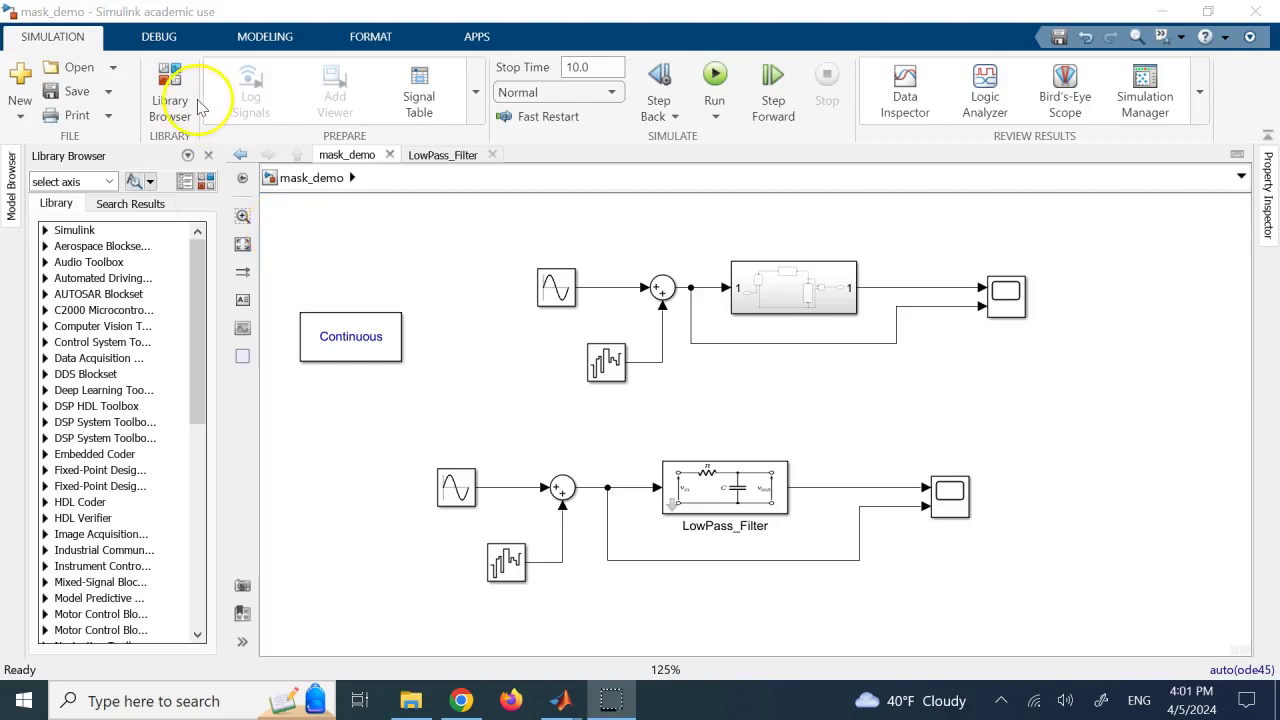
# Open the sm_four_bar.slx example model from the Downloads folder
pyautogui.click(79, 67)
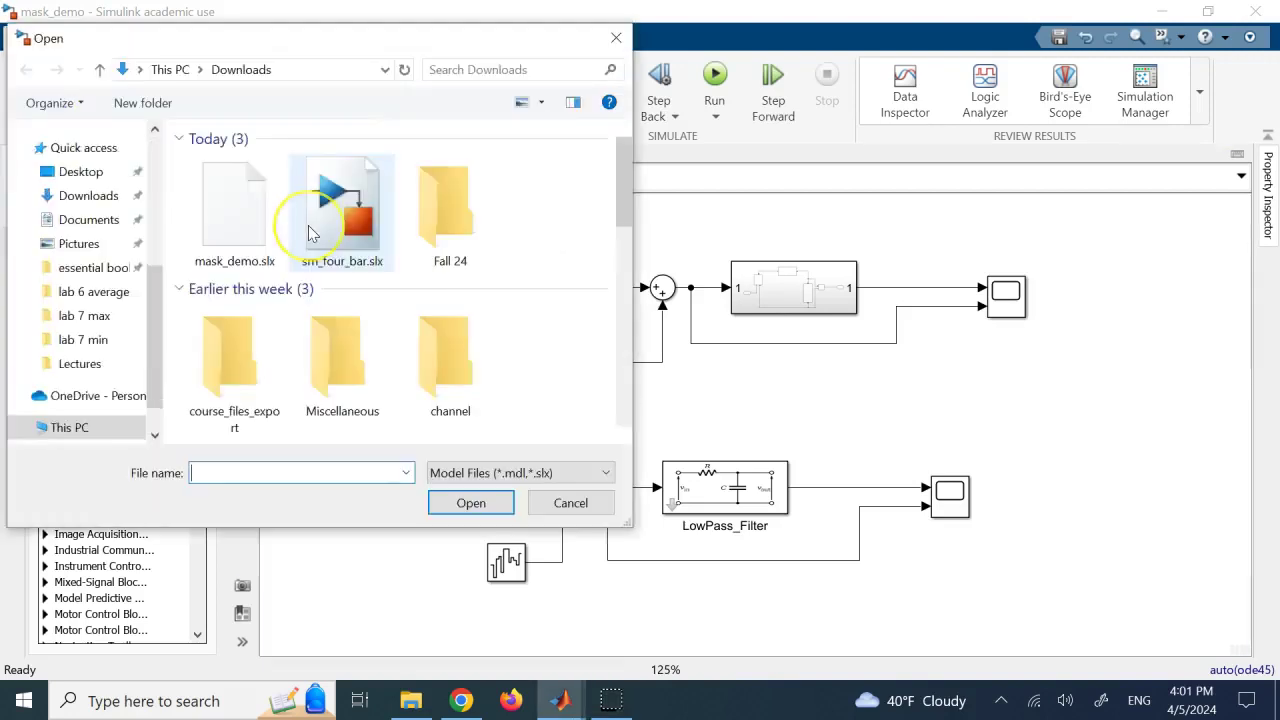
pyautogui.doubleClick(307, 228)
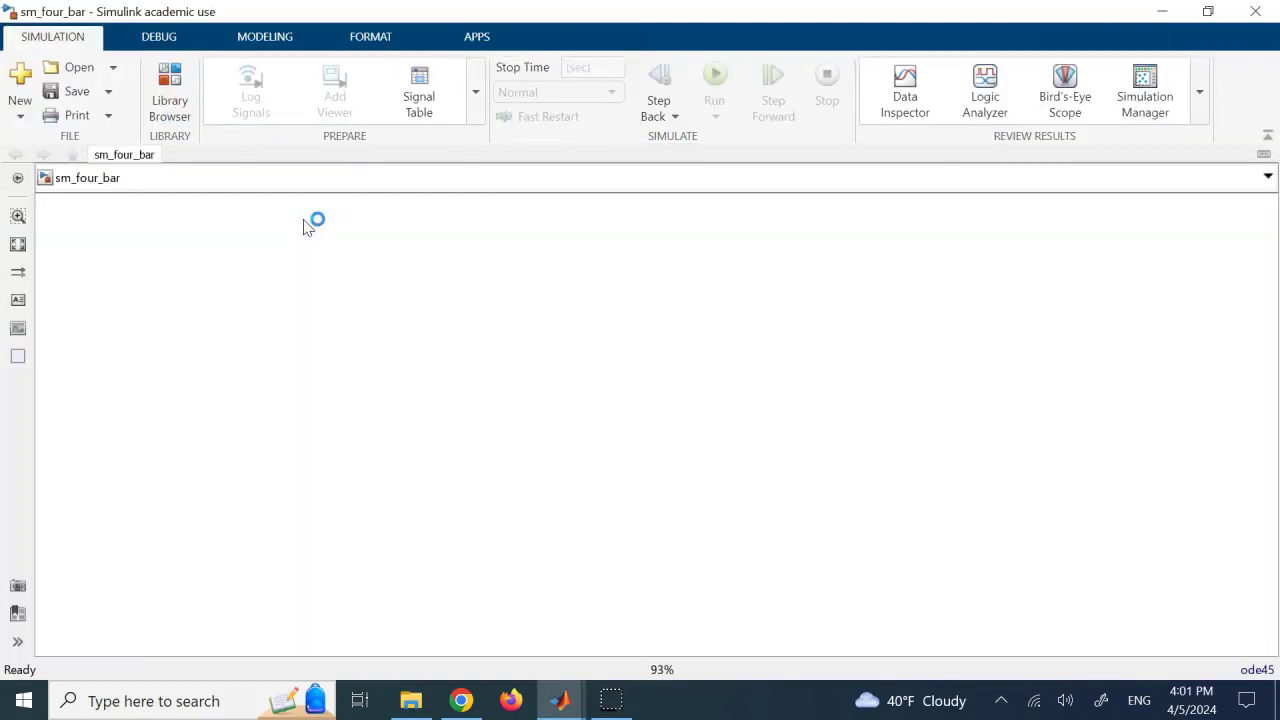
pyautogui.click(398, 298)
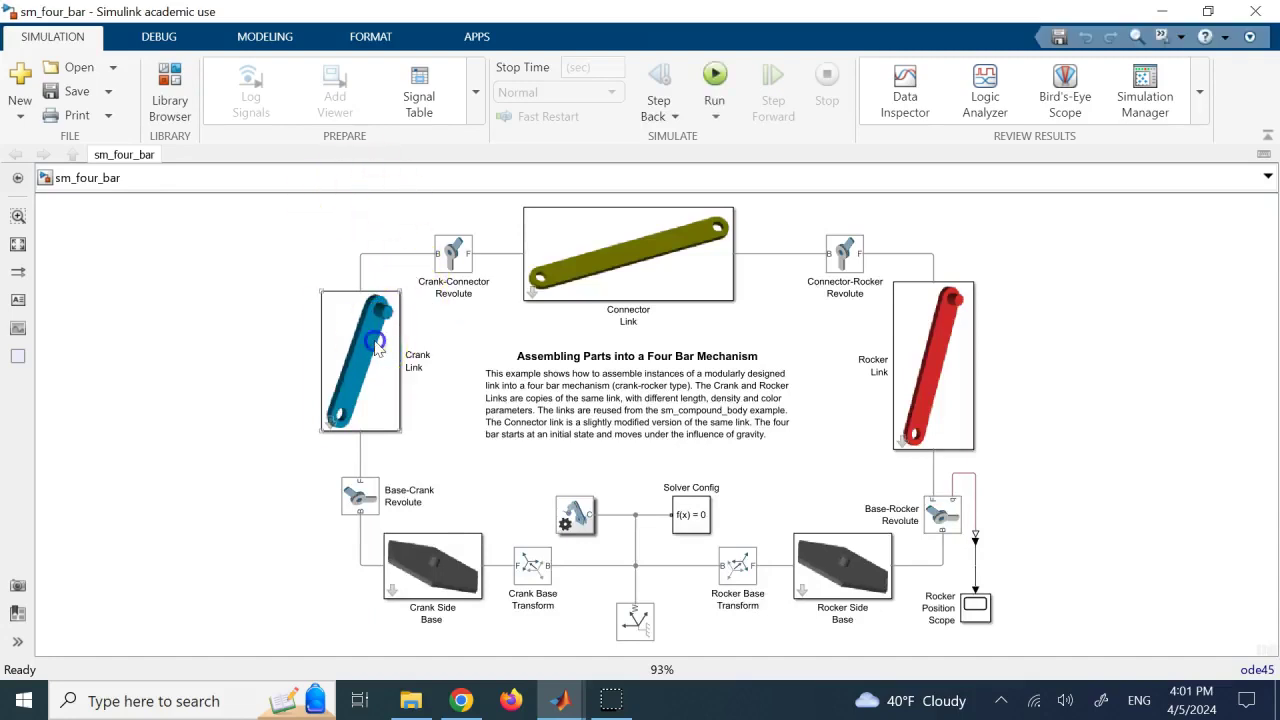
pyautogui.click(612, 268)
pyautogui.click(930, 337)
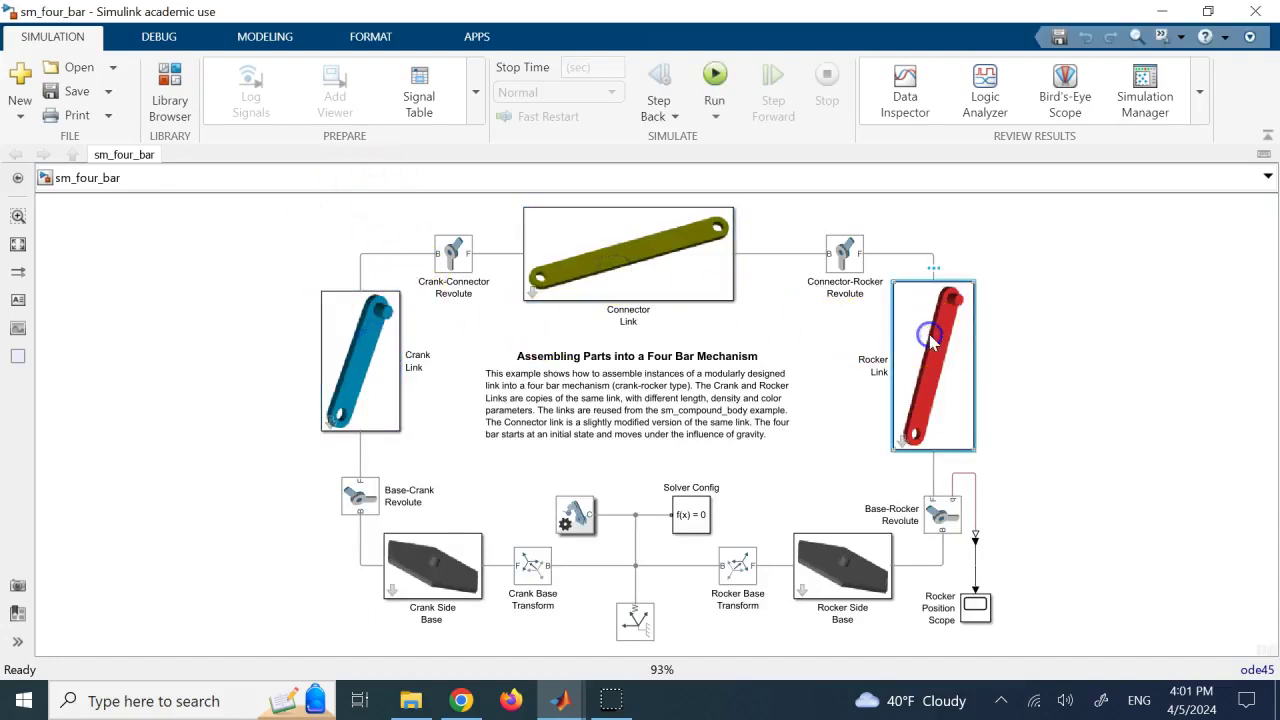
pyautogui.click(1092, 366)
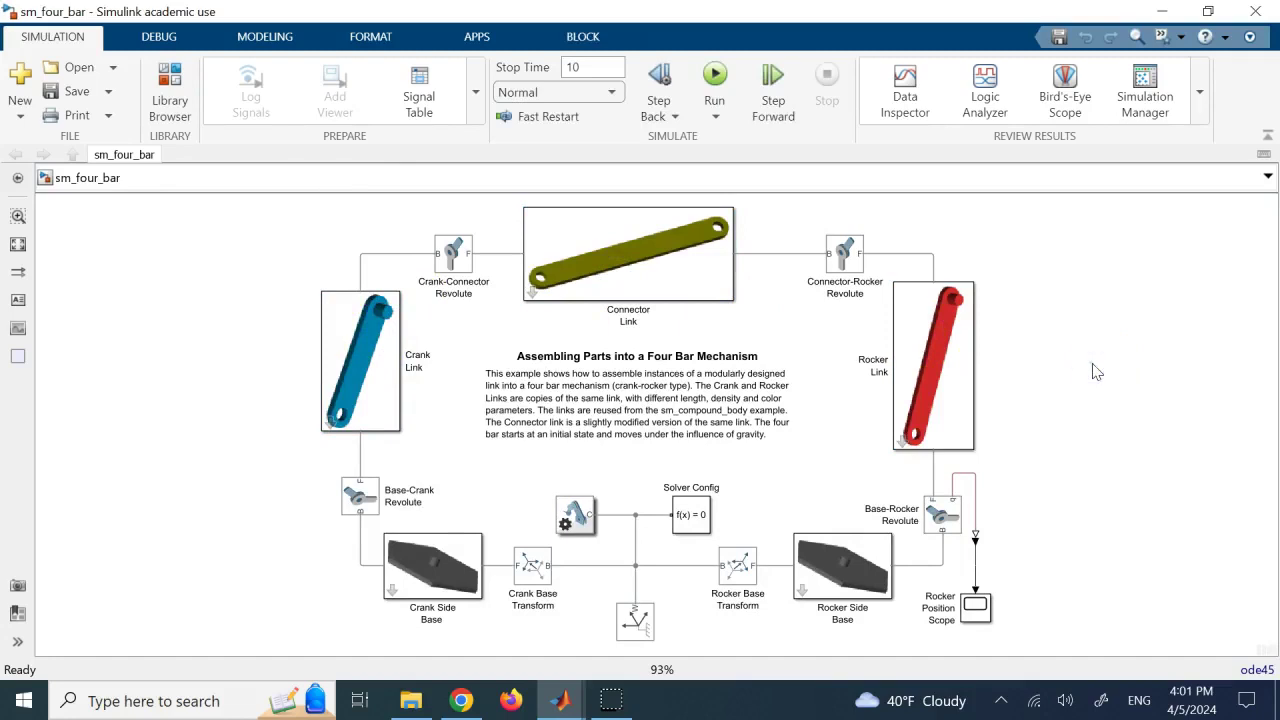
pyautogui.click(360, 360)
pyautogui.rightClick(360, 362)
pyautogui.press('Escape')
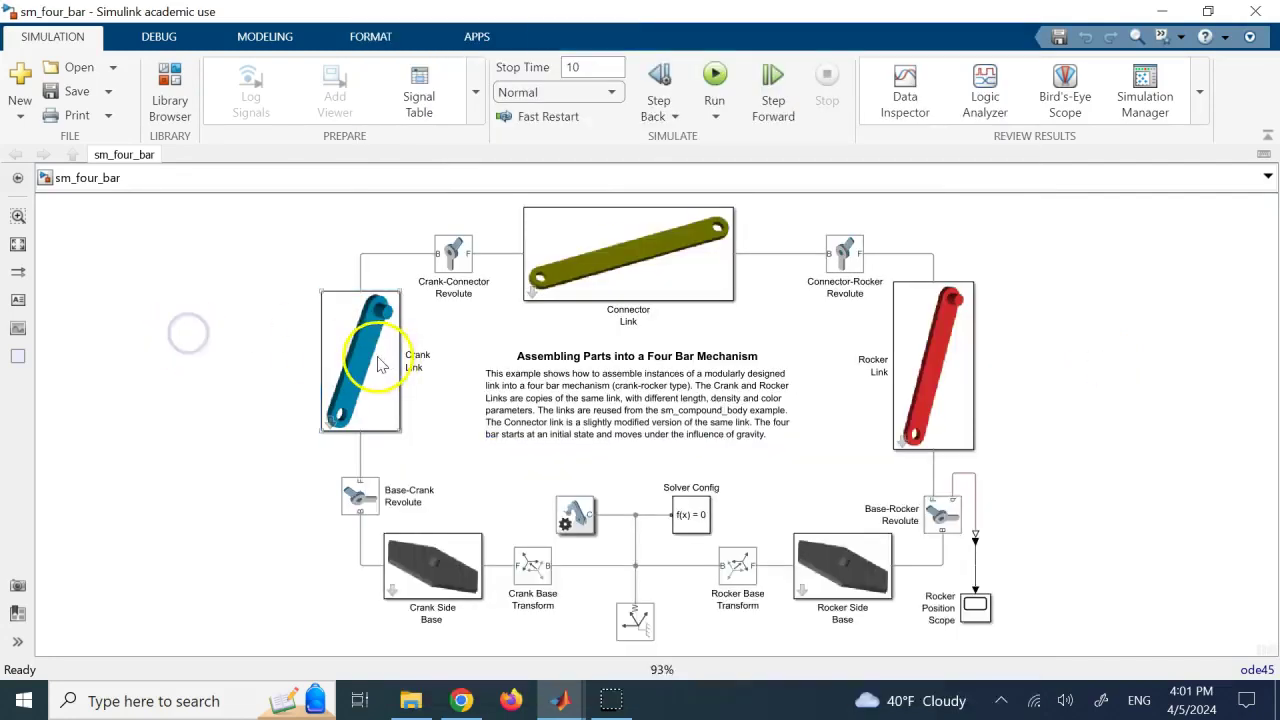
pyautogui.doubleClick(376, 362)
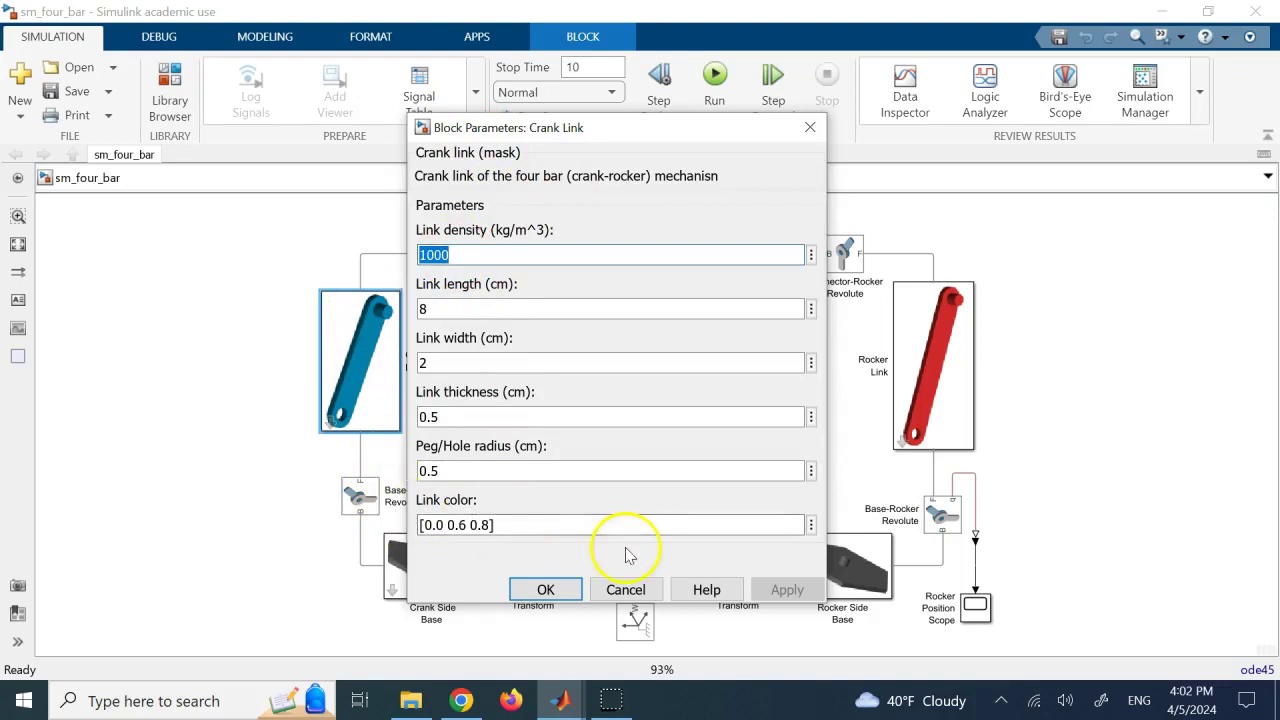
pyautogui.click(626, 592)
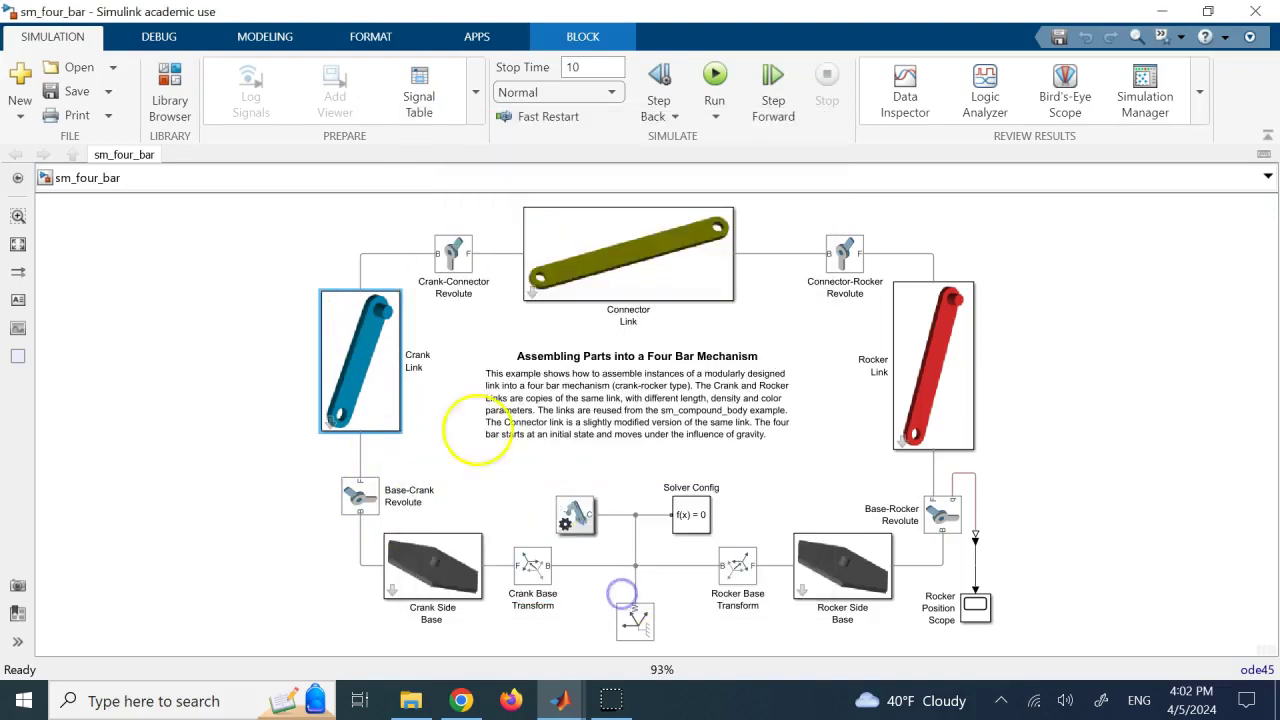
pyautogui.rightClick(357, 360)
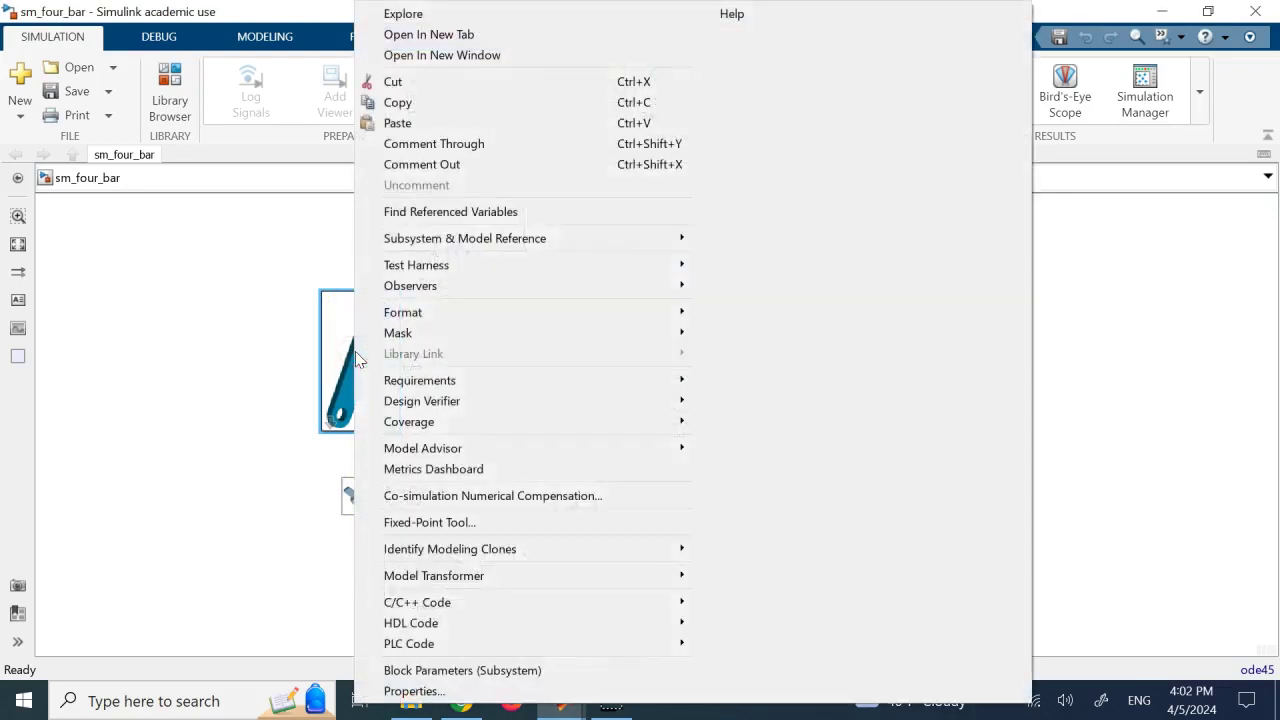
pyautogui.moveTo(426, 341)
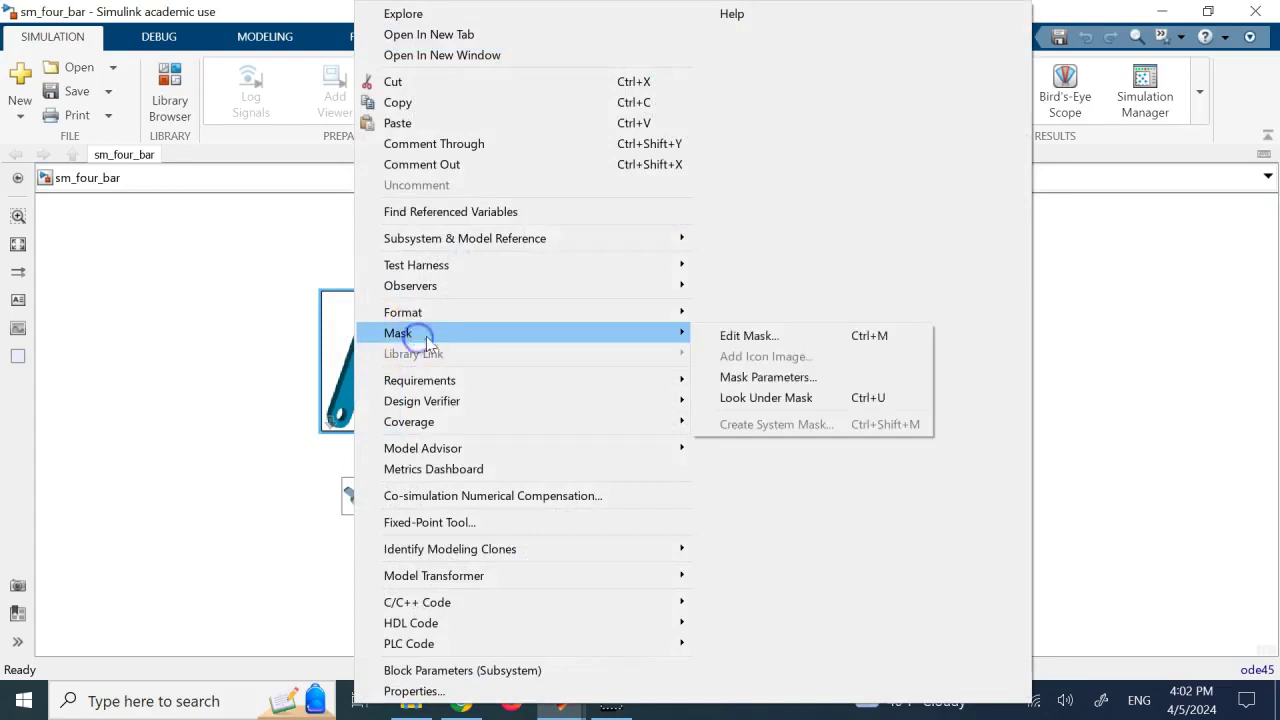
pyautogui.click(793, 399)
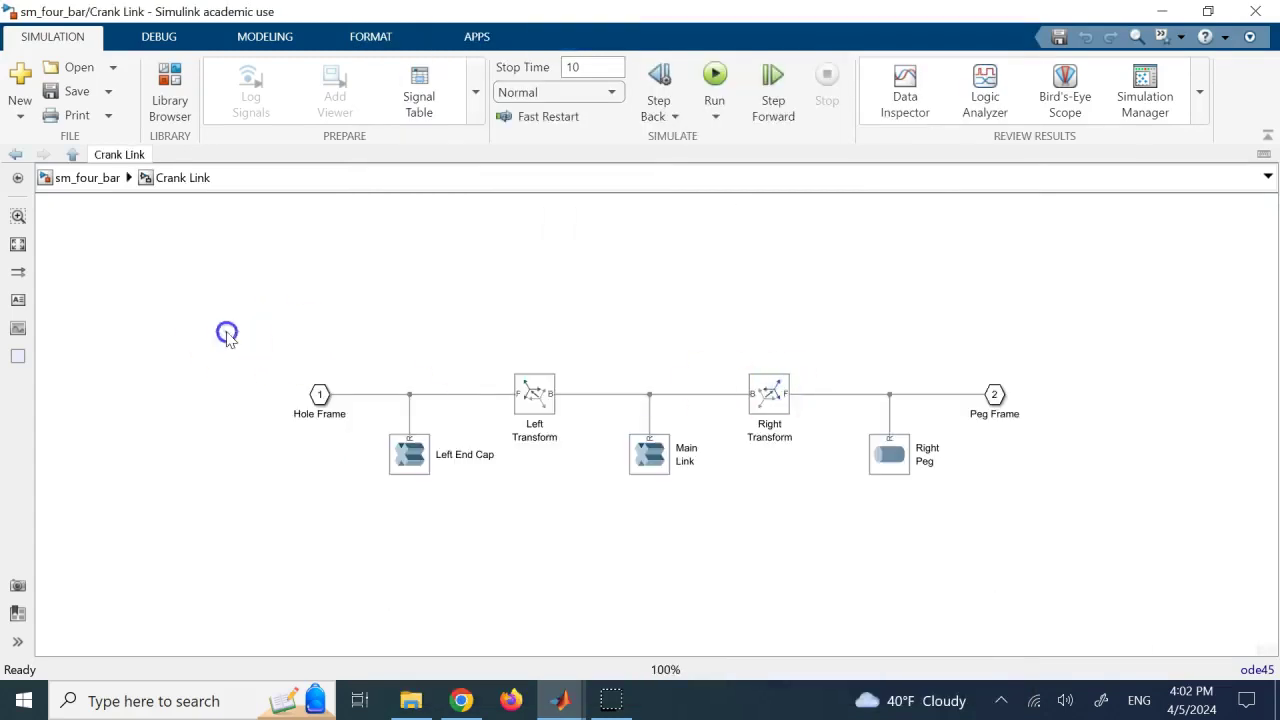
pyautogui.moveTo(222, 332); pyautogui.dragTo(1100, 511)
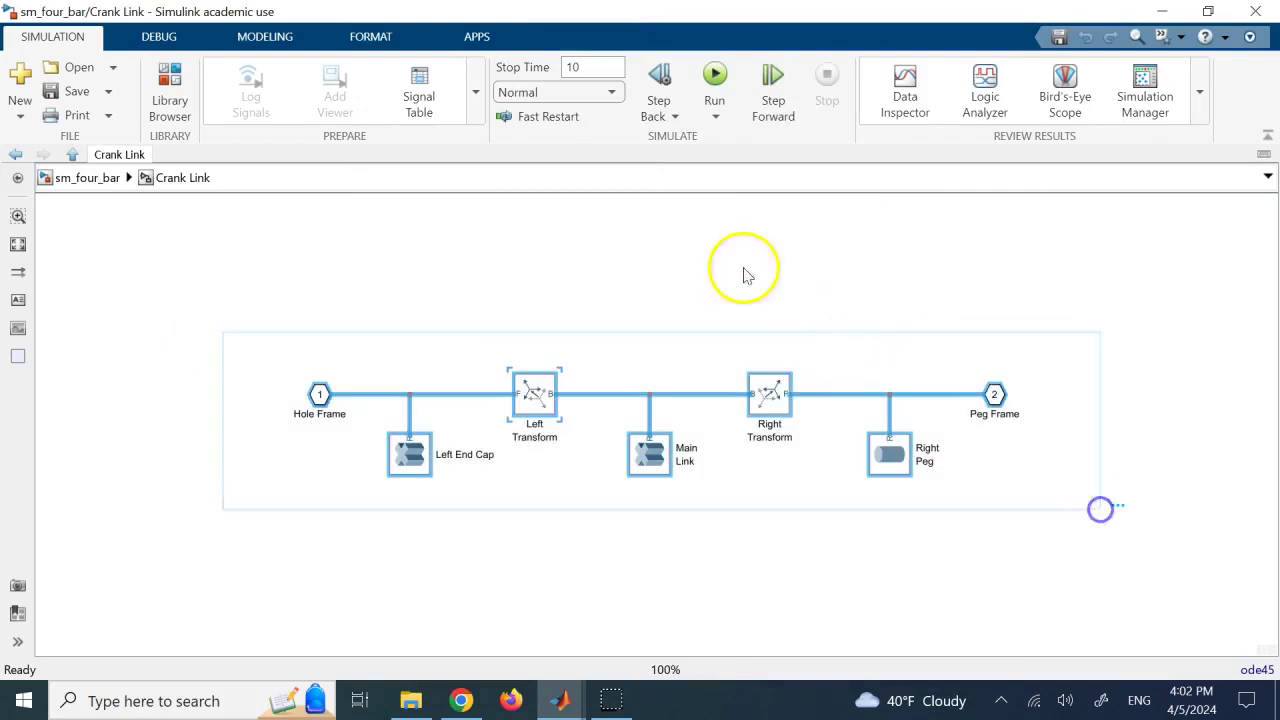
pyautogui.click(643, 242)
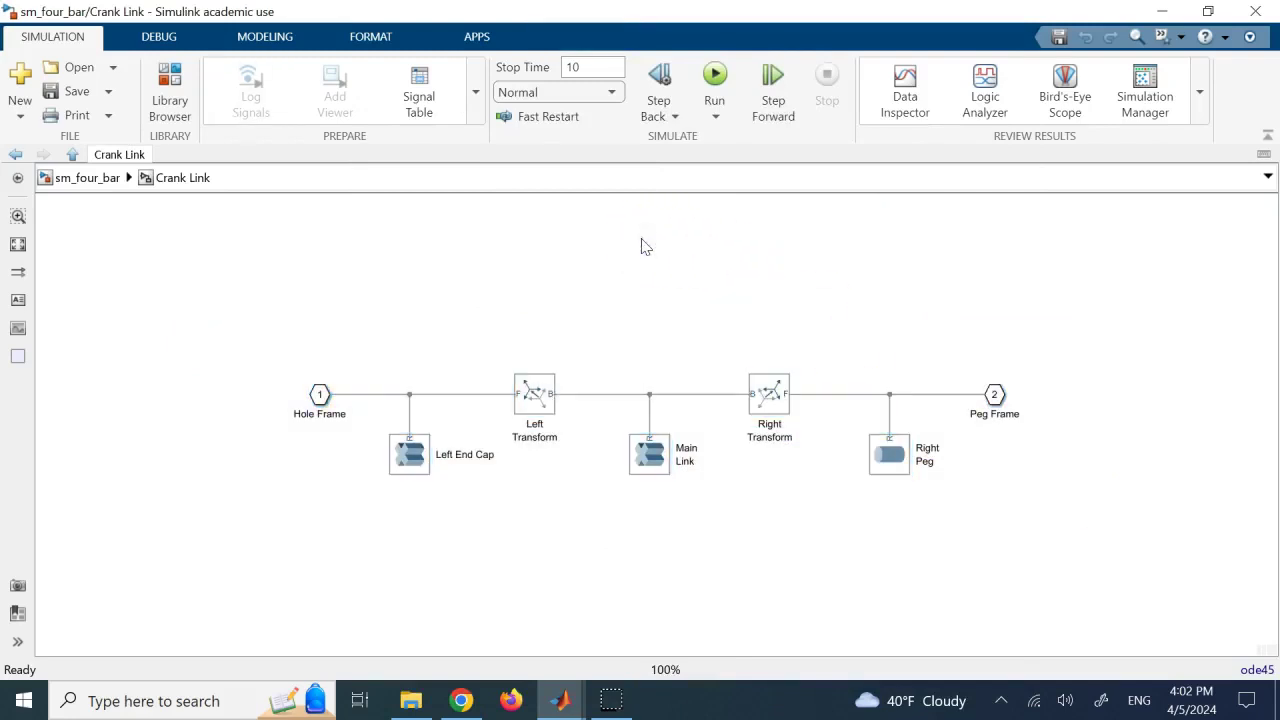
pyautogui.click(86, 180)
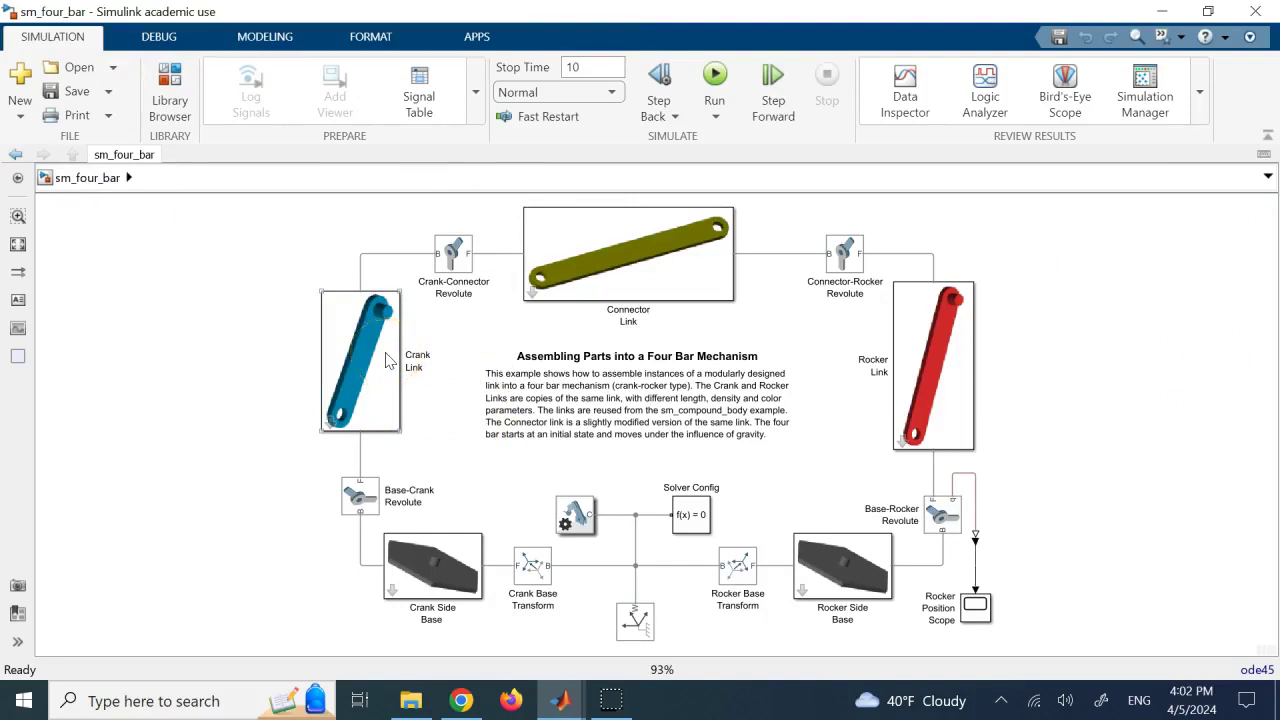
# Inspect the Crank Link block's Link density parameter, then close its dialog
pyautogui.click(466, 491)
pyautogui.click(493, 562)
pyautogui.click(388, 378)
pyautogui.doubleClick(388, 378)
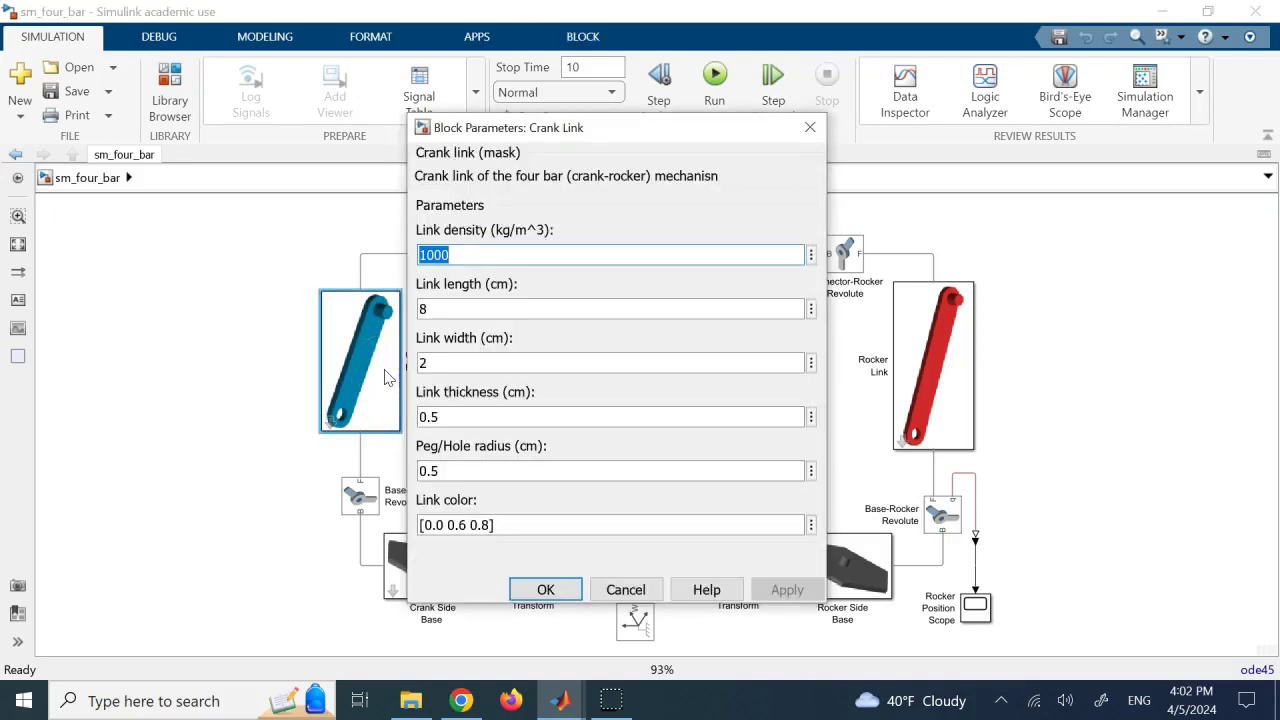
pyautogui.click(471, 254)
pyautogui.click(468, 155)
pyautogui.click(495, 262)
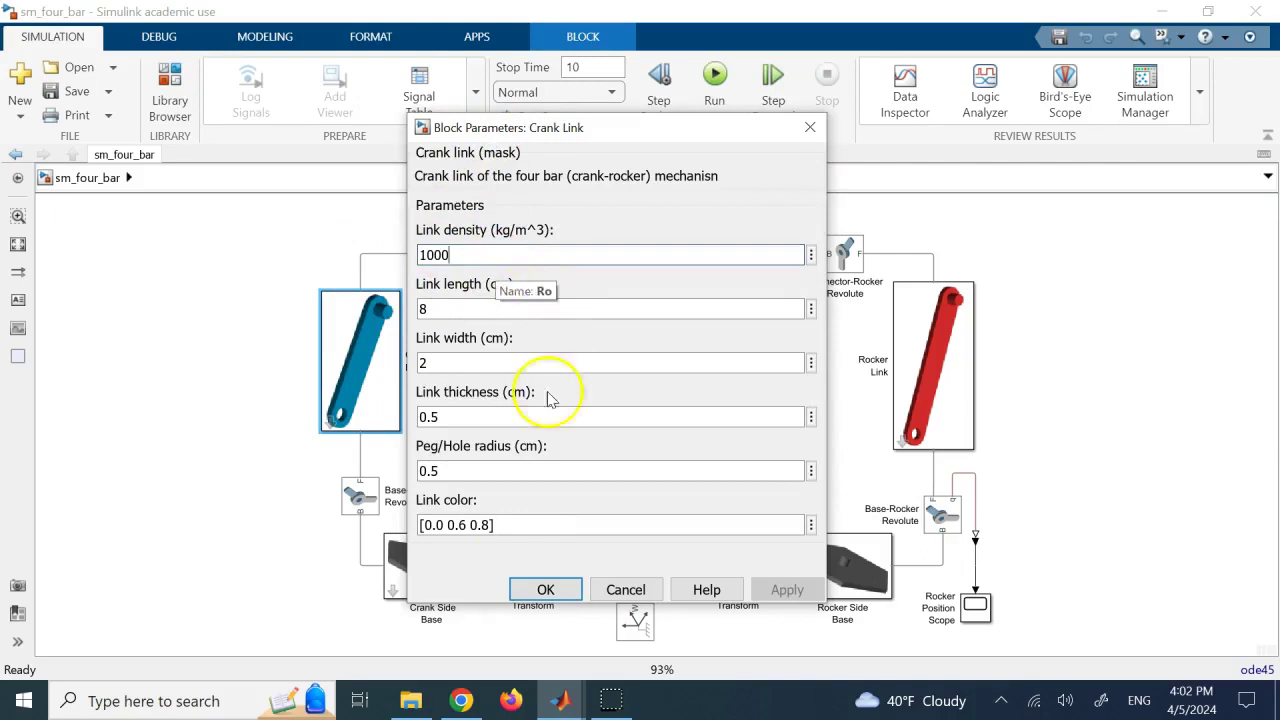
pyautogui.click(541, 596)
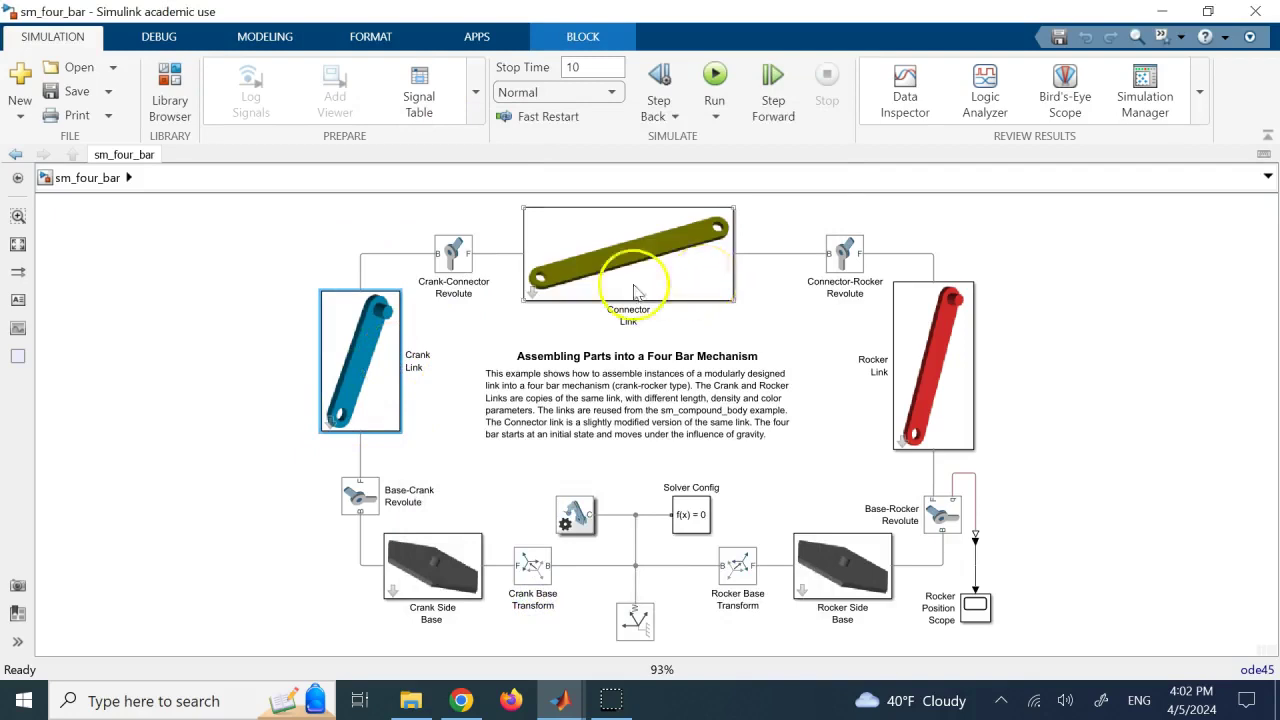
# Switch from sm_four_bar back to the mask_demo model window
pyautogui.click(229, 317)
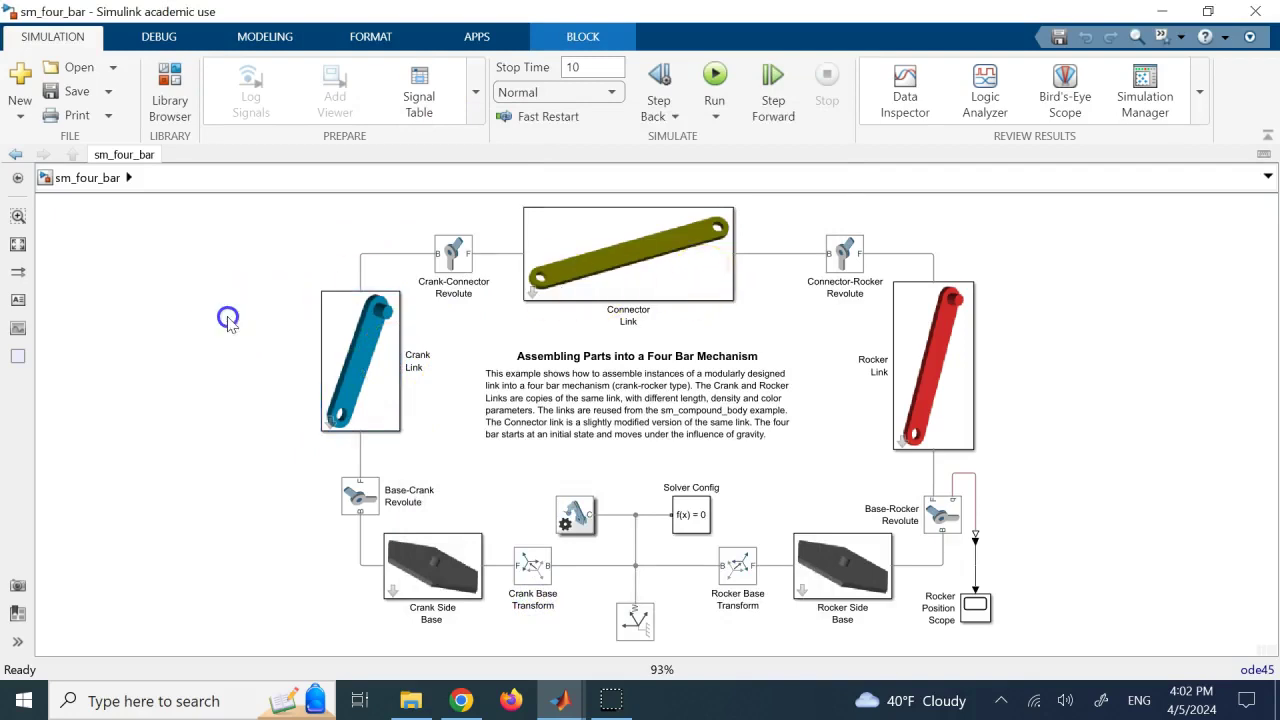
pyautogui.click(352, 335)
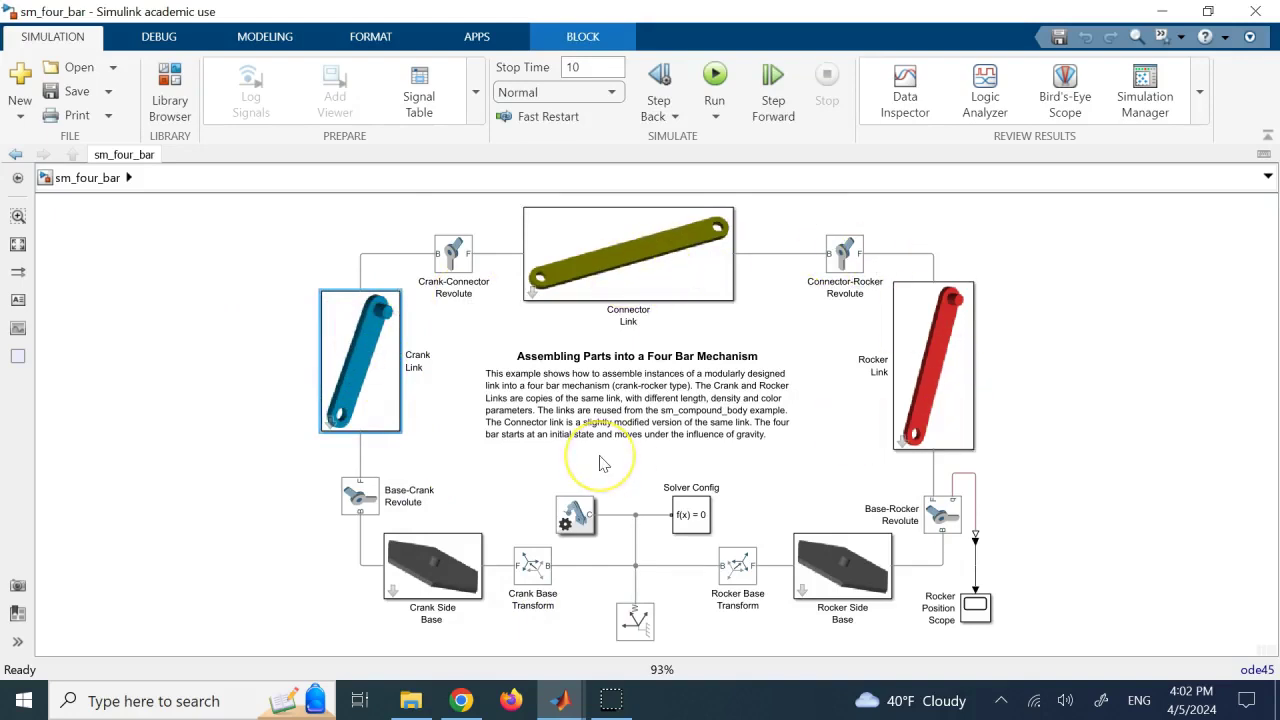
pyautogui.click(553, 704)
pyautogui.click(400, 562)
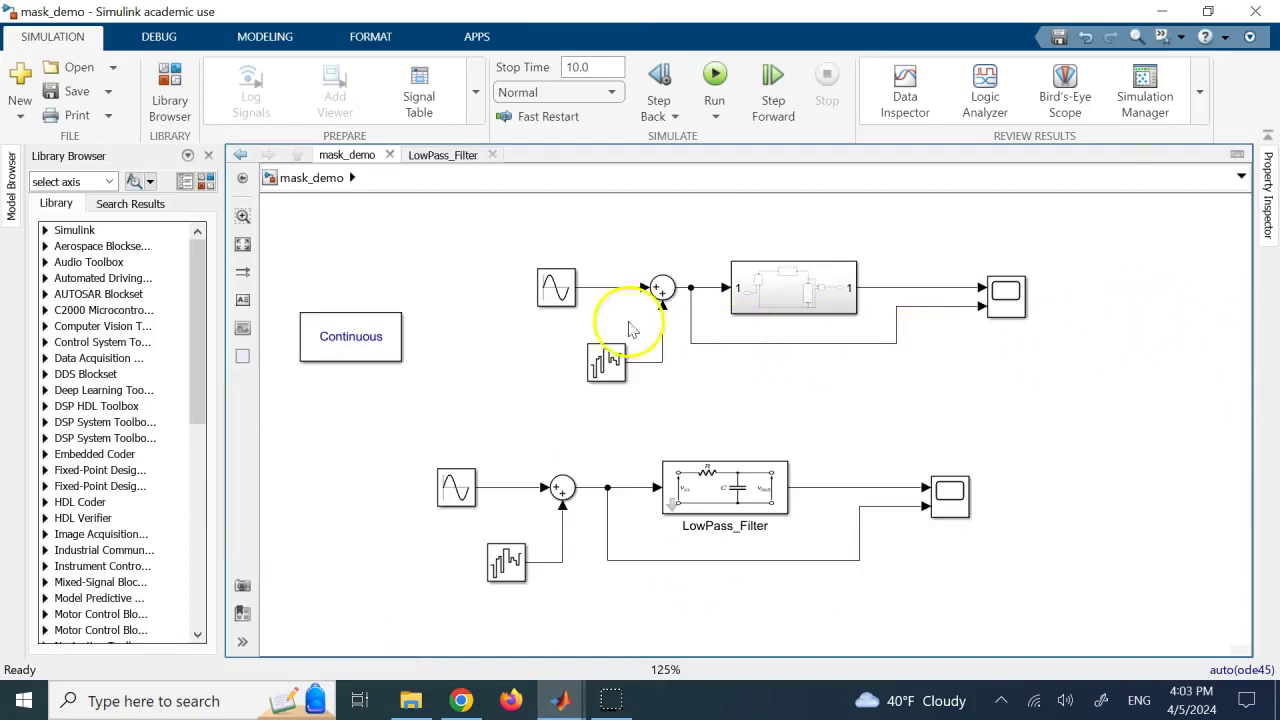
# Look over the noise, LowPass_Filter and Scope1 blocks, then open the masked Subsystem
pyautogui.click(607, 366)
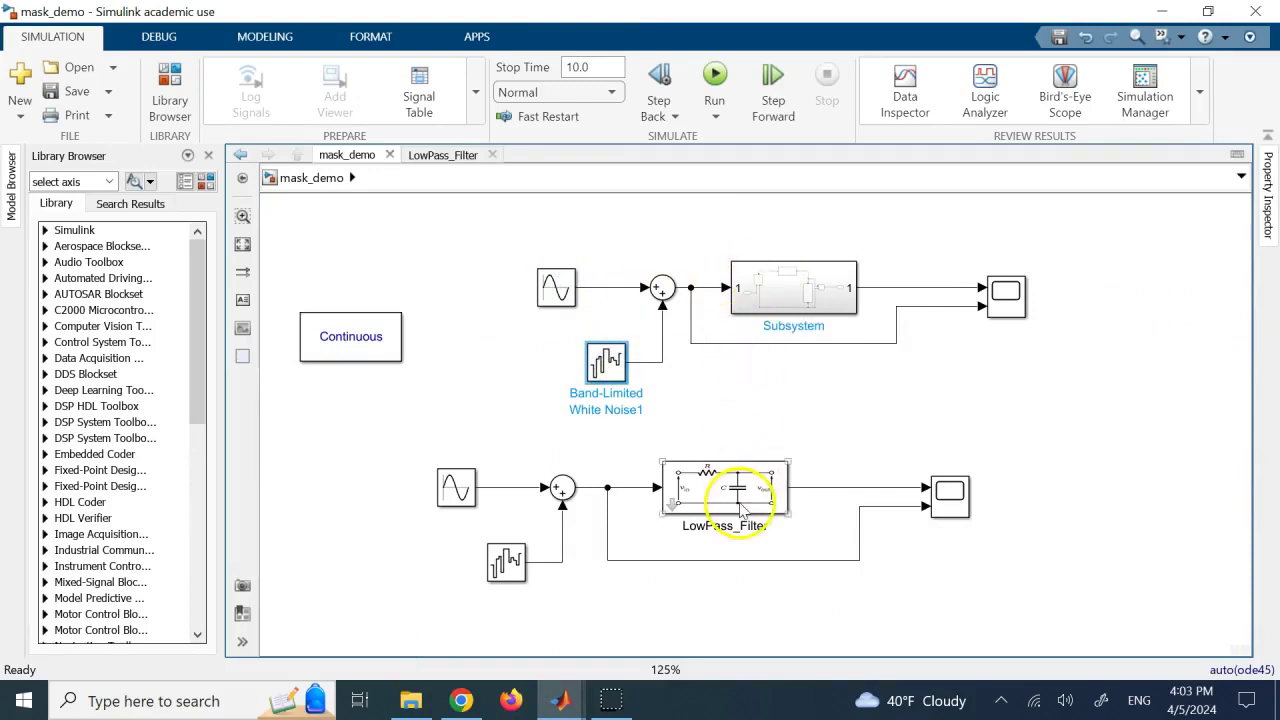
pyautogui.click(740, 510)
pyautogui.click(1012, 290)
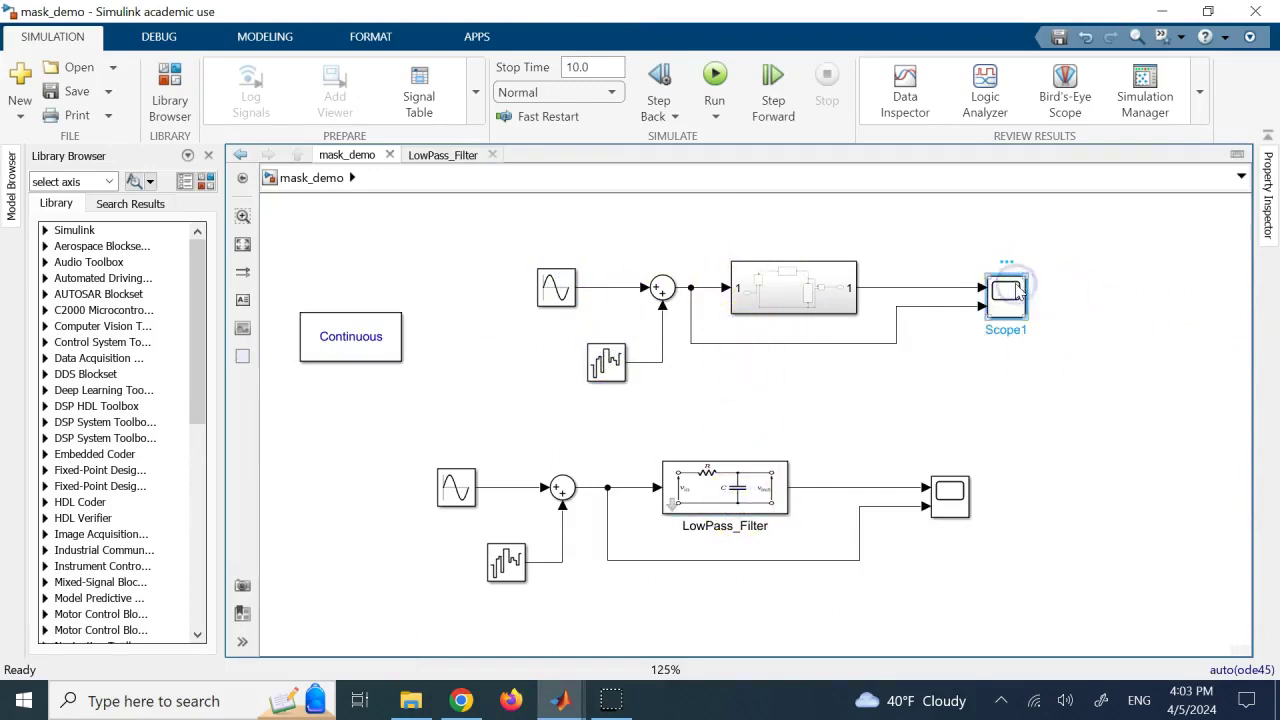
pyautogui.click(1085, 322)
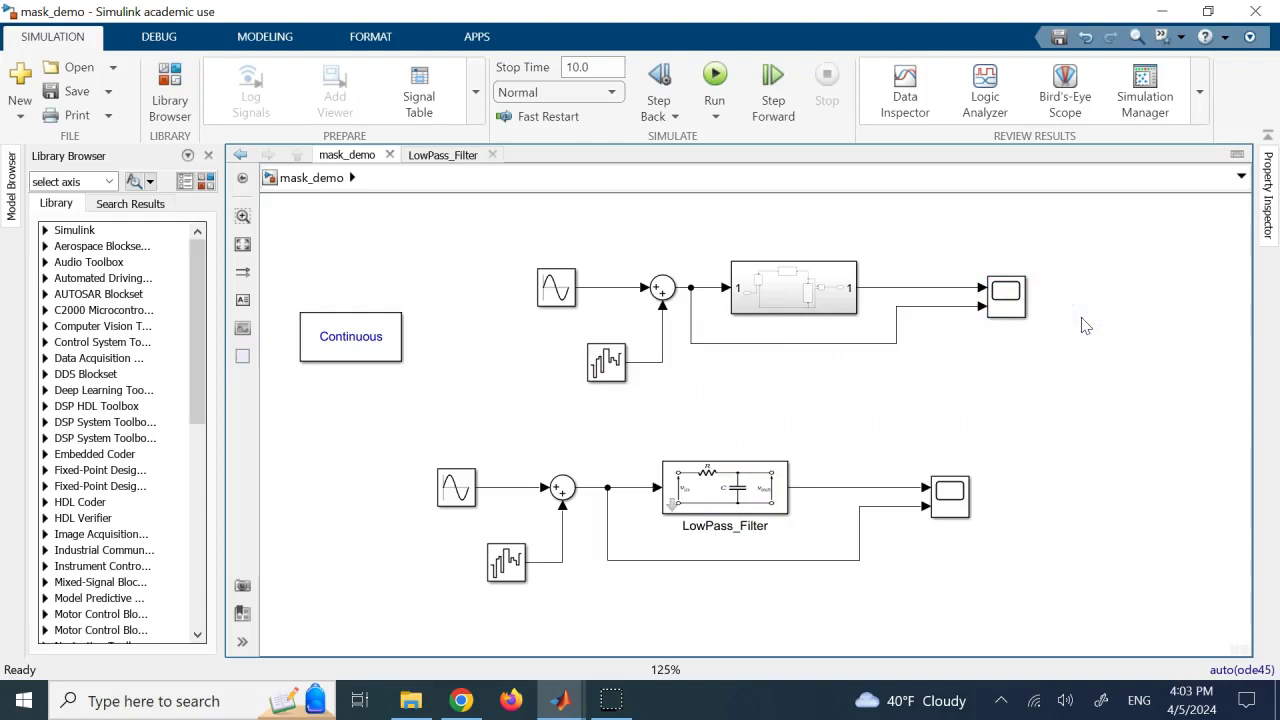
pyautogui.click(823, 292)
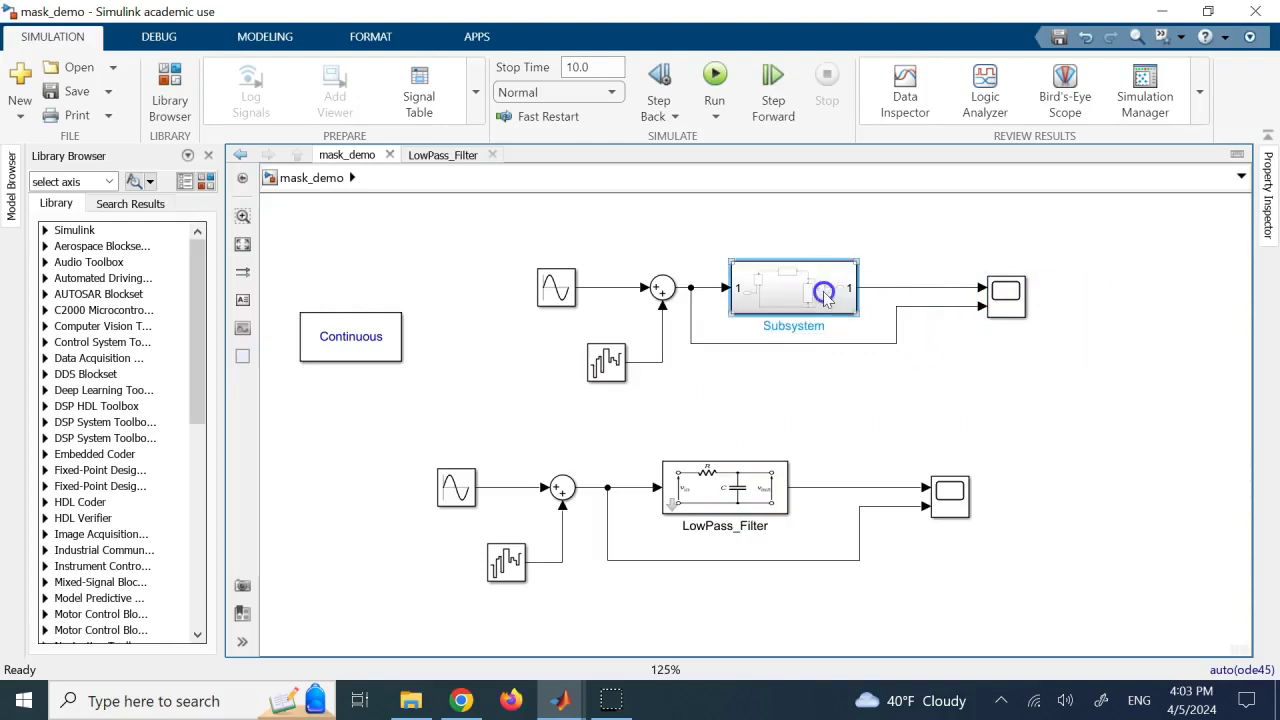
pyautogui.doubleClick(823, 292)
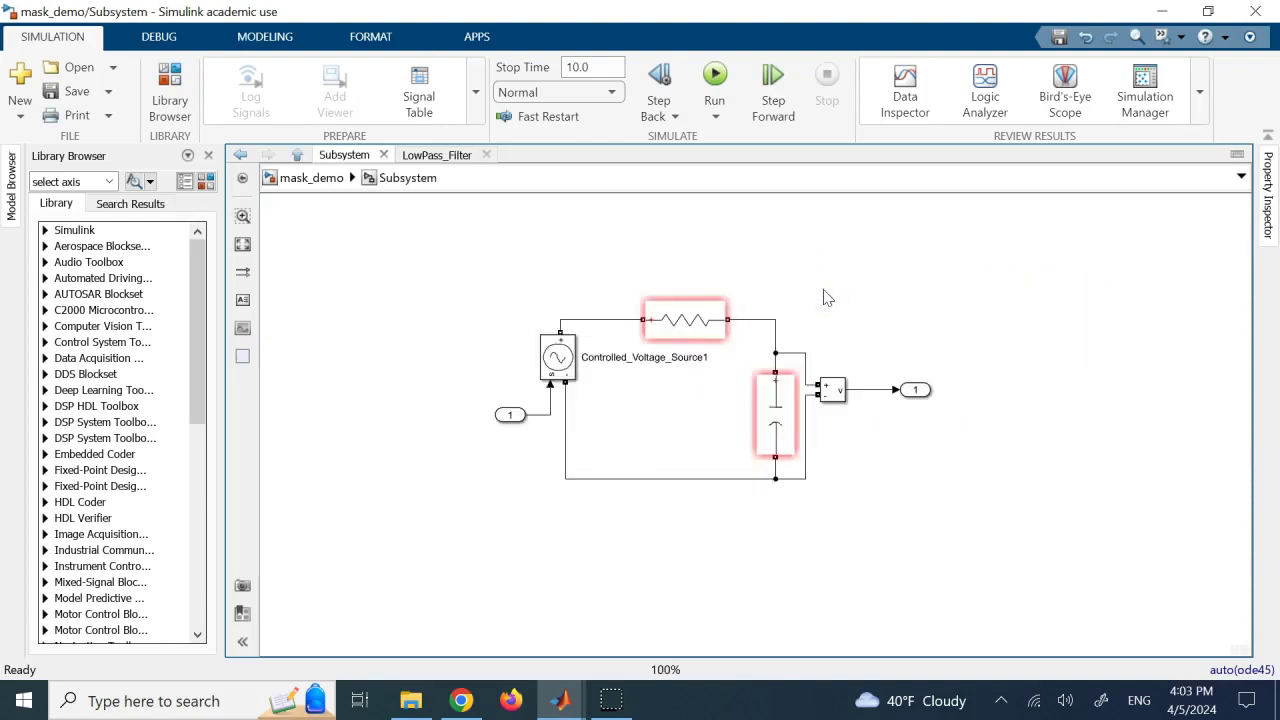
# Review Series RLC Branch's branch type R and resistance, closing without changes
pyautogui.click(891, 297)
pyautogui.click(674, 325)
pyautogui.click(770, 414)
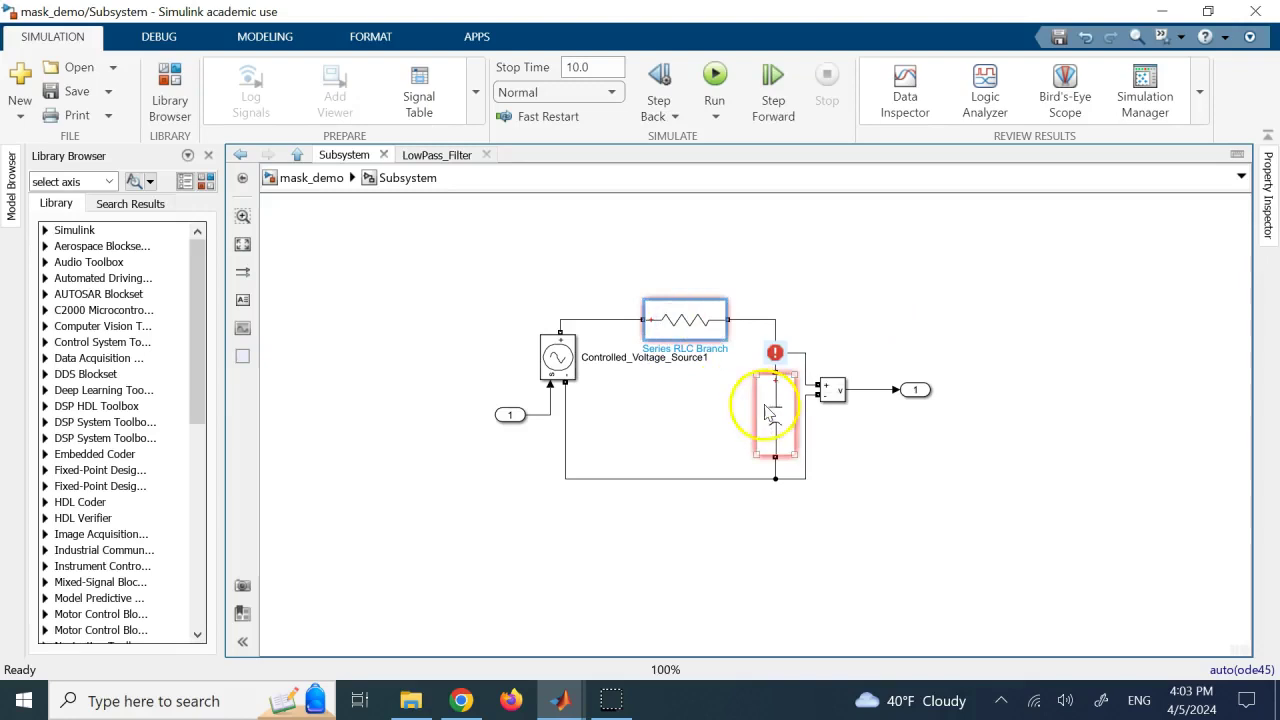
pyautogui.click(706, 320)
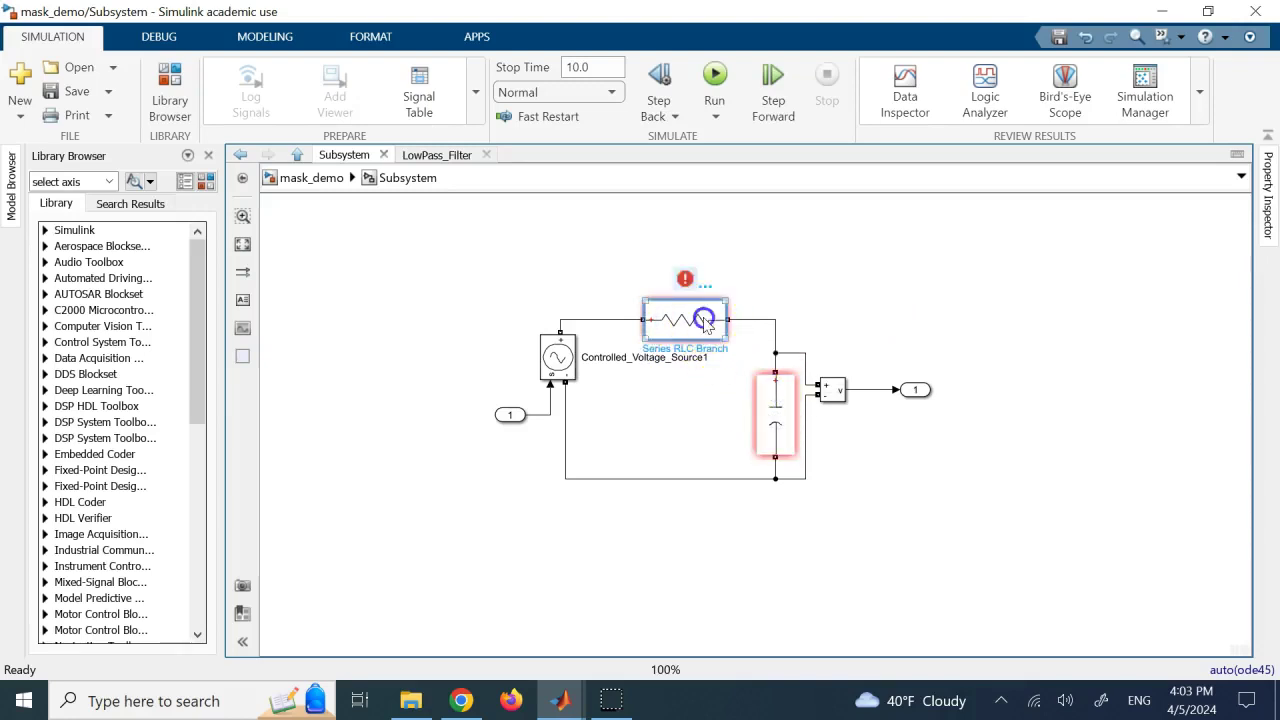
pyautogui.click(709, 371)
pyautogui.click(686, 314)
pyautogui.doubleClick(698, 322)
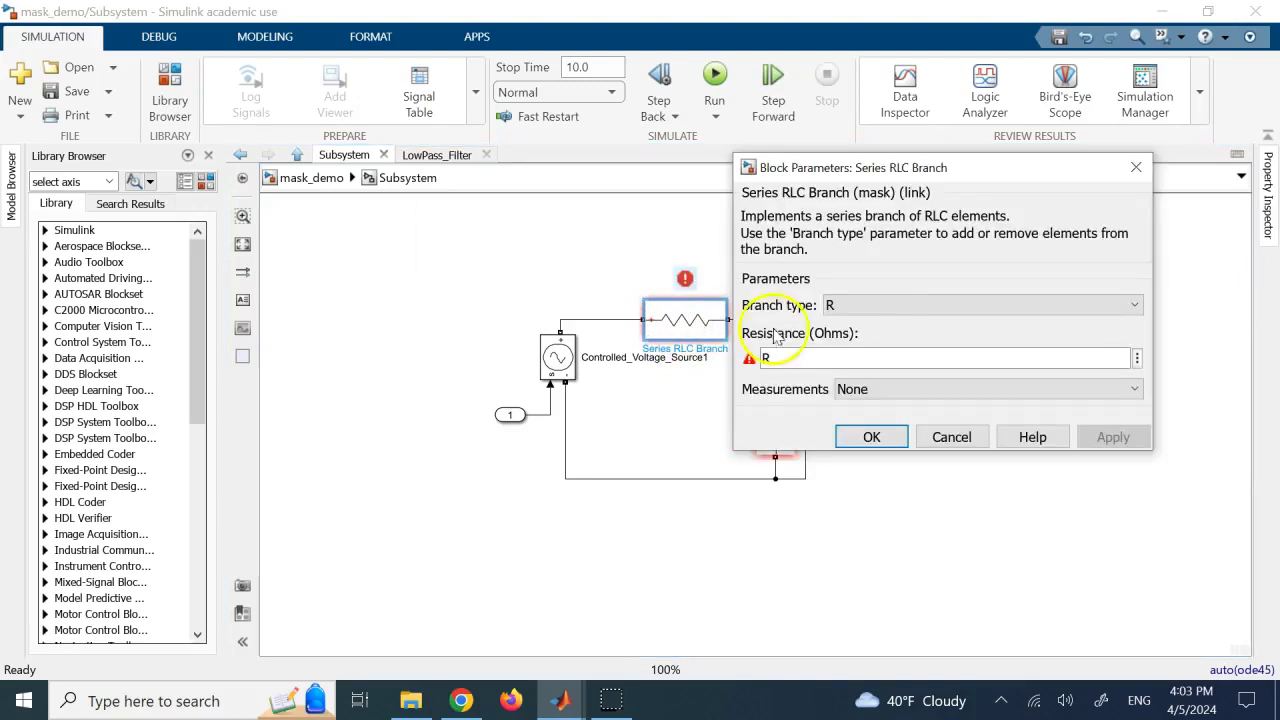
pyautogui.click(876, 308)
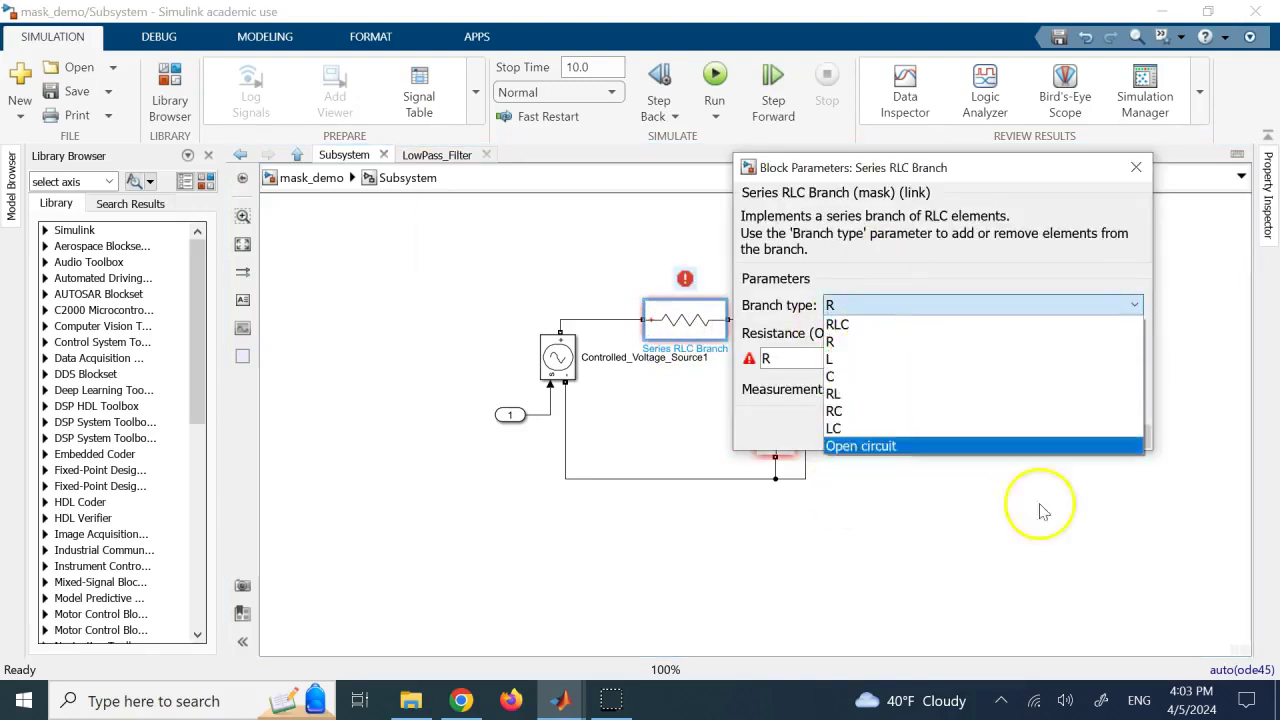
pyautogui.click(874, 168)
pyautogui.doubleClick(800, 357)
pyautogui.click(945, 440)
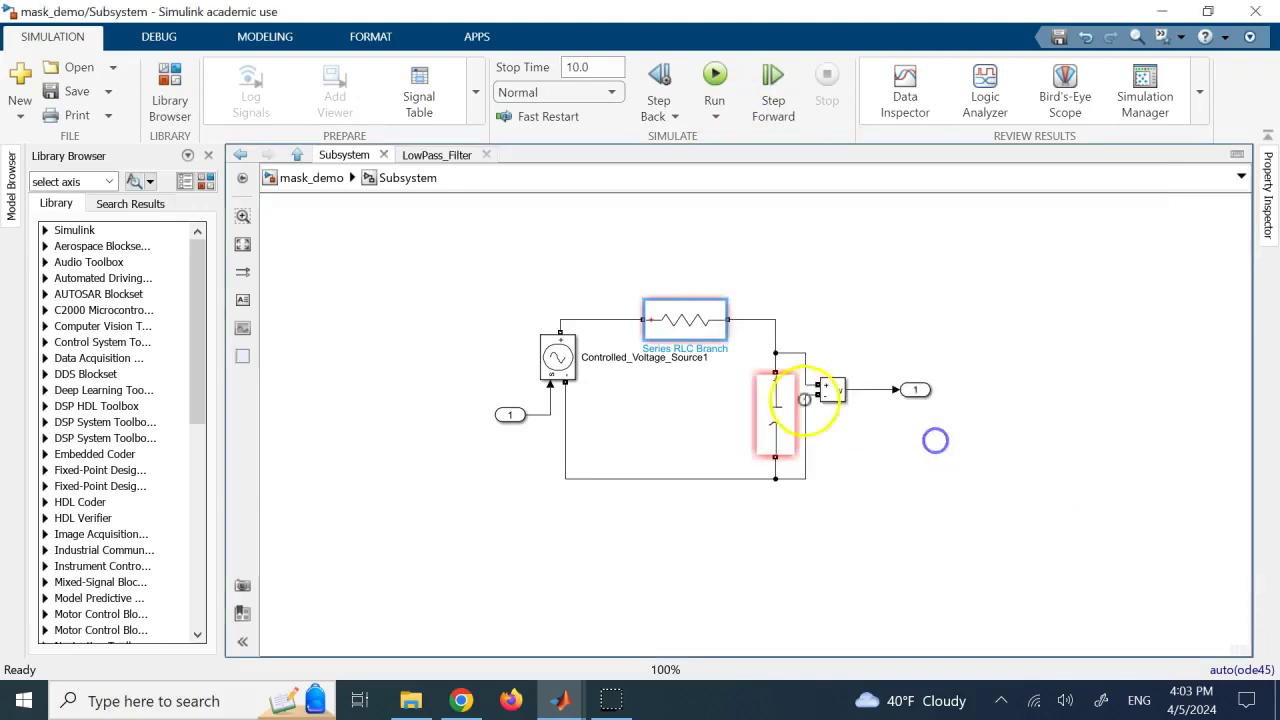
# Check Series RLC Branch1's parameters unchanged and return to the top-level mask_demo diagram
pyautogui.click(779, 408)
pyautogui.doubleClick(779, 408)
pyautogui.click(1014, 543)
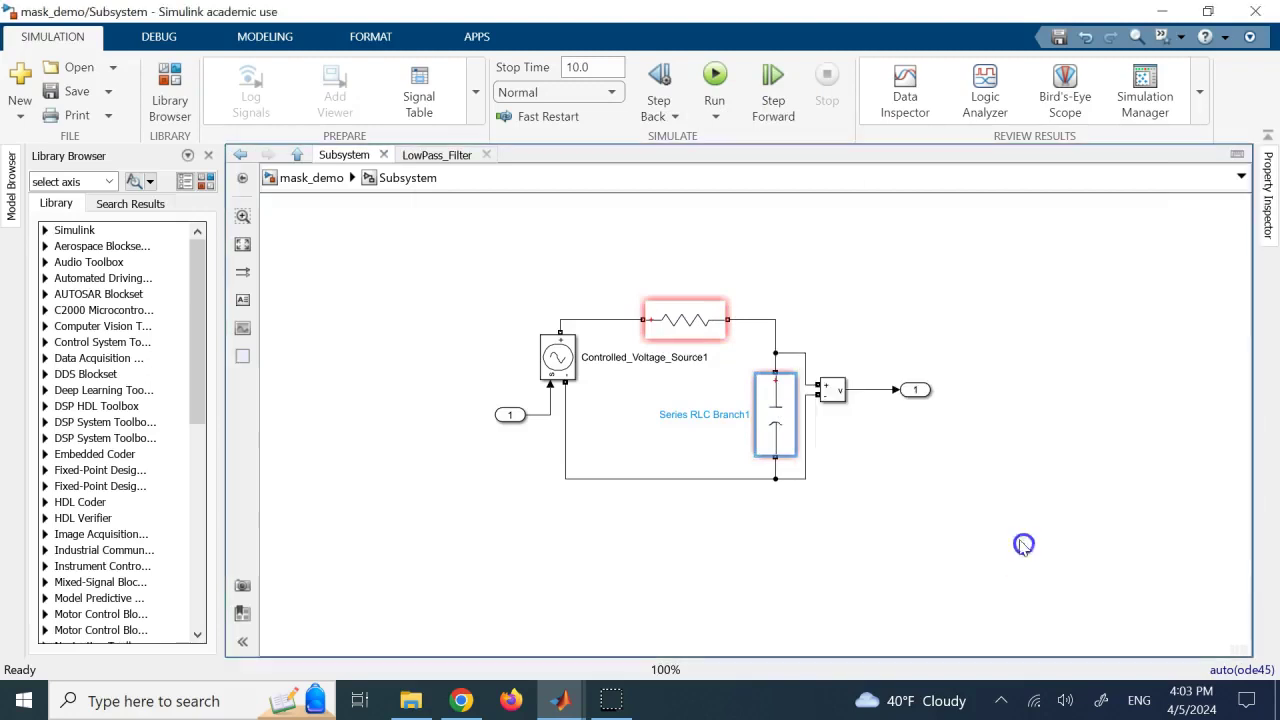
pyautogui.click(529, 256)
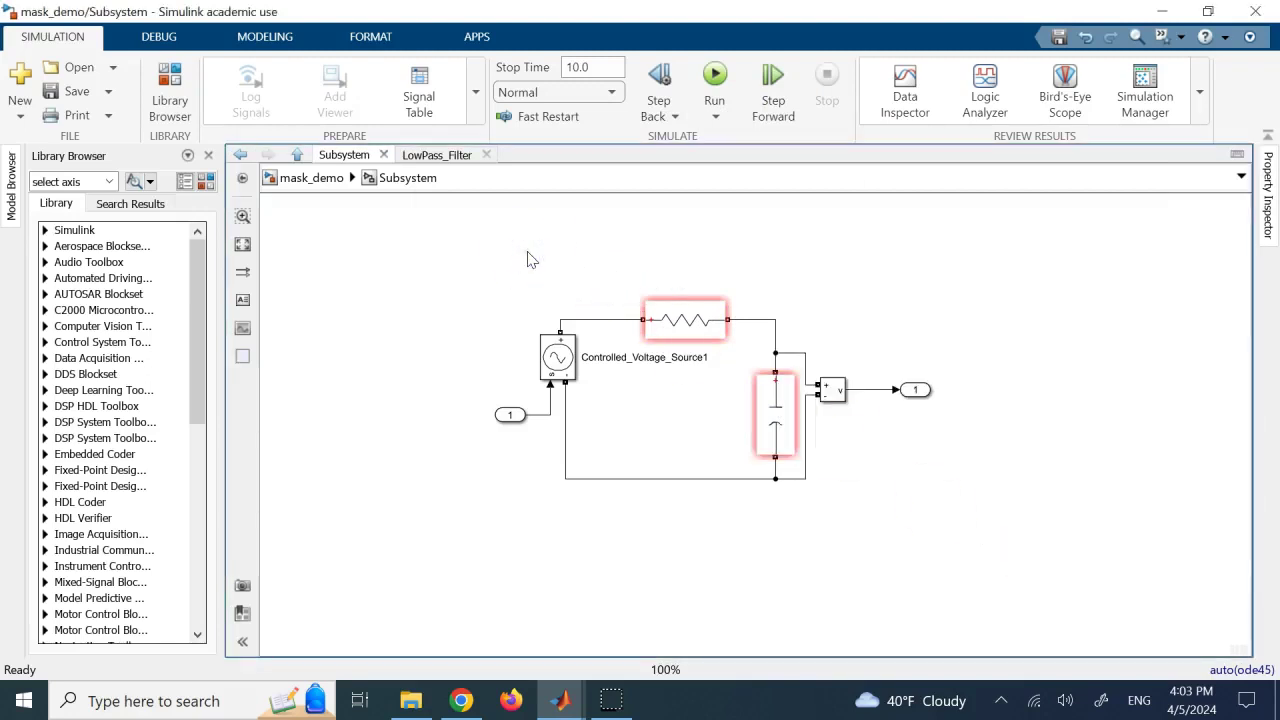
pyautogui.click(322, 177)
pyautogui.click(506, 352)
pyautogui.click(726, 495)
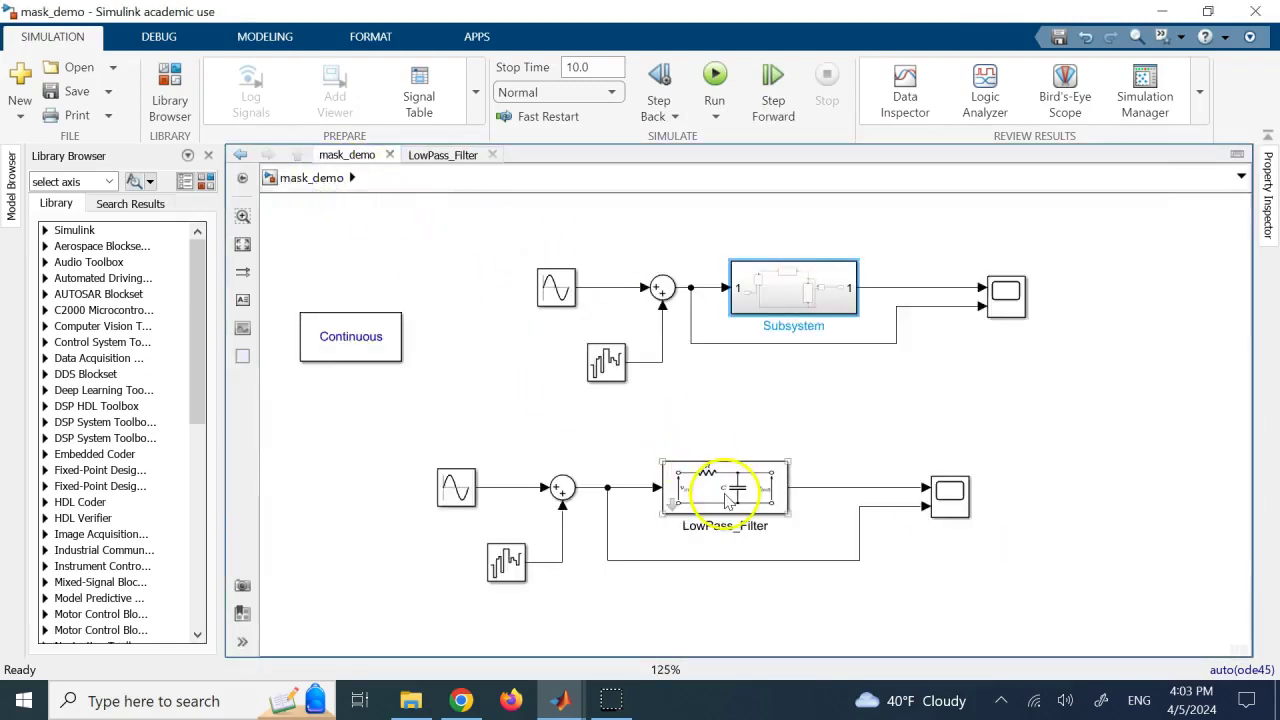
pyautogui.doubleClick(726, 495)
pyautogui.moveTo(880, 416); pyautogui.dragTo(731, 228)
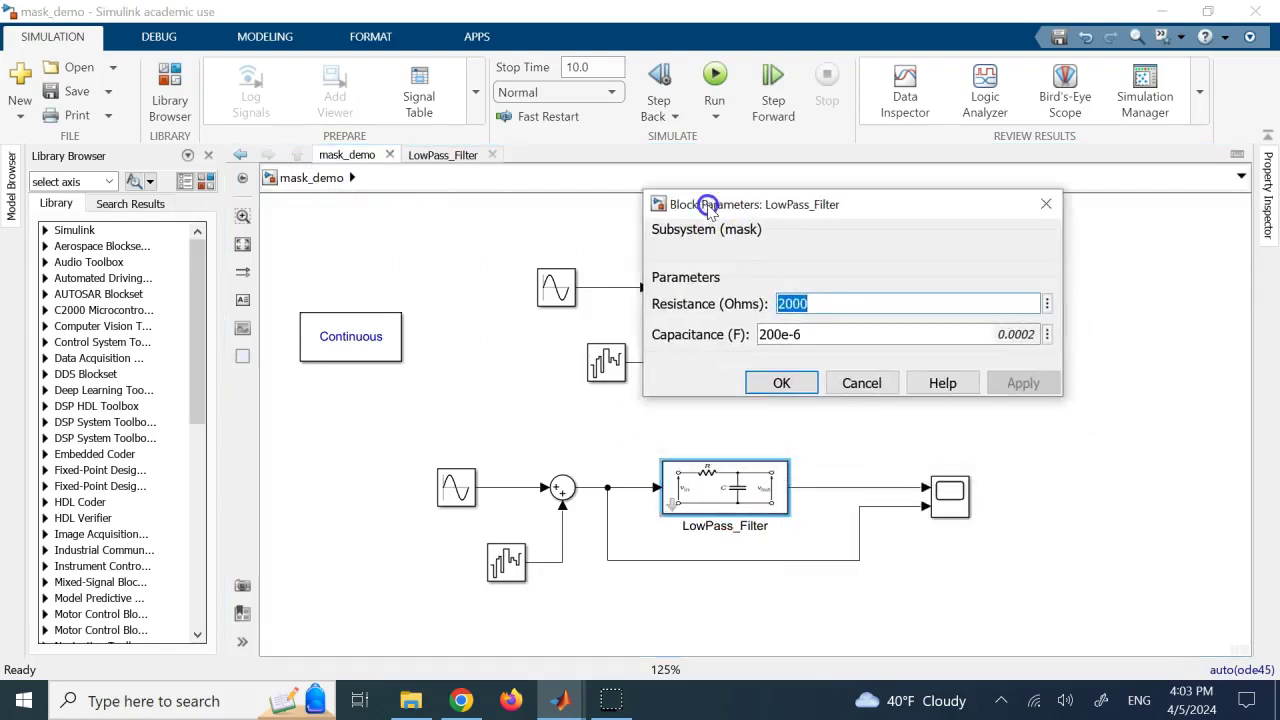
pyautogui.click(785, 384)
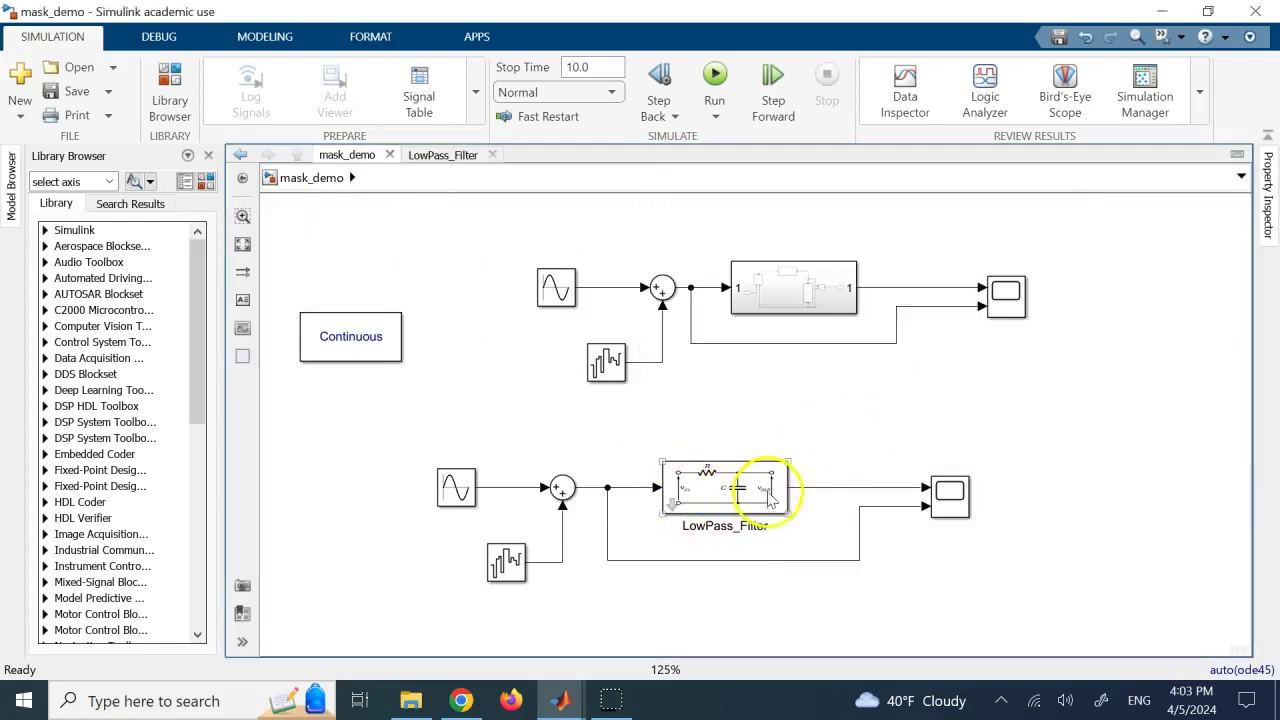
pyautogui.click(748, 440)
pyautogui.click(825, 295)
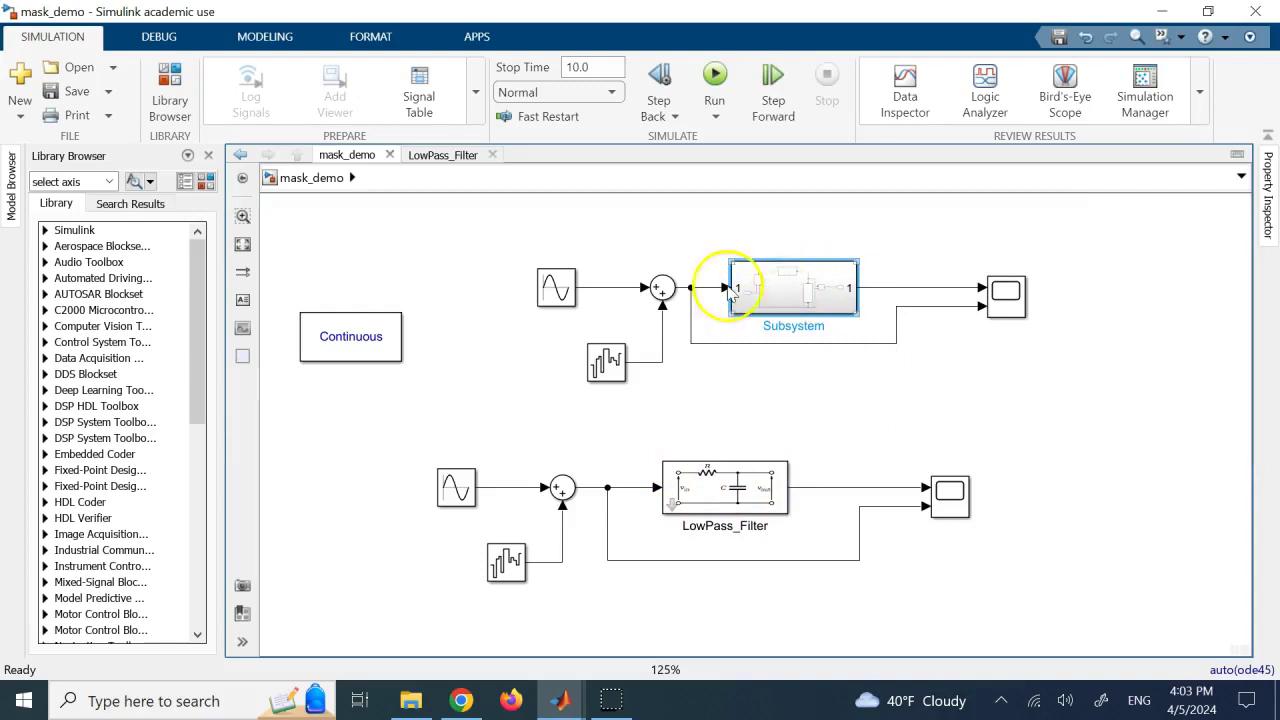
pyautogui.click(900, 392)
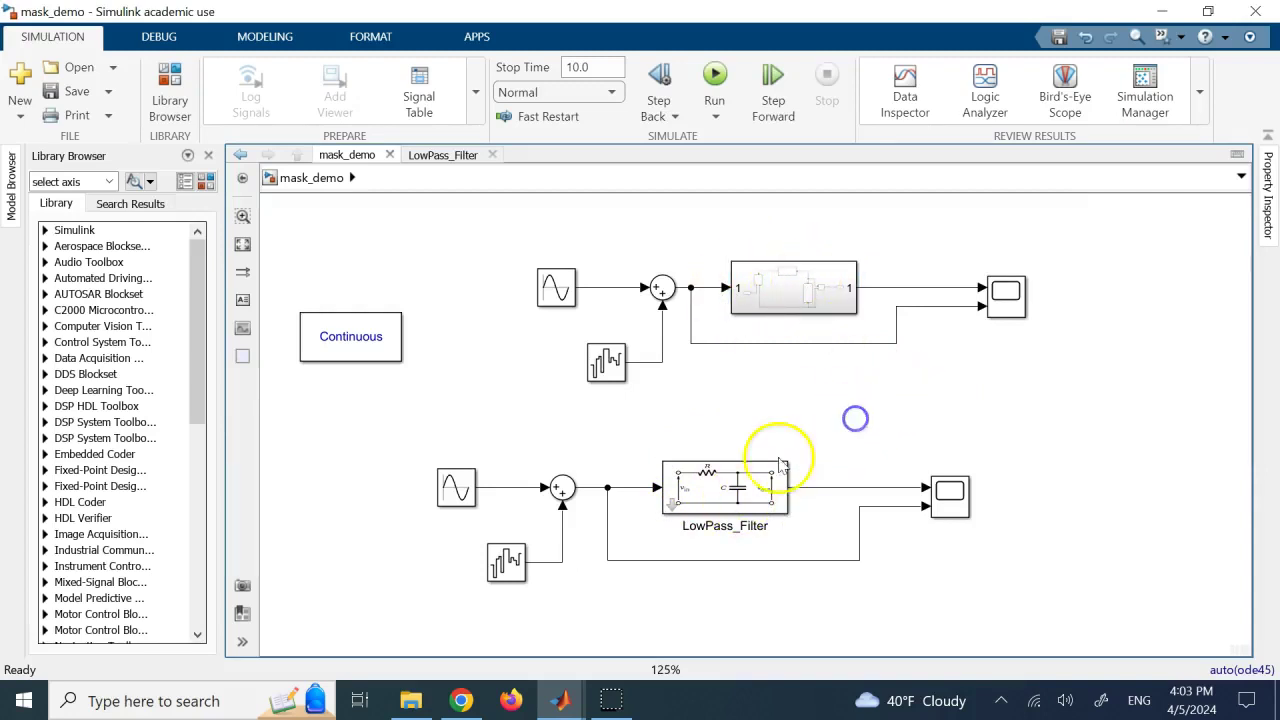
pyautogui.click(735, 492)
pyautogui.click(836, 266)
pyautogui.click(798, 384)
pyautogui.click(735, 488)
pyautogui.click(866, 379)
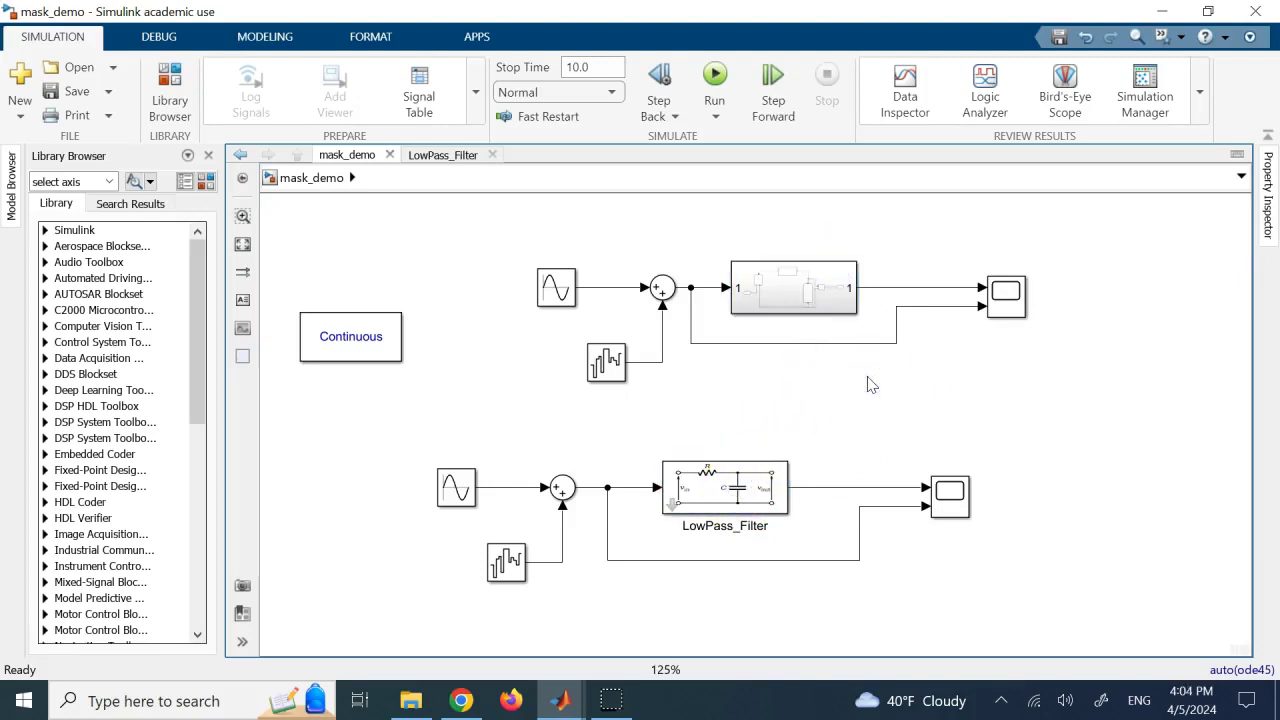
pyautogui.click(790, 290)
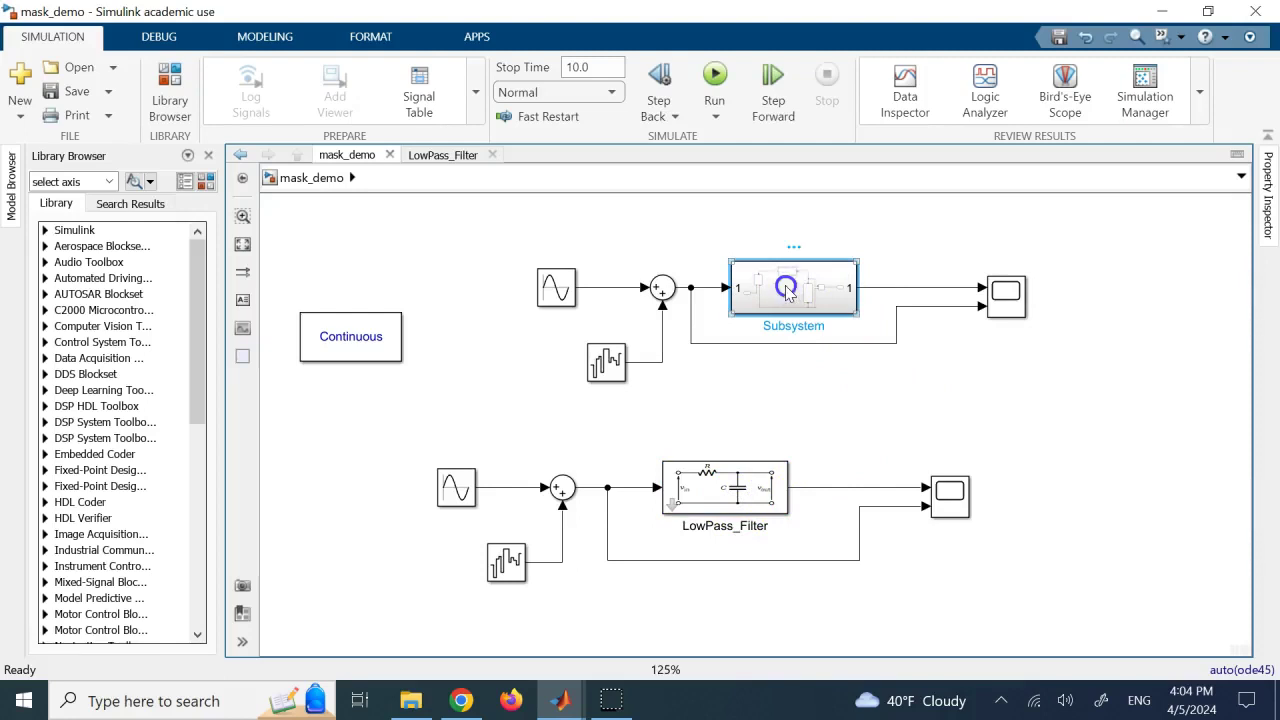
# Open the Subsystem block and select Controlled_Voltage_Source1 to view its circuit
pyautogui.doubleClick(785, 290)
pyautogui.click(557, 357)
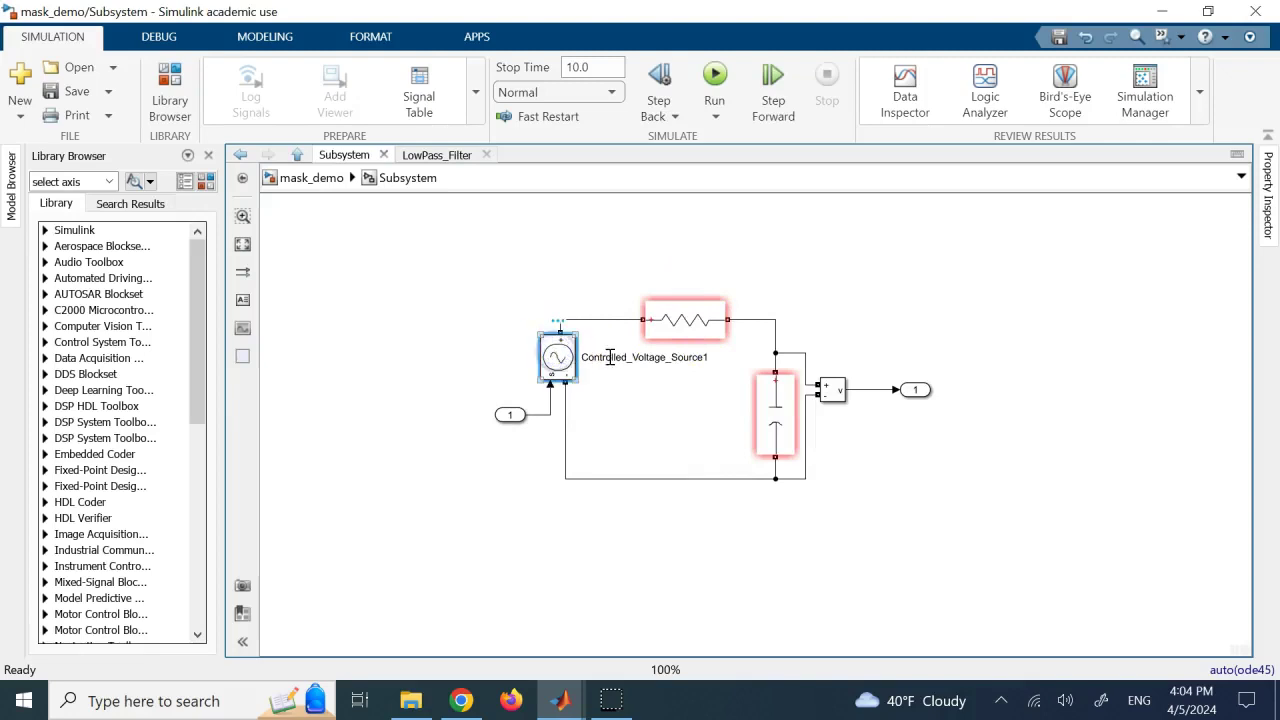
pyautogui.click(500, 252)
# Expand Simscape > Electrical > Sources in the Library Browser
pyautogui.scroll(-10, 137, 486)
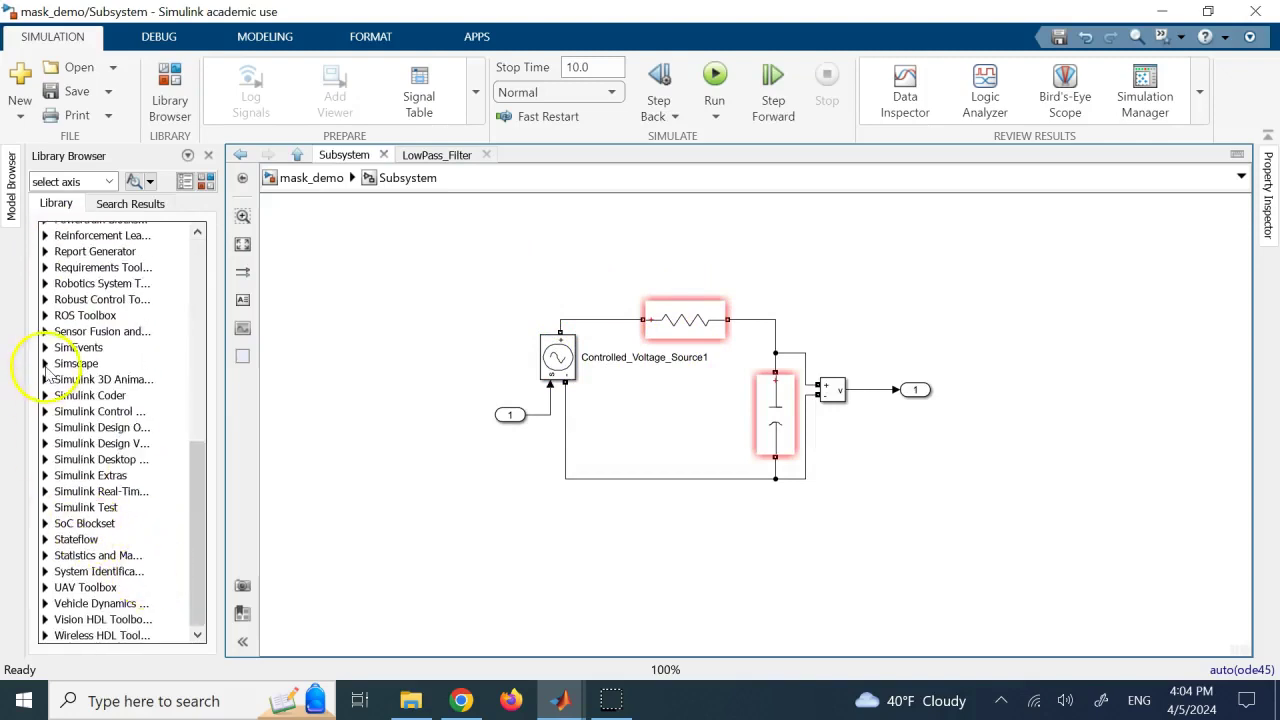
pyautogui.click(45, 364)
pyautogui.scroll(-3, 76, 482)
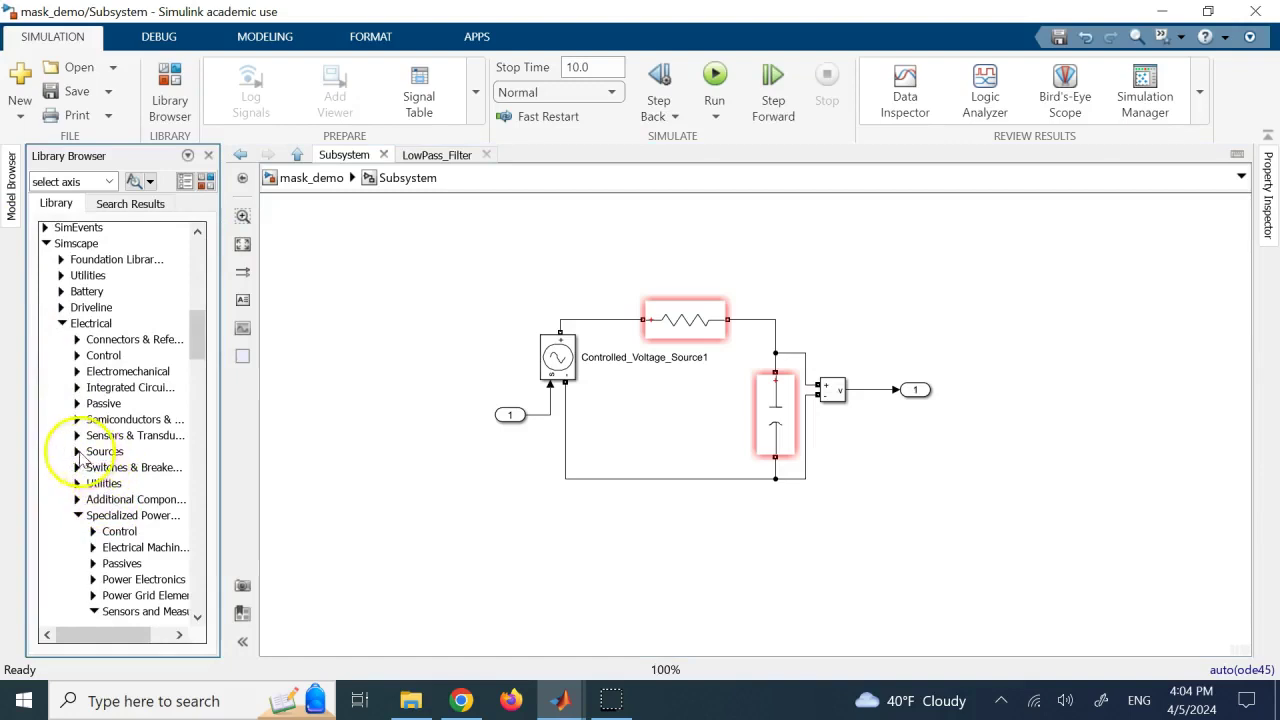
pyautogui.click(78, 451)
pyautogui.scroll(-3, 128, 458)
pyautogui.scroll(-3, 140, 458)
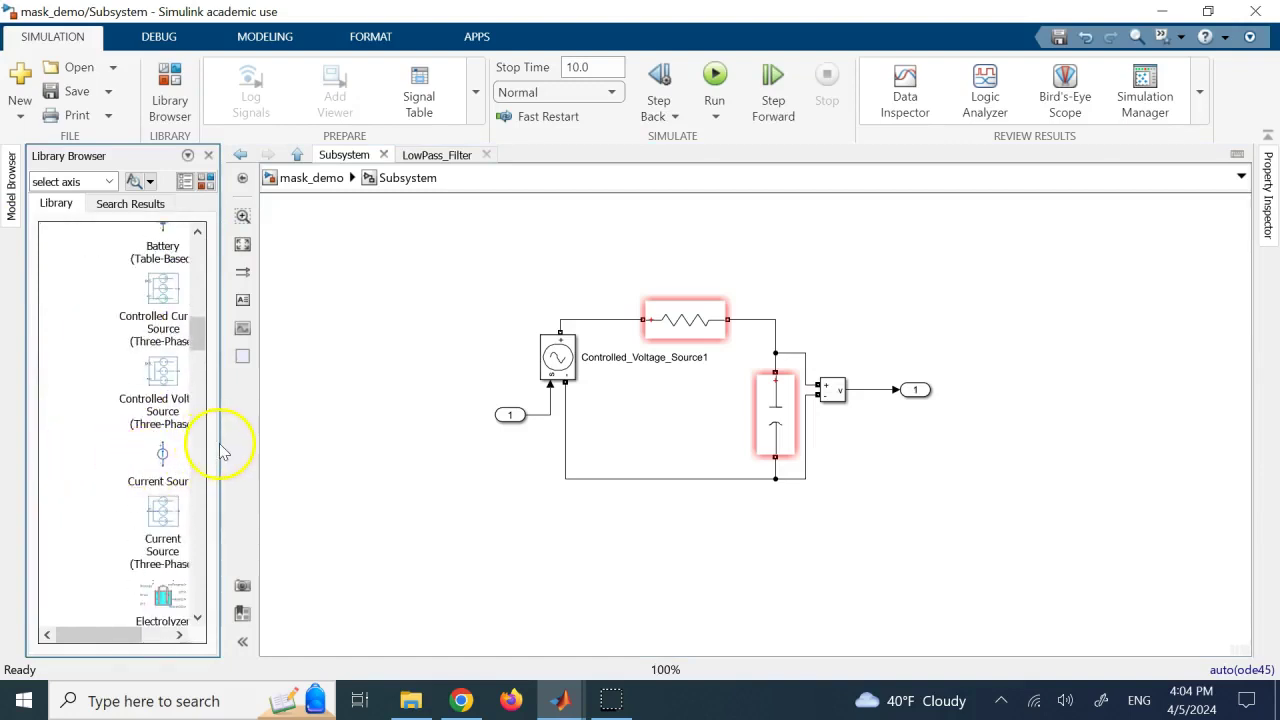
pyautogui.moveTo(222, 442); pyautogui.dragTo(326, 440)
pyautogui.scroll(4, 195, 365)
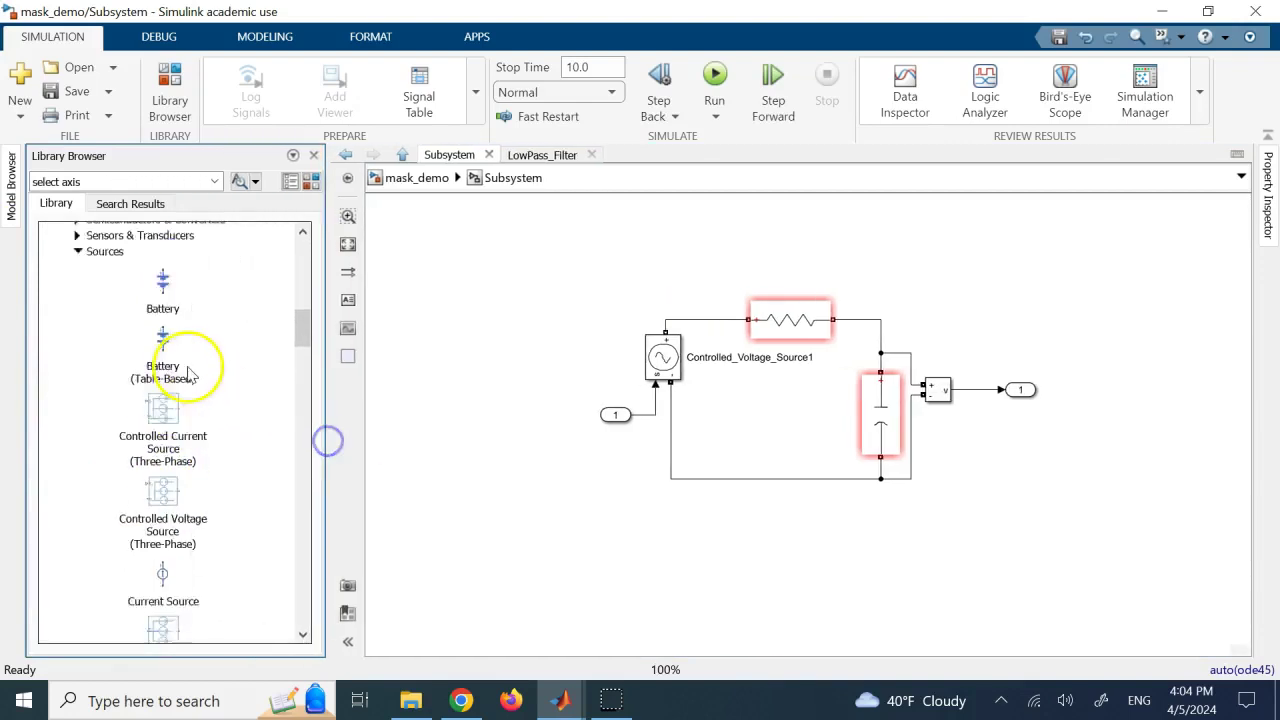
pyautogui.scroll(-3, 190, 370)
# Place a Battery block (12 V, 2 Ohm) and a Voltage Source block beside the circuit
pyautogui.click(162, 248)
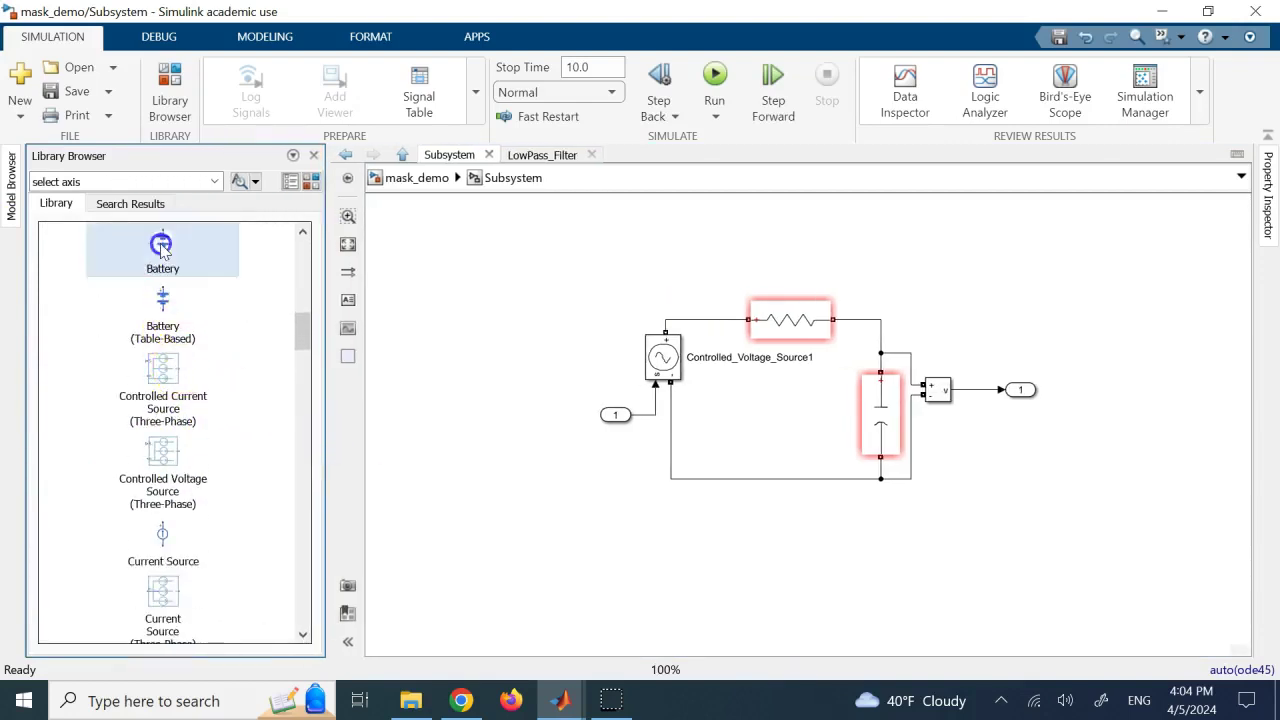
pyautogui.moveTo(524, 314); pyautogui.dragTo(524, 314)
pyautogui.doubleClick(527, 318)
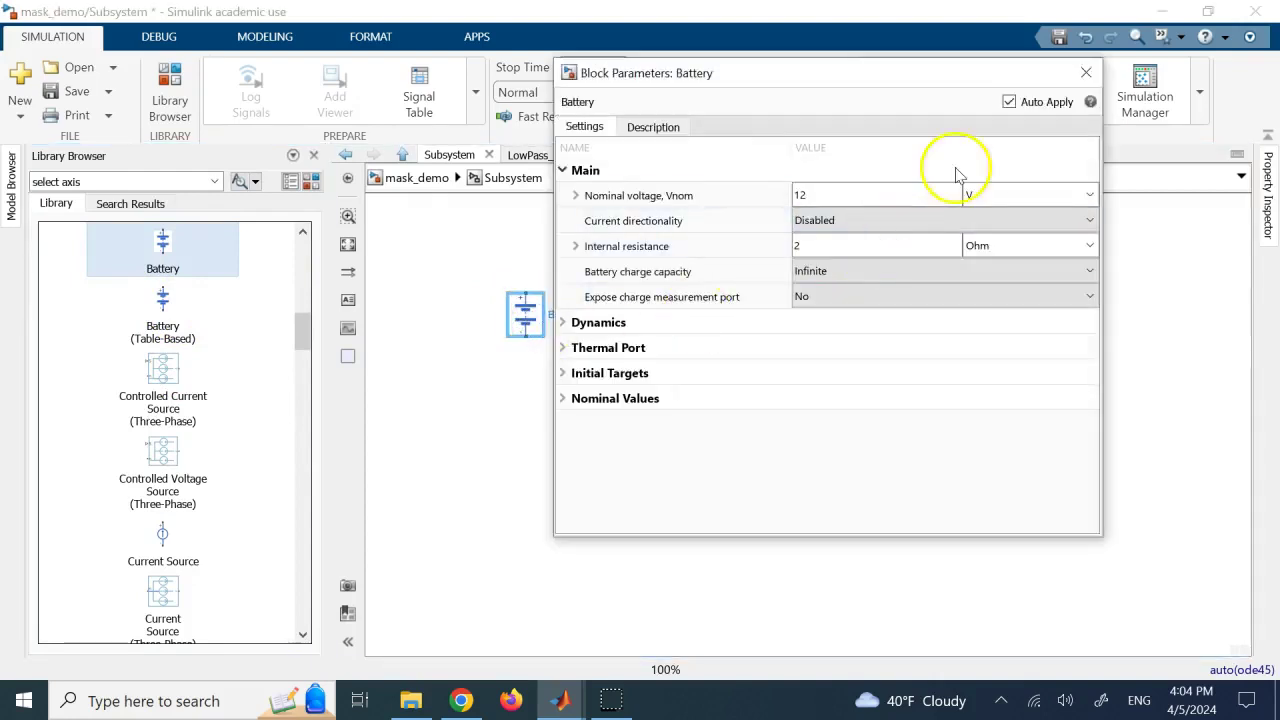
pyautogui.click(1097, 82)
pyautogui.scroll(-20, 166, 457)
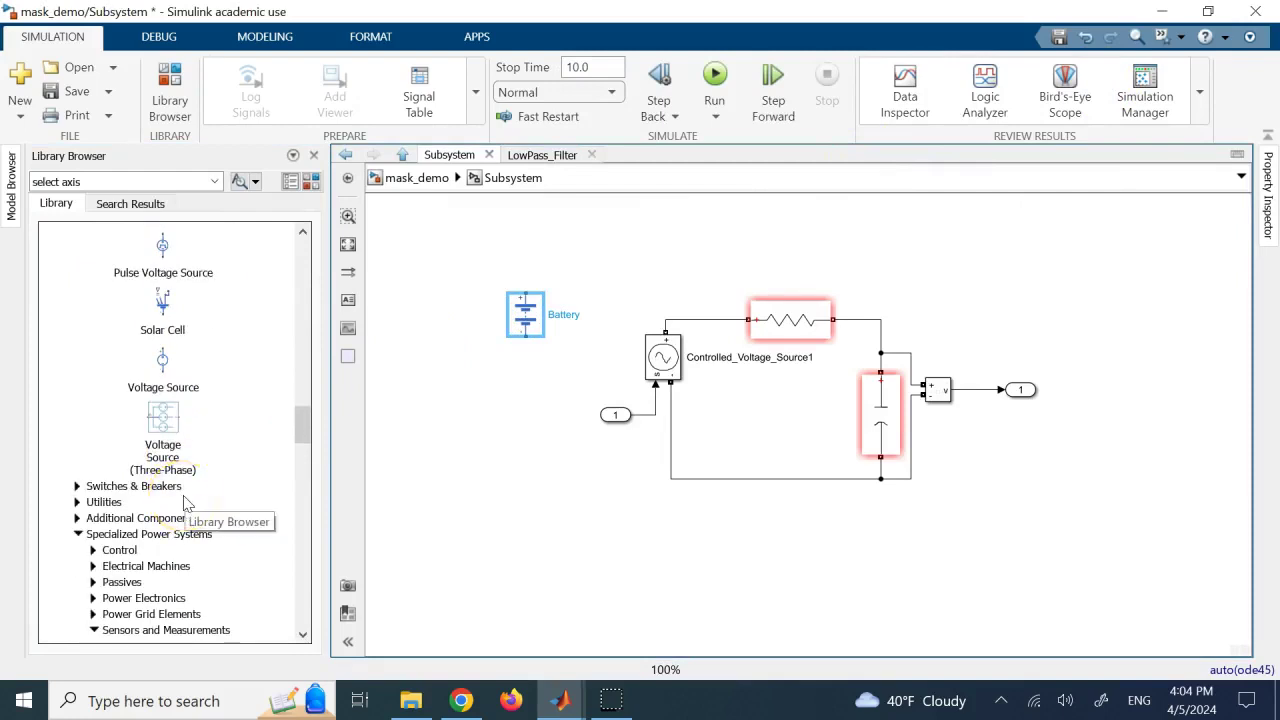
pyautogui.moveTo(163, 360); pyautogui.dragTo(425, 420)
# Drop the Voltage Source block and inspect its voltage settings before closing the dialog
pyautogui.click(391, 420)
pyautogui.click(448, 420)
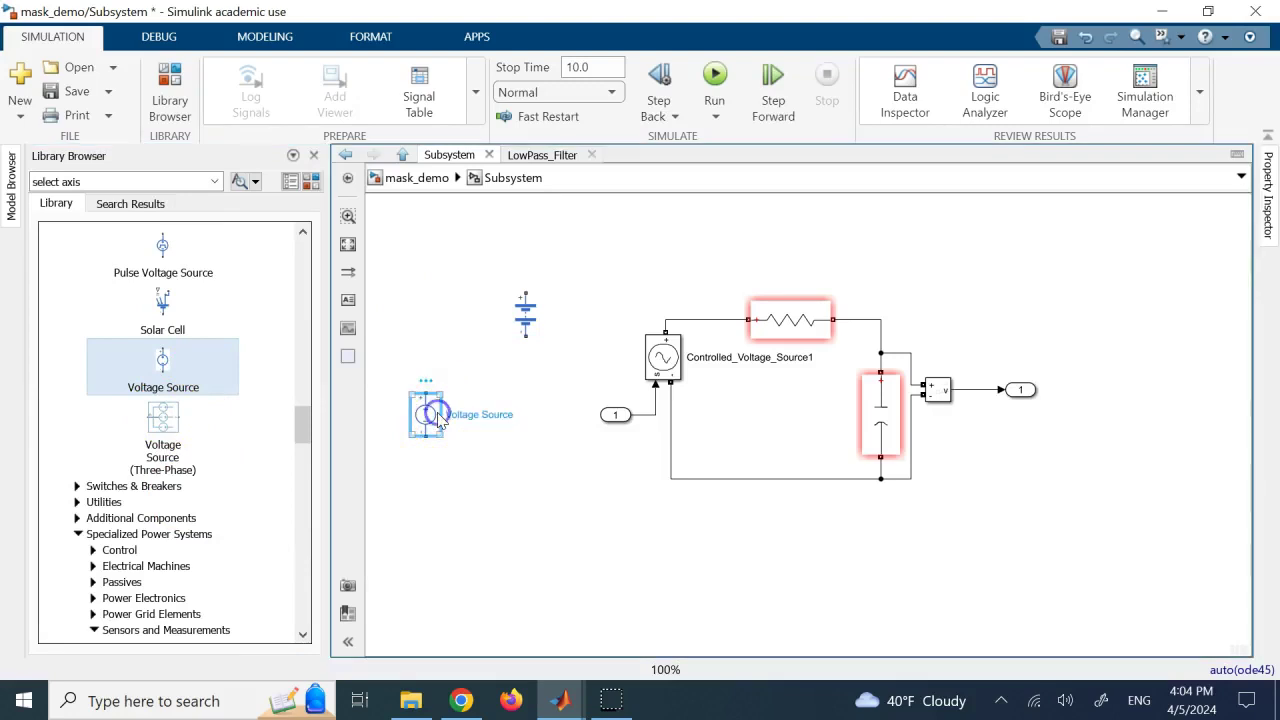
pyautogui.doubleClick(430, 414)
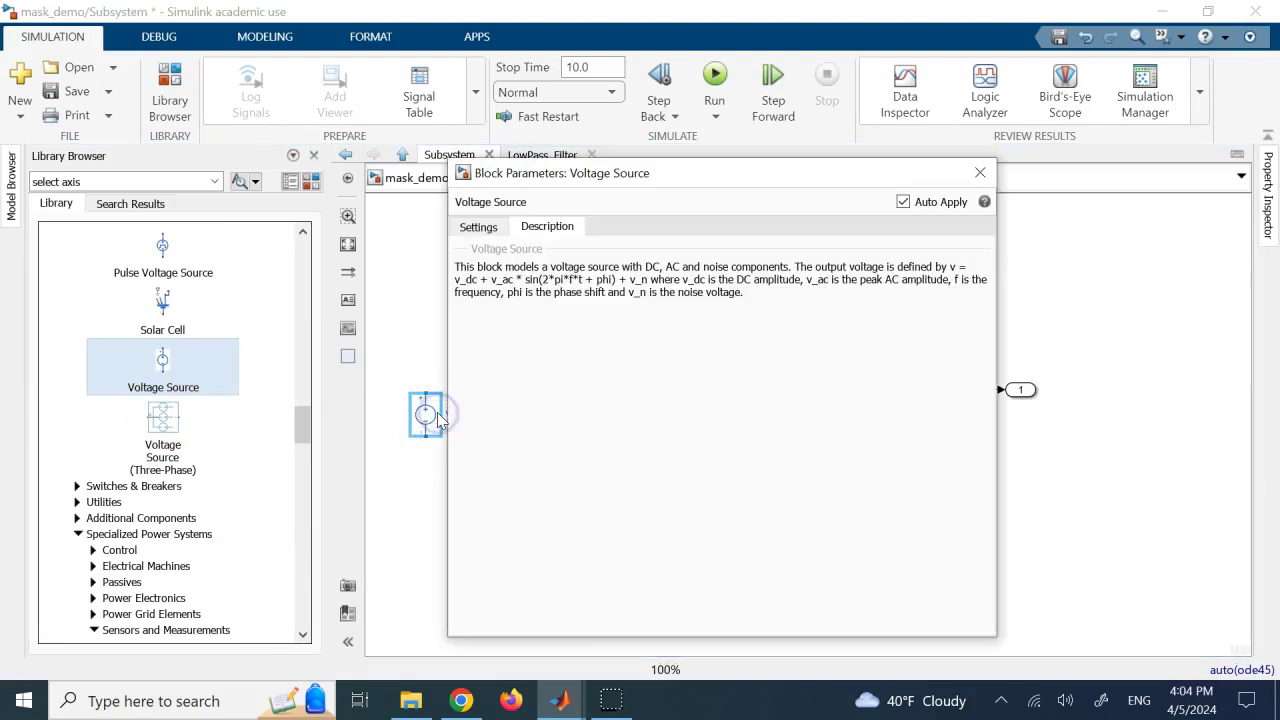
pyautogui.click(484, 227)
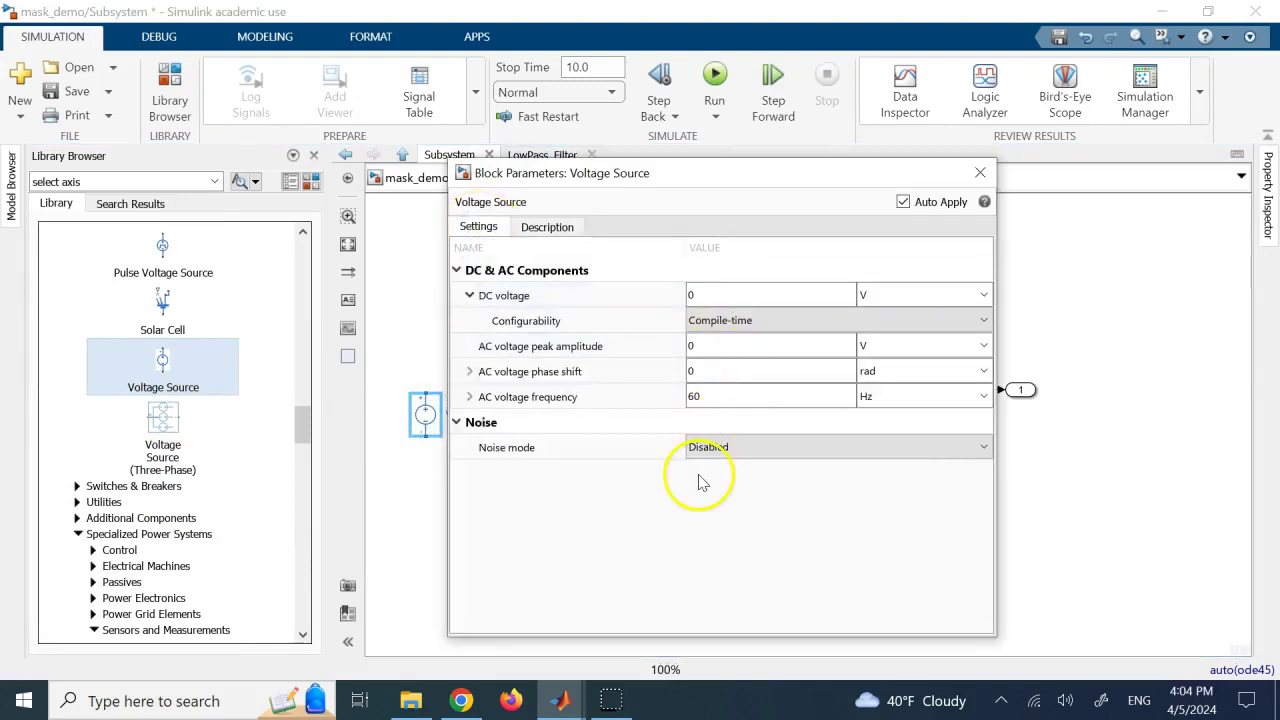
pyautogui.click(980, 173)
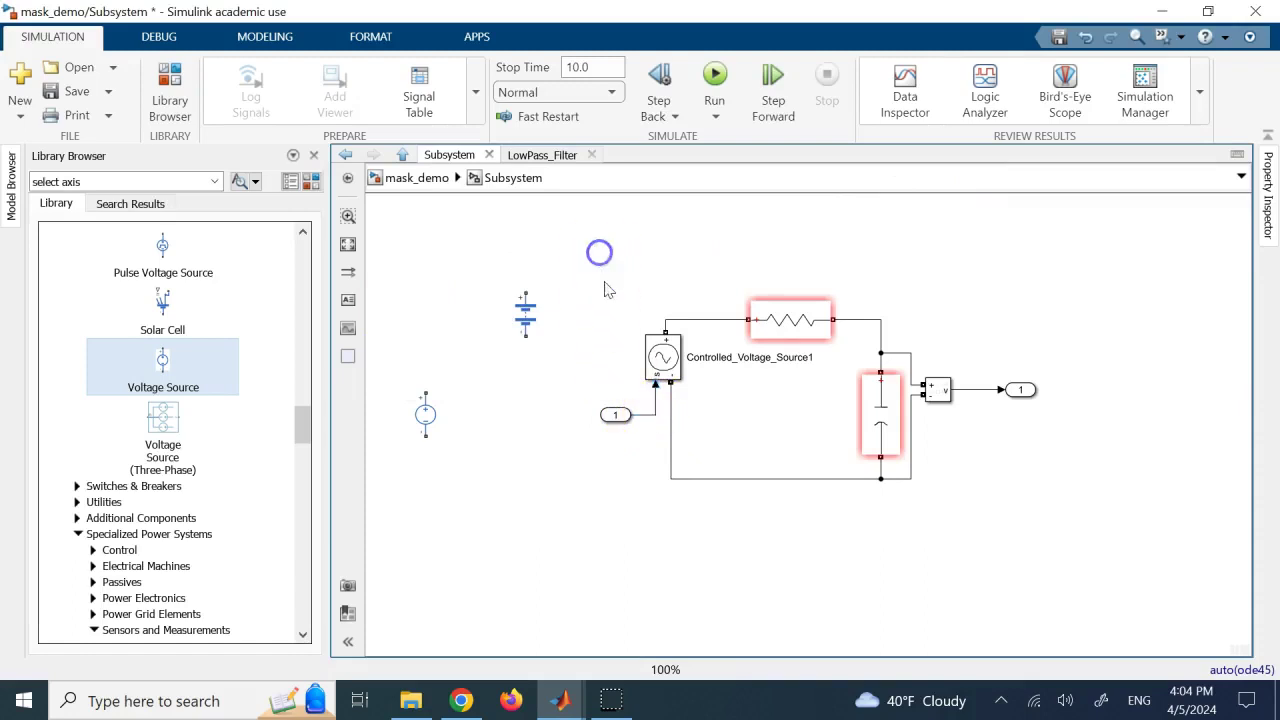
# Marquee-select the added Battery and Voltage Source blocks
pyautogui.click(665, 358)
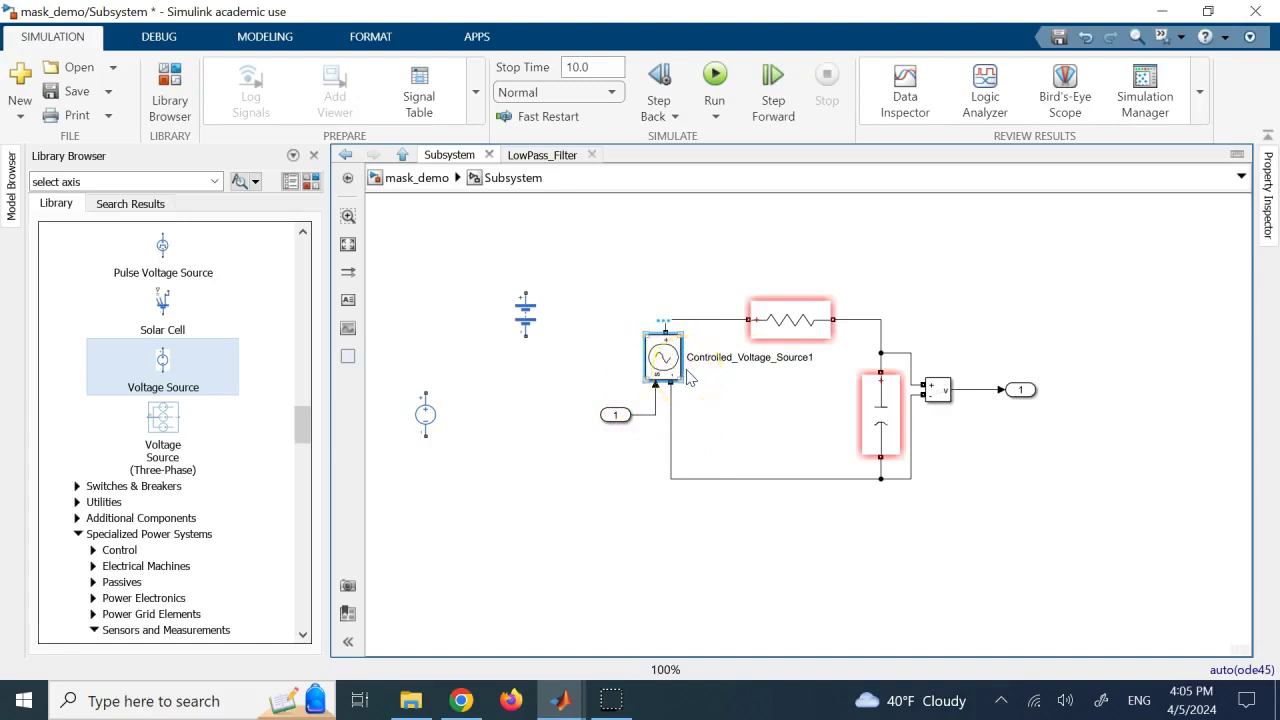
pyautogui.click(934, 265)
pyautogui.moveTo(393, 263); pyautogui.dragTo(538, 467)
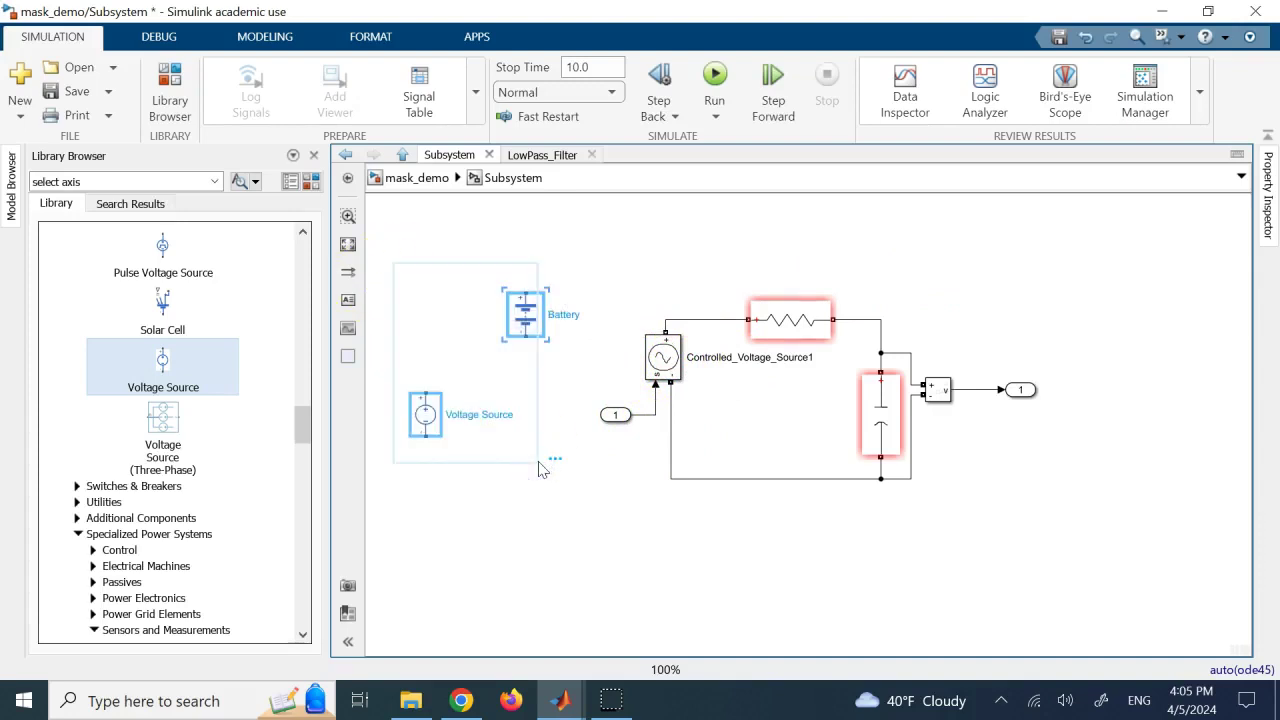
pyautogui.press('Delete')
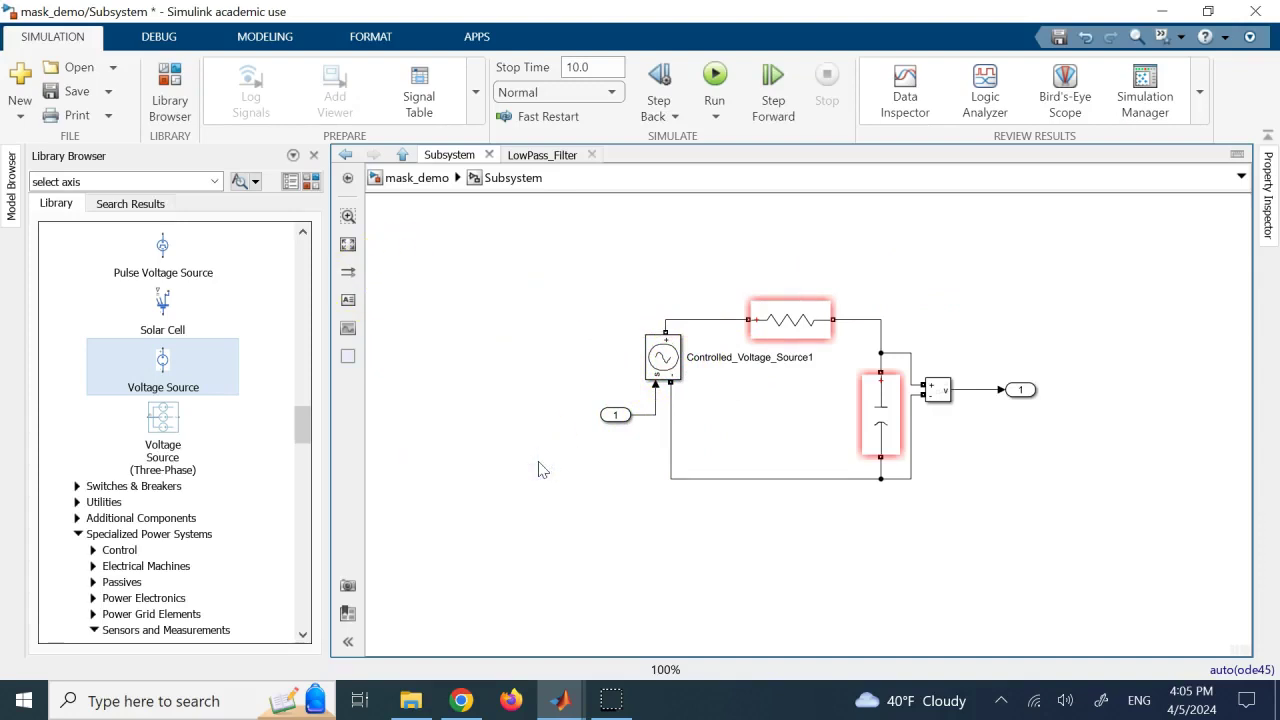
pyautogui.scroll(12, 171, 290)
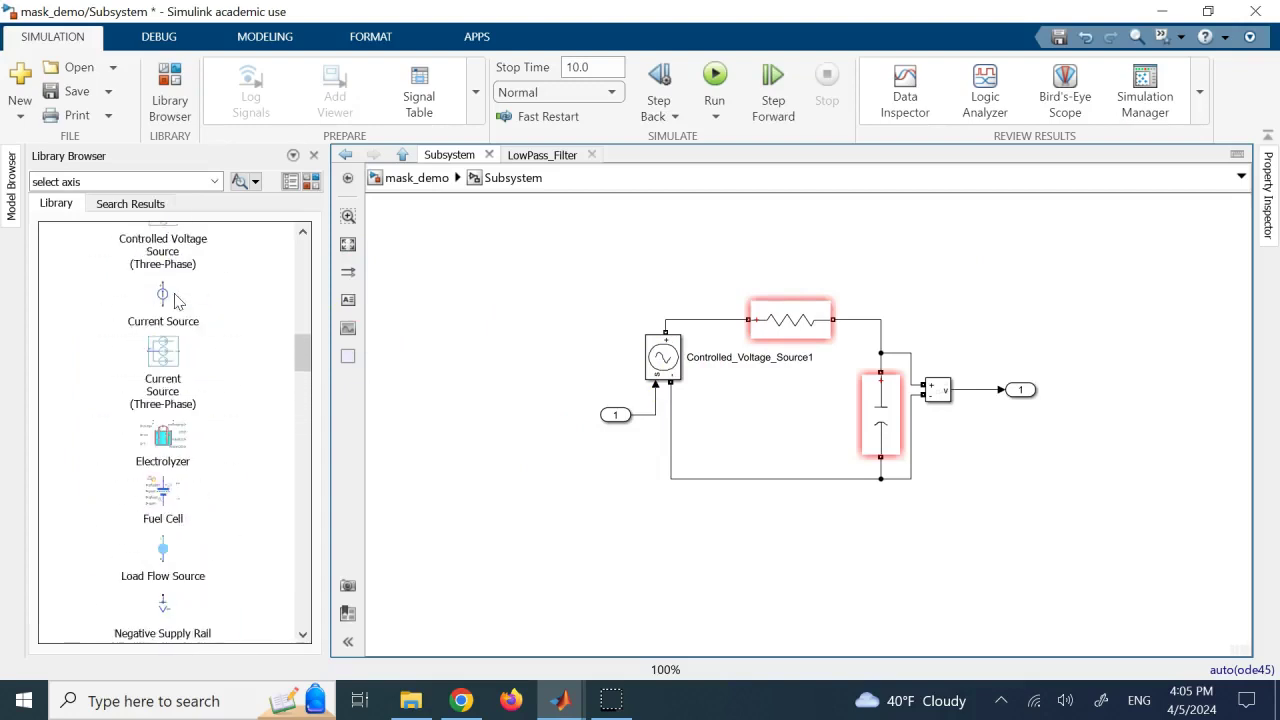
pyautogui.scroll(10, 175, 300)
pyautogui.scroll(-6, 178, 310)
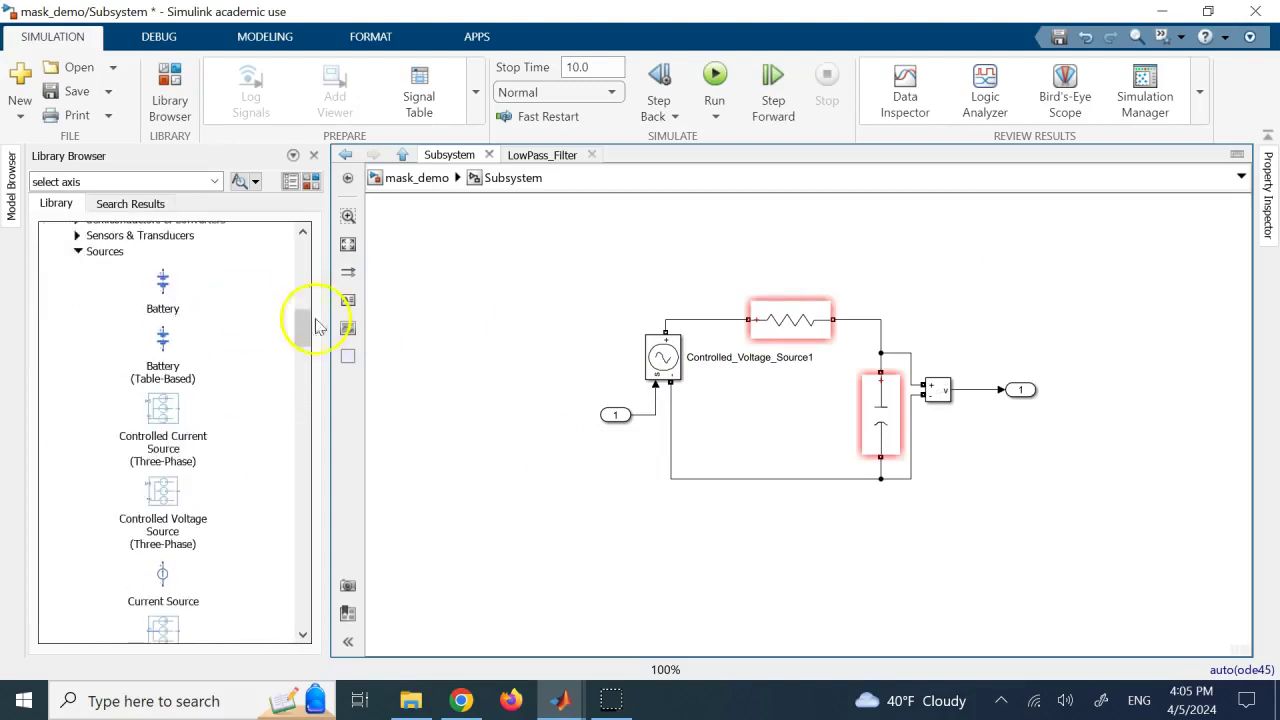
pyautogui.click(400, 178)
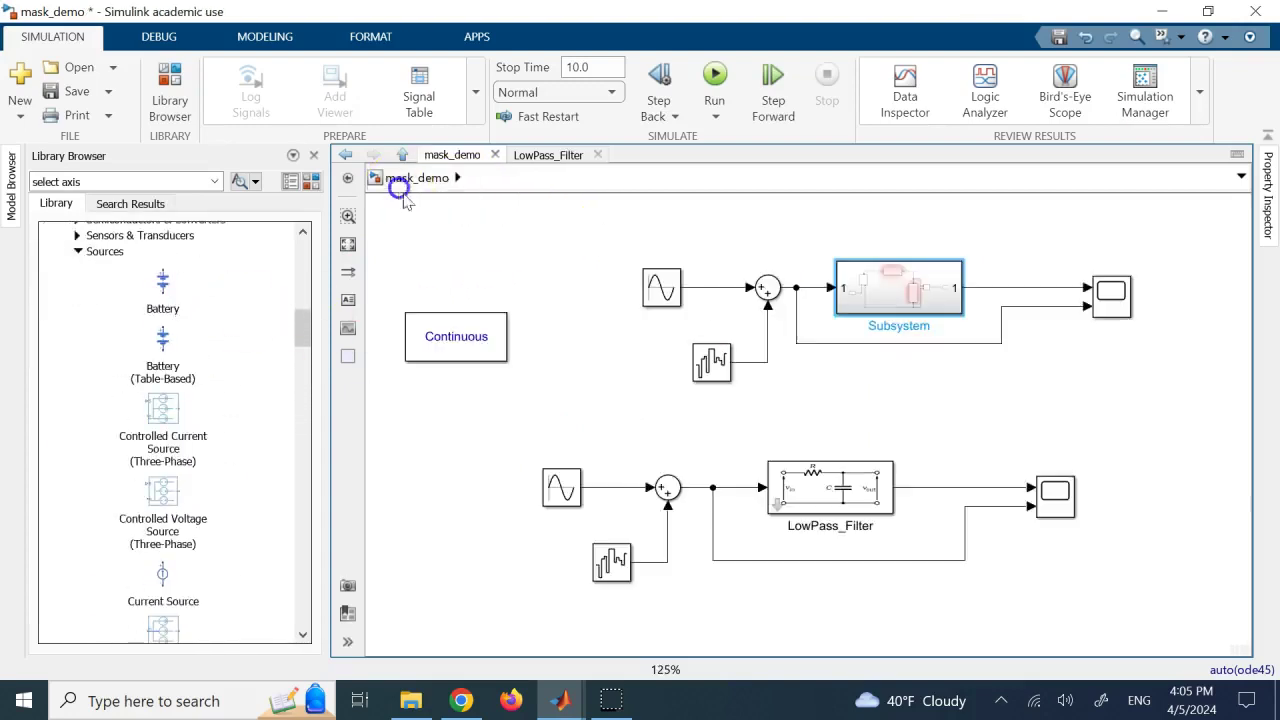
pyautogui.click(601, 568)
pyautogui.click(795, 490)
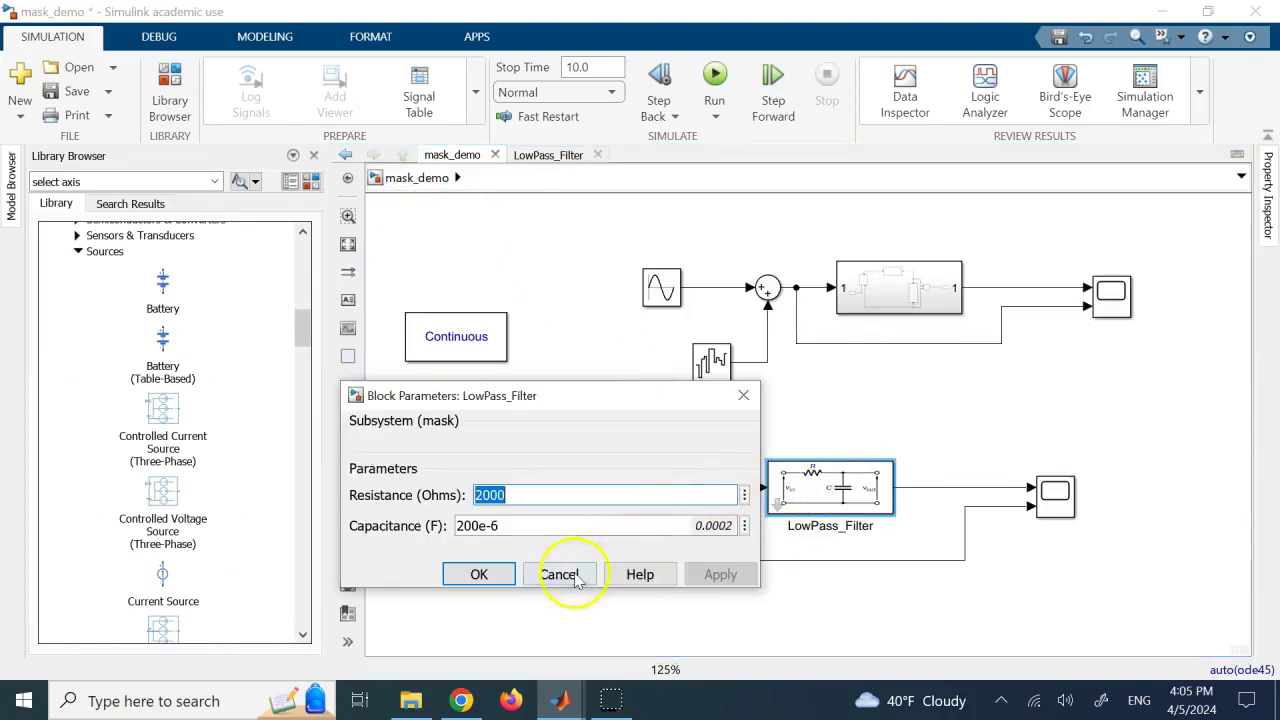
pyautogui.click(560, 574)
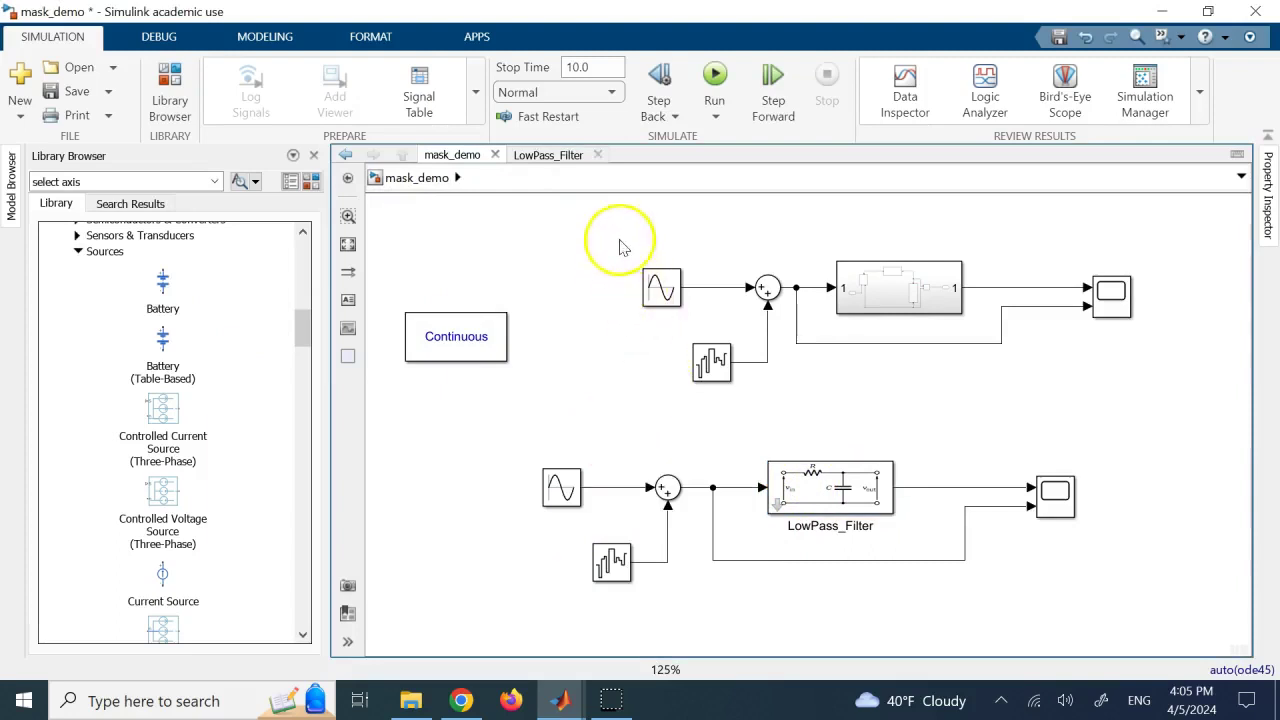
pyautogui.moveTo(619, 240); pyautogui.dragTo(800, 408)
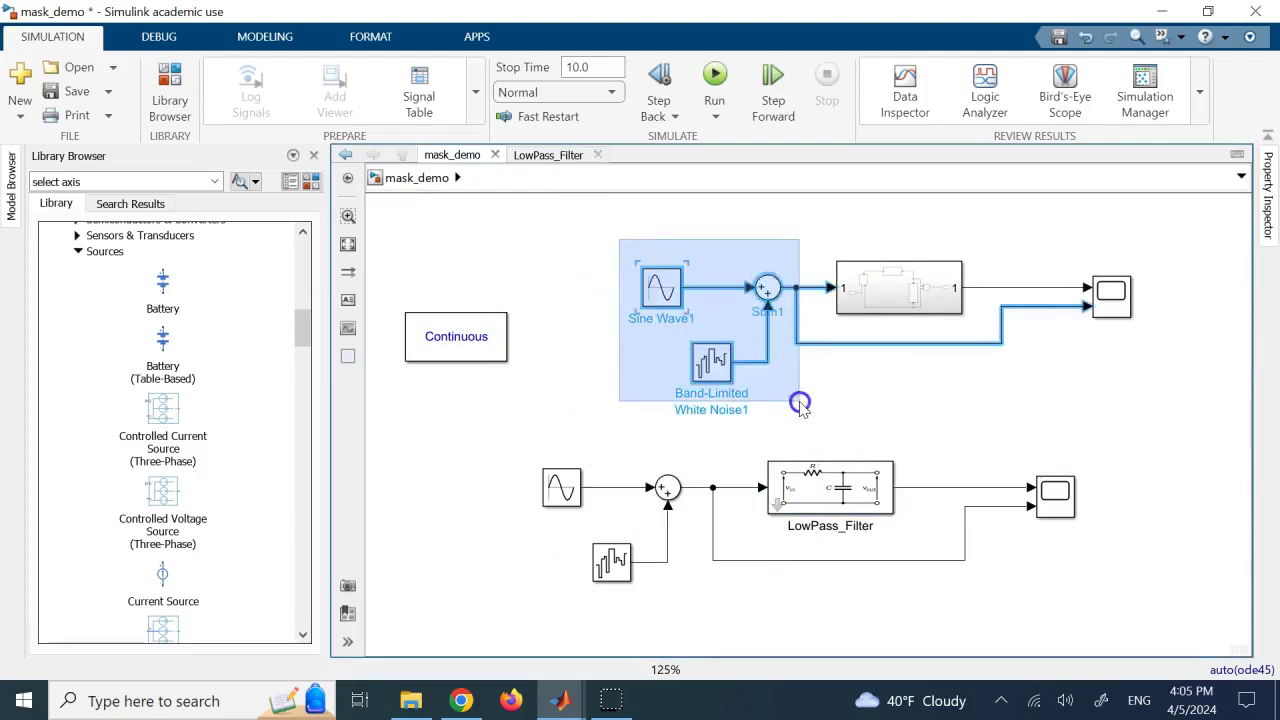
pyautogui.click(928, 222)
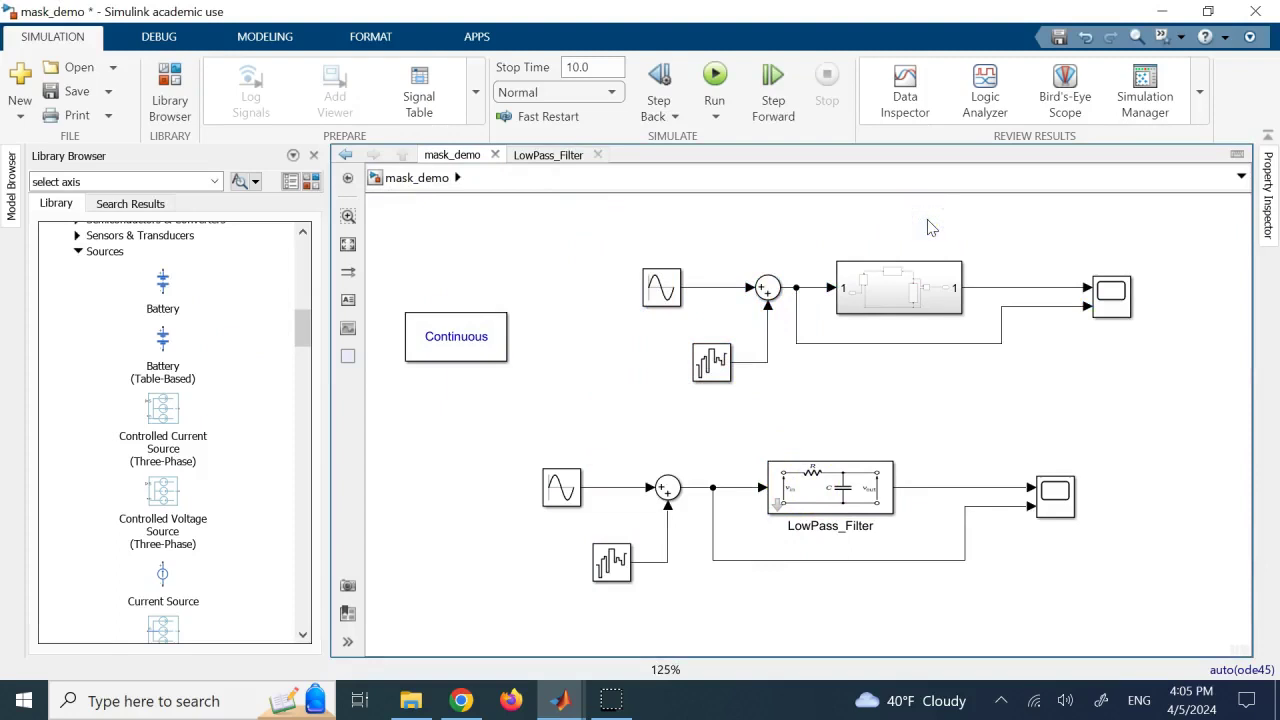
pyautogui.doubleClick(907, 288)
pyautogui.click(809, 507)
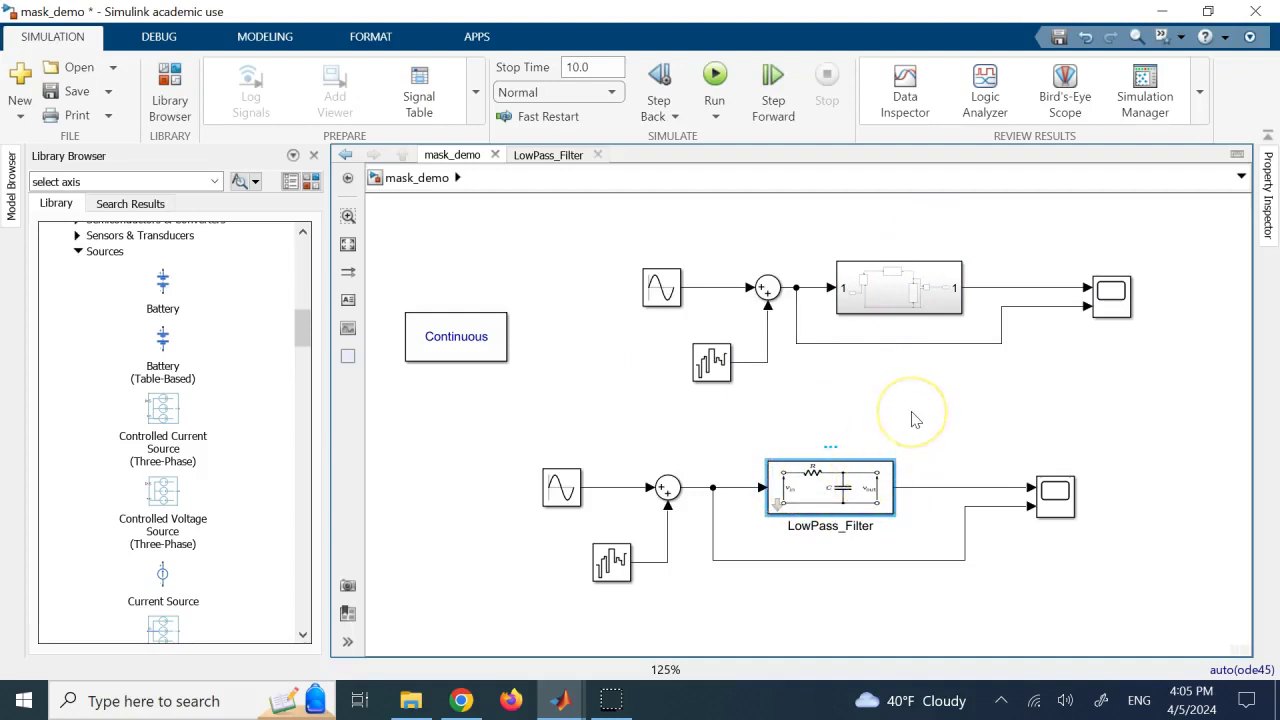
pyautogui.doubleClick(820, 495)
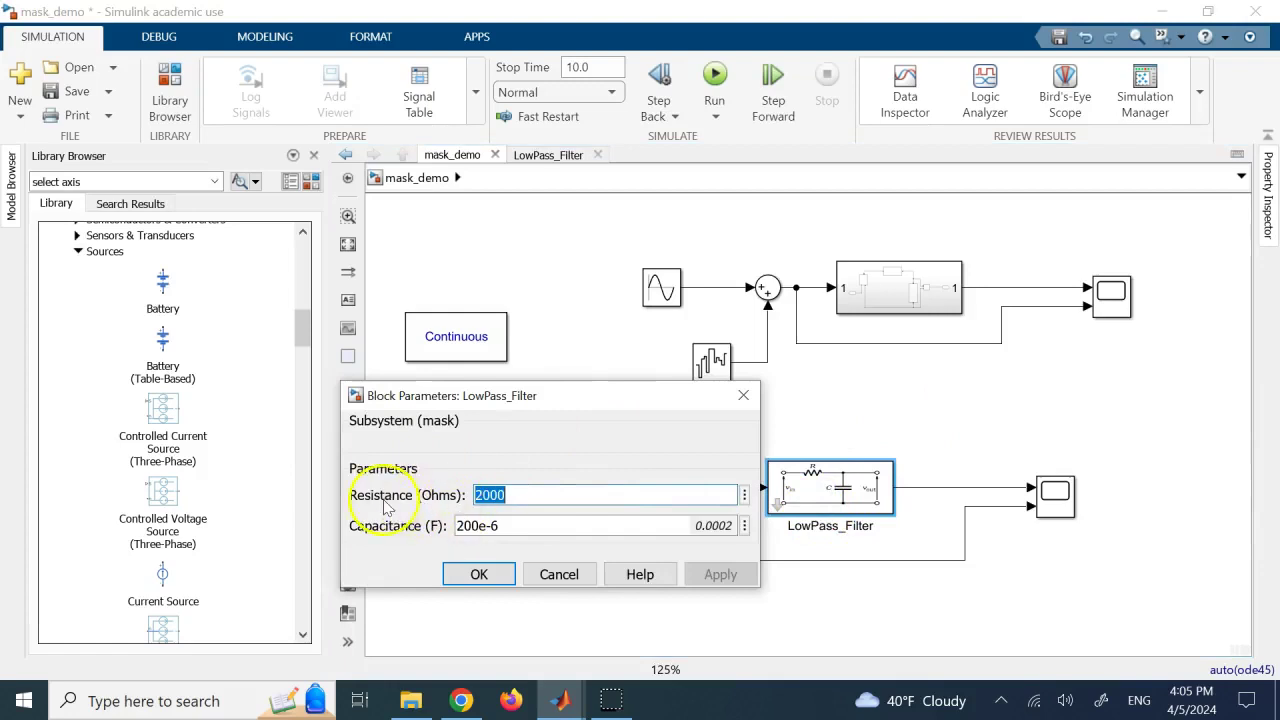
pyautogui.click(479, 576)
# Open the upper Subsystem and check the resistor and capacitor branch parameters
pyautogui.doubleClick(918, 275)
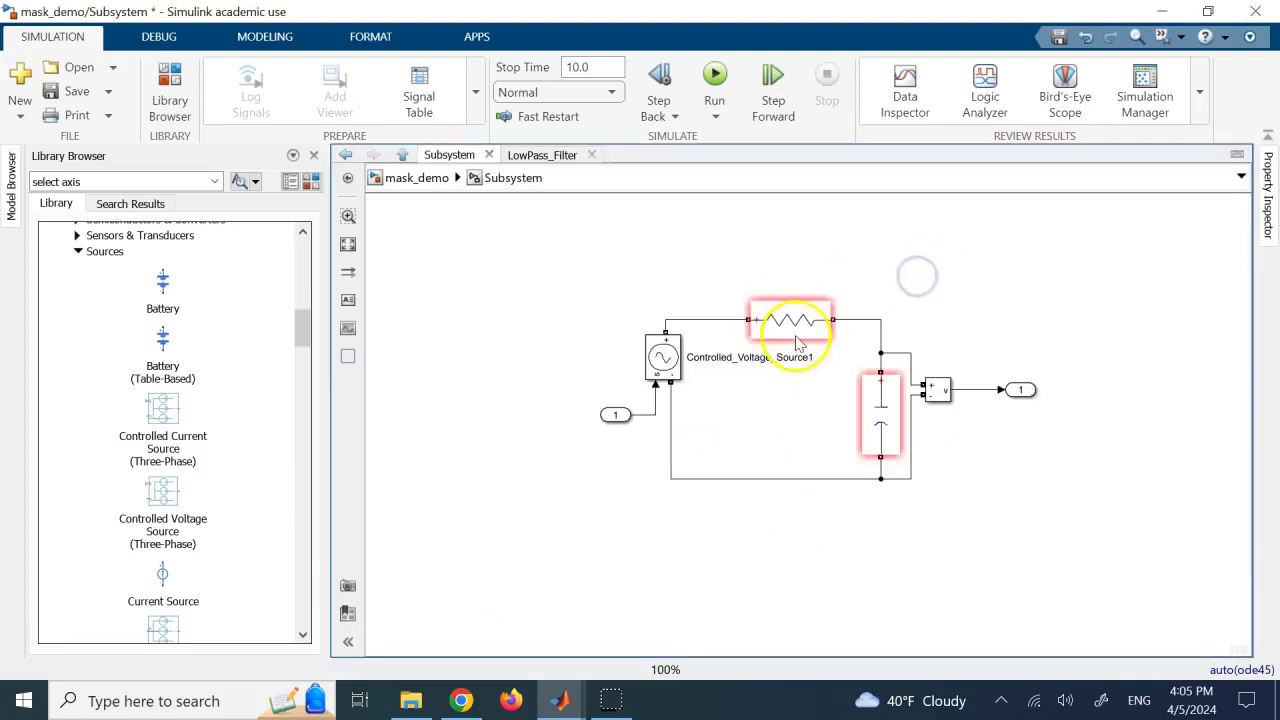
pyautogui.doubleClick(791, 330)
pyautogui.click(970, 433)
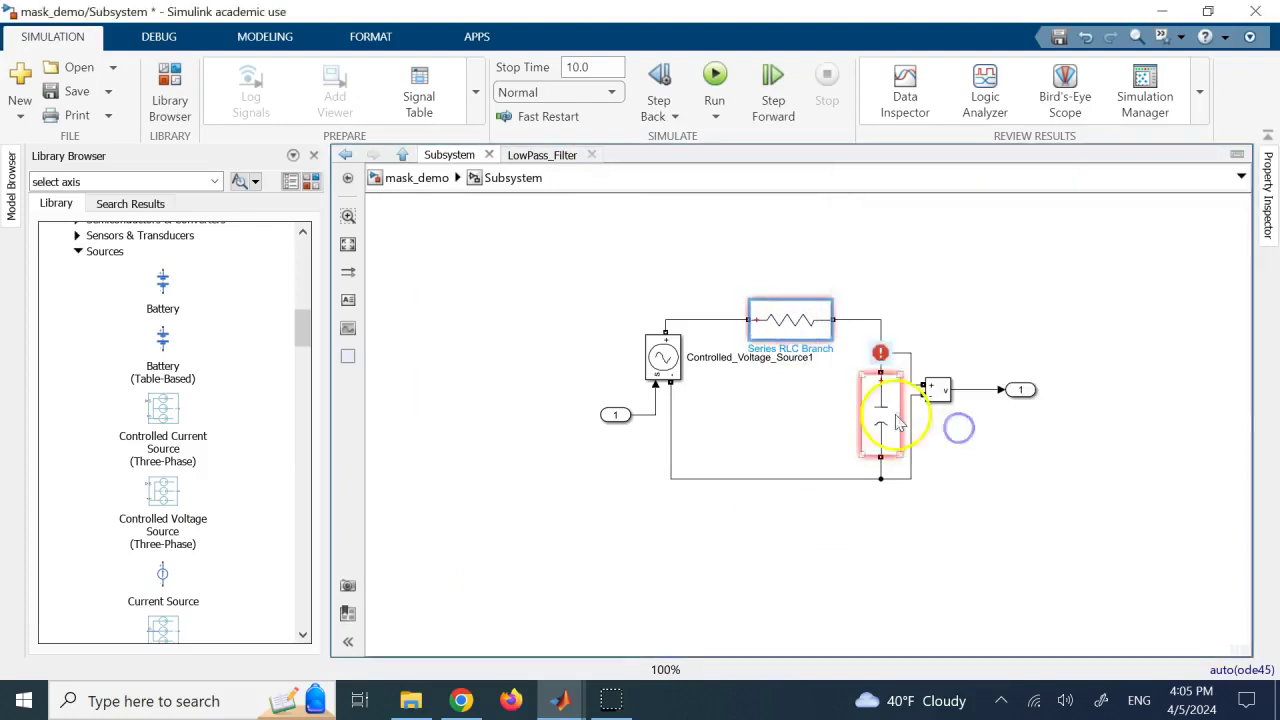
pyautogui.click(875, 416)
pyautogui.click(836, 246)
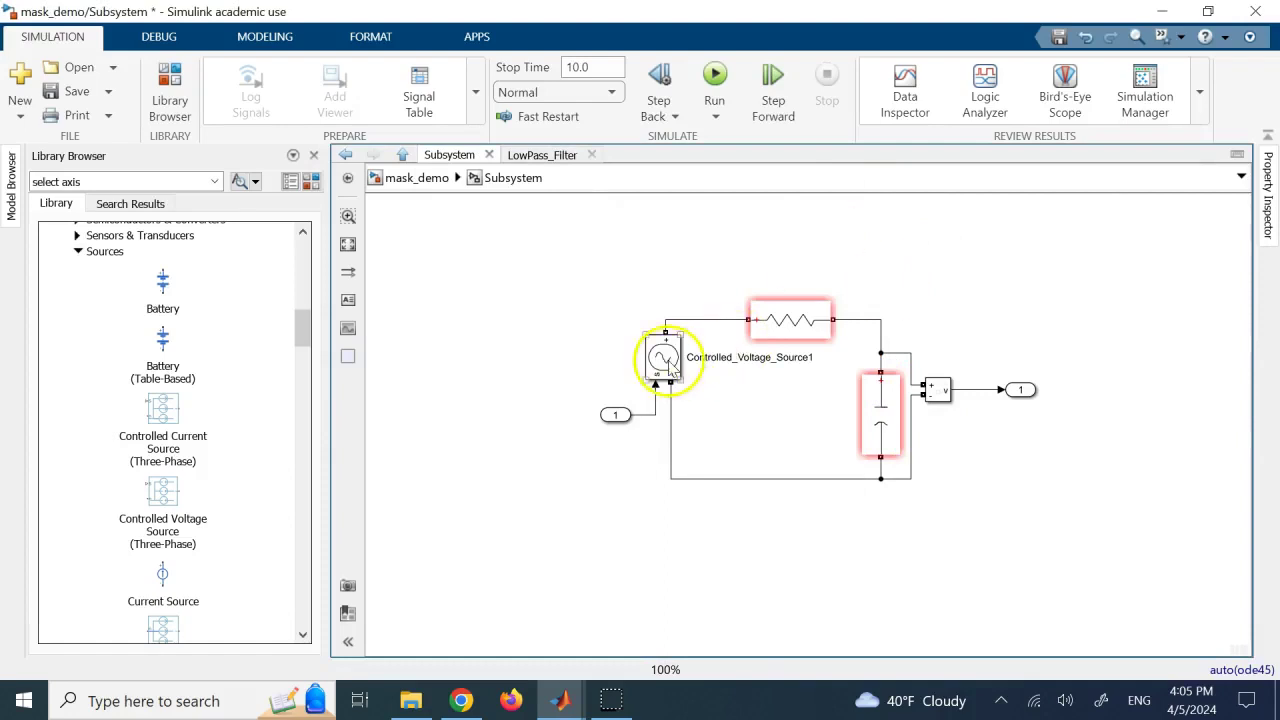
# Set Controlled_Voltage_Source1's Initial amplitude to 0 and apply it
pyautogui.doubleClick(665, 360)
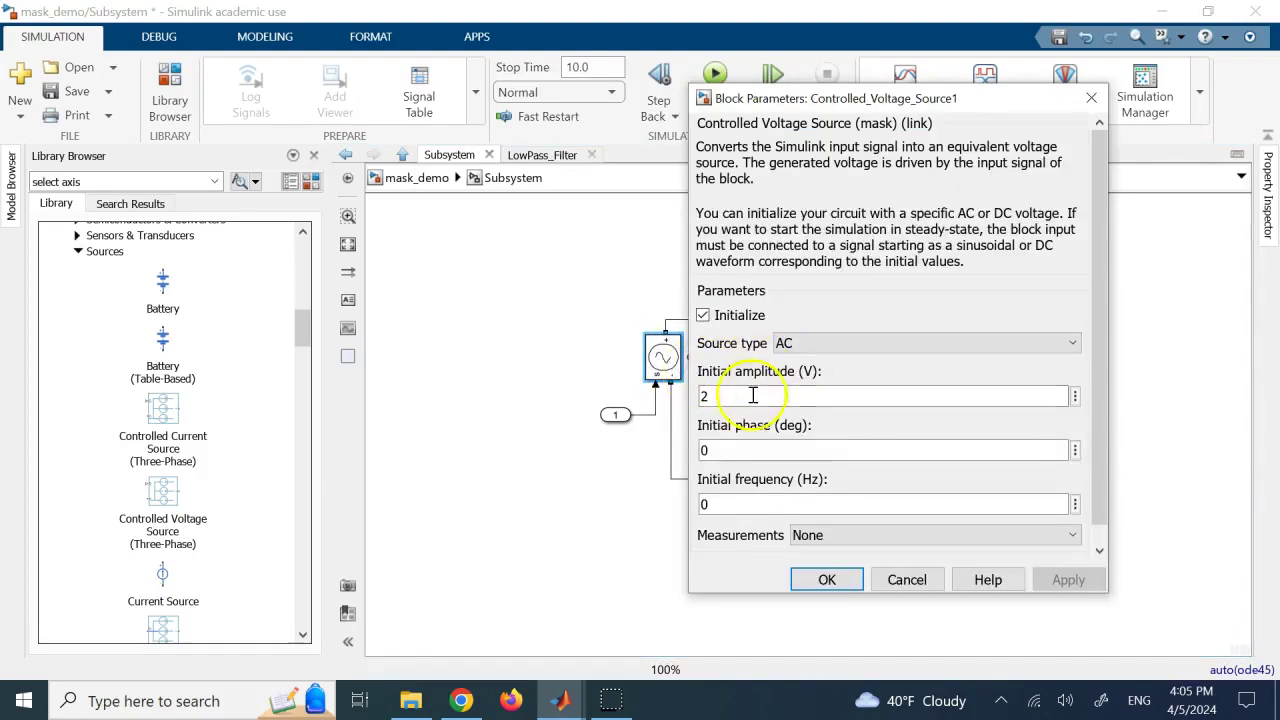
pyautogui.click(724, 397)
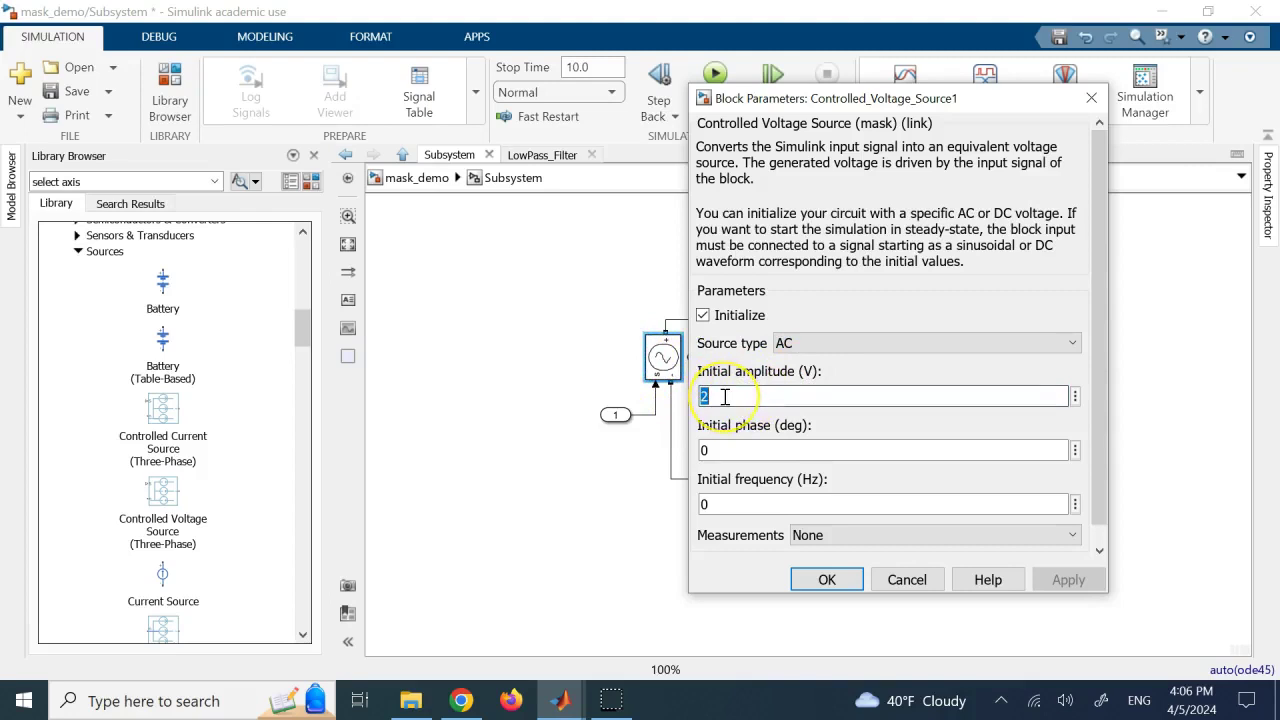
pyautogui.write('0')
pyautogui.press('Return')
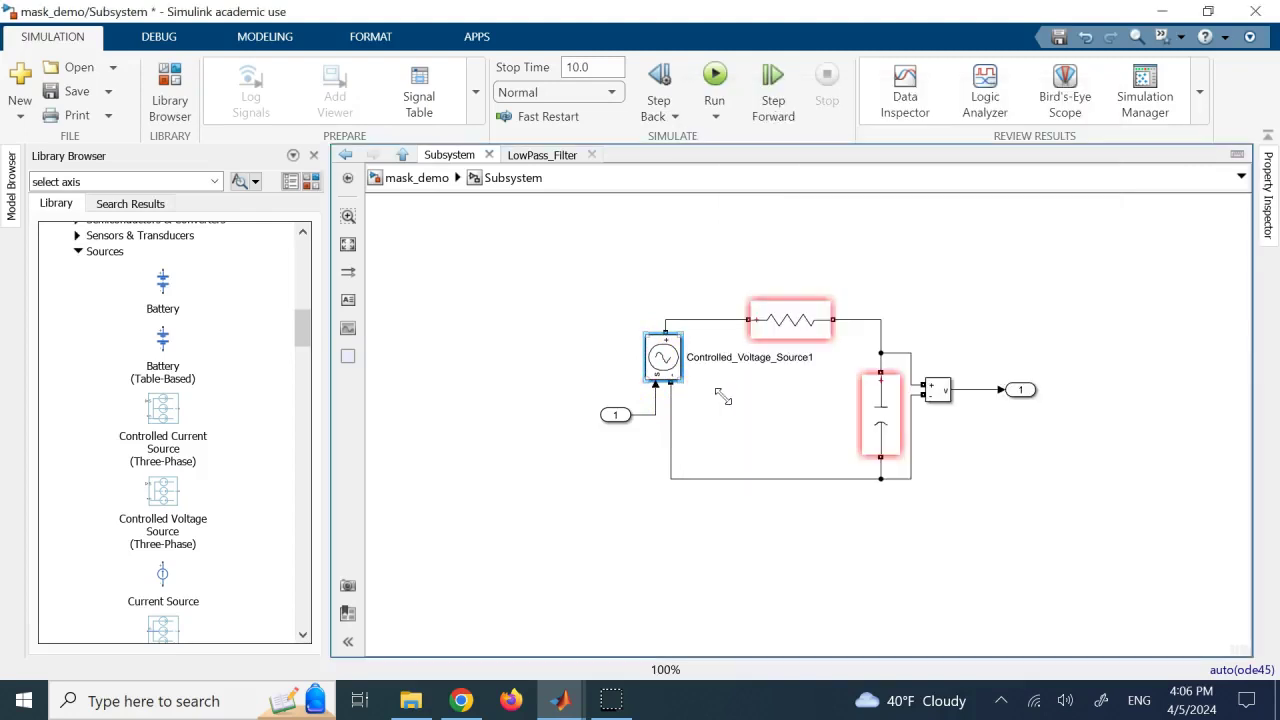
# Reopen Controlled_Voltage_Source1 to verify amplitude, phase and frequency are all 0
pyautogui.doubleClick(664, 358)
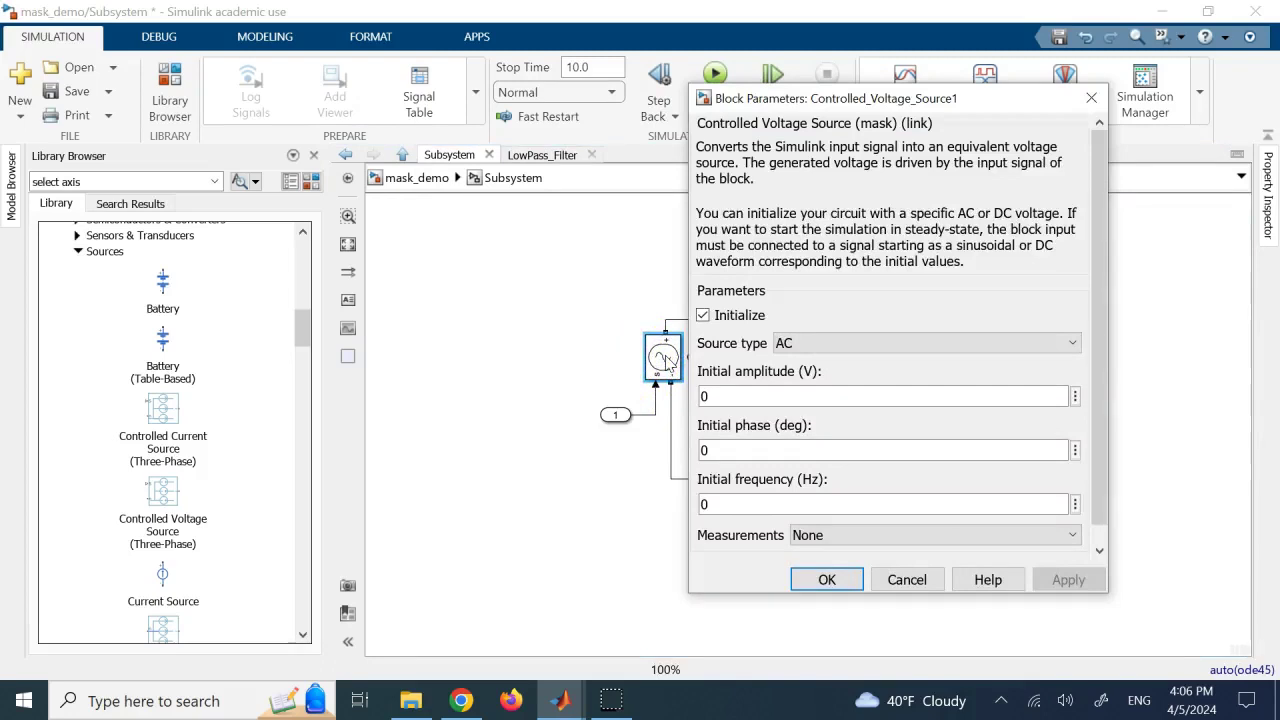
pyautogui.click(714, 396)
pyautogui.click(714, 449)
pyautogui.click(714, 503)
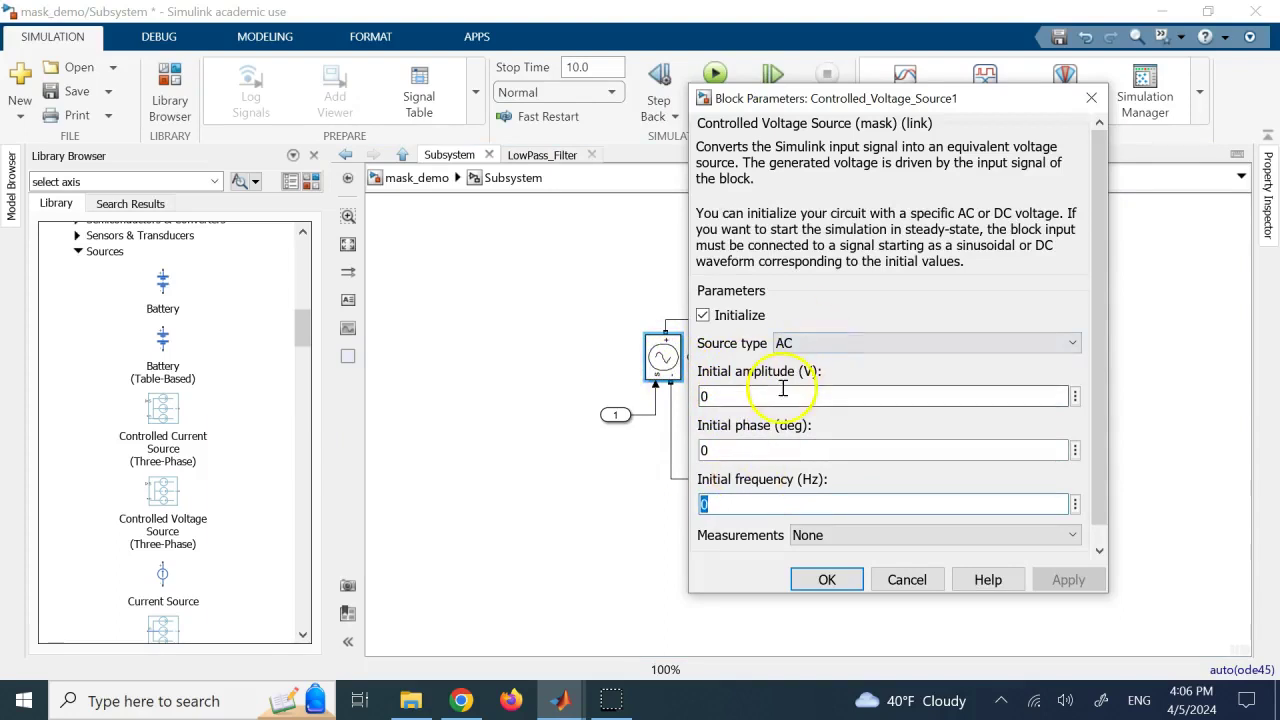
pyautogui.click(822, 580)
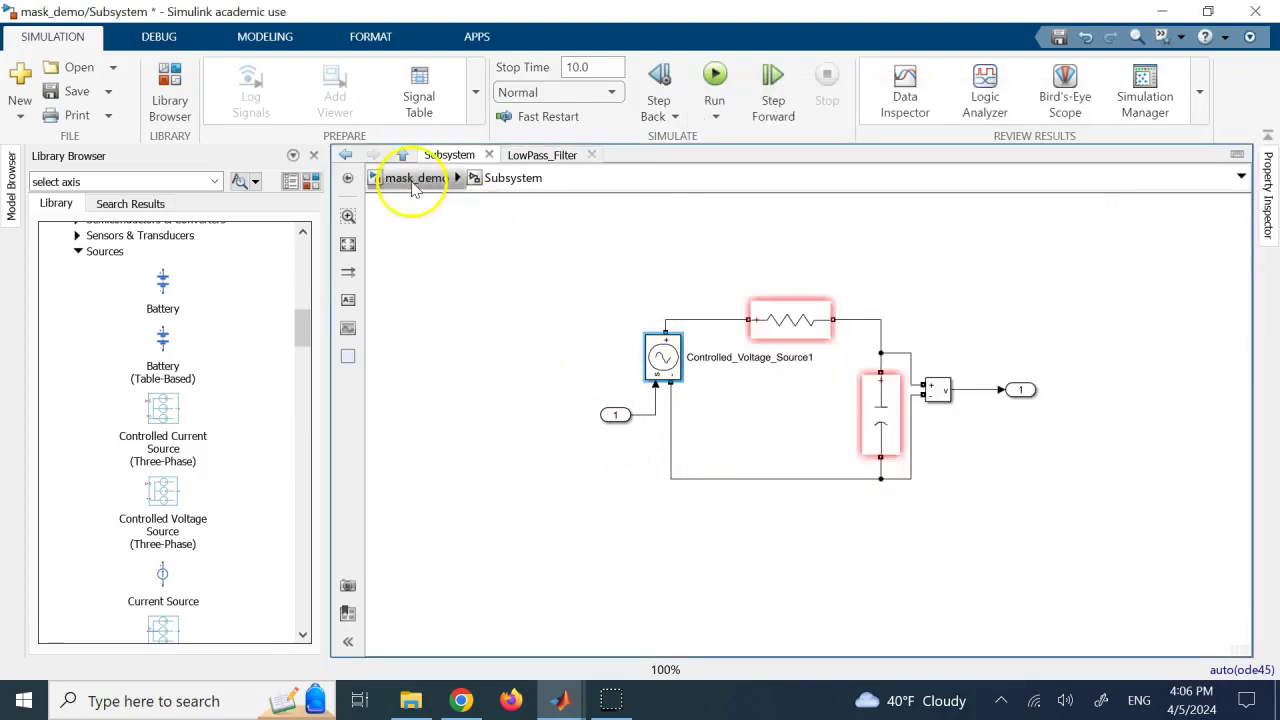
# Go to the top-level diagram, reopen the Subsystem and select its circuit blocks
pyautogui.click(416, 180)
pyautogui.click(507, 232)
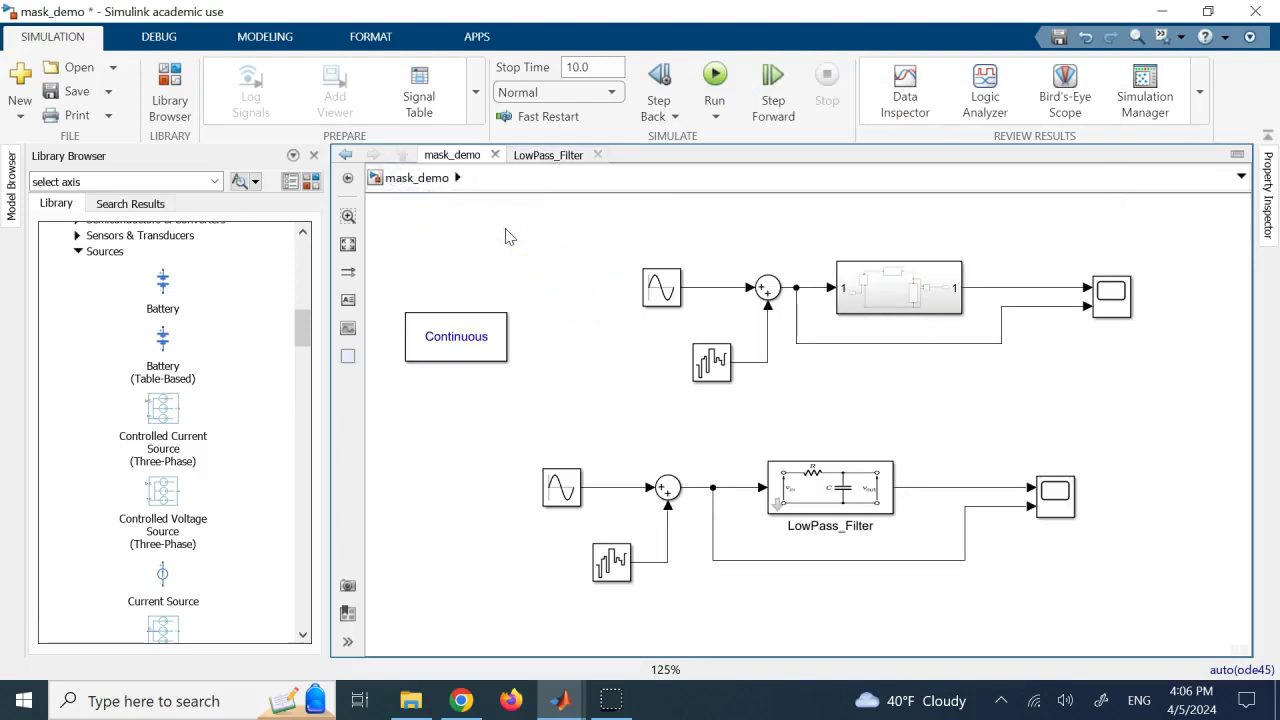
pyautogui.click(441, 360)
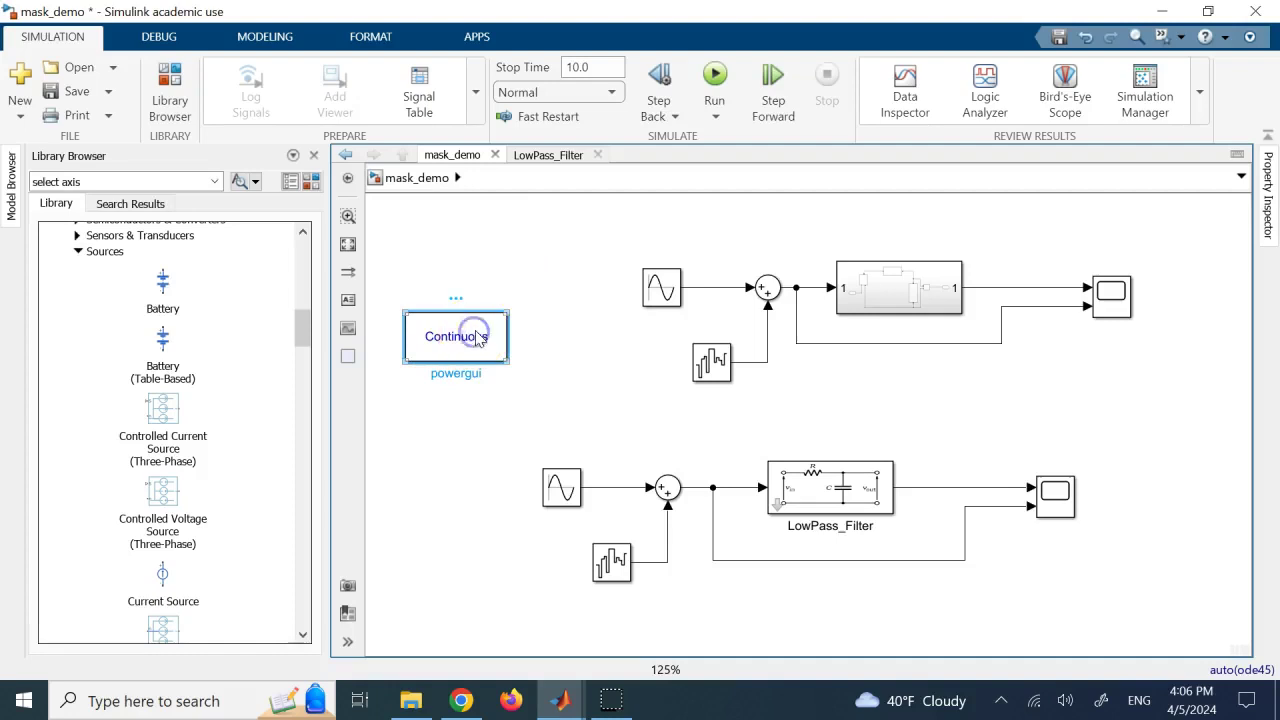
pyautogui.doubleClick(888, 296)
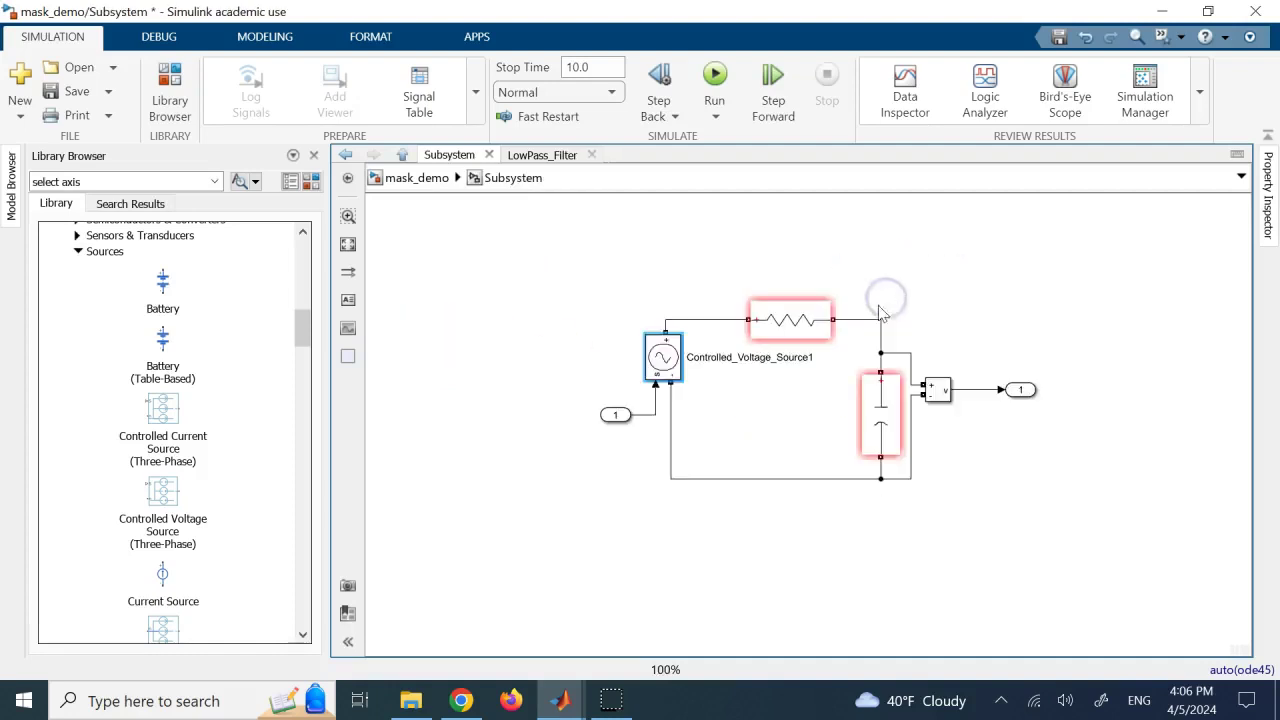
pyautogui.click(785, 320)
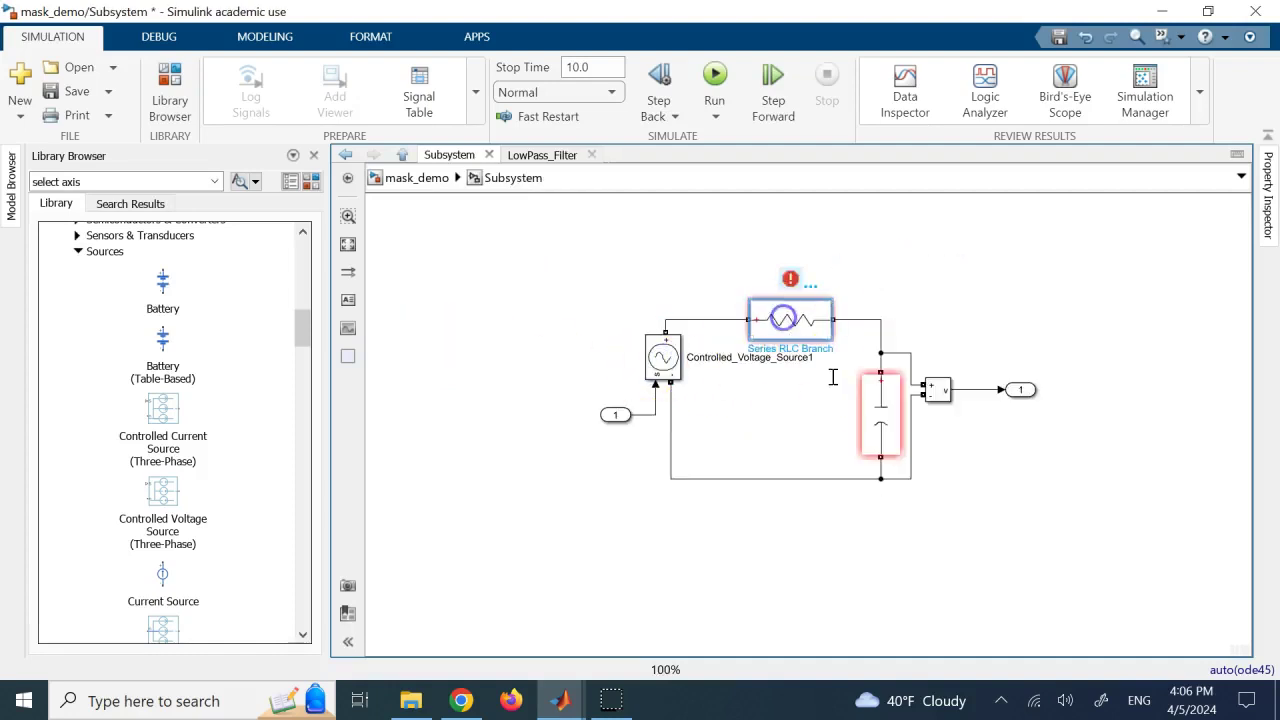
pyautogui.click(871, 403)
pyautogui.click(673, 363)
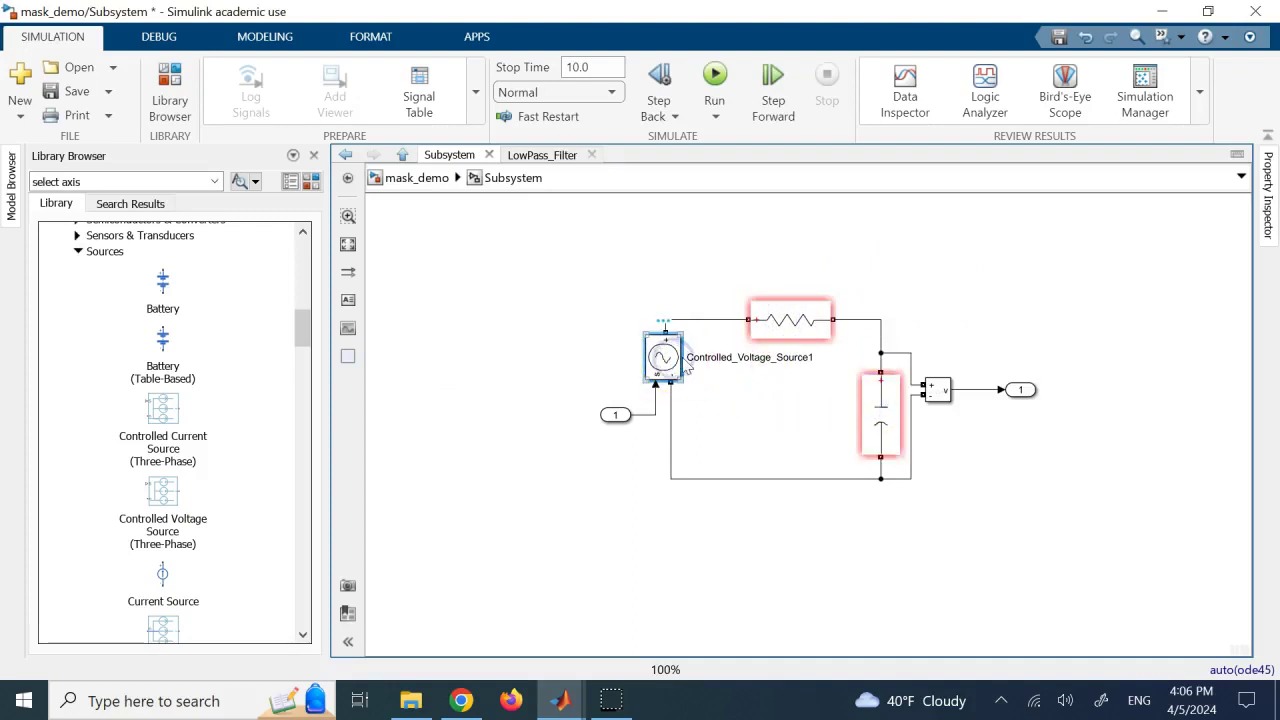
pyautogui.click(786, 320)
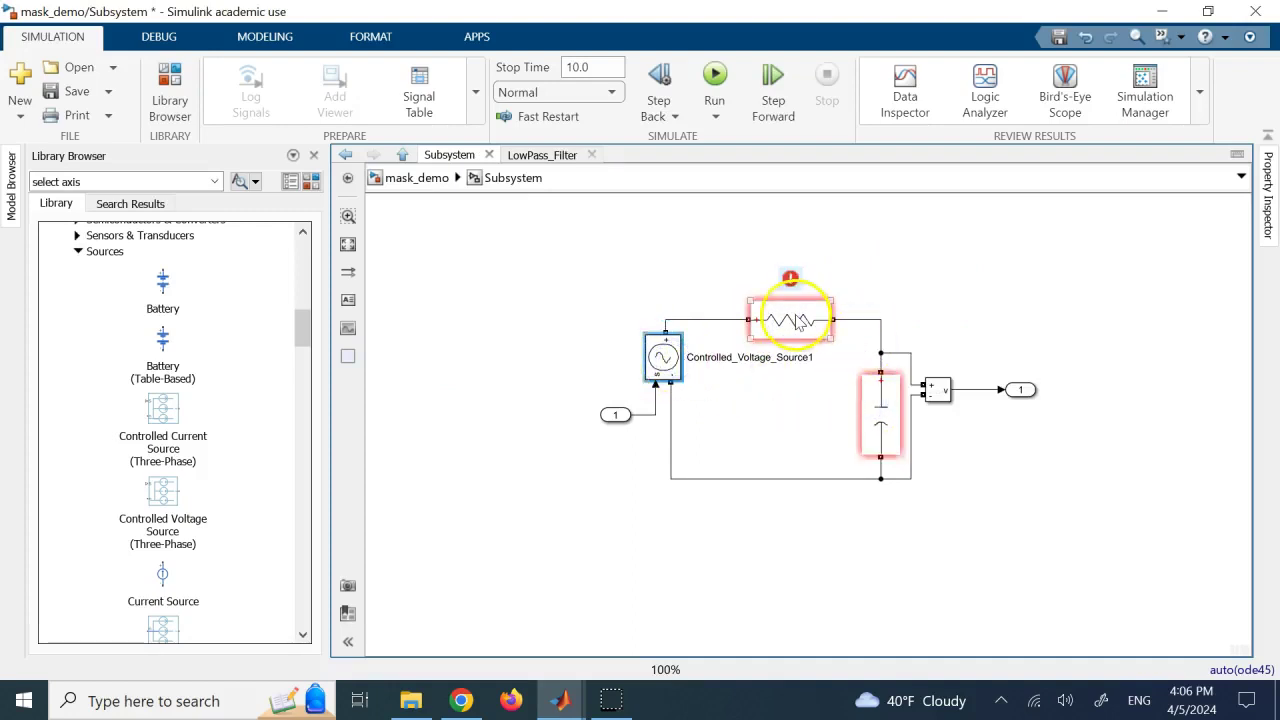
# Collapse Sources and expand Specialized Power Systems to reach Sensors and Measurements
pyautogui.click(78, 251)
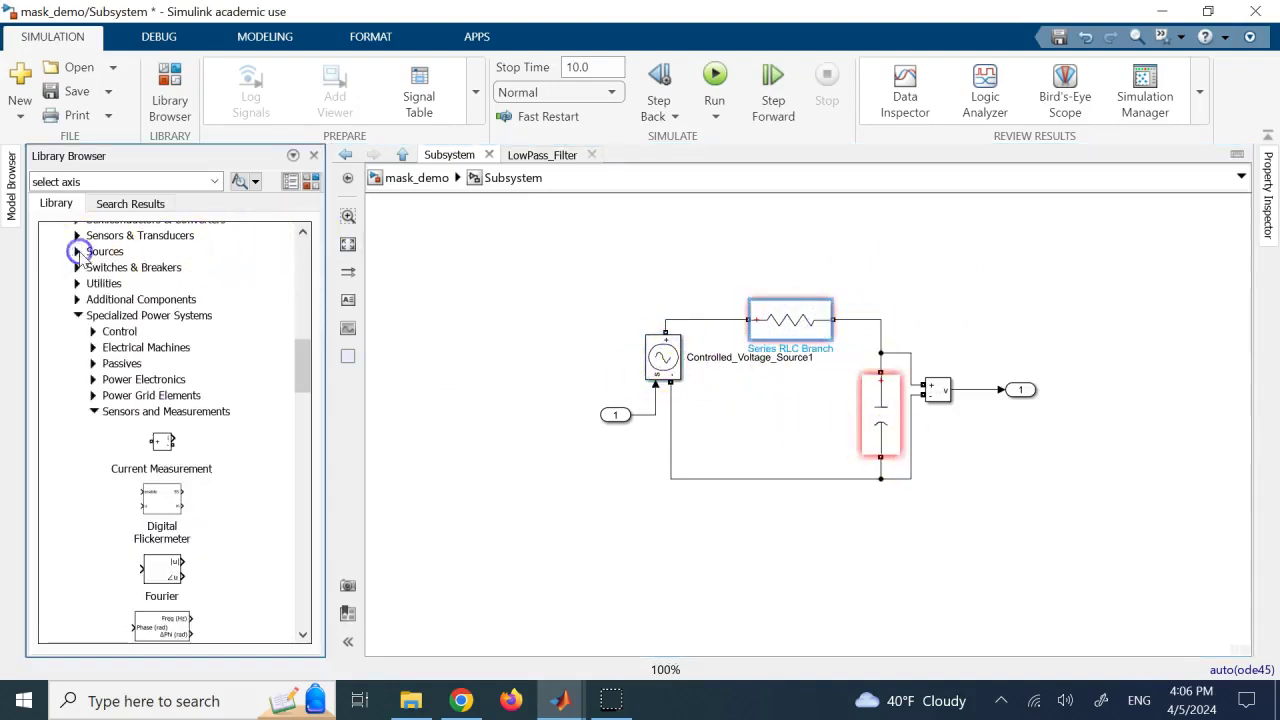
pyautogui.click(78, 315)
pyautogui.scroll(5, 68, 320)
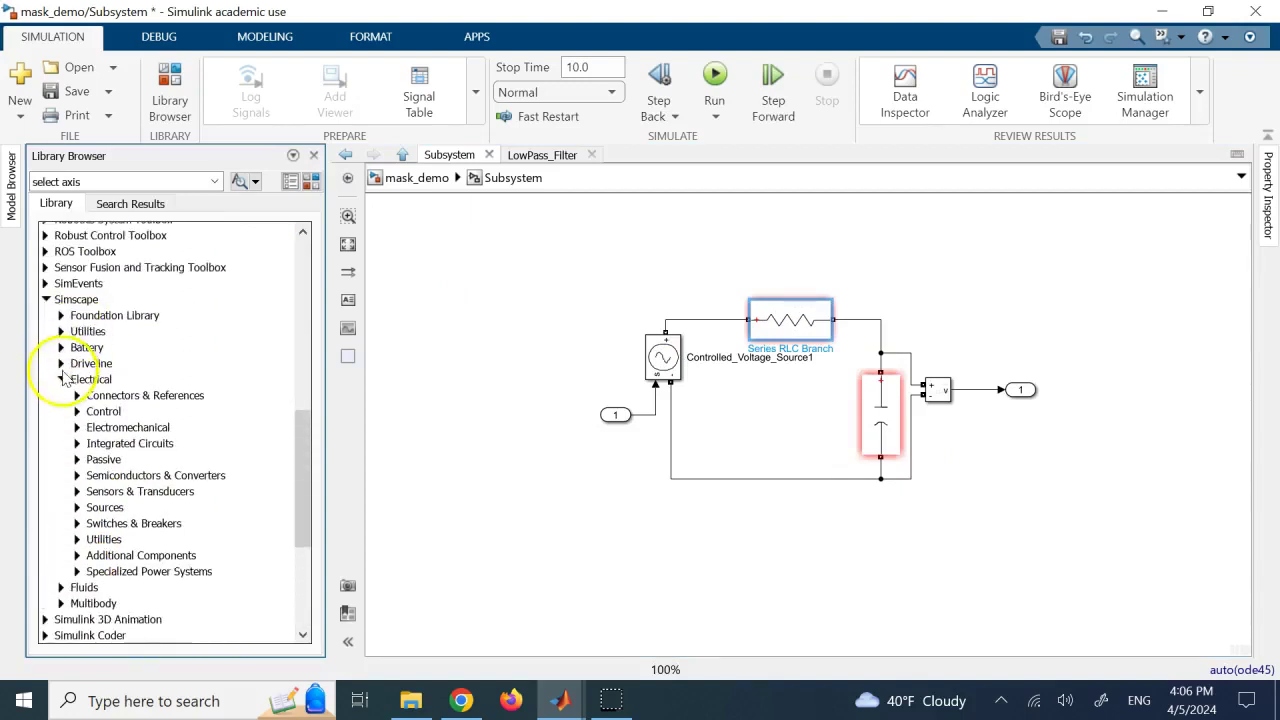
pyautogui.scroll(-1, 130, 392)
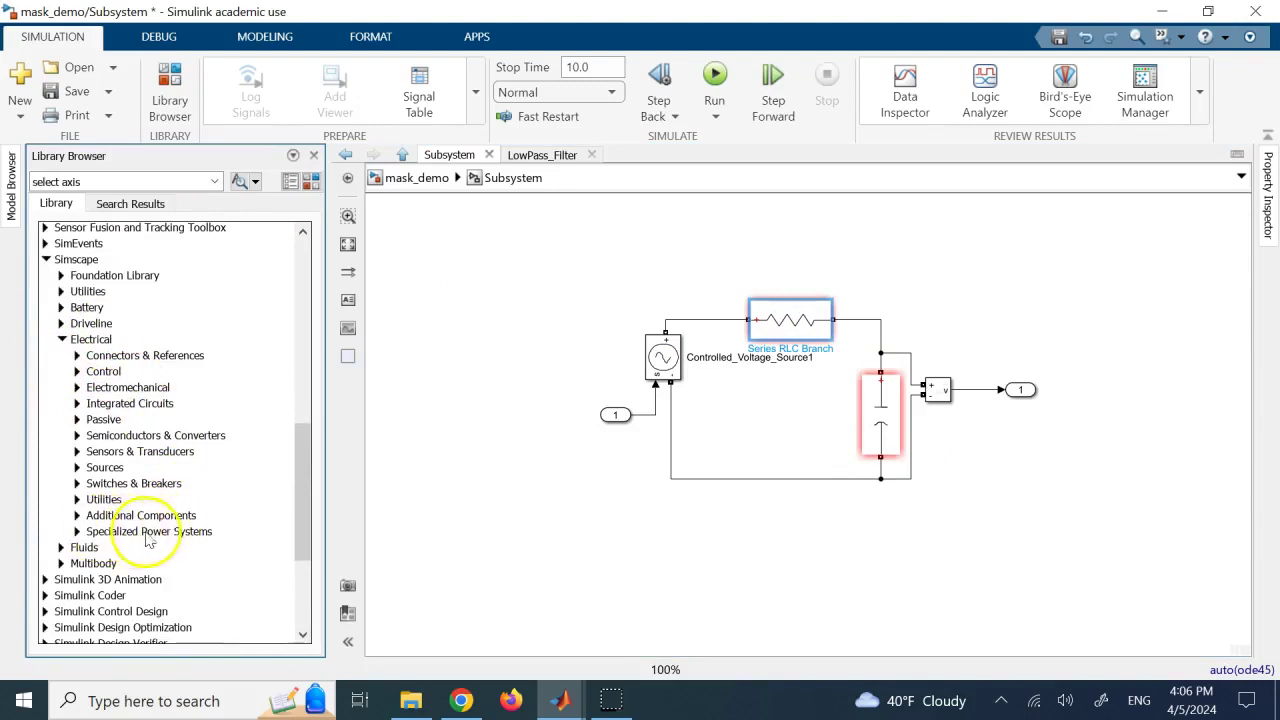
pyautogui.click(78, 531)
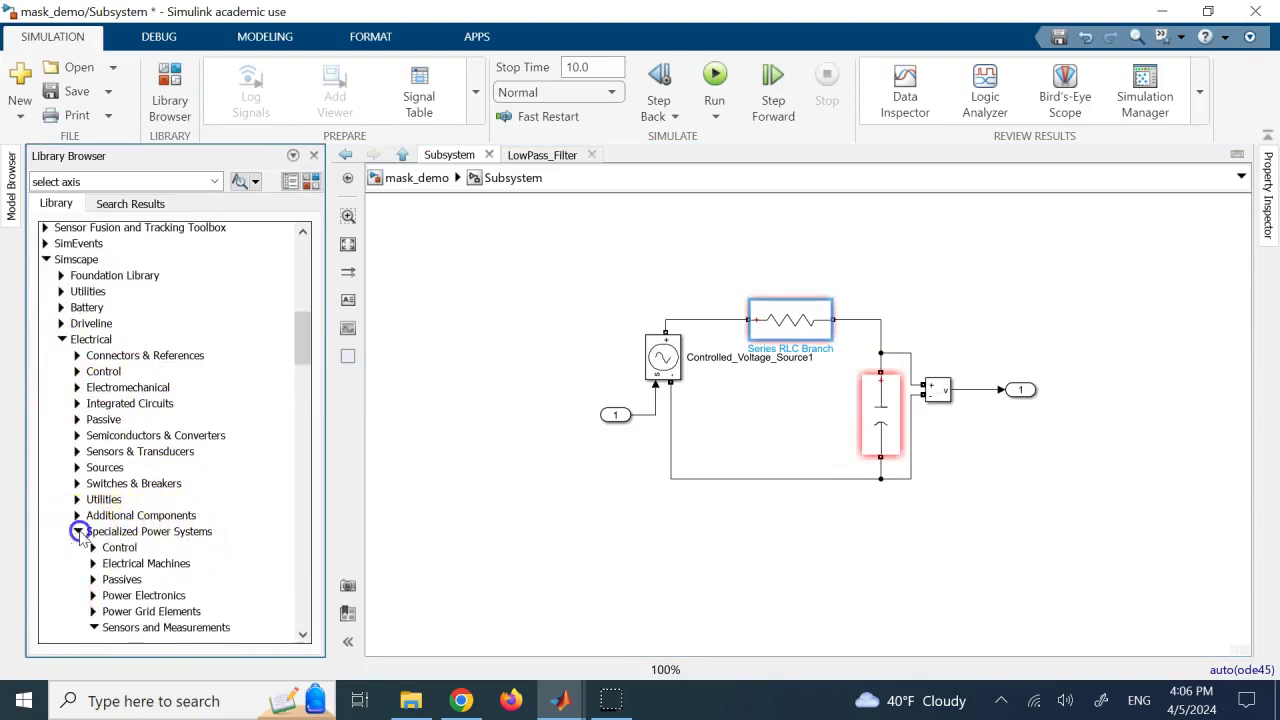
pyautogui.scroll(-2, 177, 479)
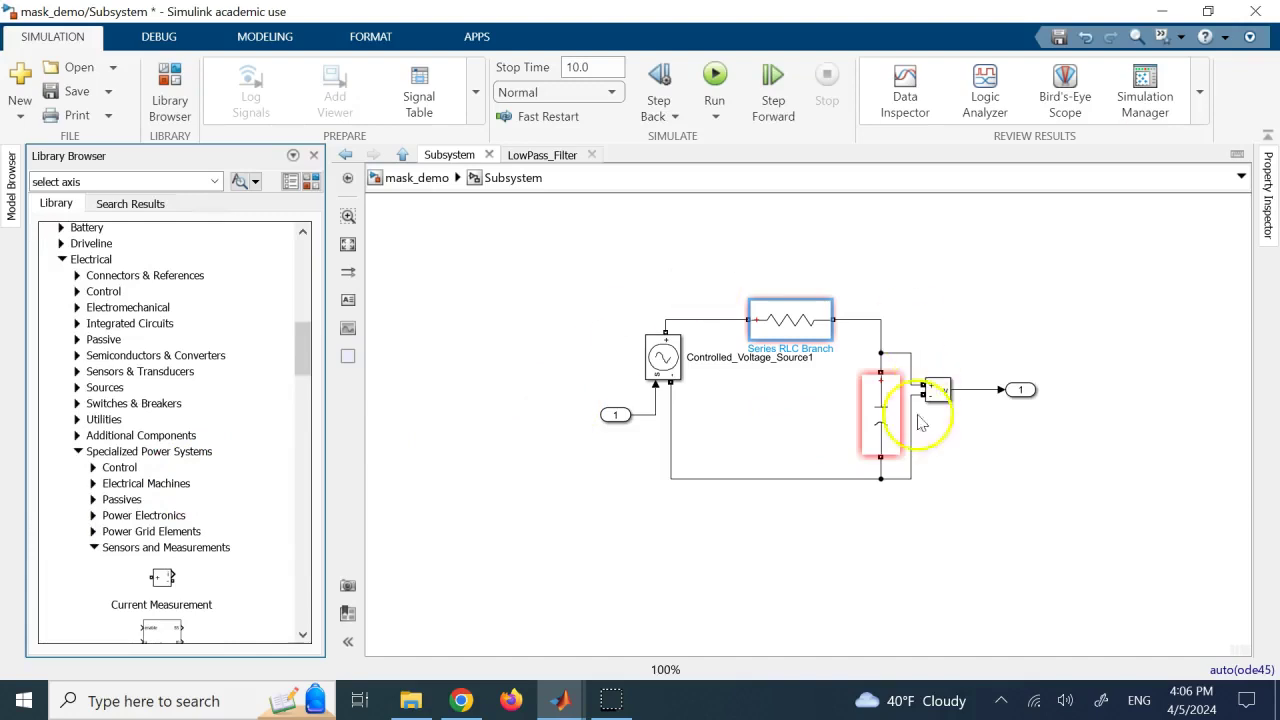
# Check that powergui's simulation type stays Continuous, closing its dialog unchanged
pyautogui.click(430, 179)
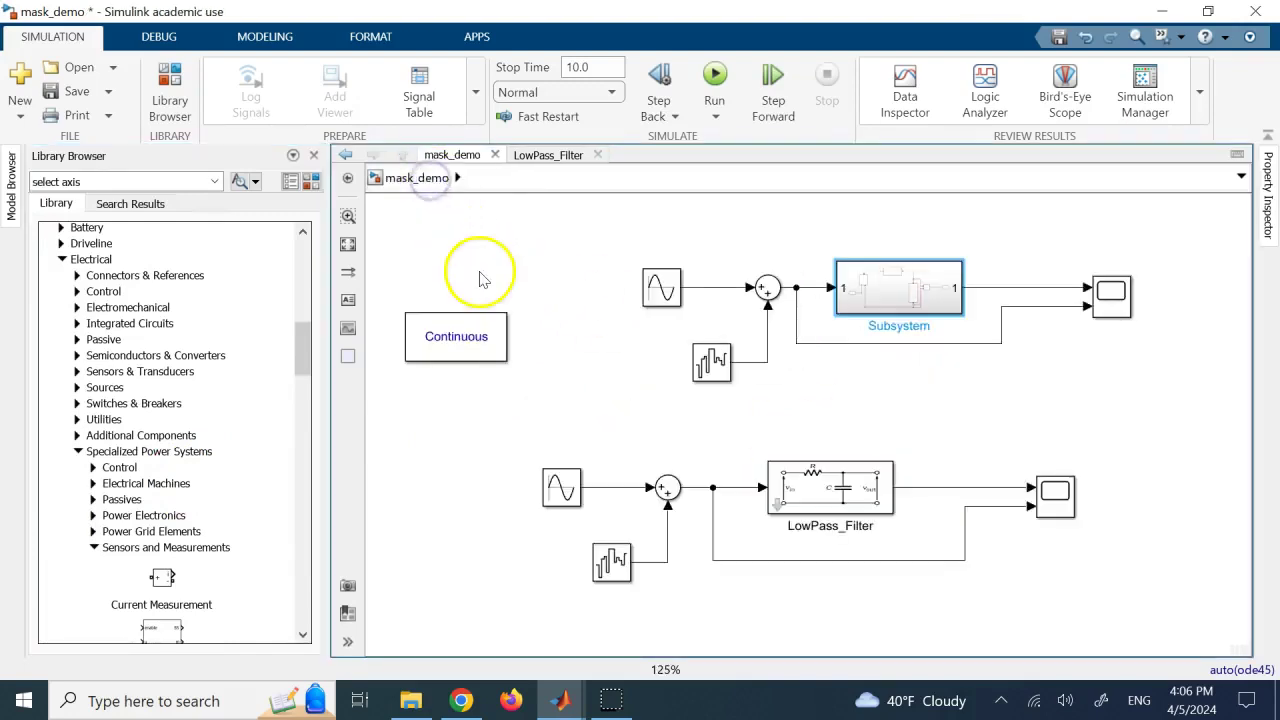
pyautogui.click(466, 343)
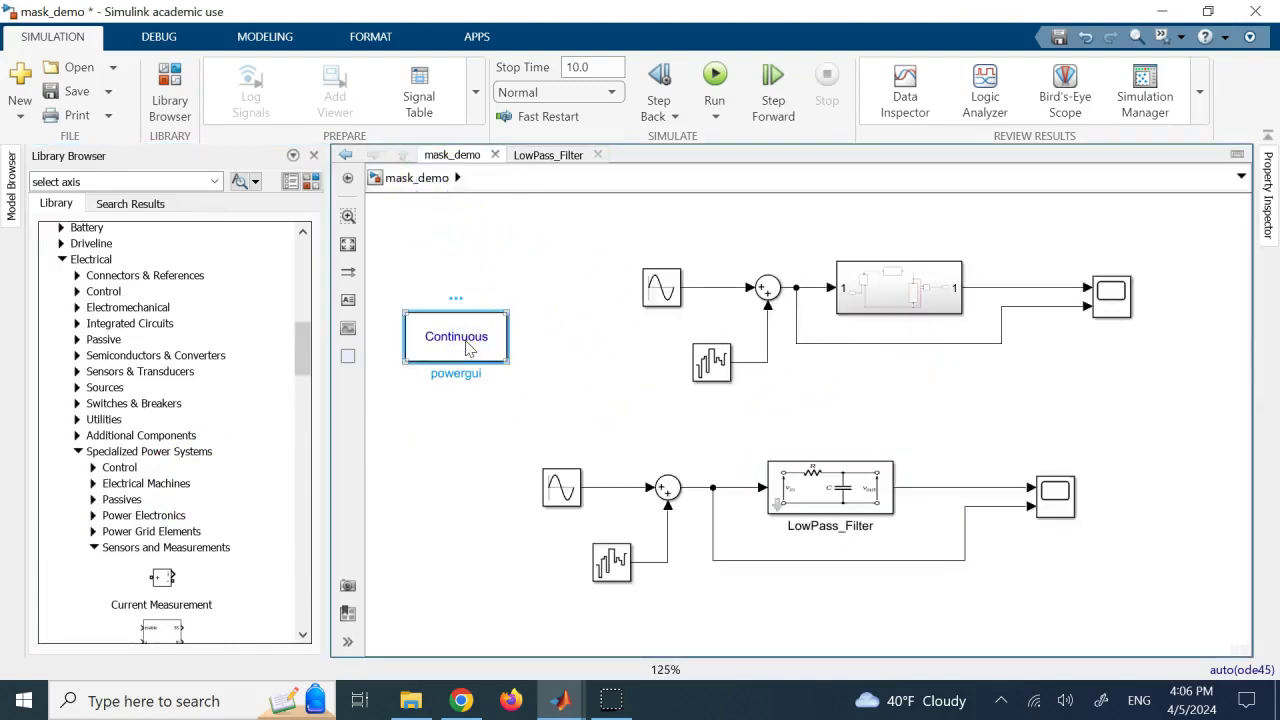
pyautogui.doubleClick(466, 343)
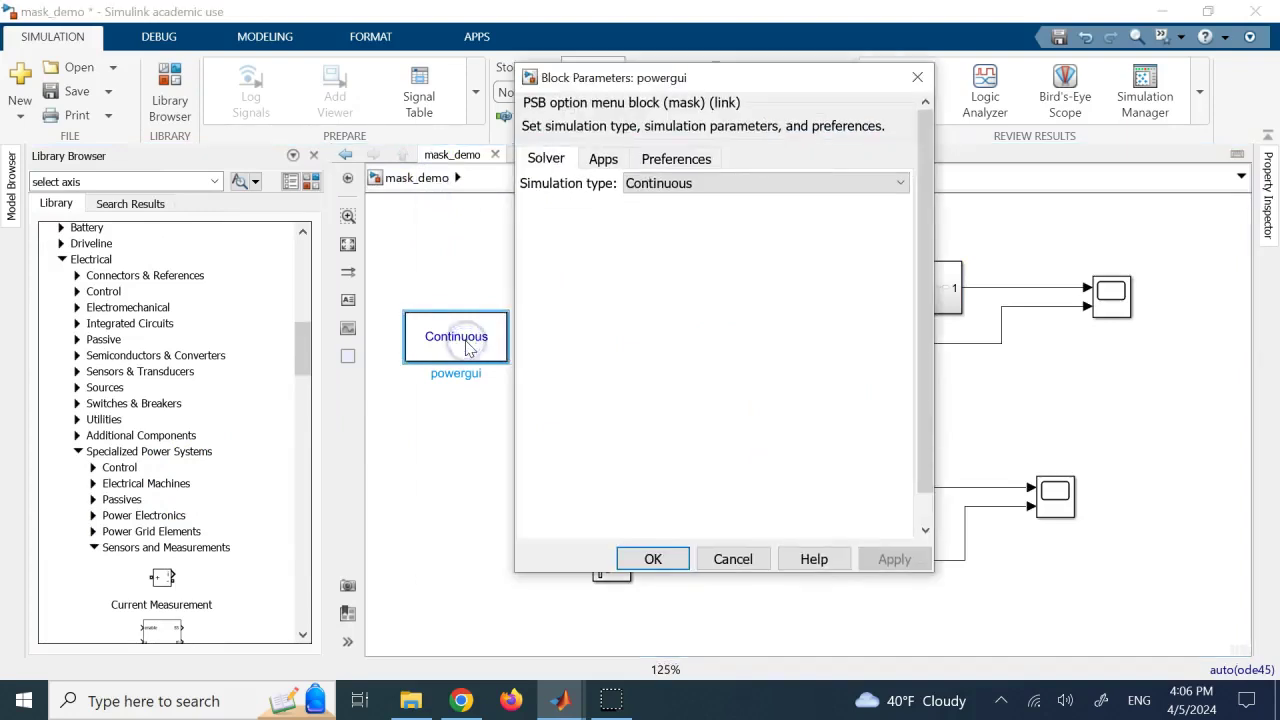
pyautogui.click(708, 183)
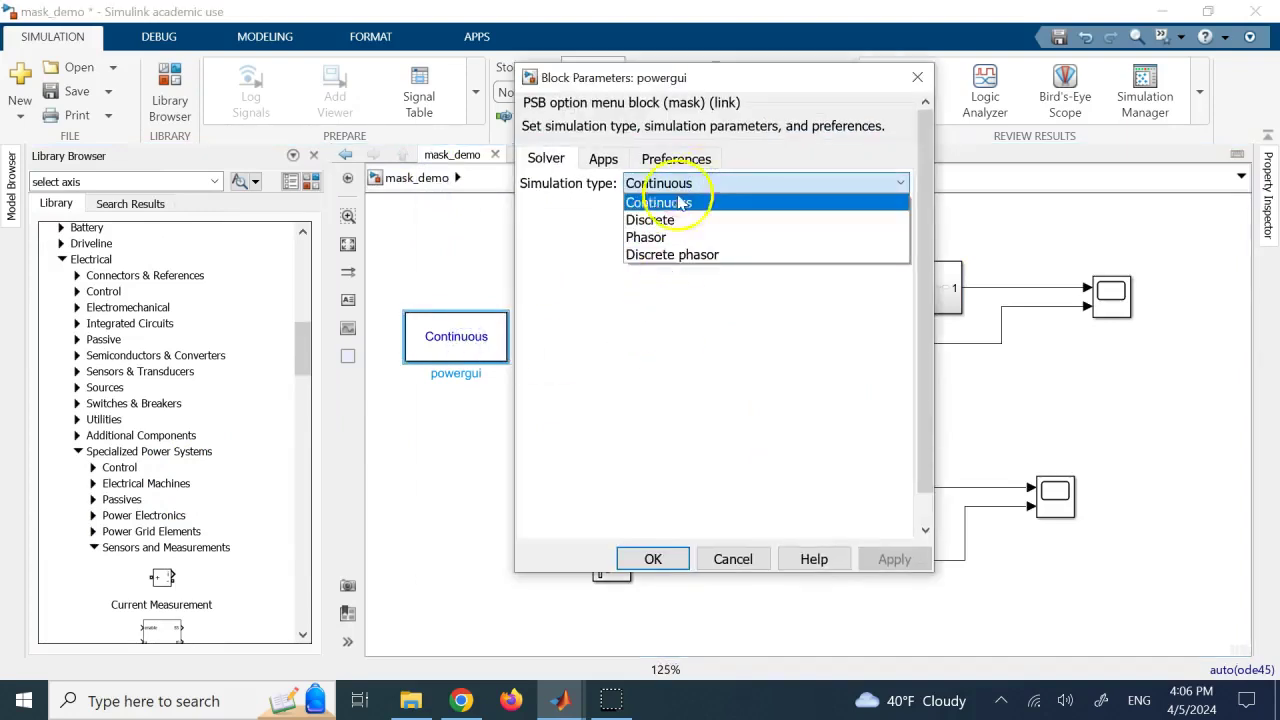
pyautogui.click(726, 560)
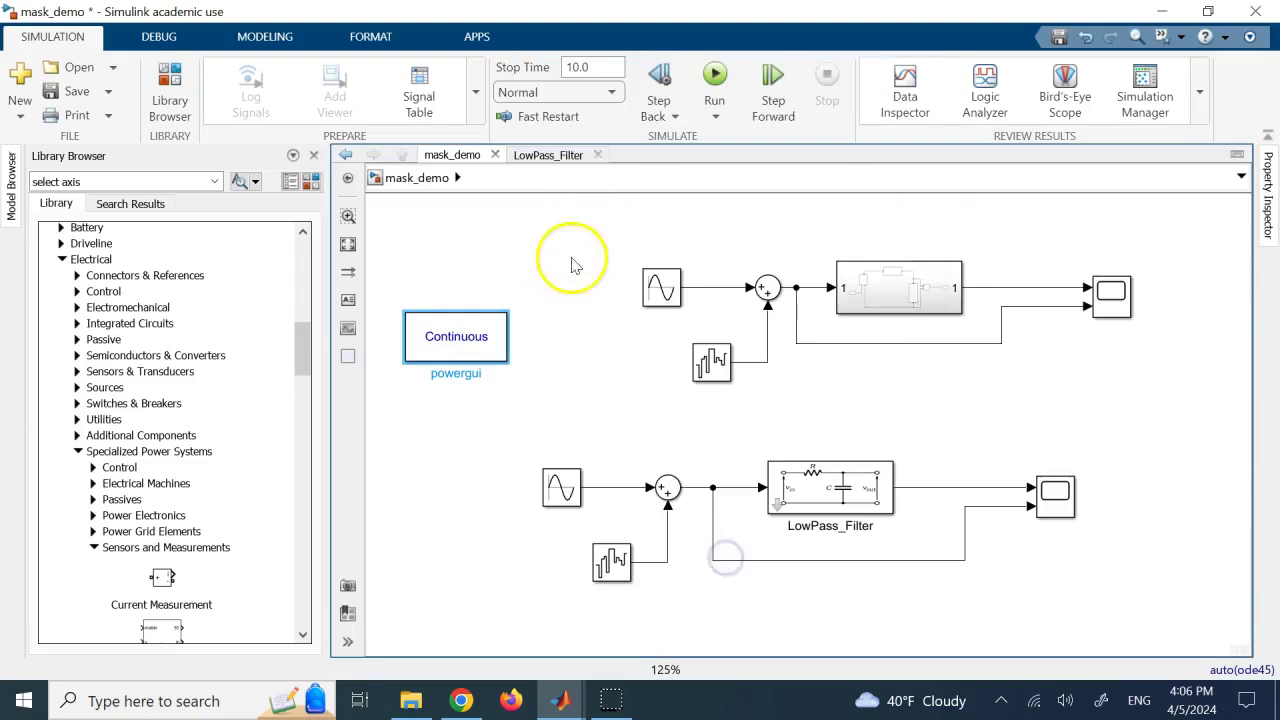
pyautogui.click(460, 338)
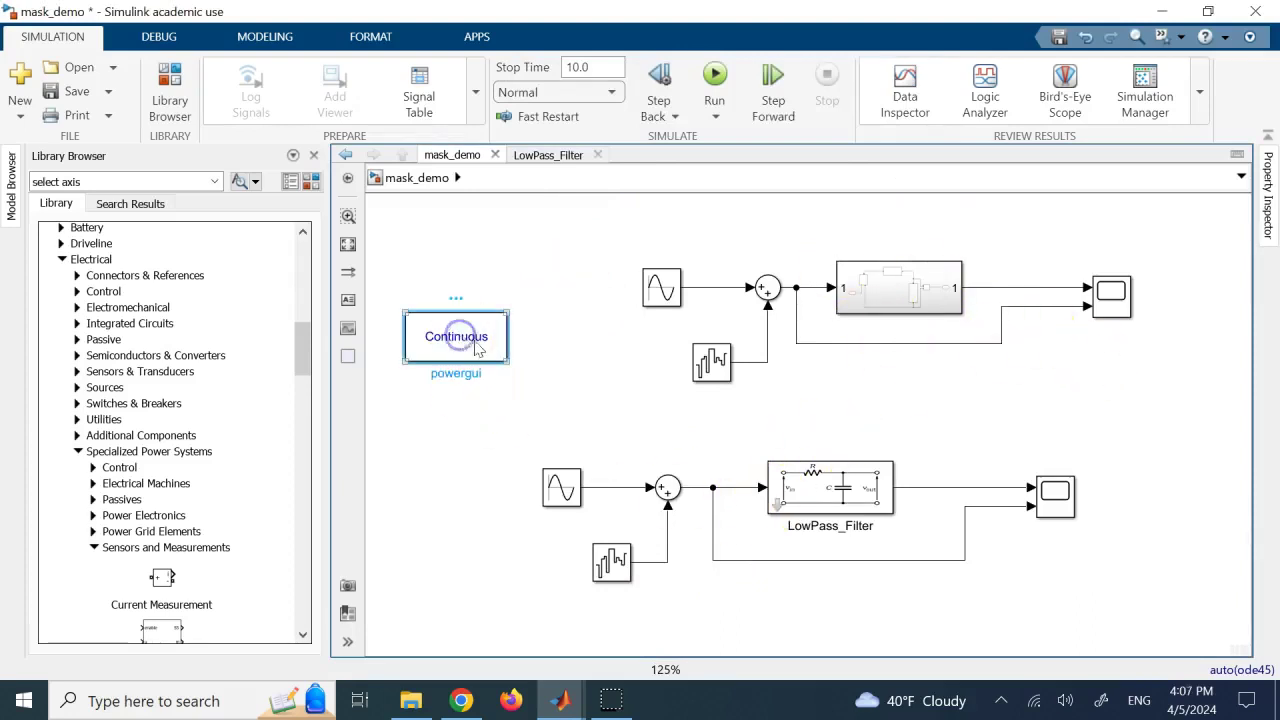
# Peek inside the top Subsystem and return to the mask_demo top level
pyautogui.doubleClick(900, 294)
pyautogui.click(412, 178)
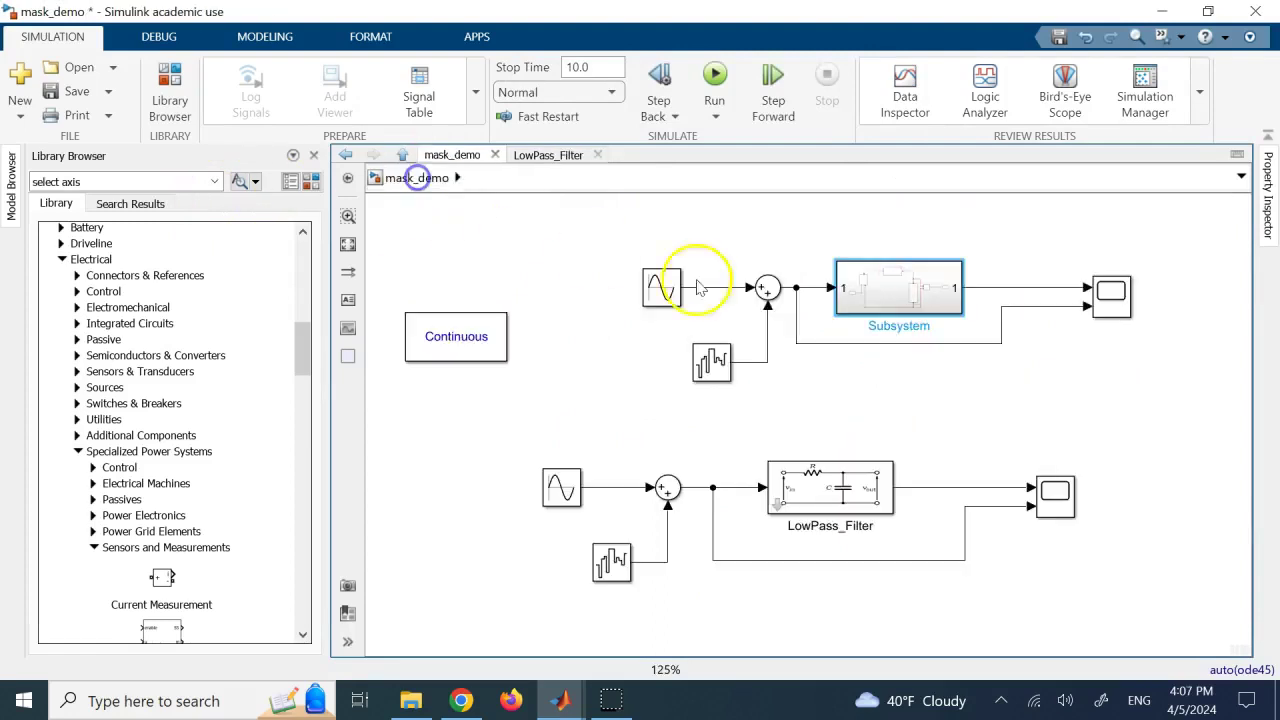
pyautogui.click(987, 416)
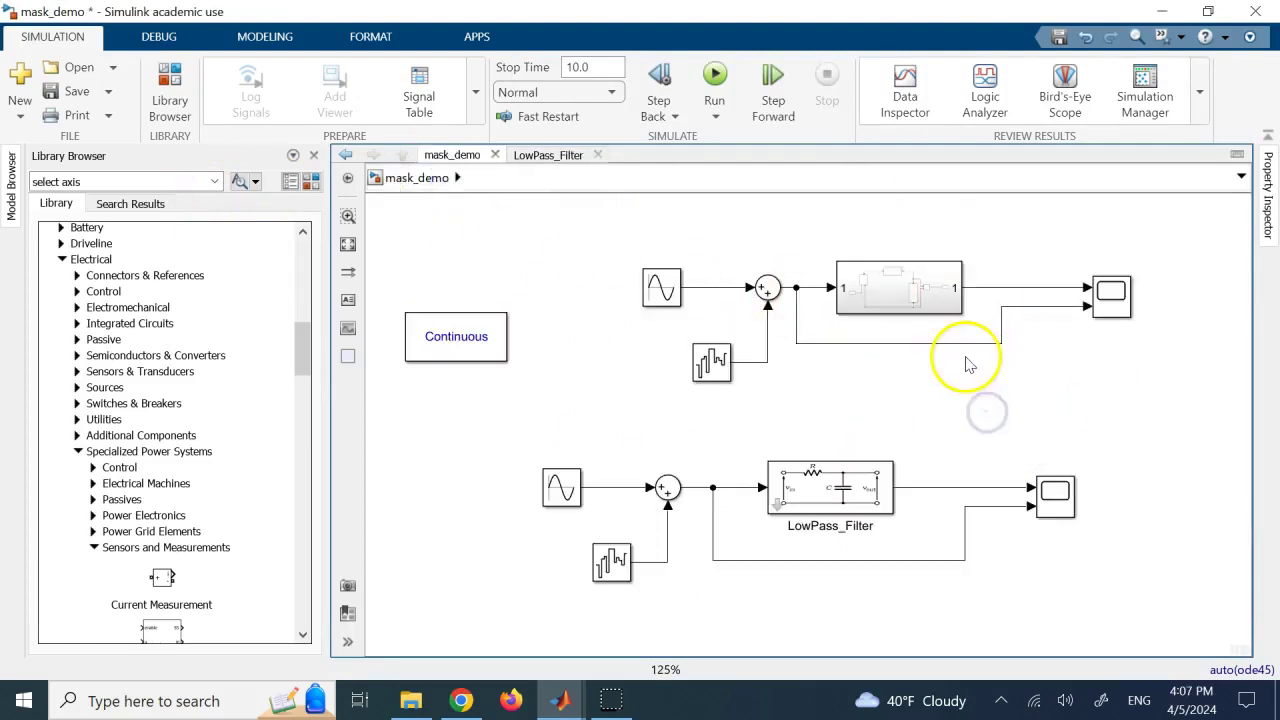
# Choose Mask > Create Mask on the top Subsystem block to open the Mask Editor
pyautogui.rightClick(920, 298)
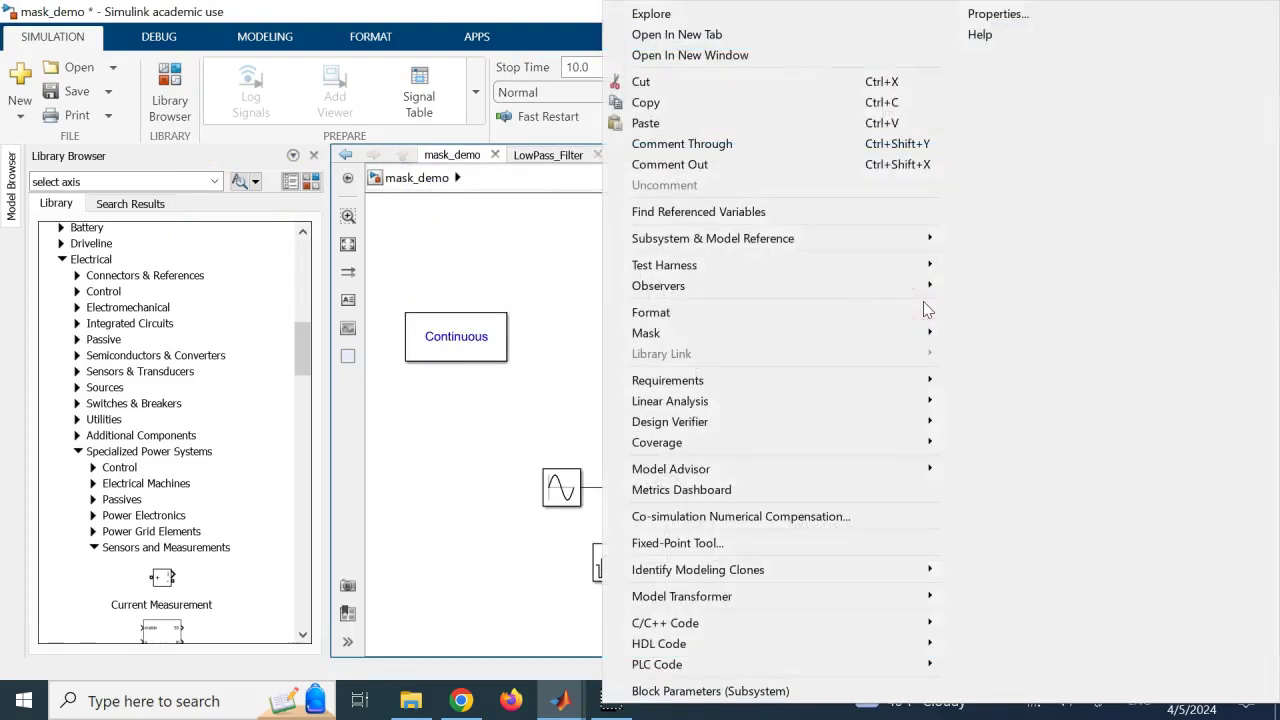
pyautogui.click(914, 333)
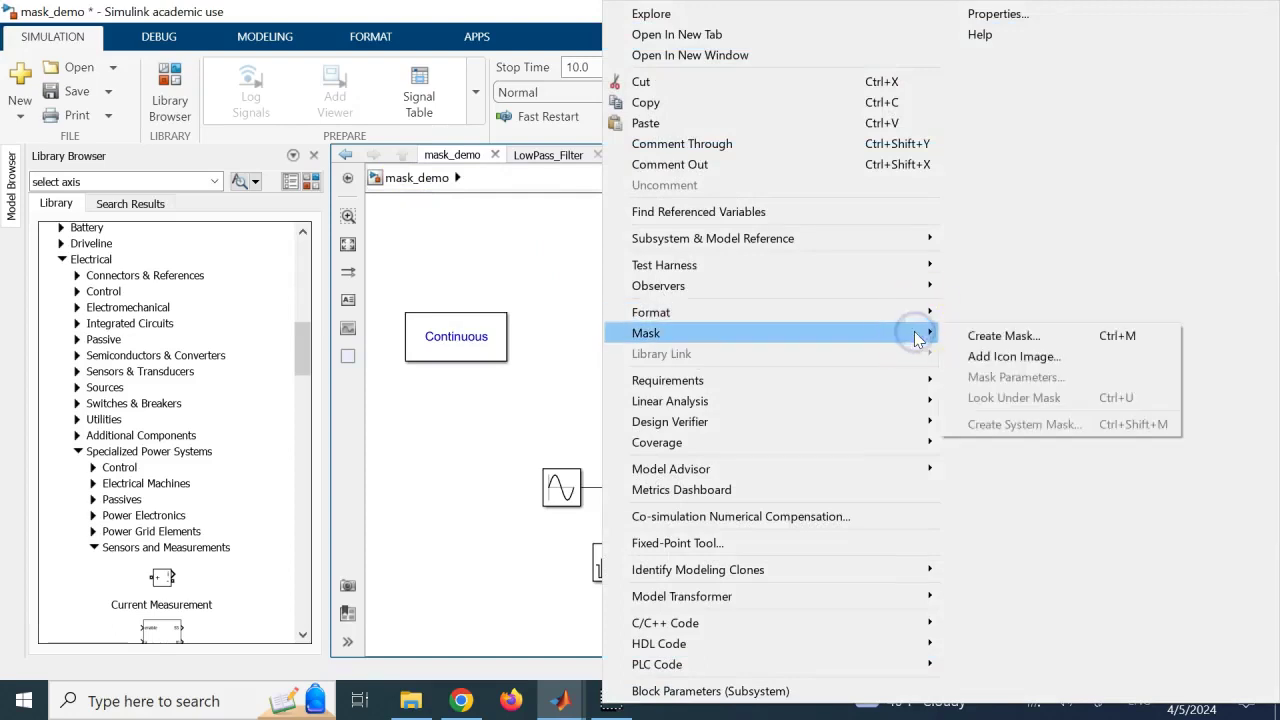
pyautogui.click(1032, 337)
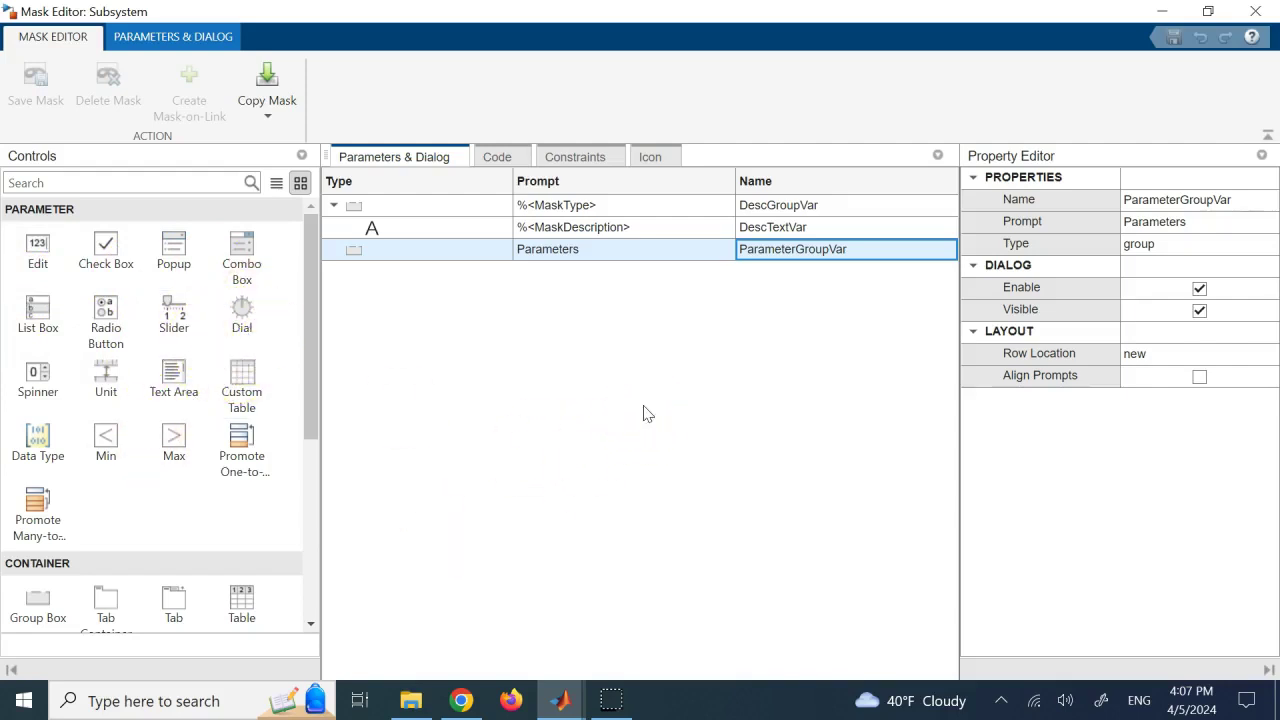
pyautogui.click(568, 702)
pyautogui.click(271, 614)
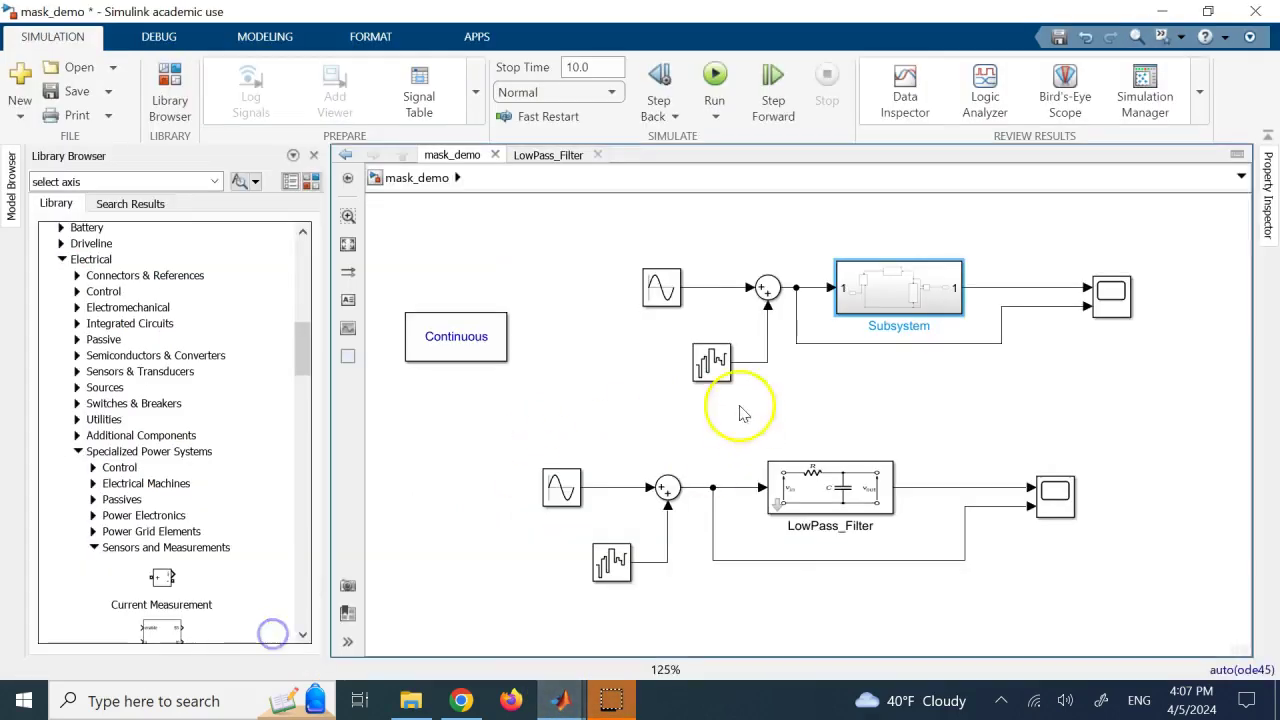
pyautogui.doubleClick(858, 512)
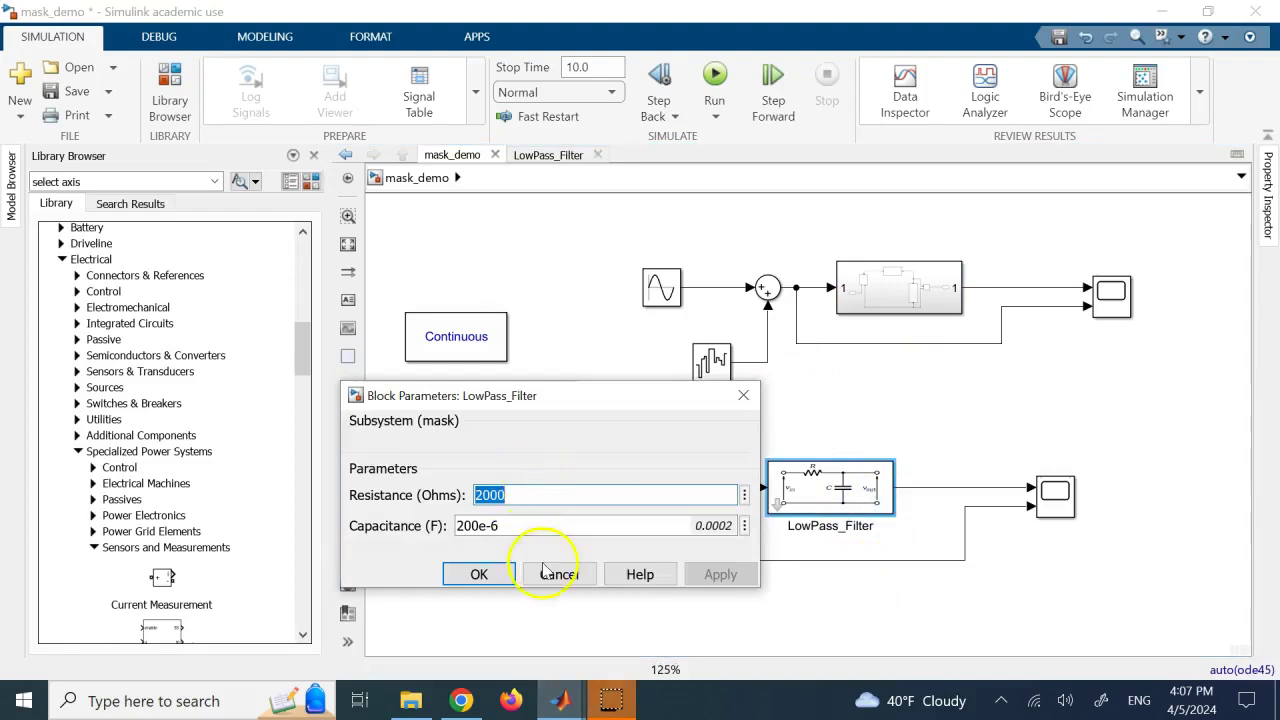
pyautogui.click(559, 575)
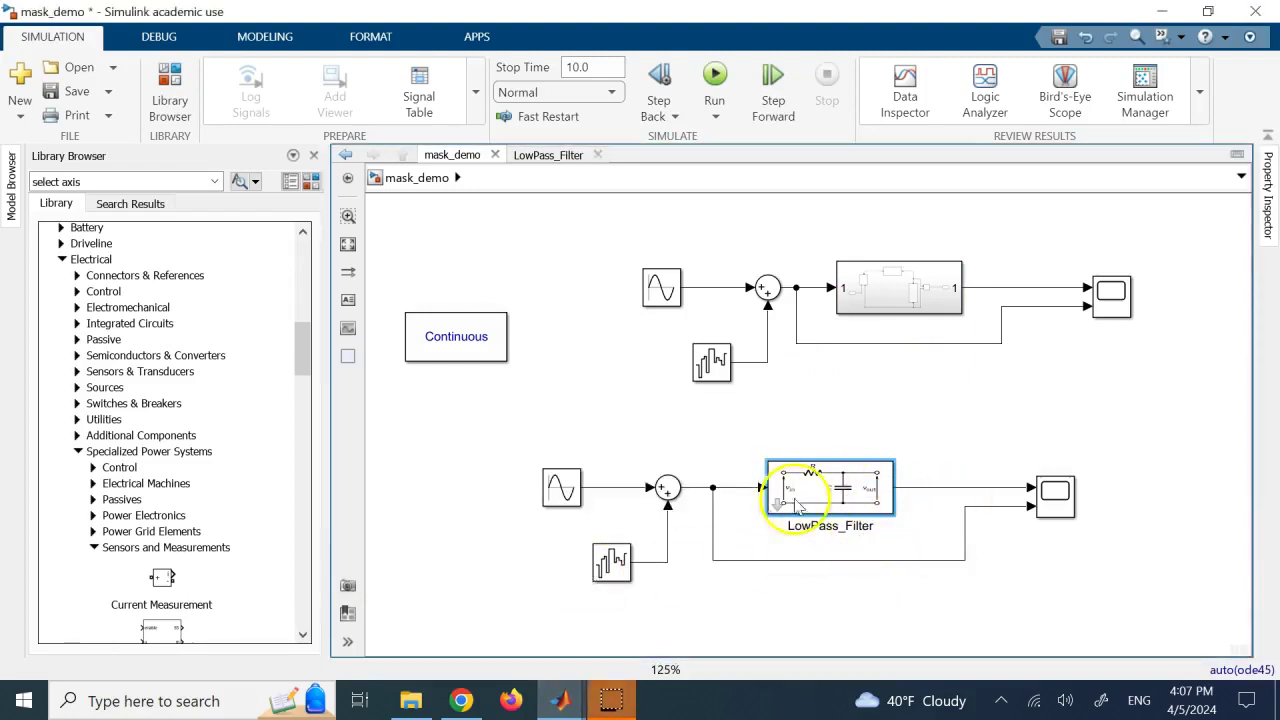
pyautogui.click(566, 704)
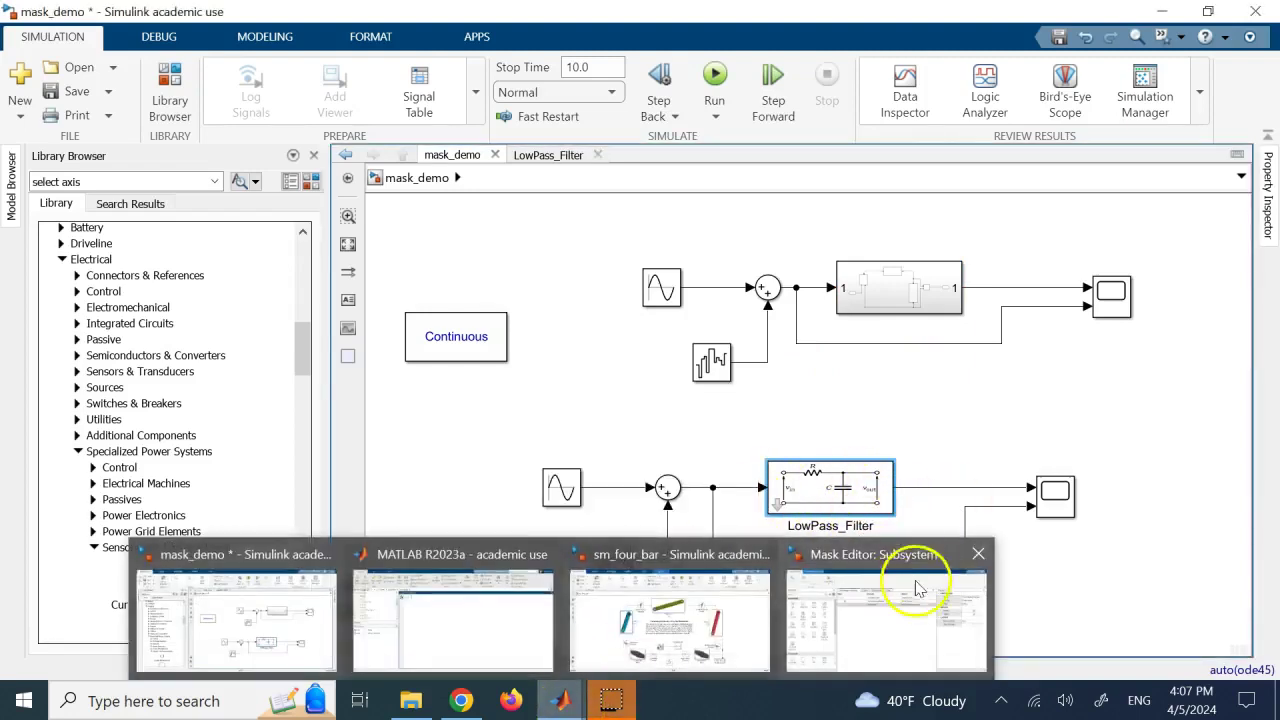
pyautogui.click(878, 612)
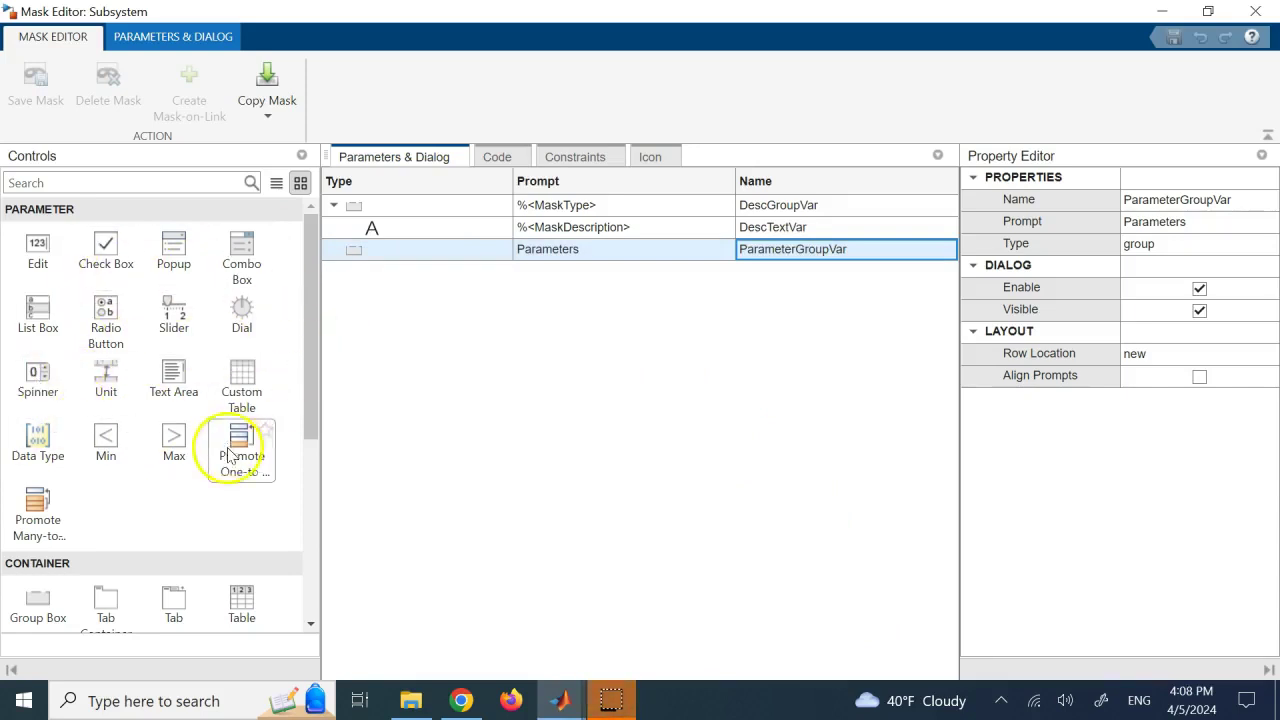
pyautogui.scroll(-5, 230, 458)
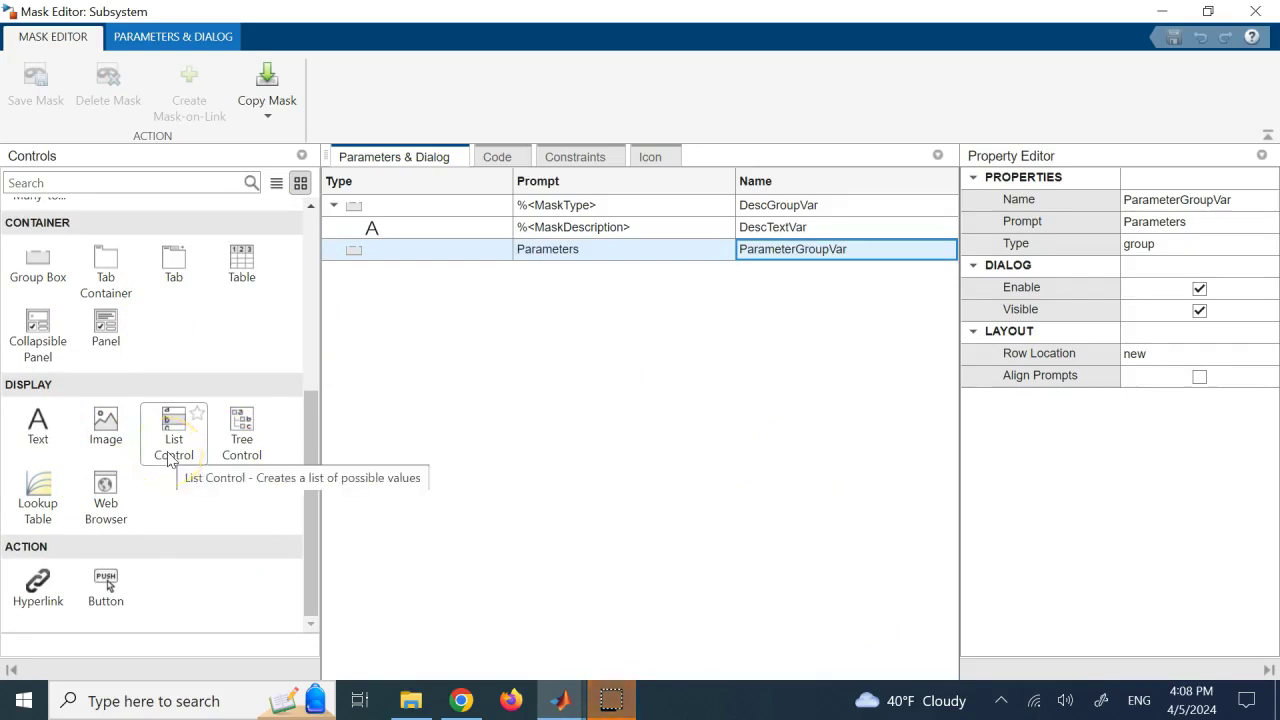
pyautogui.click(452, 467)
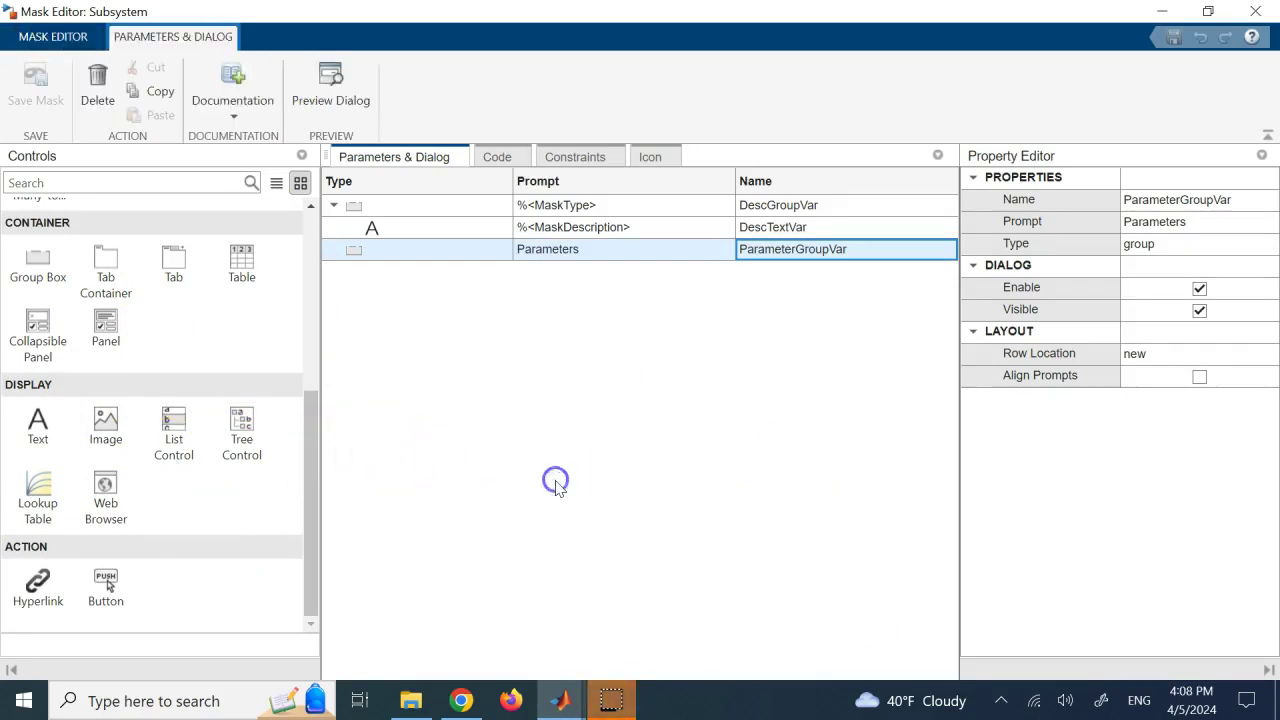
# Insert the image('b747.jpg') drawing command into the Subsystem mask's Icon code
pyautogui.click(652, 157)
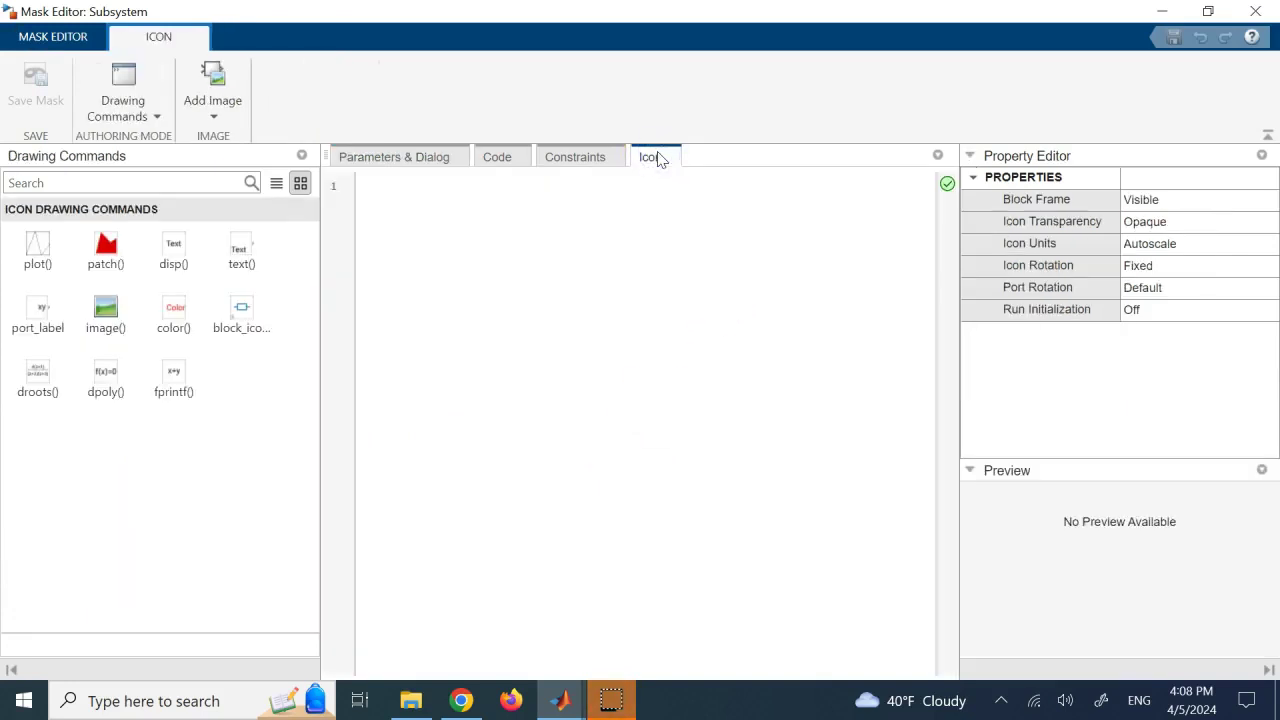
pyautogui.click(626, 230)
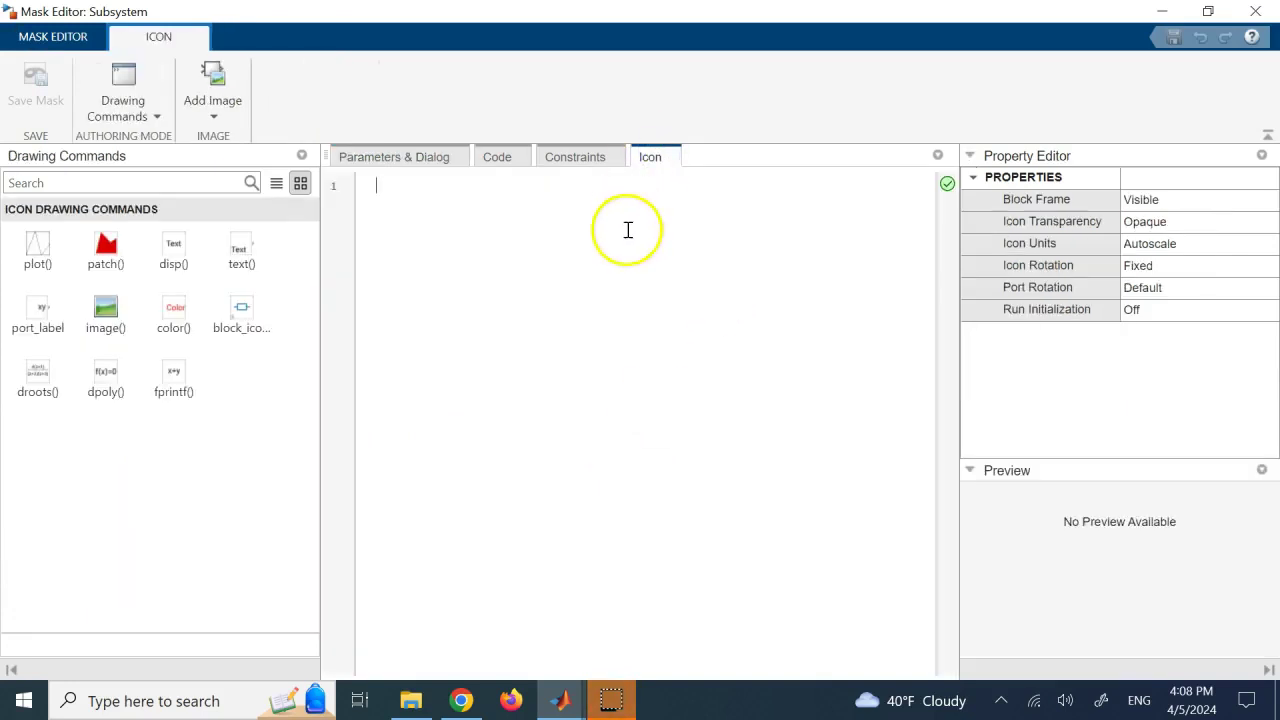
pyautogui.click(128, 322)
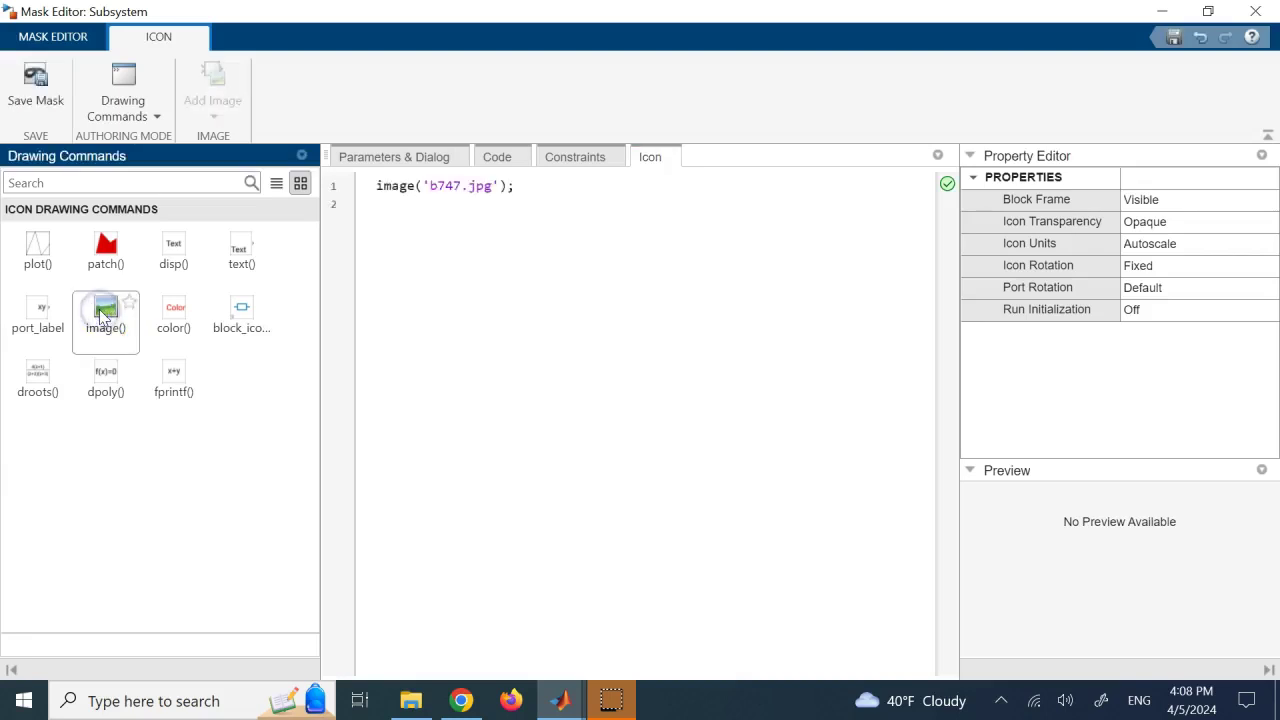
pyautogui.doubleClick(388, 186)
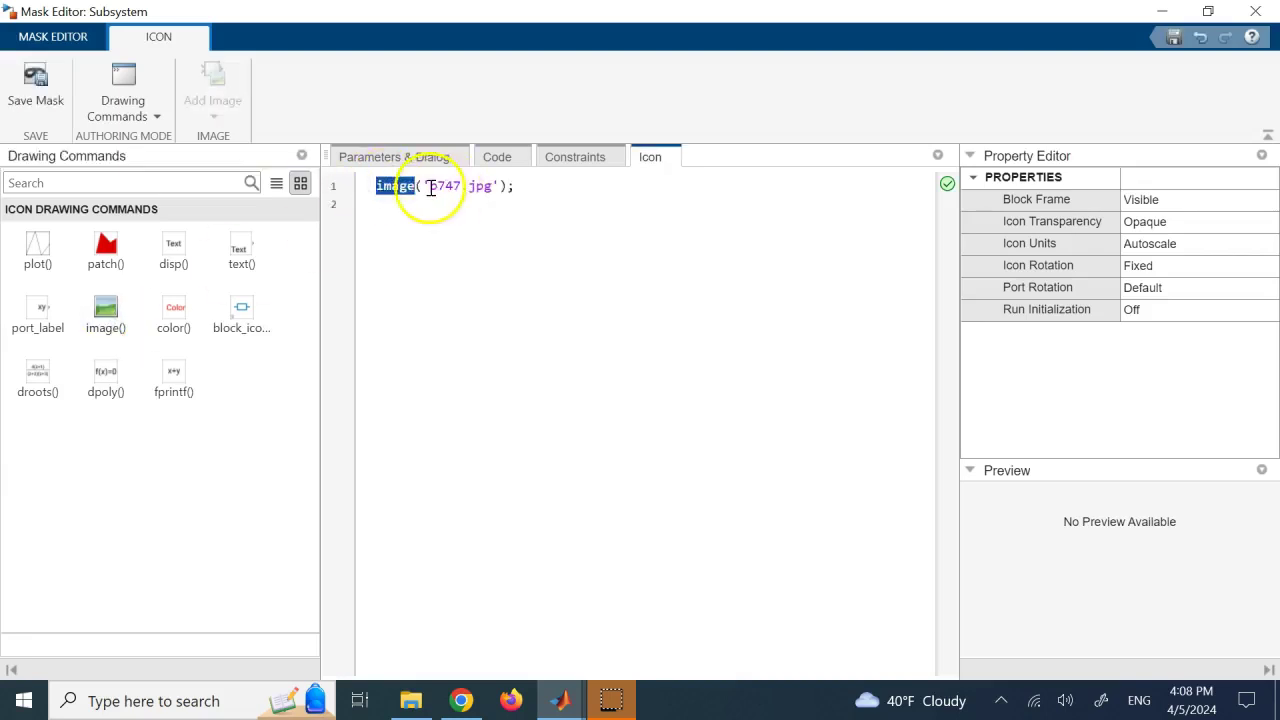
pyautogui.moveTo(429, 187); pyautogui.dragTo(478, 188)
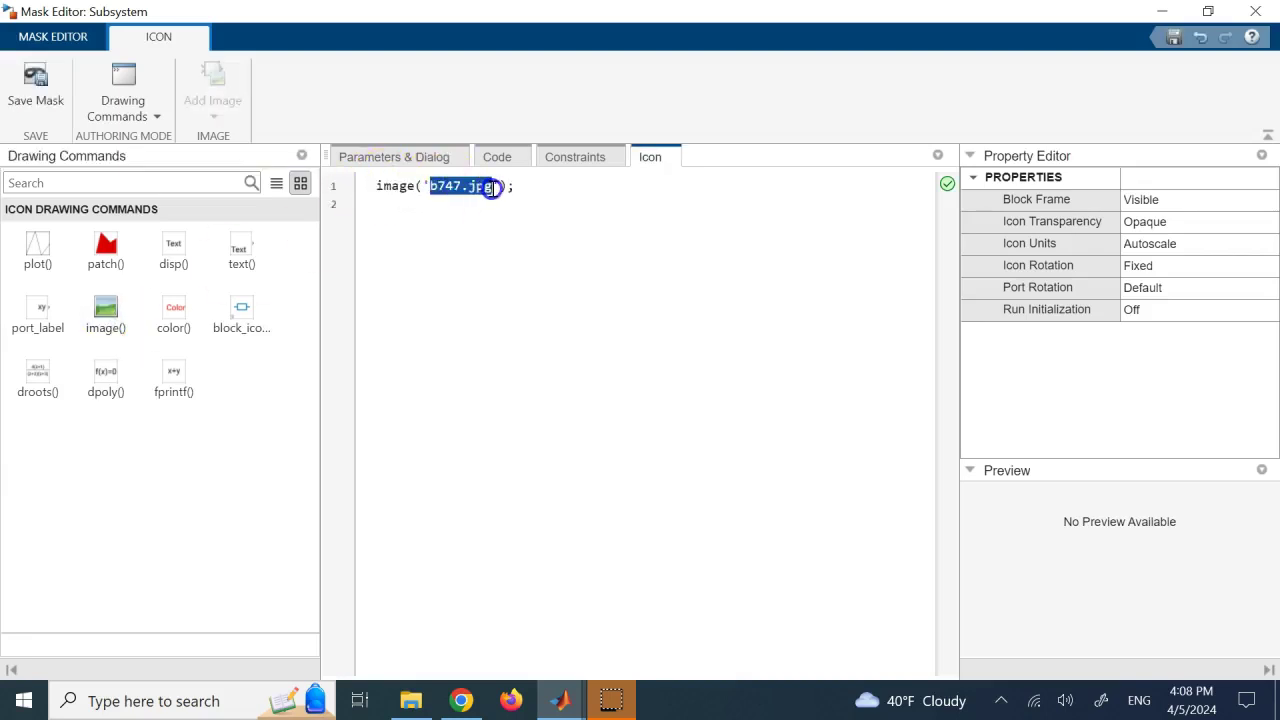
# View the RC.png circuit picture from Downloads, then return to the Mask Editor
pyautogui.moveTo(400, 694)
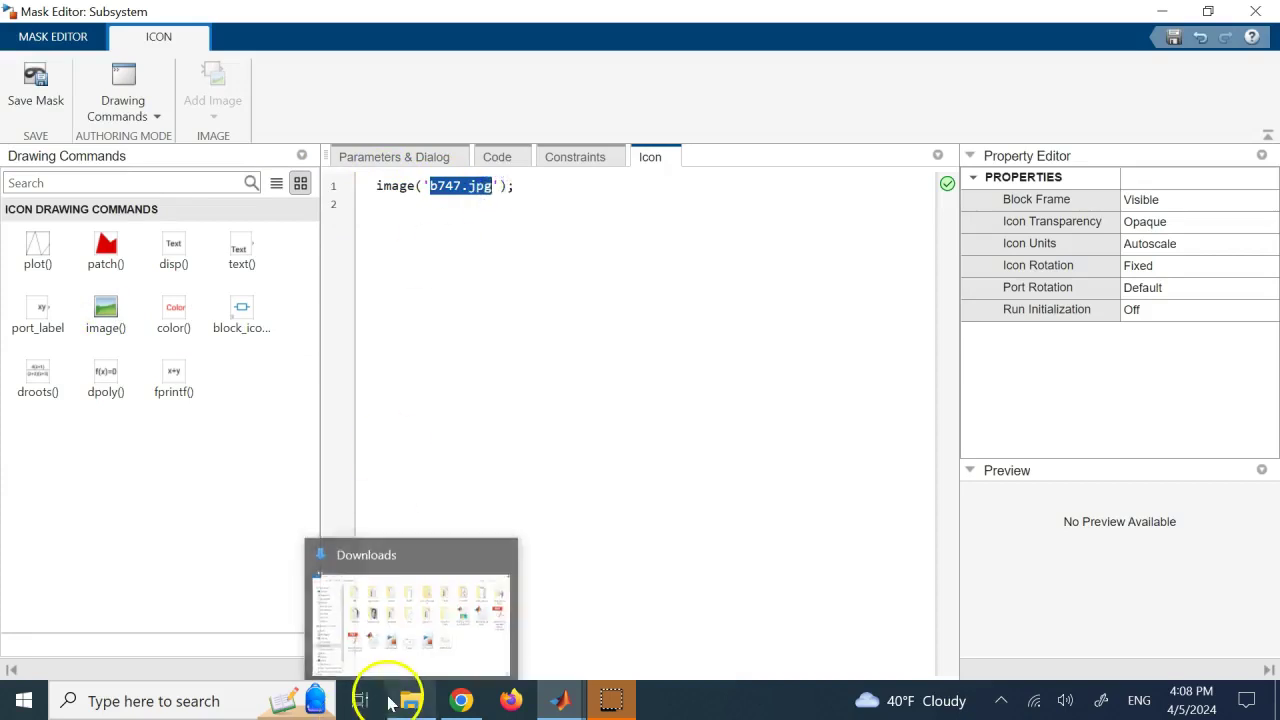
pyautogui.click(393, 640)
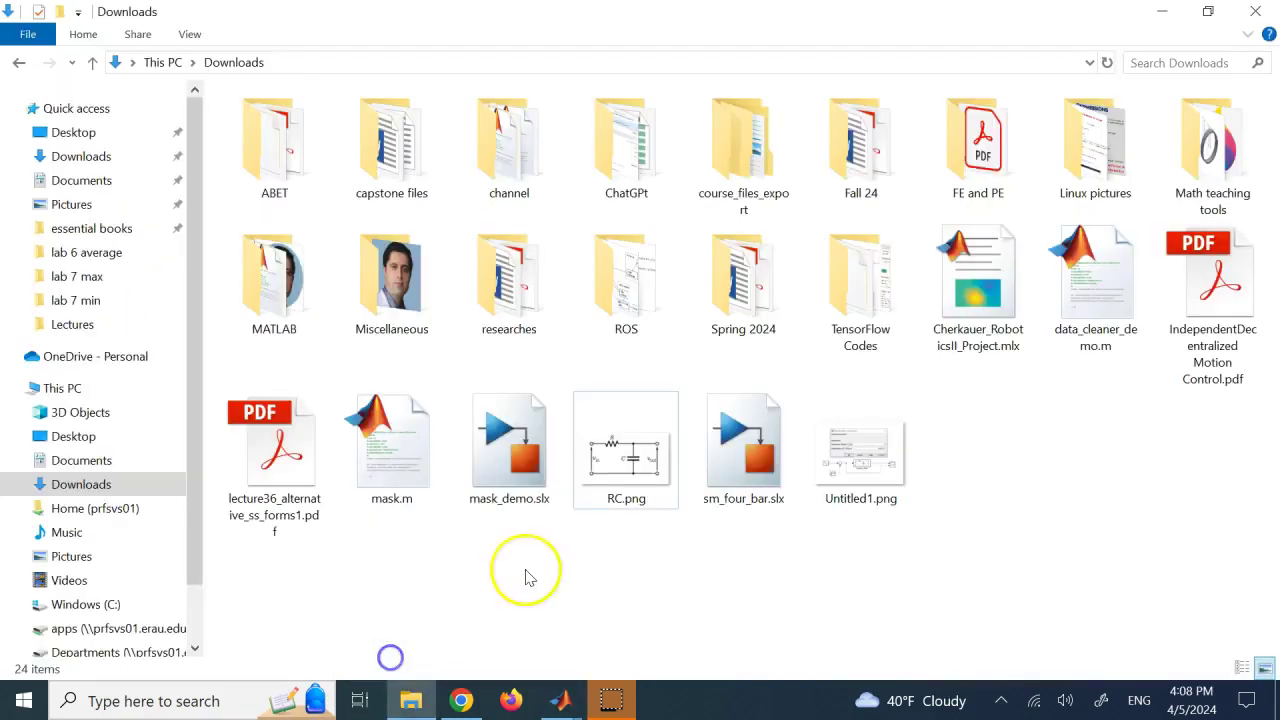
pyautogui.click(640, 468)
pyautogui.doubleClick(640, 469)
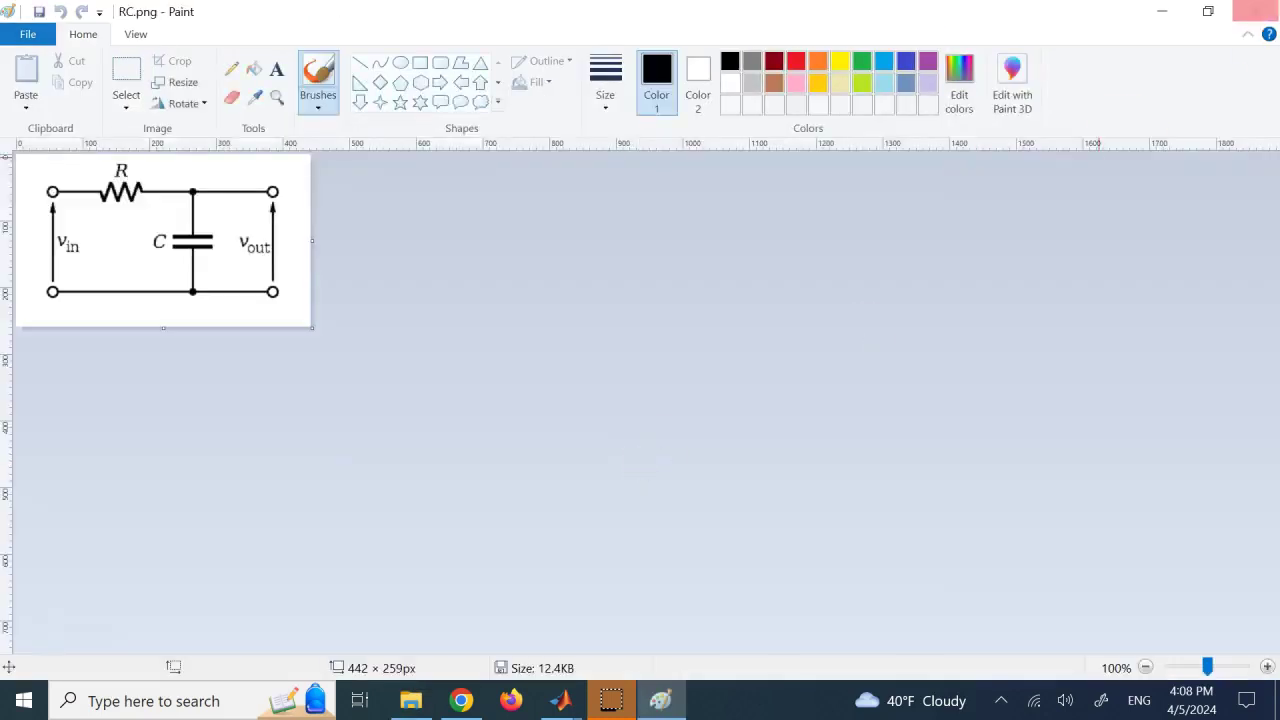
pyautogui.click(1255, 11)
pyautogui.moveTo(560, 700)
pyautogui.click(863, 630)
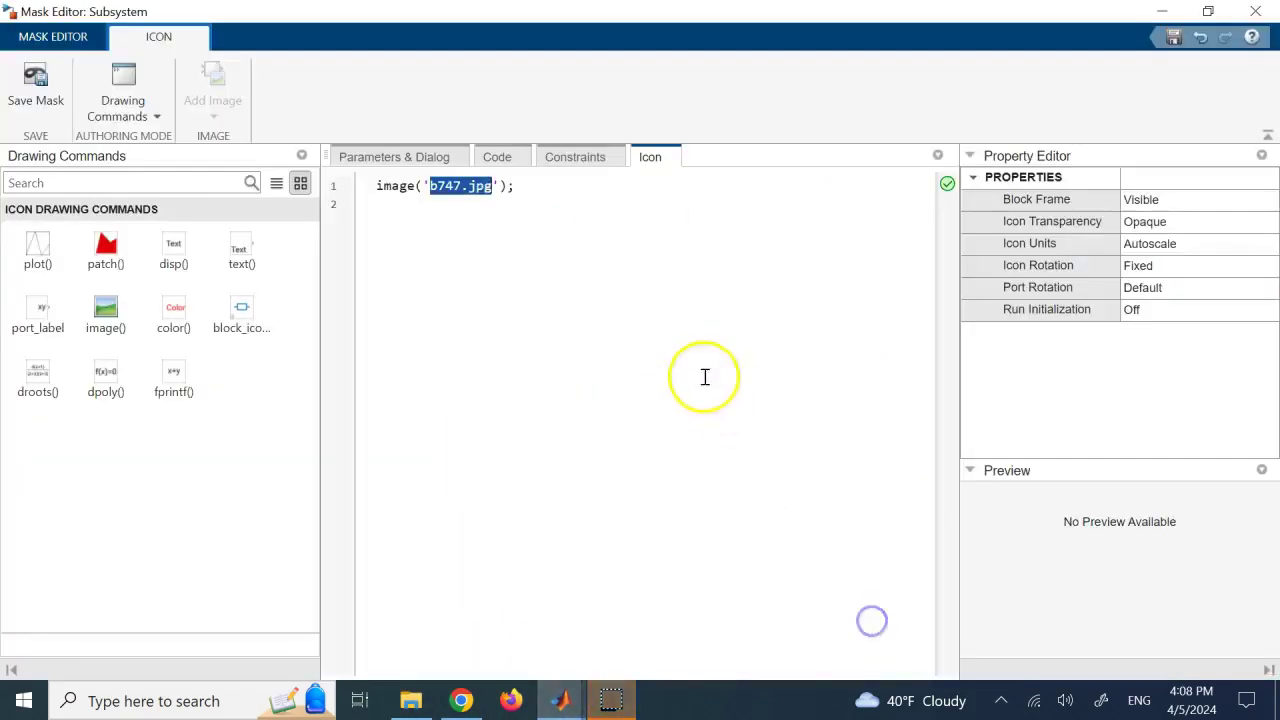
# Change the icon image file name to 'RC.png' and save the mask
pyautogui.click(485, 187)
pyautogui.press('BackSpace')
pyautogui.press('BackSpace')
pyautogui.press('BackSpace')
pyautogui.press('BackSpace')
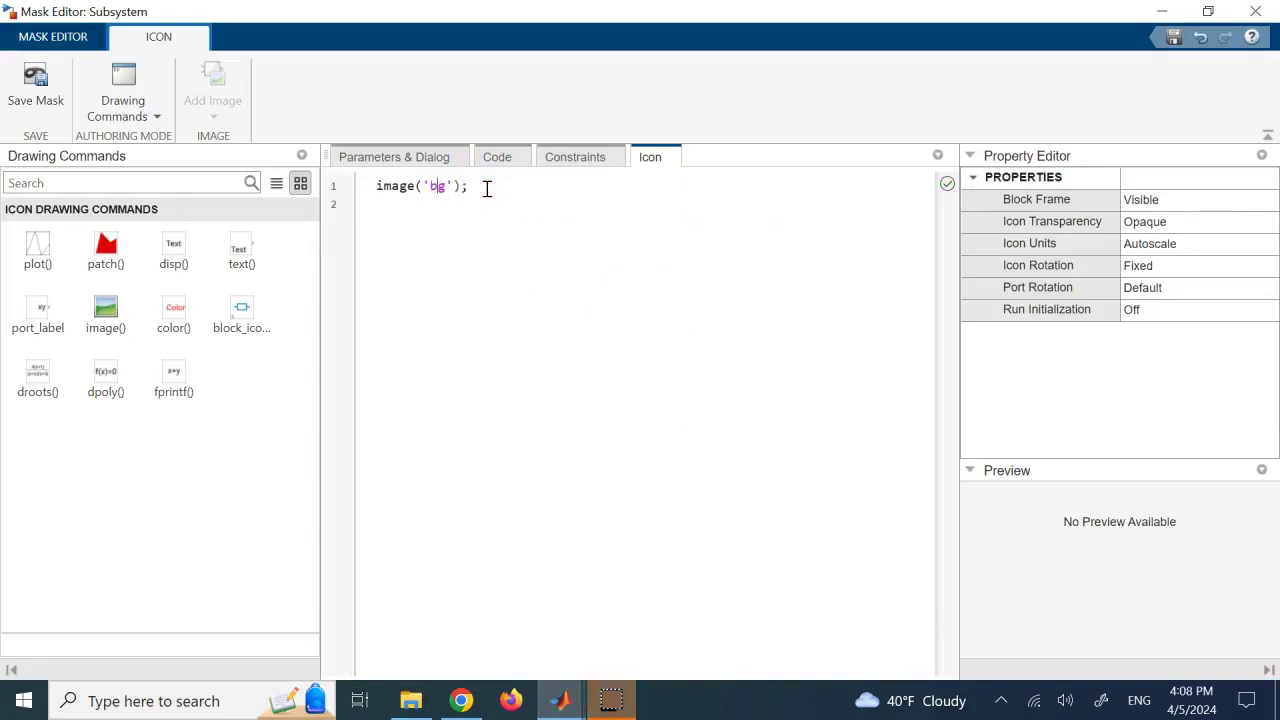
pyautogui.write('RC.pn')
pyautogui.click(427, 157)
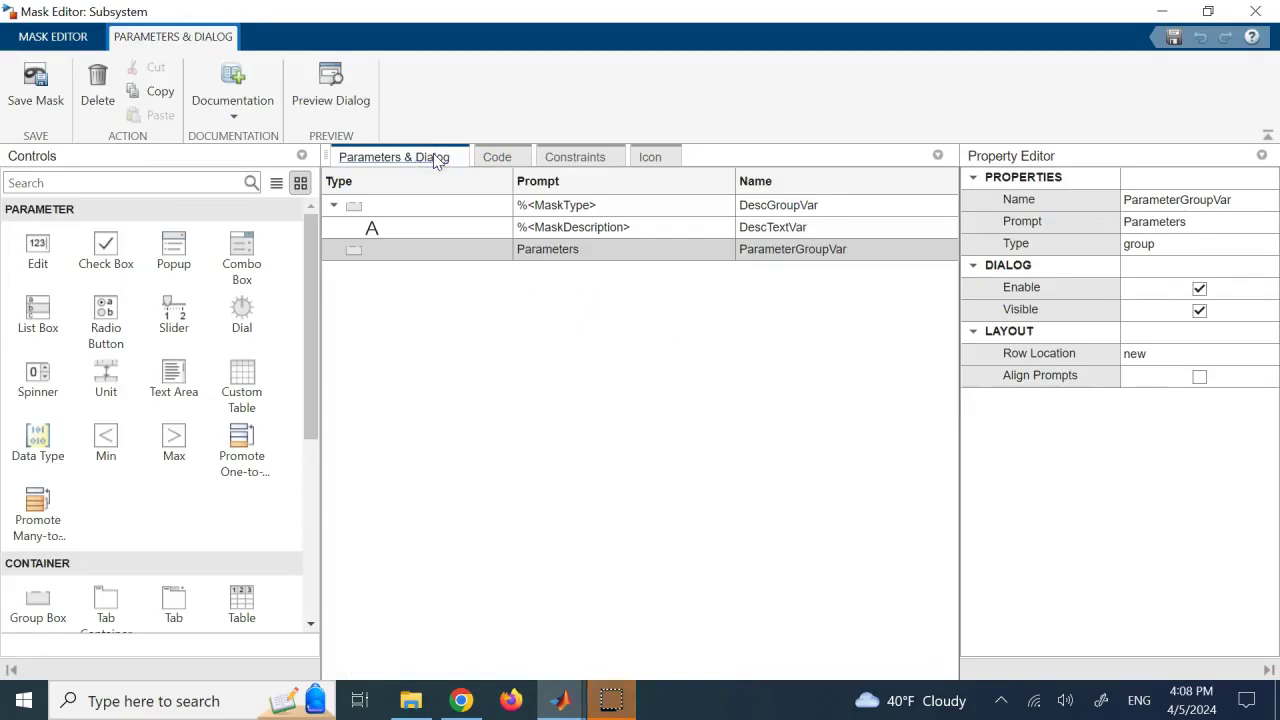
pyautogui.click(57, 83)
# Close the Mask Editor and bring the mask_demo model window to the front
pyautogui.click(1268, 14)
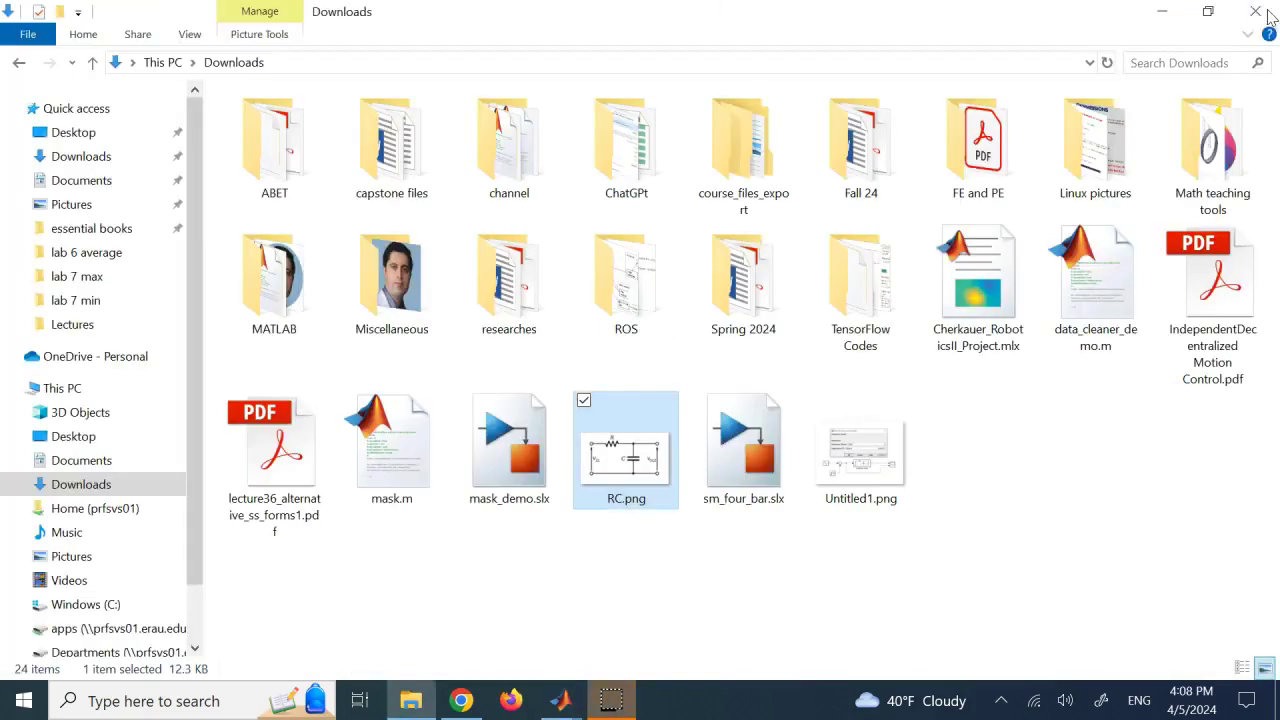
pyautogui.click(572, 700)
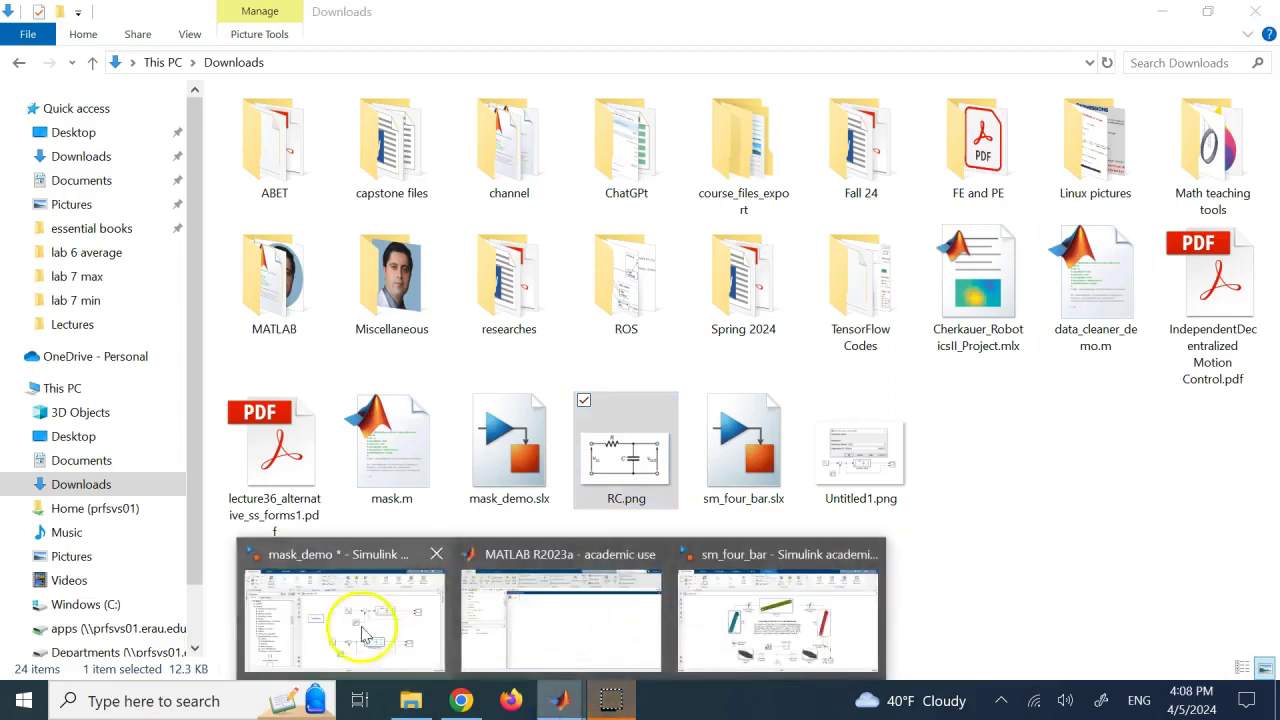
pyautogui.click(314, 629)
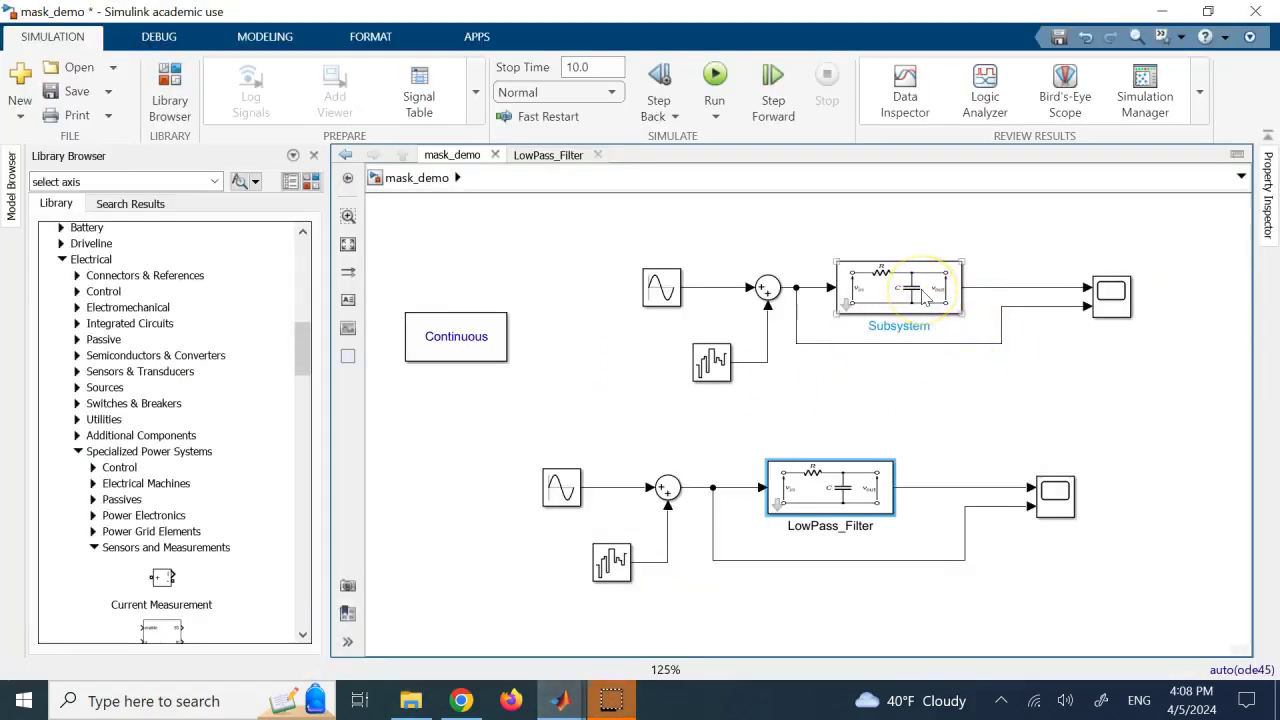
pyautogui.click(927, 292)
pyautogui.doubleClick(868, 302)
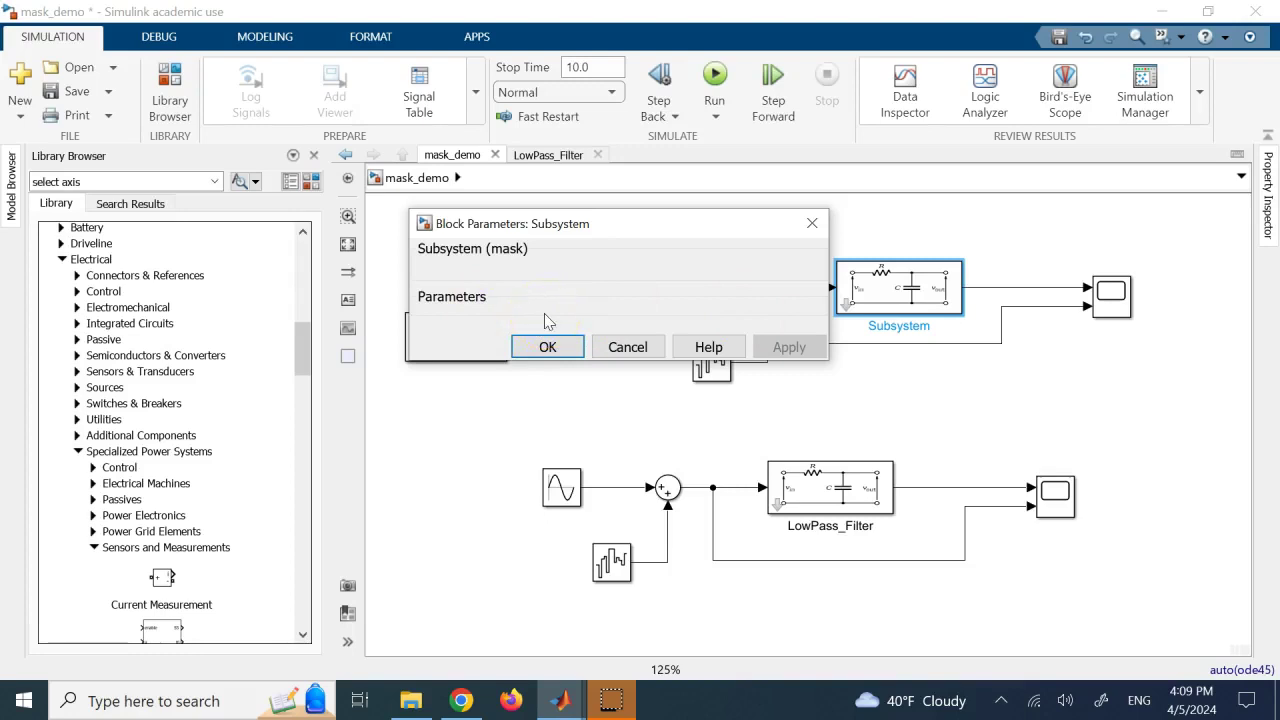
pyautogui.click(625, 350)
pyautogui.click(1003, 411)
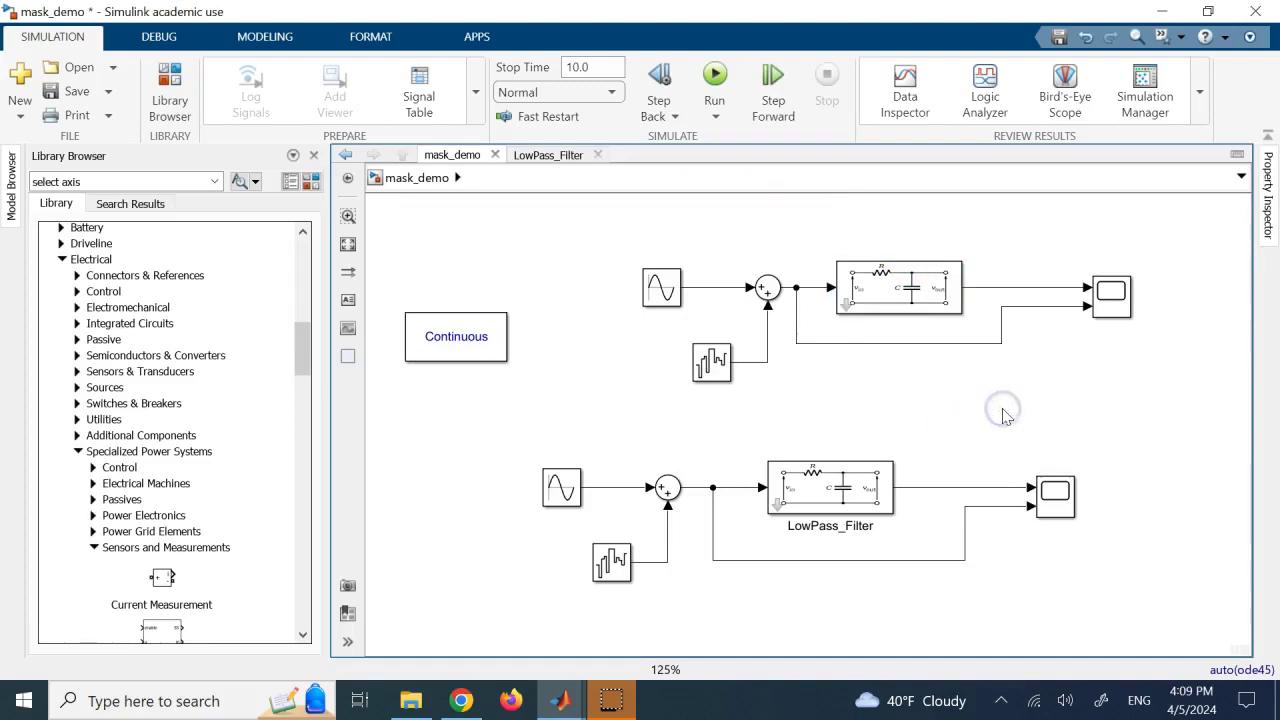
pyautogui.click(855, 500)
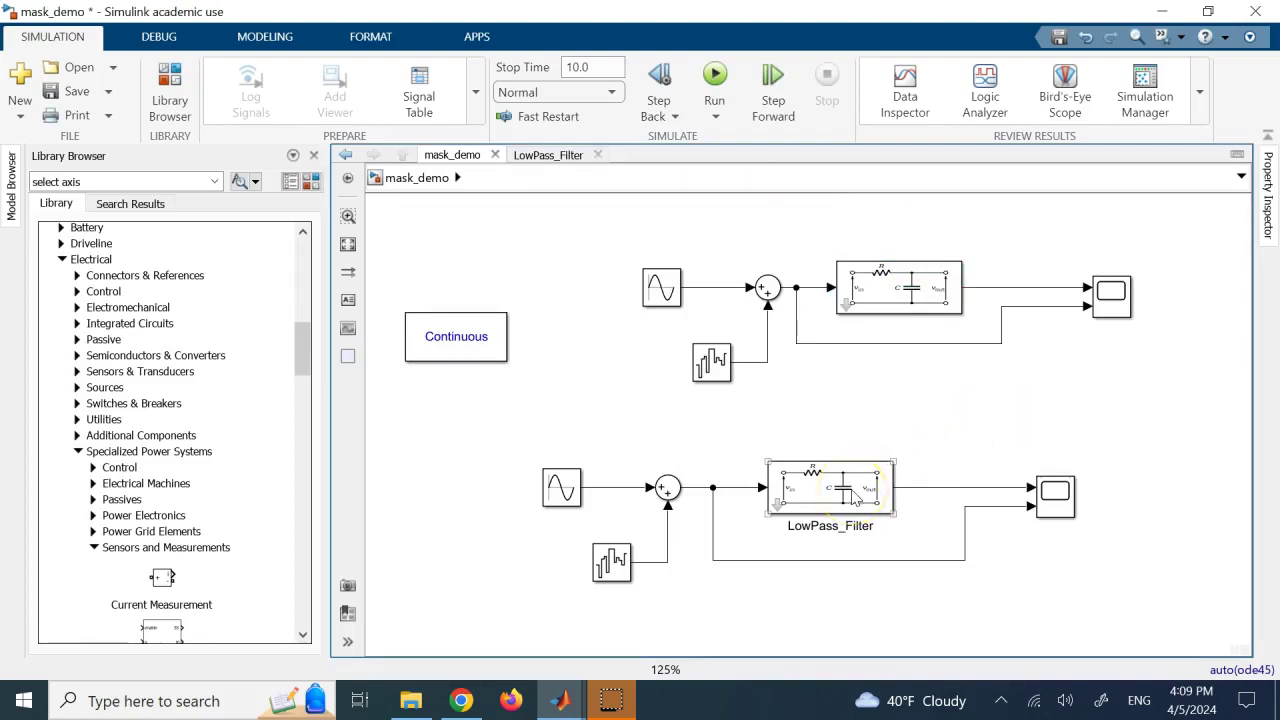
pyautogui.doubleClick(855, 500)
pyautogui.doubleClick(508, 495)
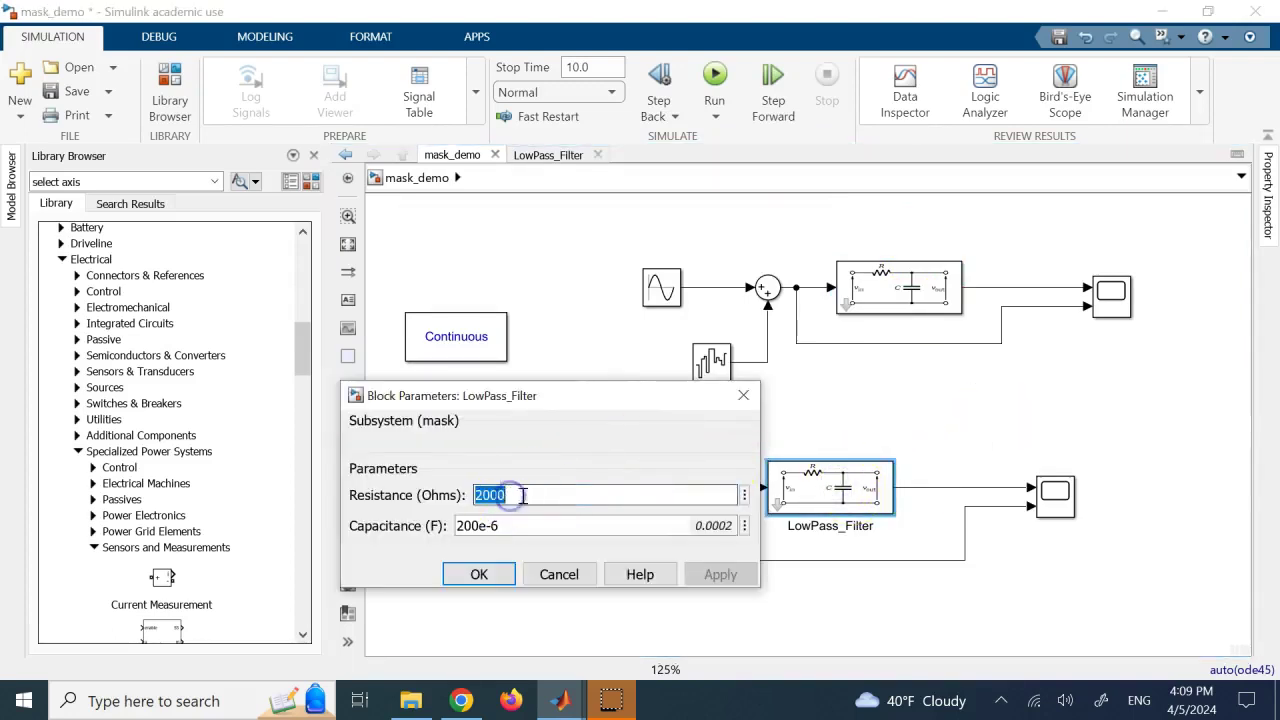
pyautogui.click(559, 577)
pyautogui.click(920, 276)
pyautogui.rightClick(920, 276)
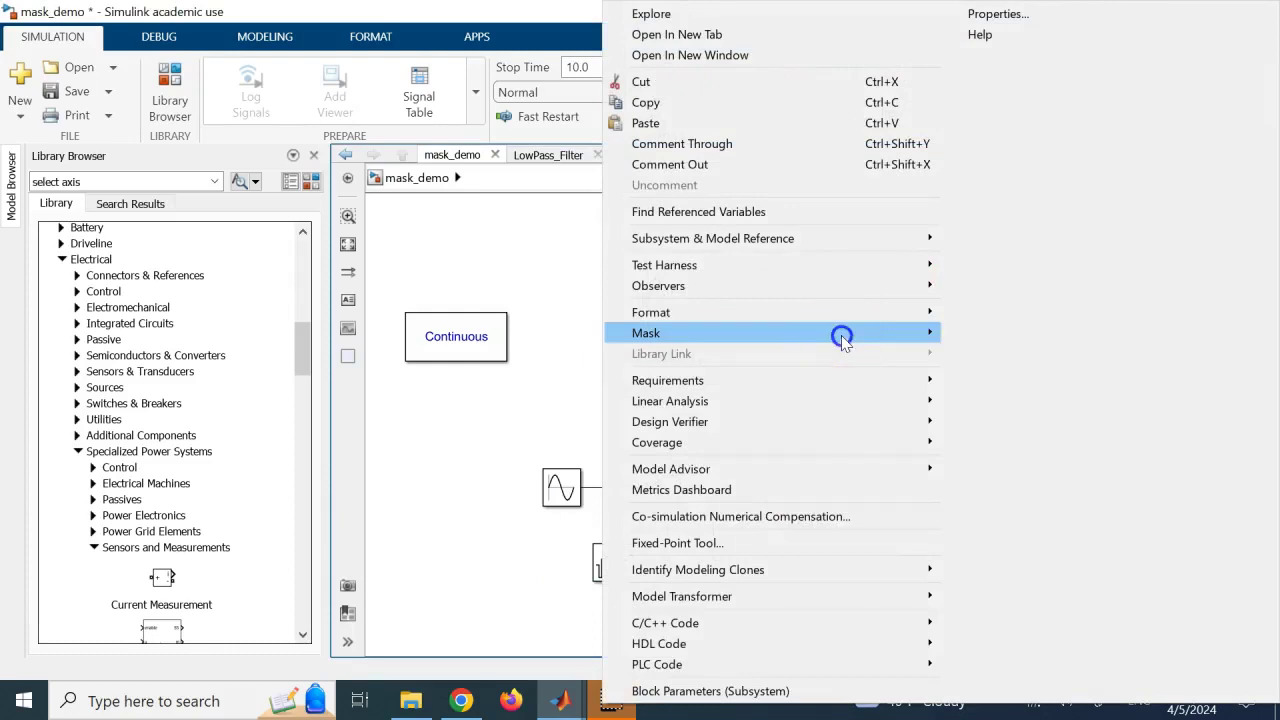
pyautogui.click(842, 340)
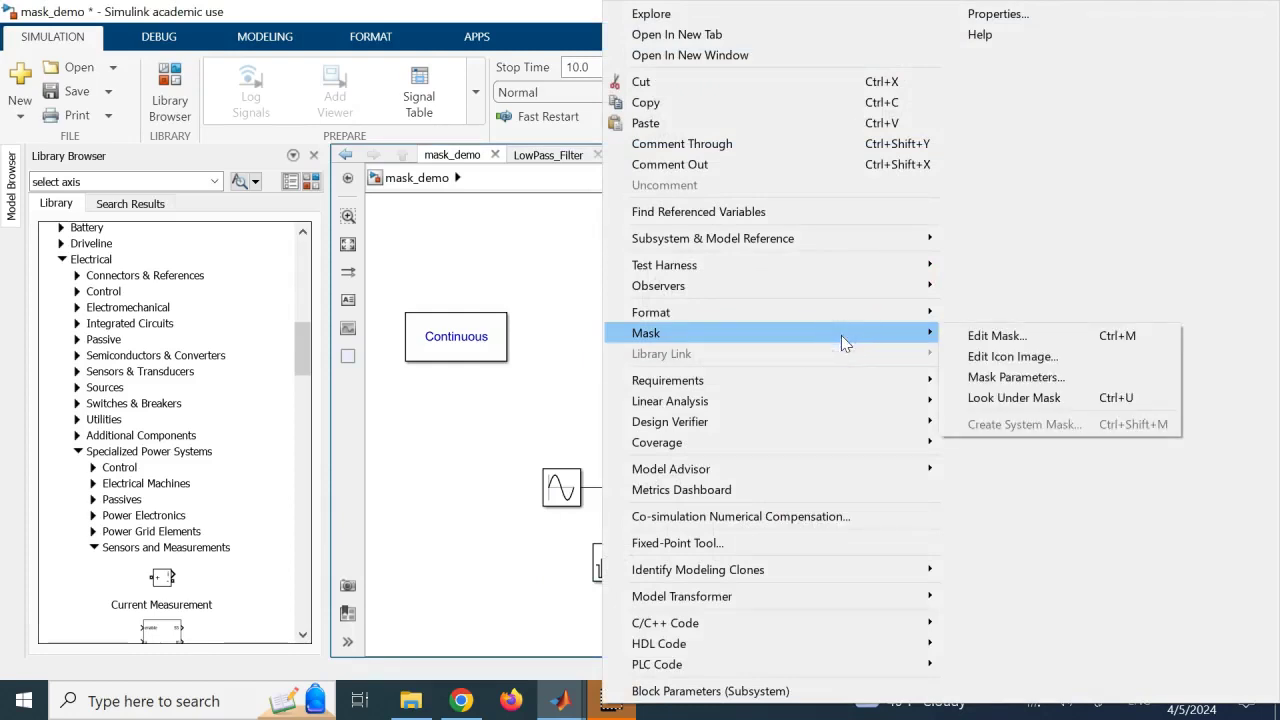
pyautogui.click(1005, 397)
pyautogui.click(420, 177)
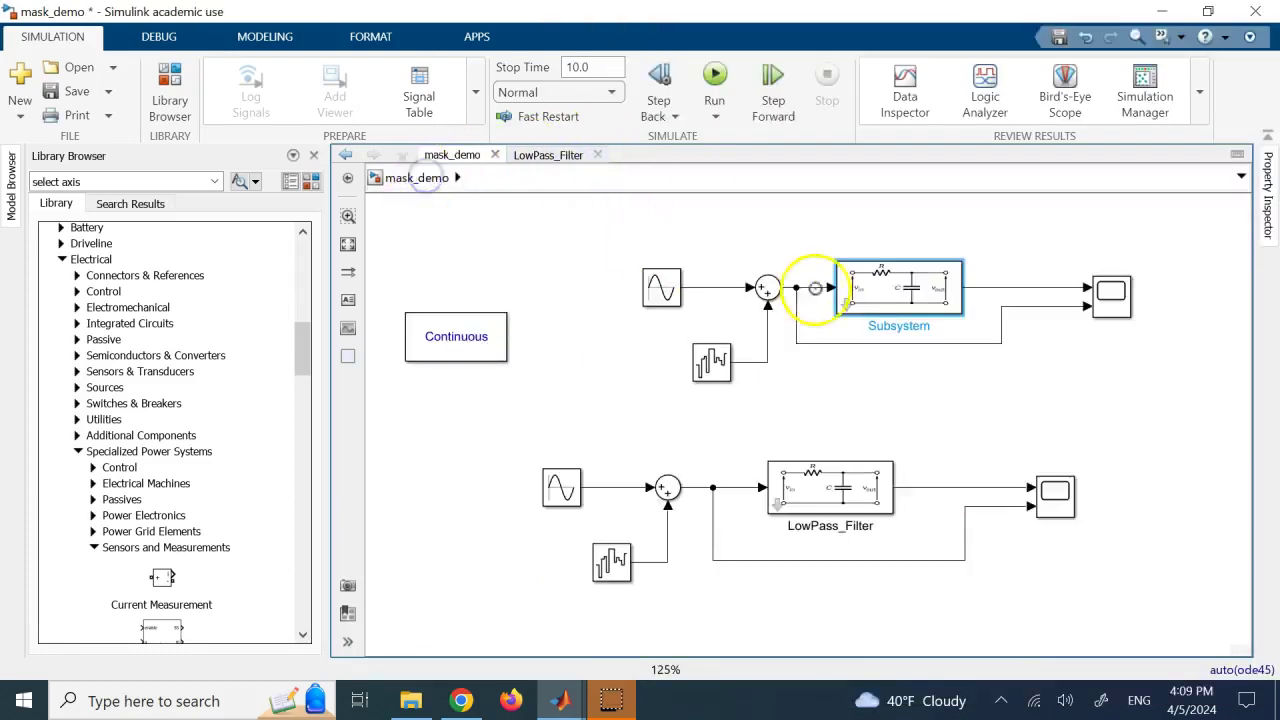
# Reopen the Subsystem's Mask Editor via Mask > Edit Mask and select its Parameters group
pyautogui.rightClick(855, 281)
pyautogui.click(790, 335)
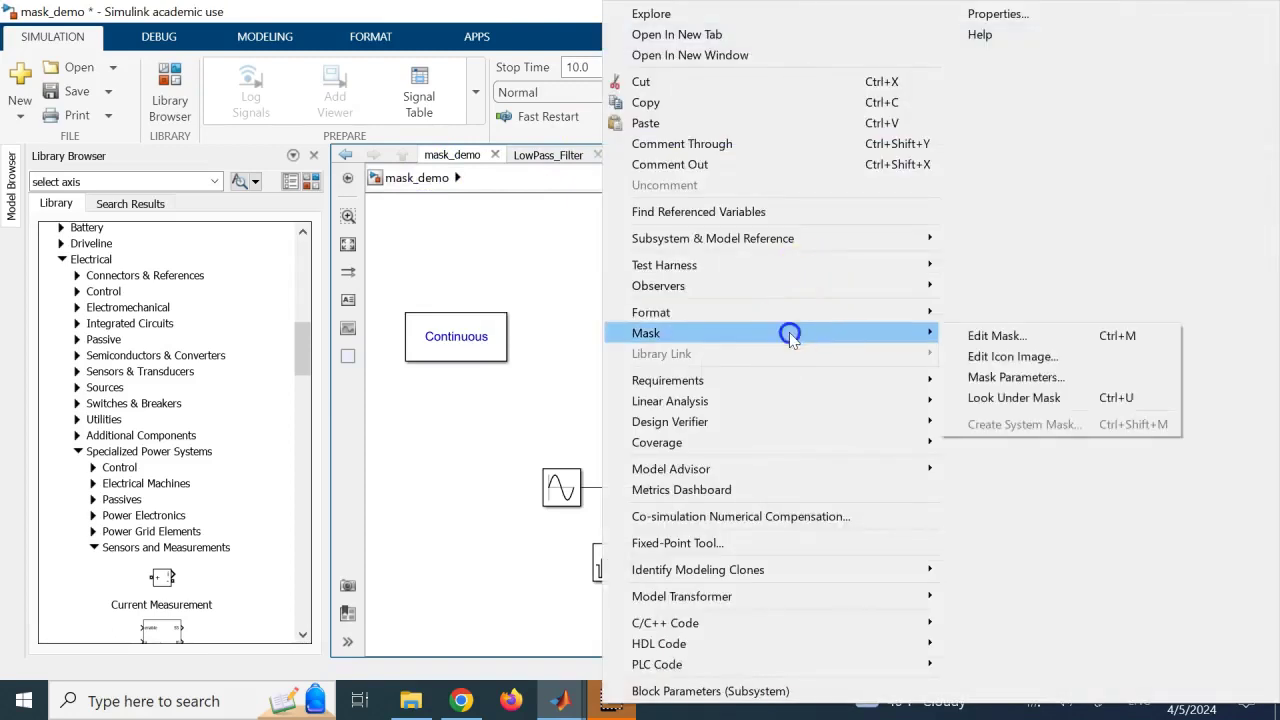
pyautogui.click(990, 335)
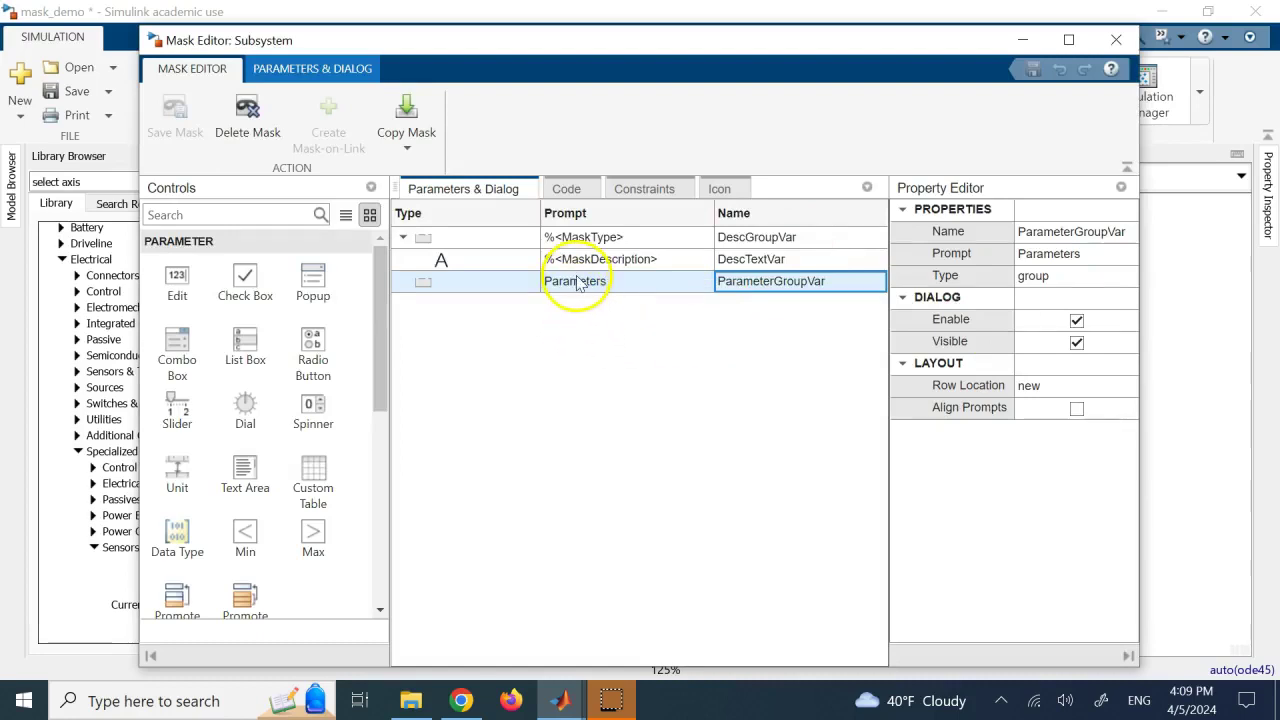
pyautogui.click(501, 282)
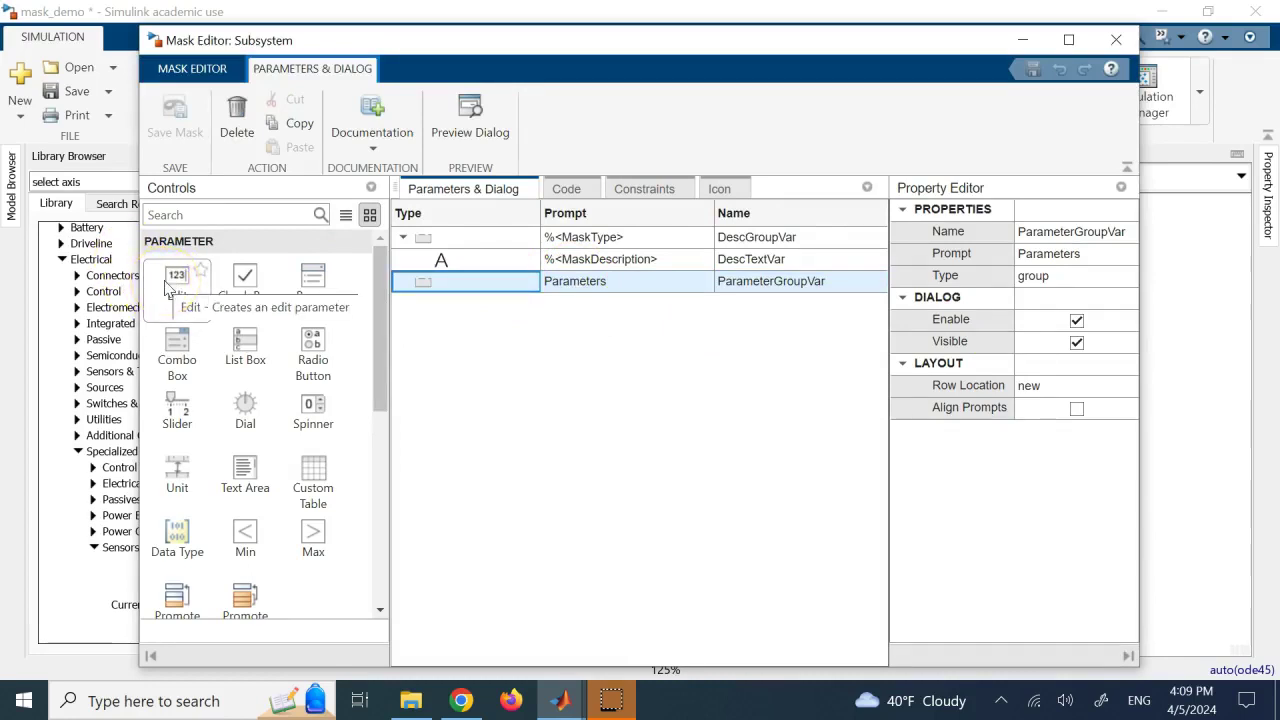
pyautogui.scroll(-2, 230, 320)
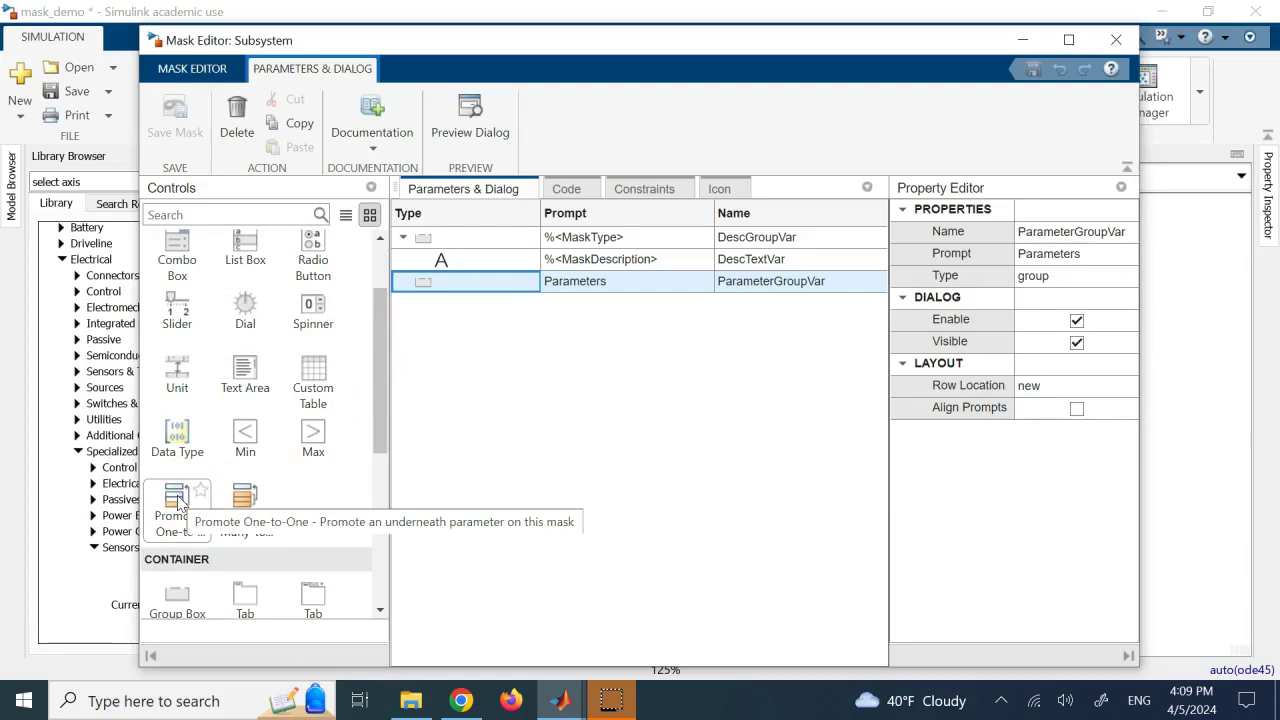
# Open the Promote One-to-One list, enlarge it, and expand Block Parameters: Subsystem
pyautogui.click(484, 238)
pyautogui.click(463, 283)
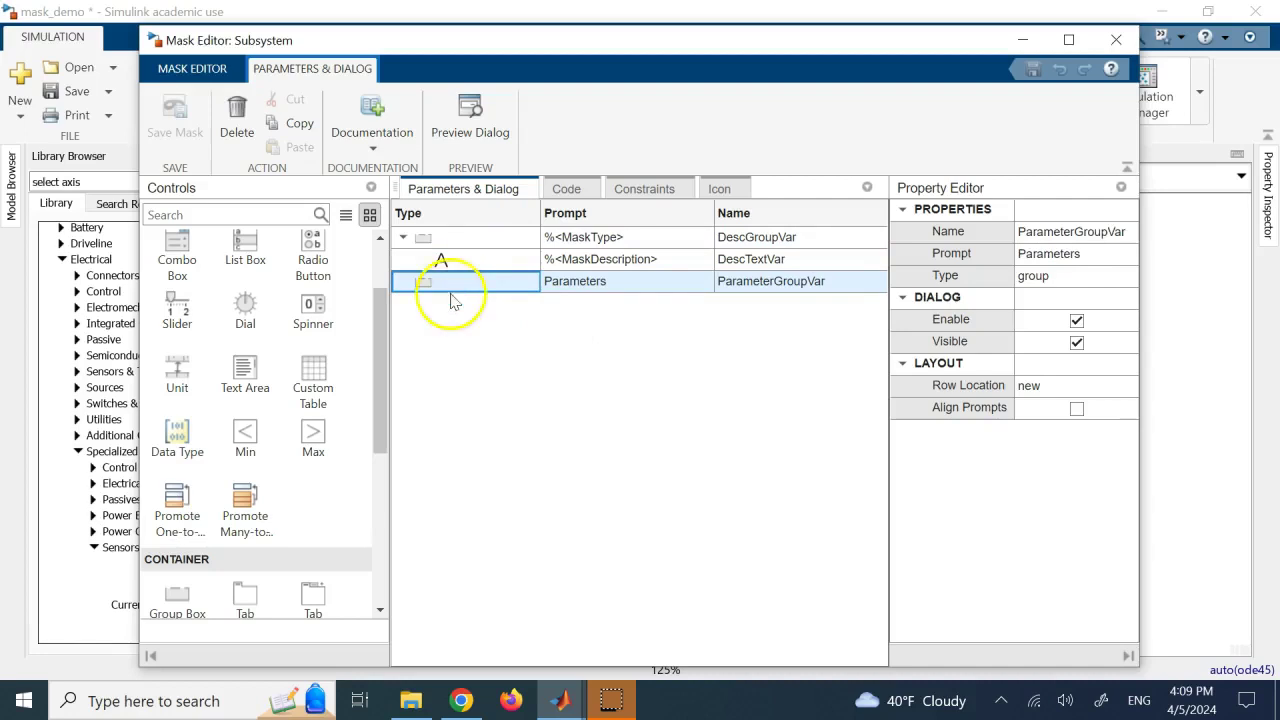
pyautogui.click(178, 515)
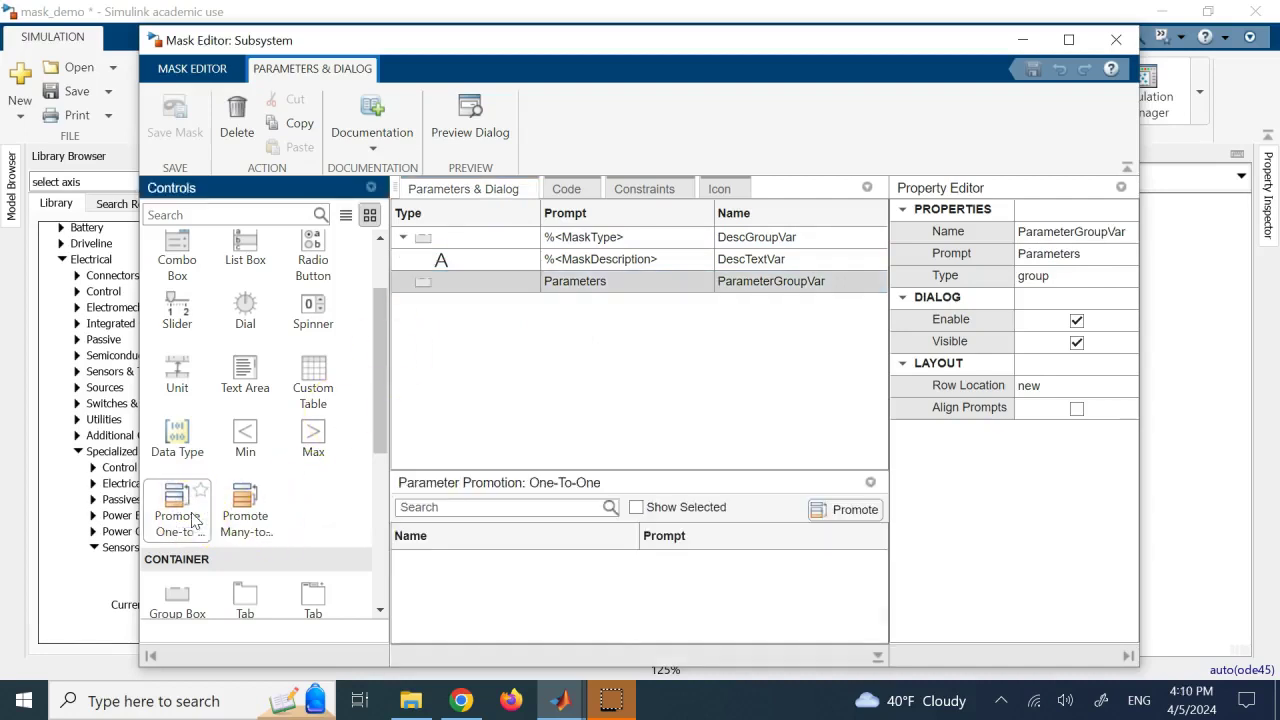
pyautogui.click(800, 472)
pyautogui.moveTo(800, 472); pyautogui.dragTo(800, 337)
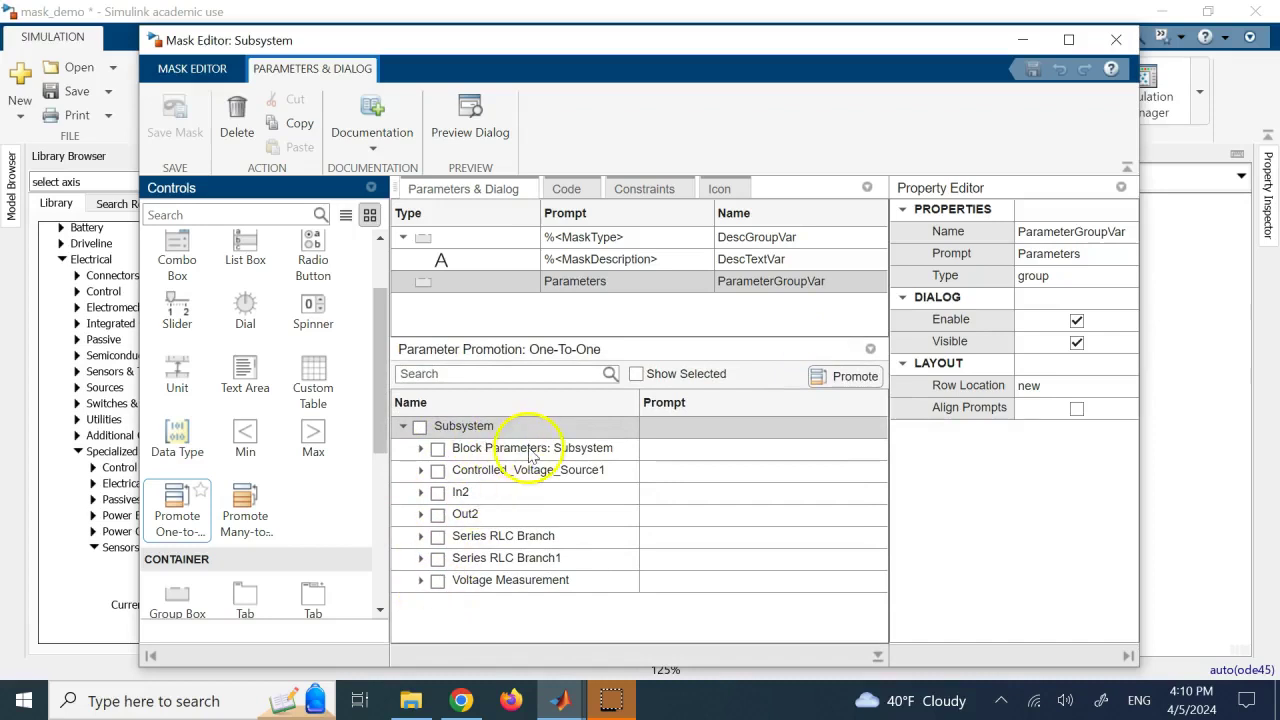
pyautogui.click(421, 448)
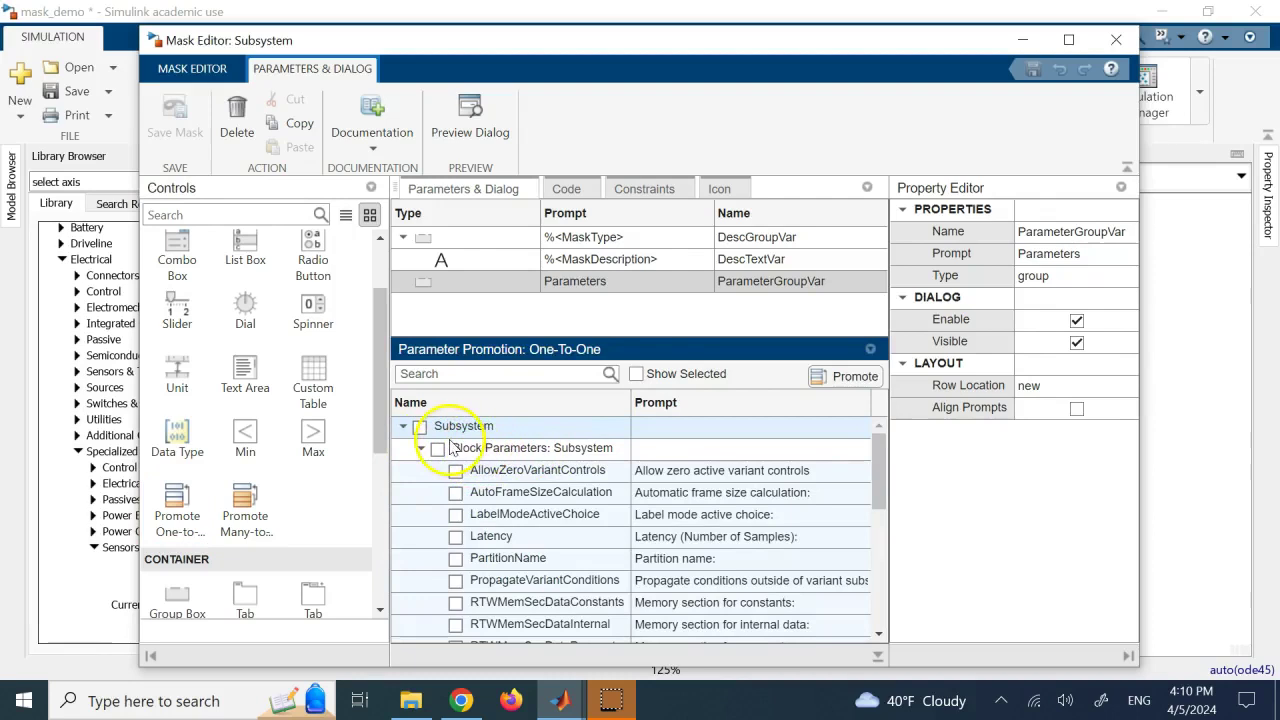
# Close the Mask Editor and reselect the Subsystem block in the model
pyautogui.click(1116, 44)
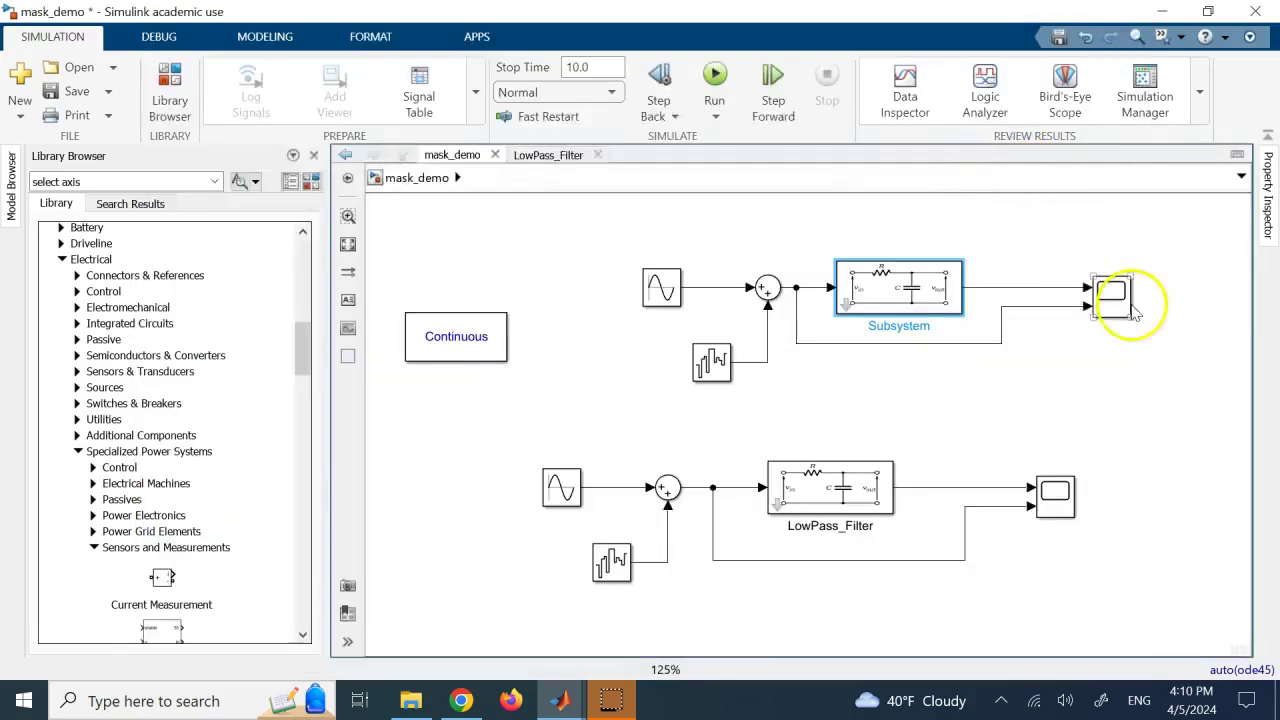
pyautogui.click(913, 293)
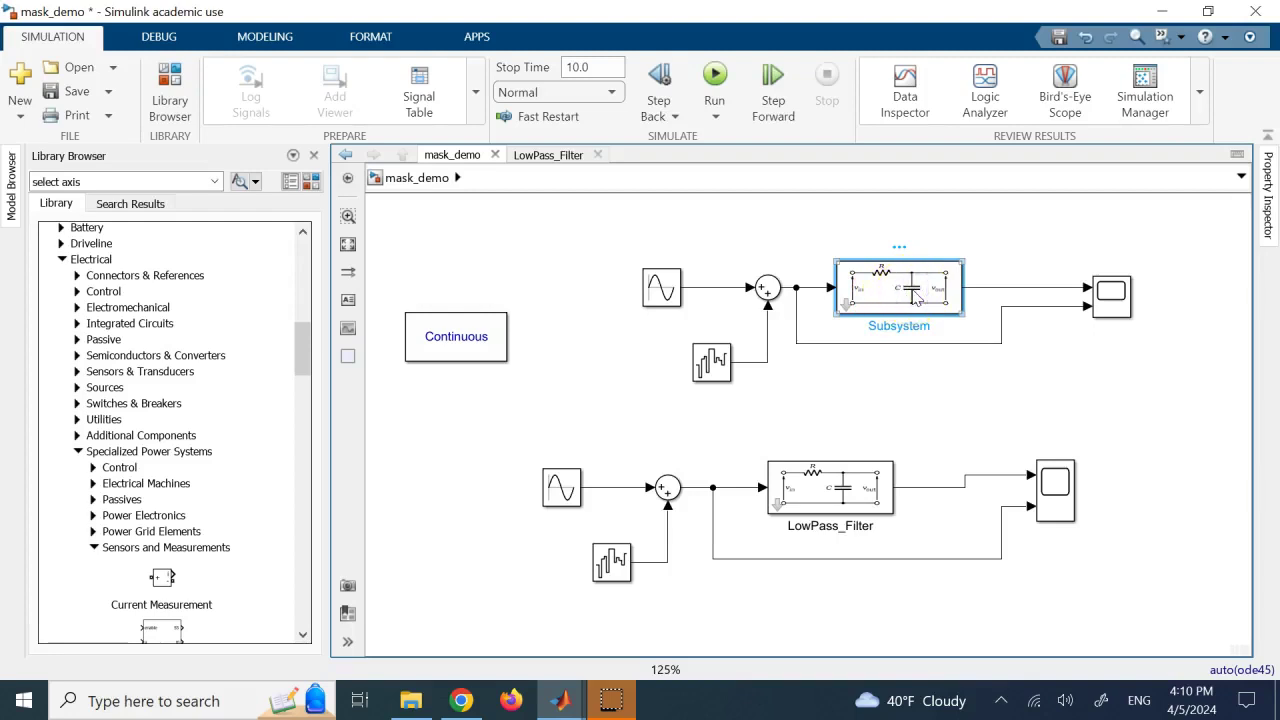
pyautogui.click(918, 290)
pyautogui.click(1021, 366)
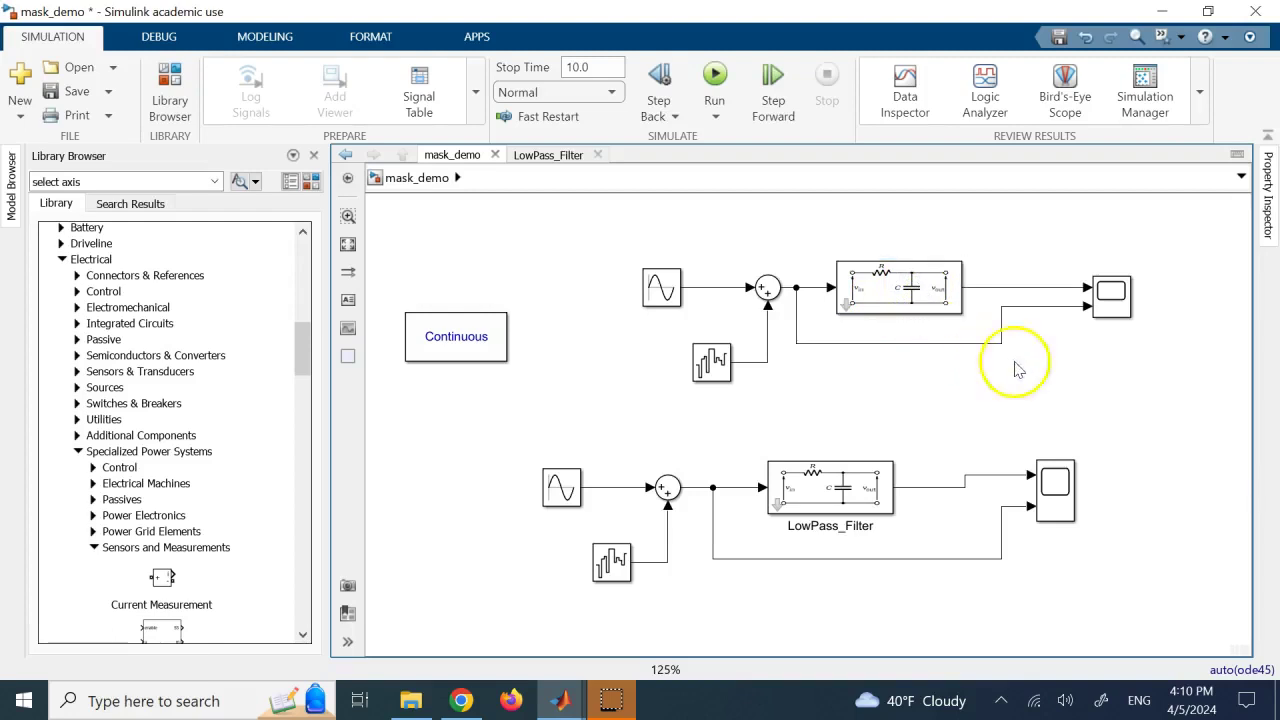
pyautogui.click(912, 292)
# Reopen the Subsystem's Mask Editor through Mask > Edit Mask
pyautogui.rightClick(900, 307)
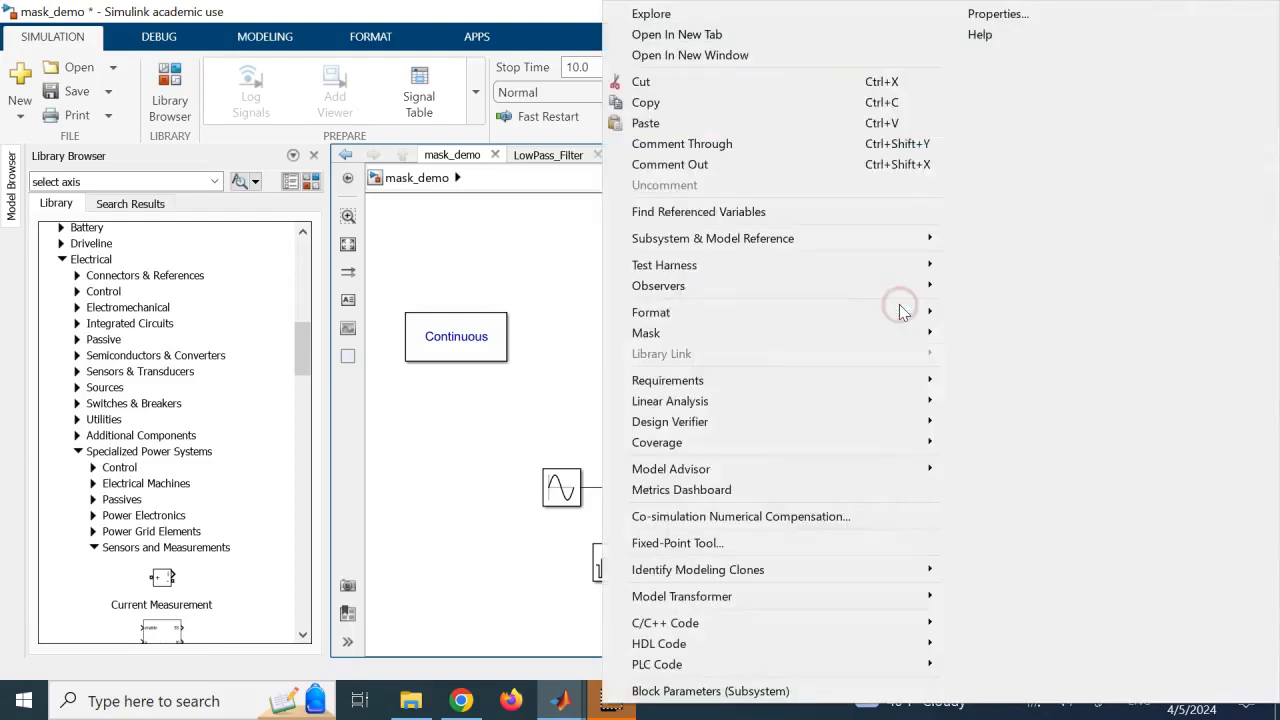
pyautogui.moveTo(767, 332)
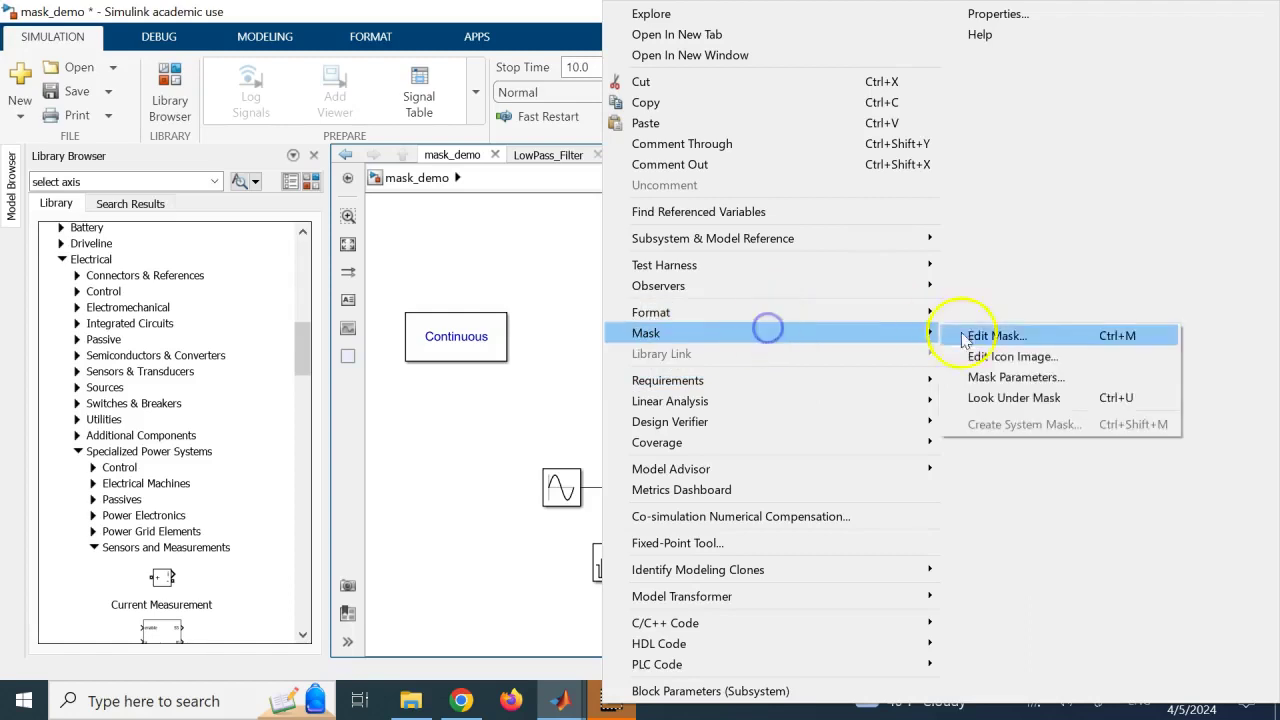
pyautogui.click(1003, 334)
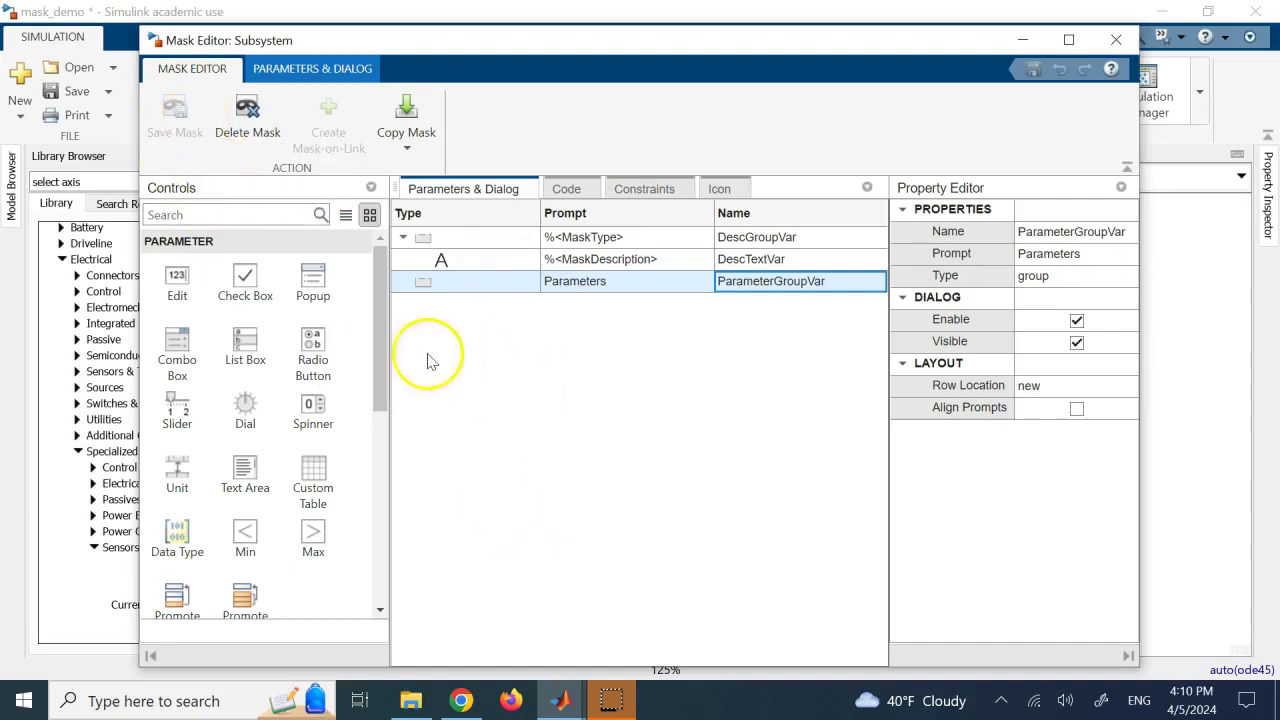
pyautogui.moveTo(381, 315); pyautogui.dragTo(385, 385)
# Open the one-to-one promotion list and mark Series RLC Branch's Resistance for promotion
pyautogui.click(177, 445)
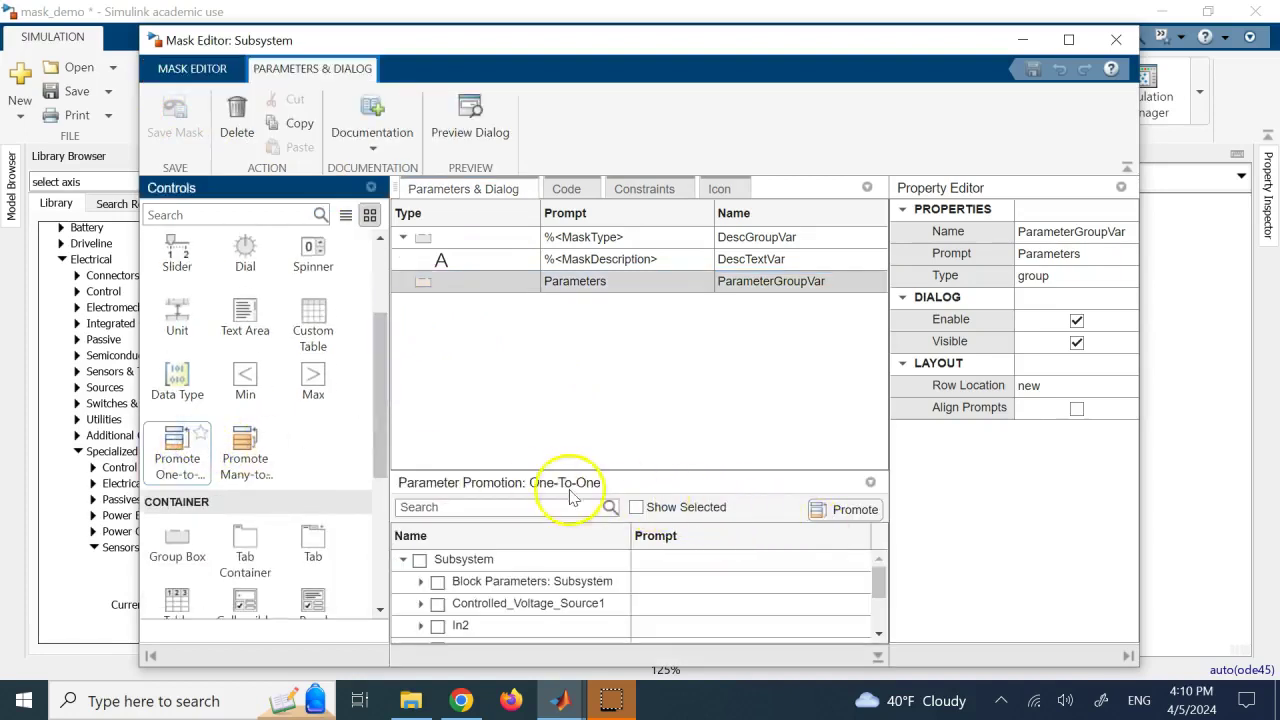
pyautogui.moveTo(572, 476); pyautogui.dragTo(590, 300)
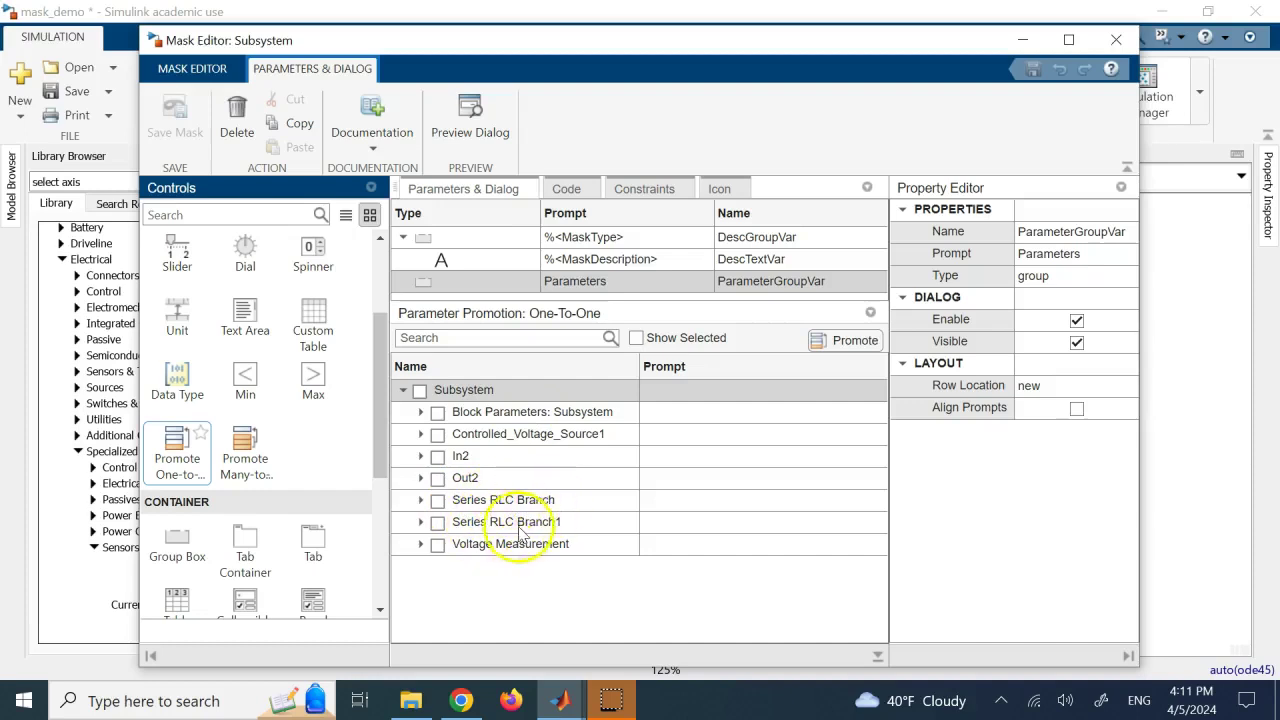
pyautogui.click(421, 500)
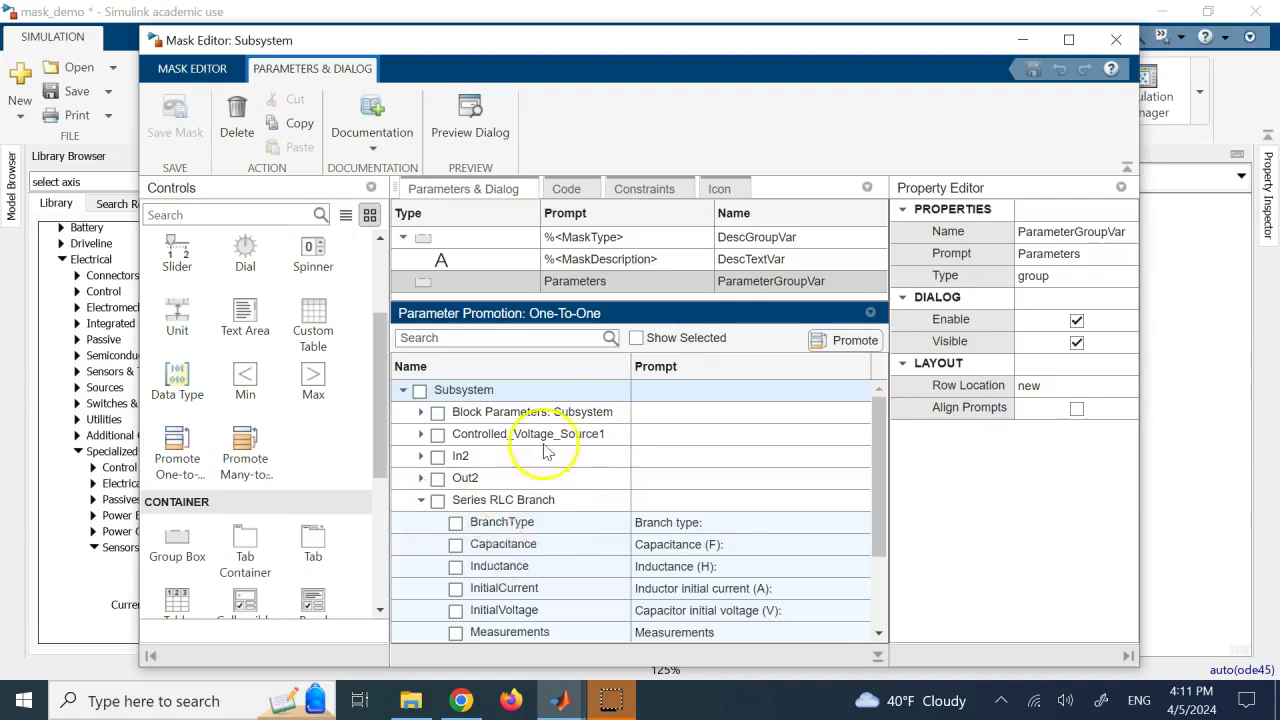
pyautogui.moveTo(874, 471); pyautogui.dragTo(874, 524)
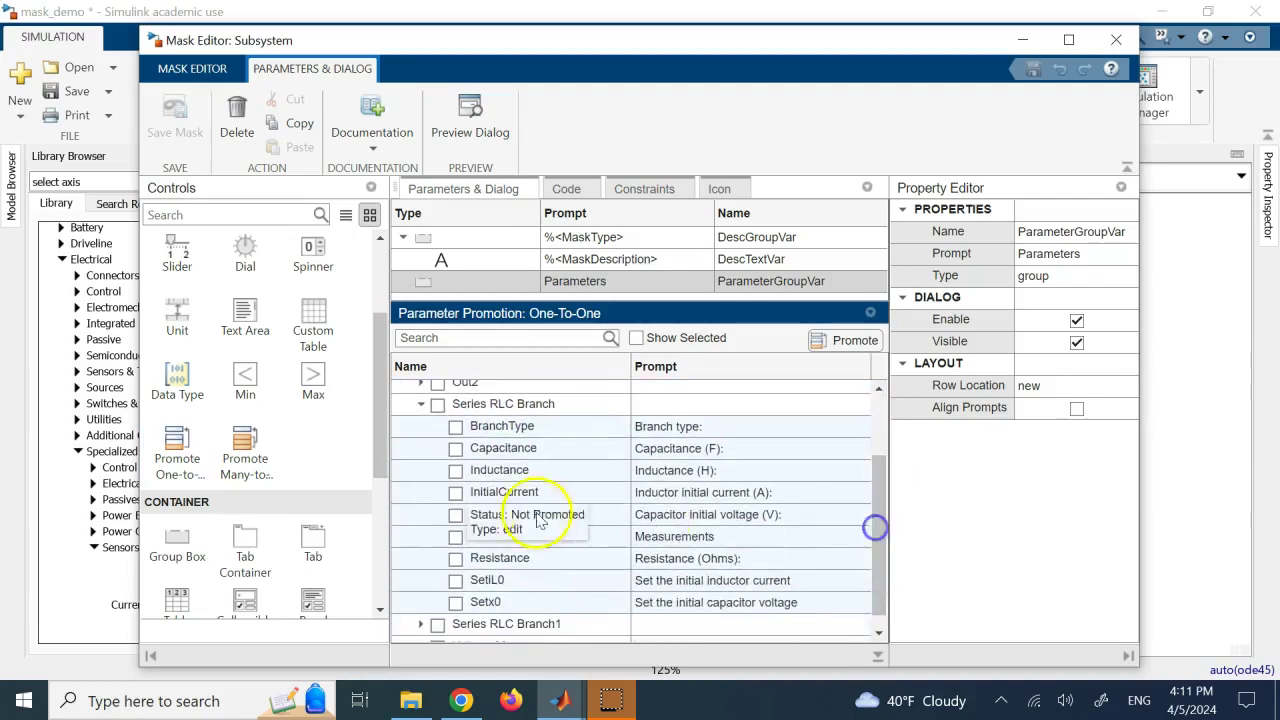
pyautogui.click(455, 559)
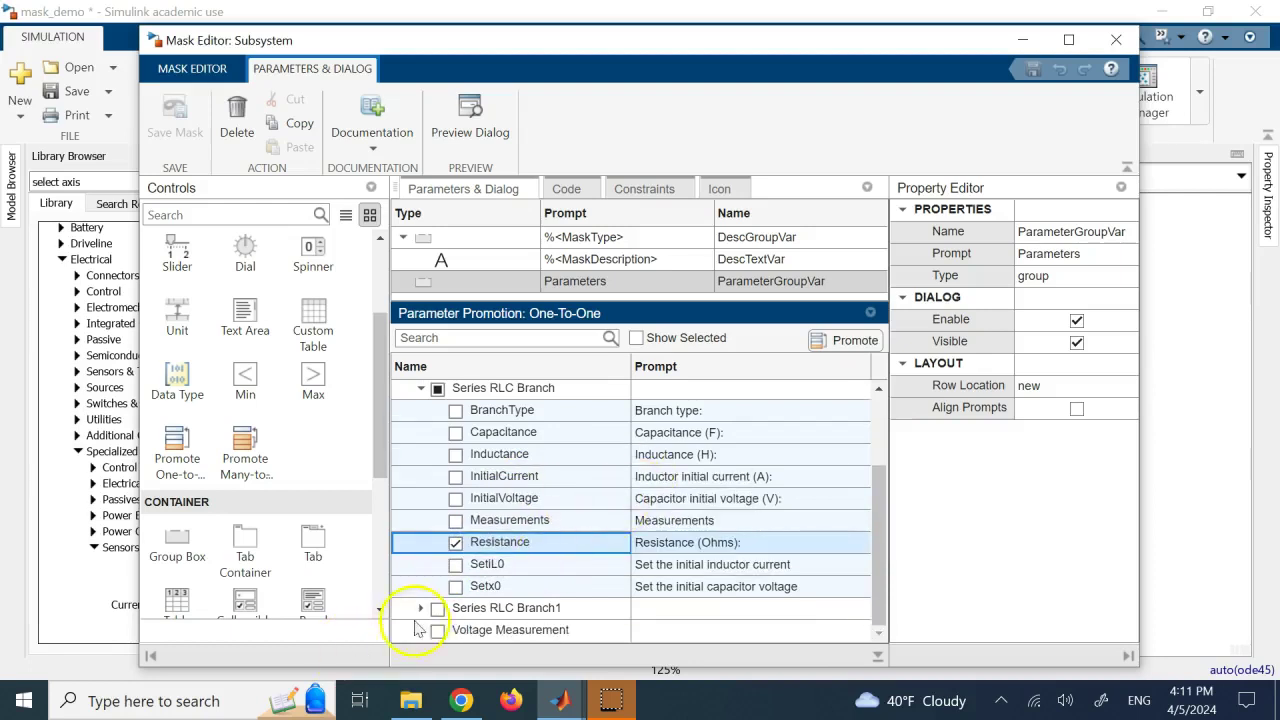
# Mark Capacitance under Series RLC Branch1, show only selected, and promote both
pyautogui.click(421, 608)
pyautogui.scroll(-3, 610, 455)
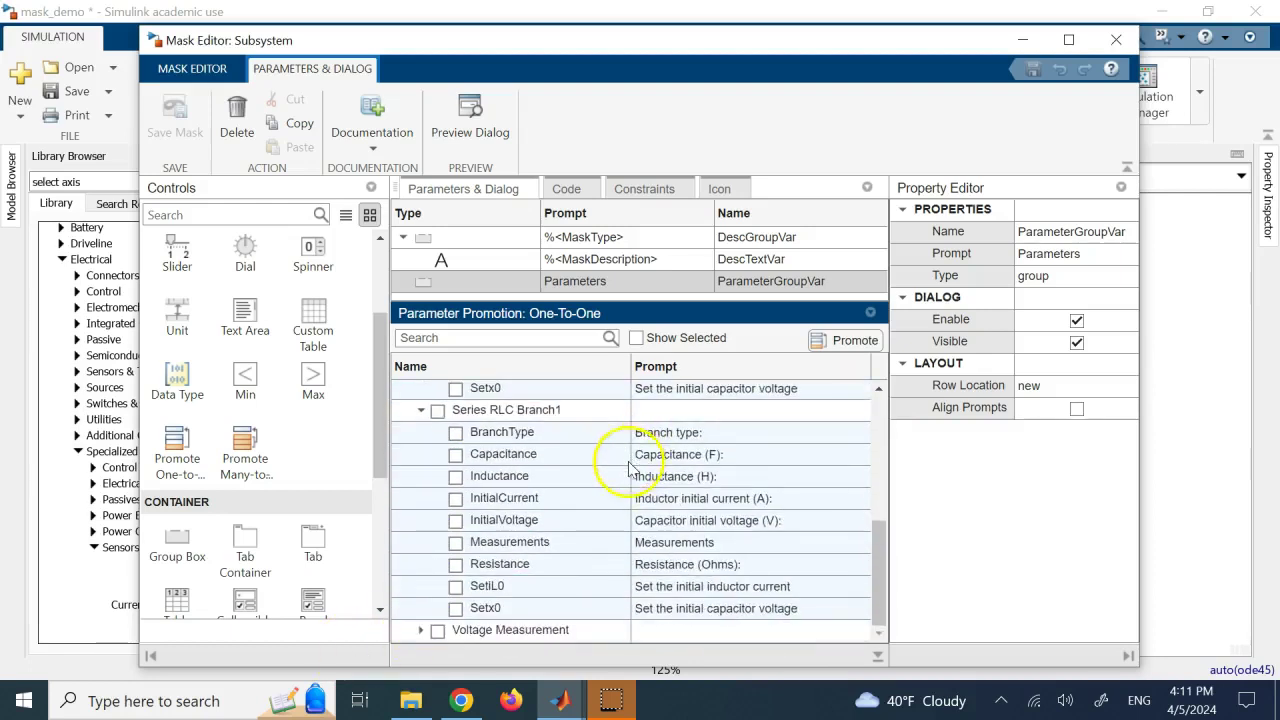
pyautogui.click(455, 456)
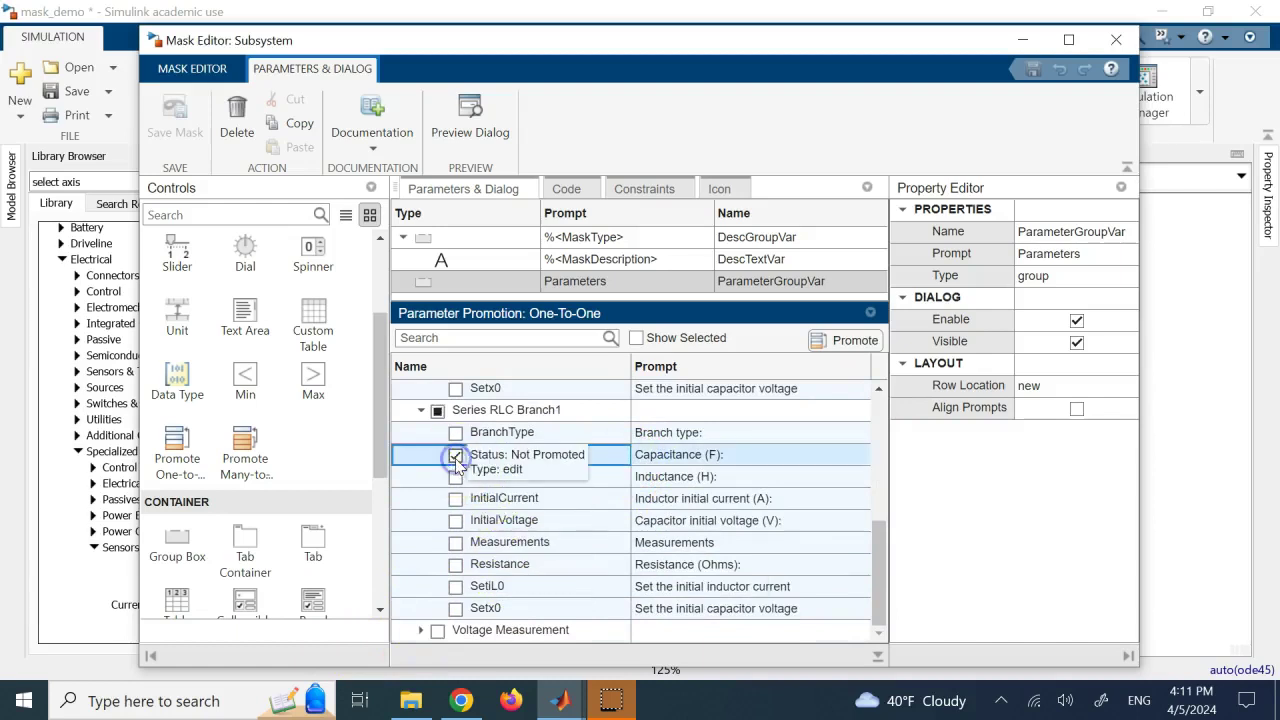
pyautogui.click(636, 339)
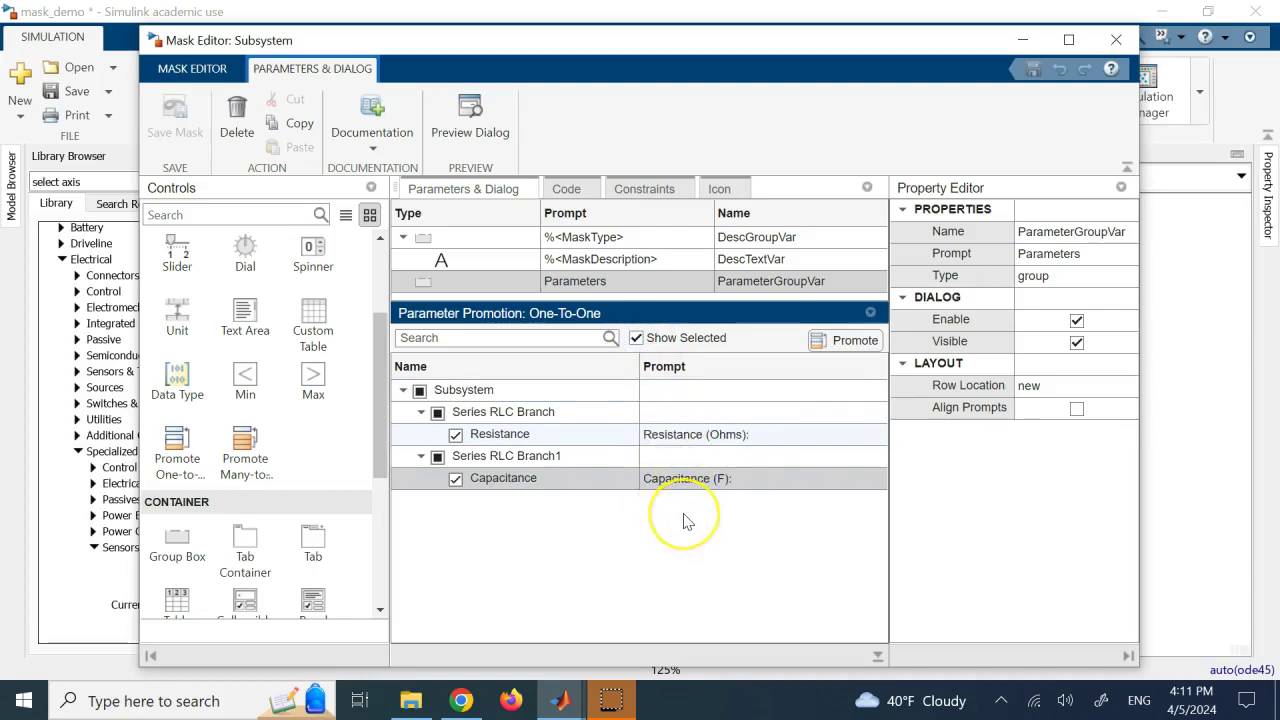
pyautogui.click(855, 341)
# Rename the promoted Resistance and Capacitance parameters to R and C, then save and close
pyautogui.click(869, 314)
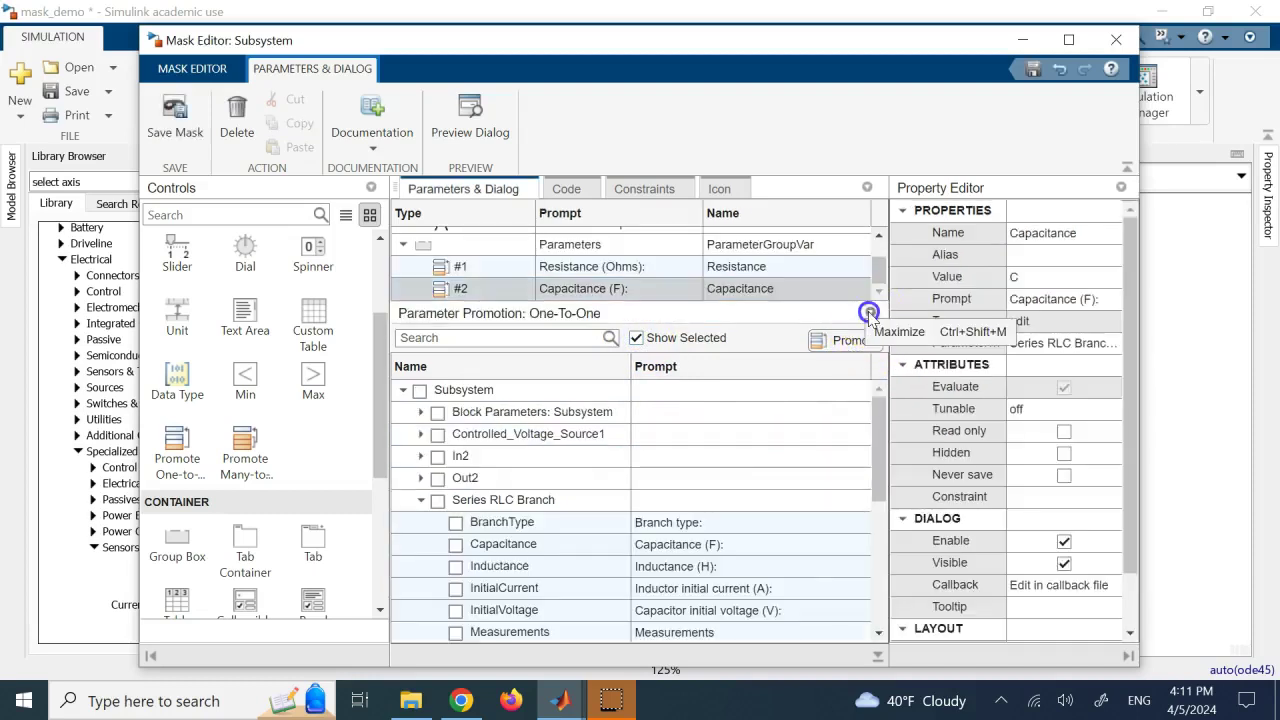
pyautogui.click(636, 337)
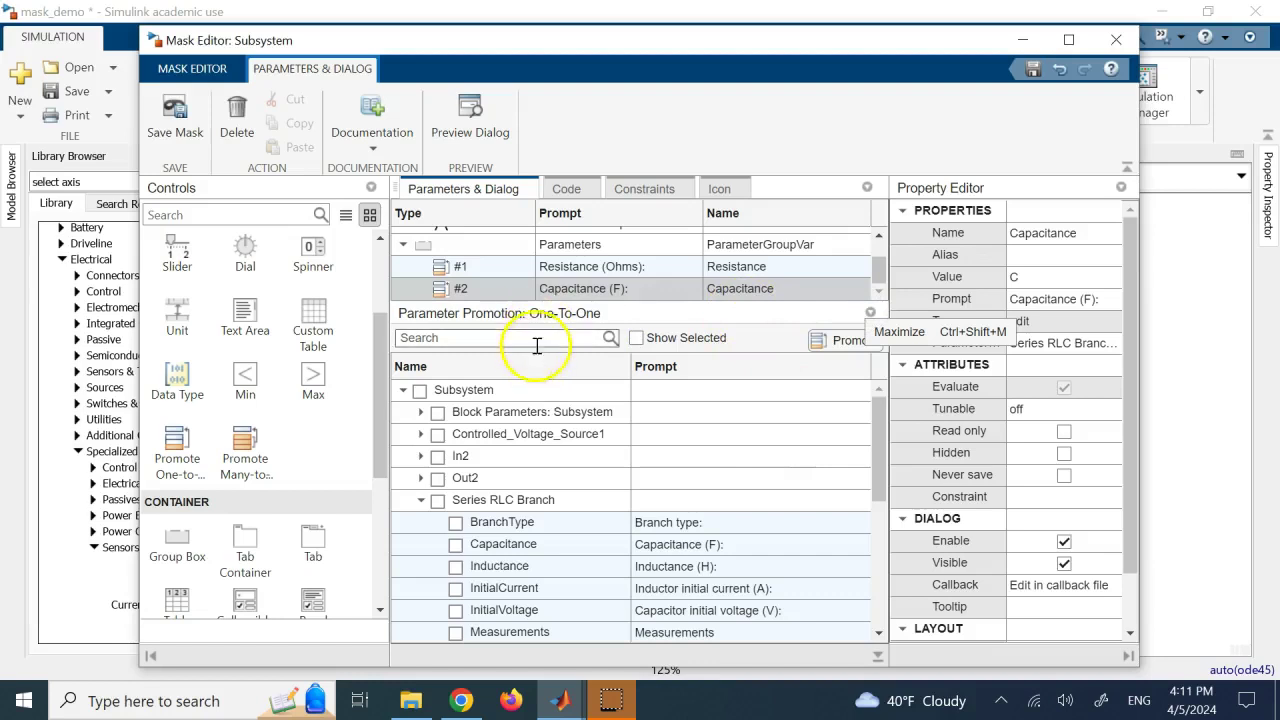
pyautogui.moveTo(558, 316); pyautogui.dragTo(551, 528)
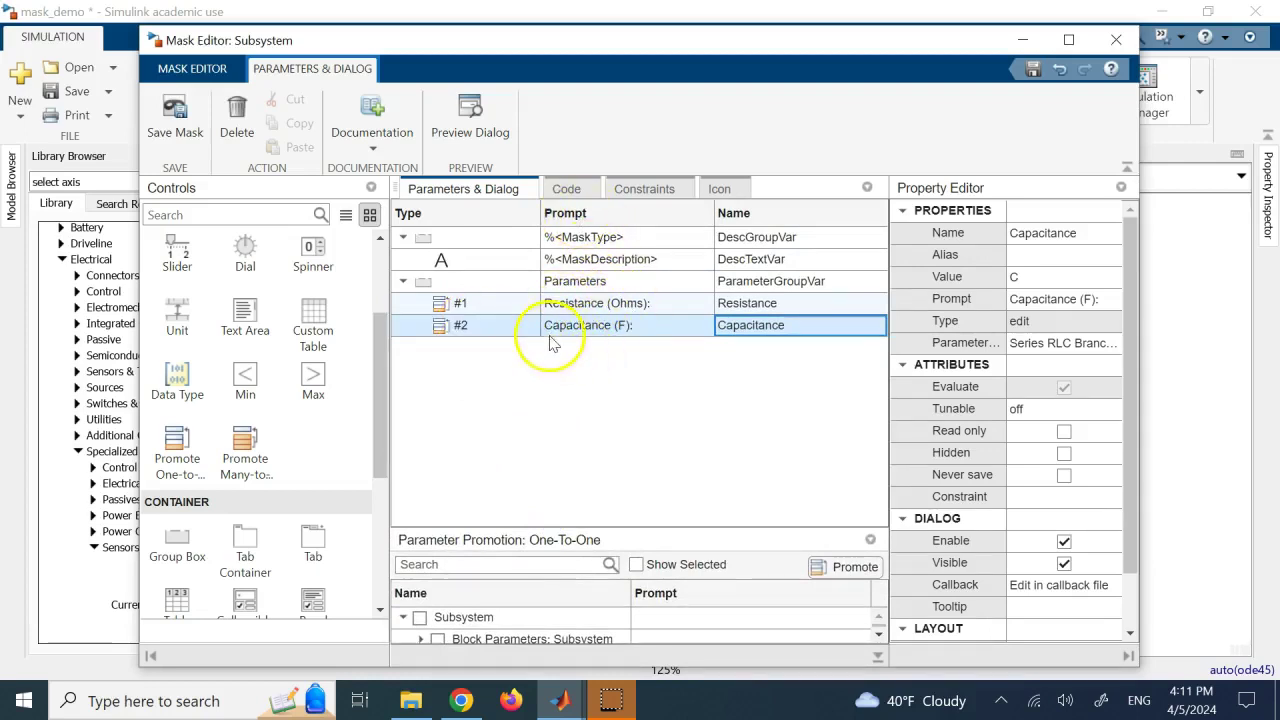
pyautogui.doubleClick(758, 305)
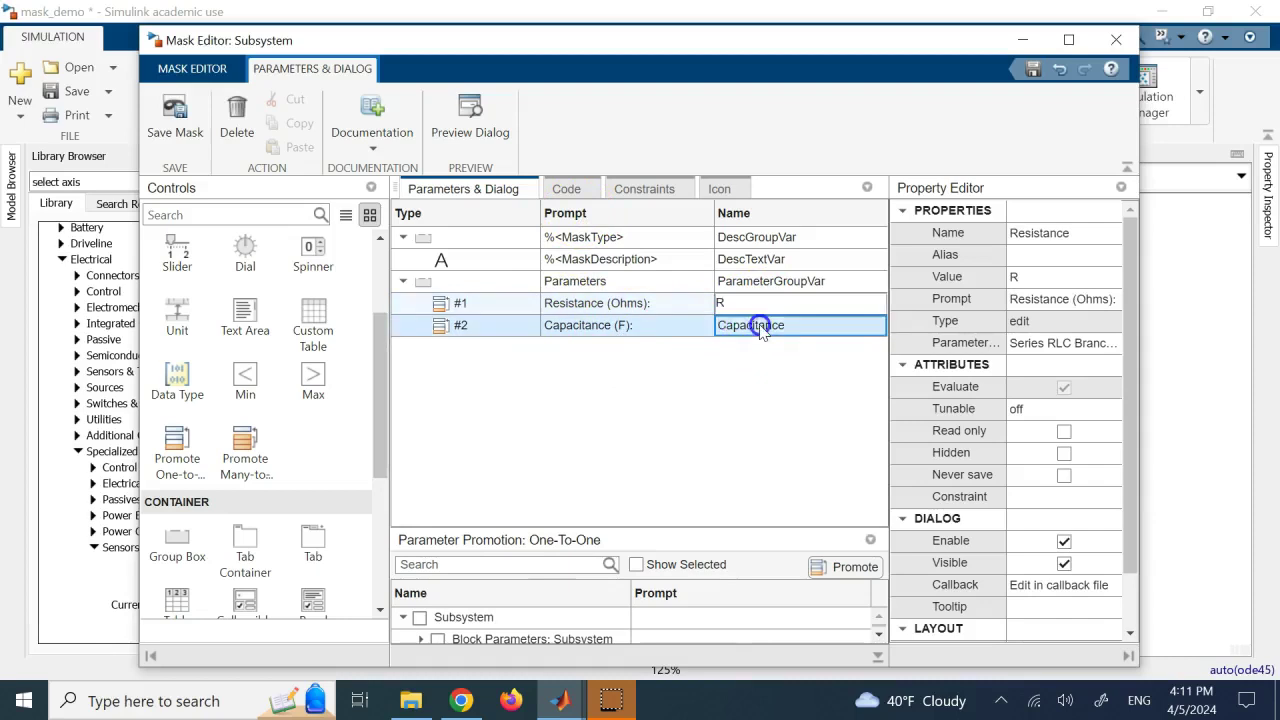
pyautogui.doubleClick(761, 325)
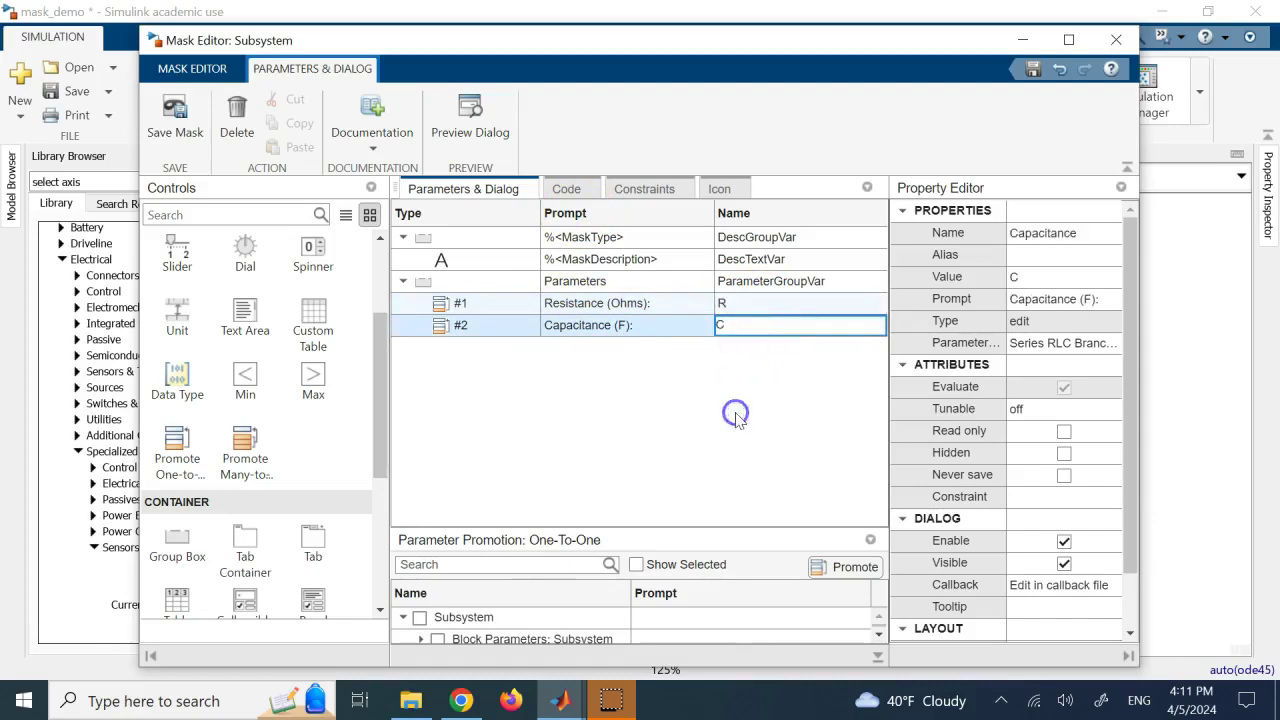
pyautogui.click(175, 120)
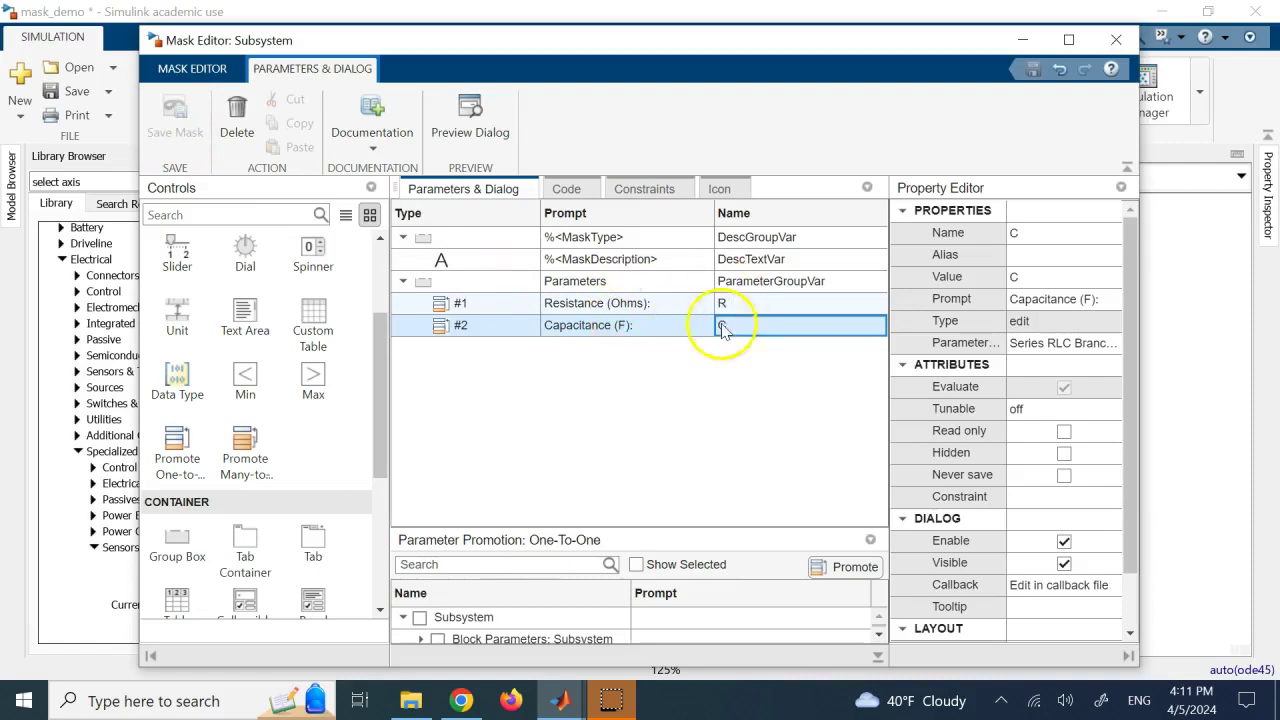
pyautogui.click(1101, 41)
pyautogui.rightClick(886, 298)
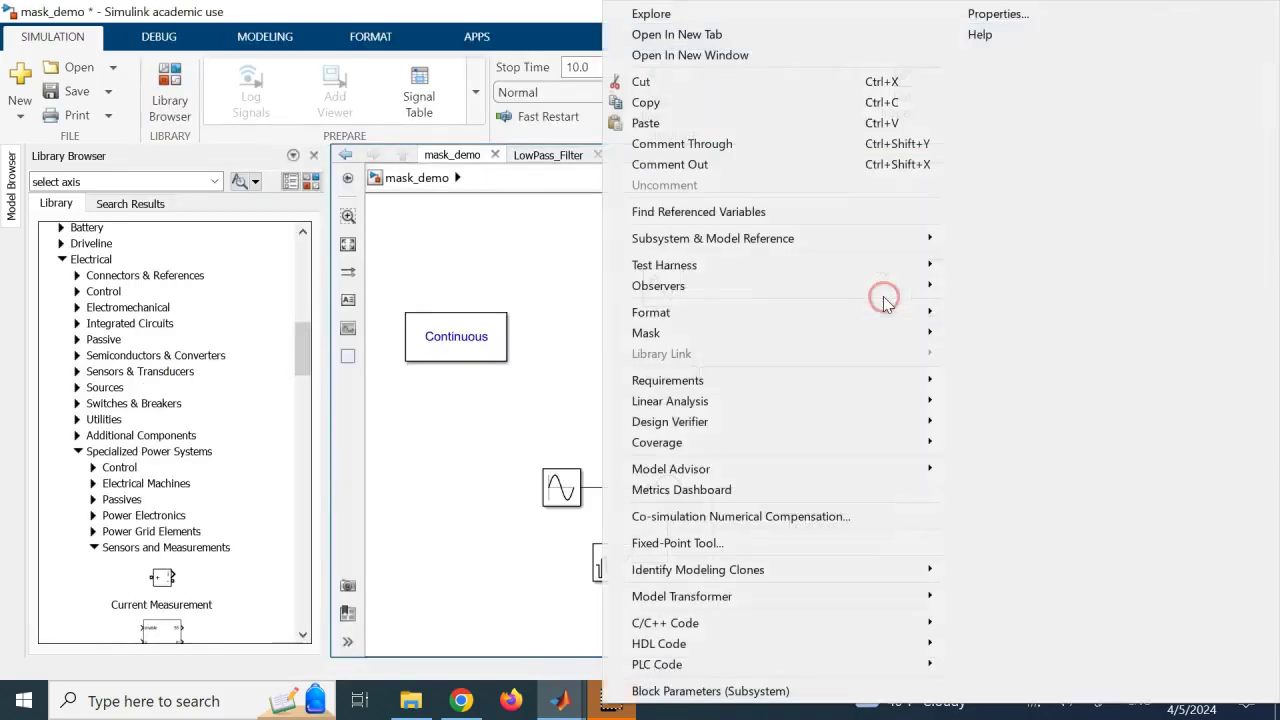
pyautogui.moveTo(834, 332)
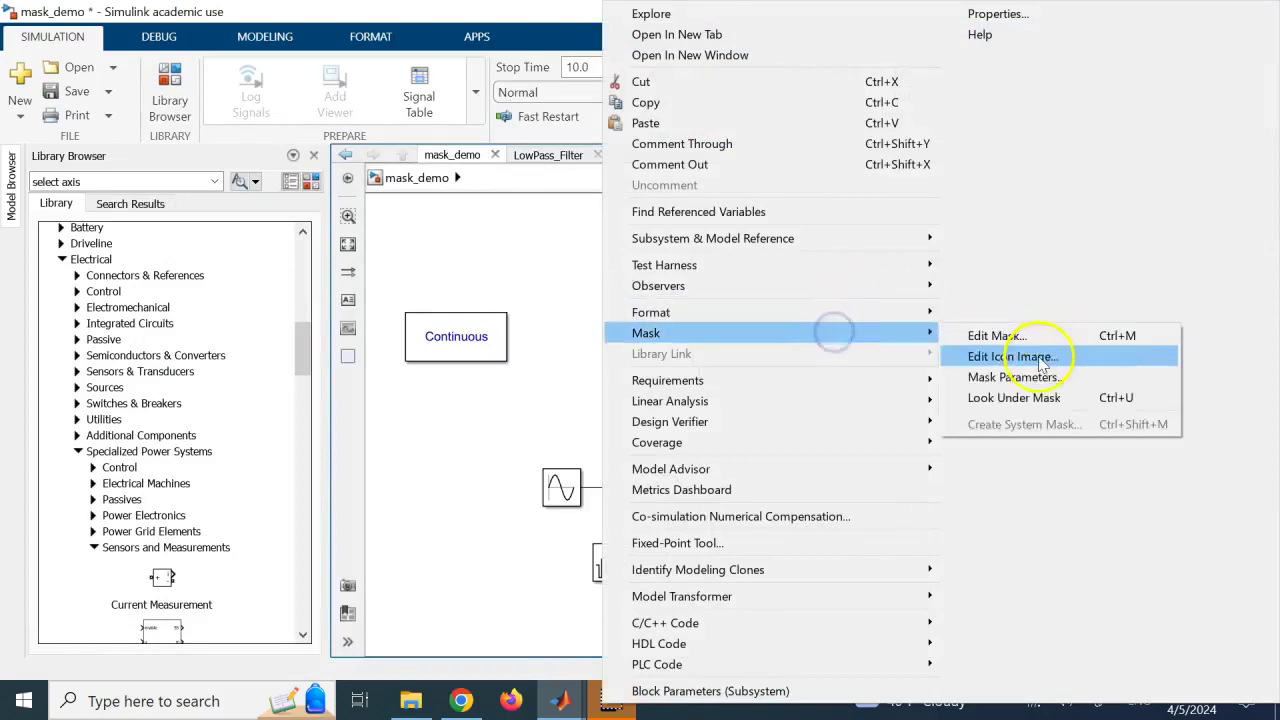
pyautogui.click(1028, 397)
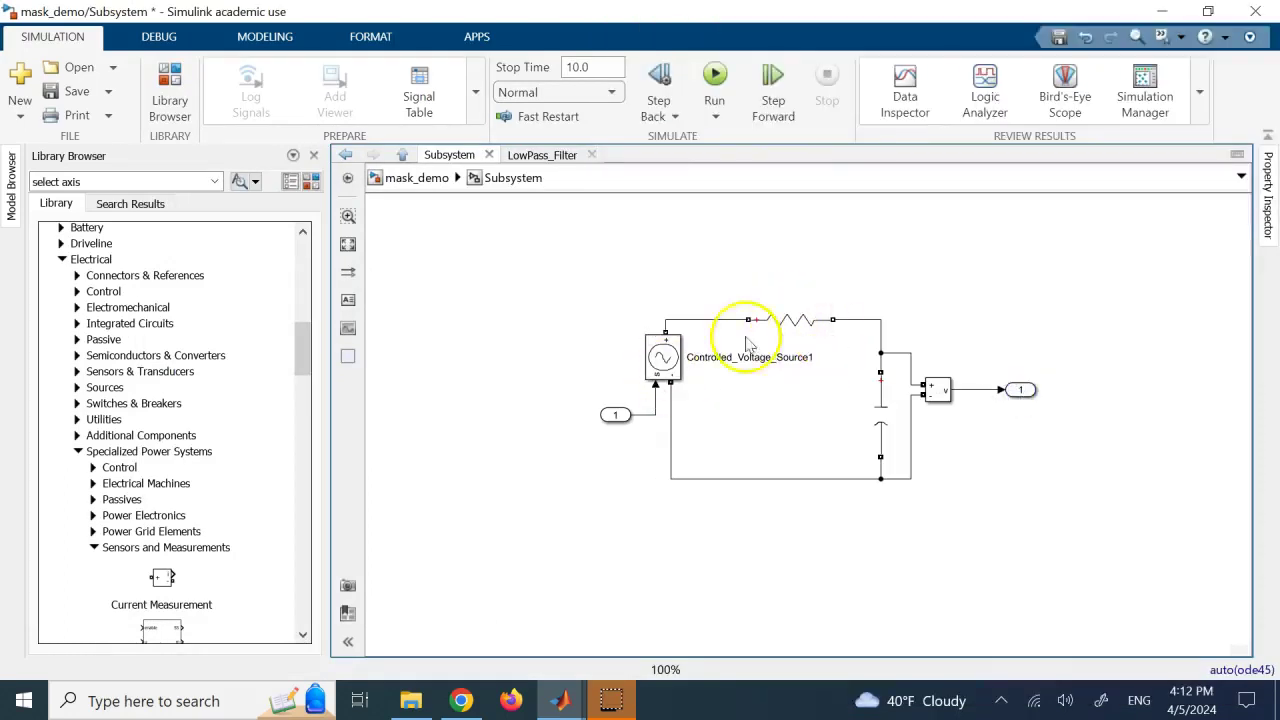
pyautogui.doubleClick(762, 340)
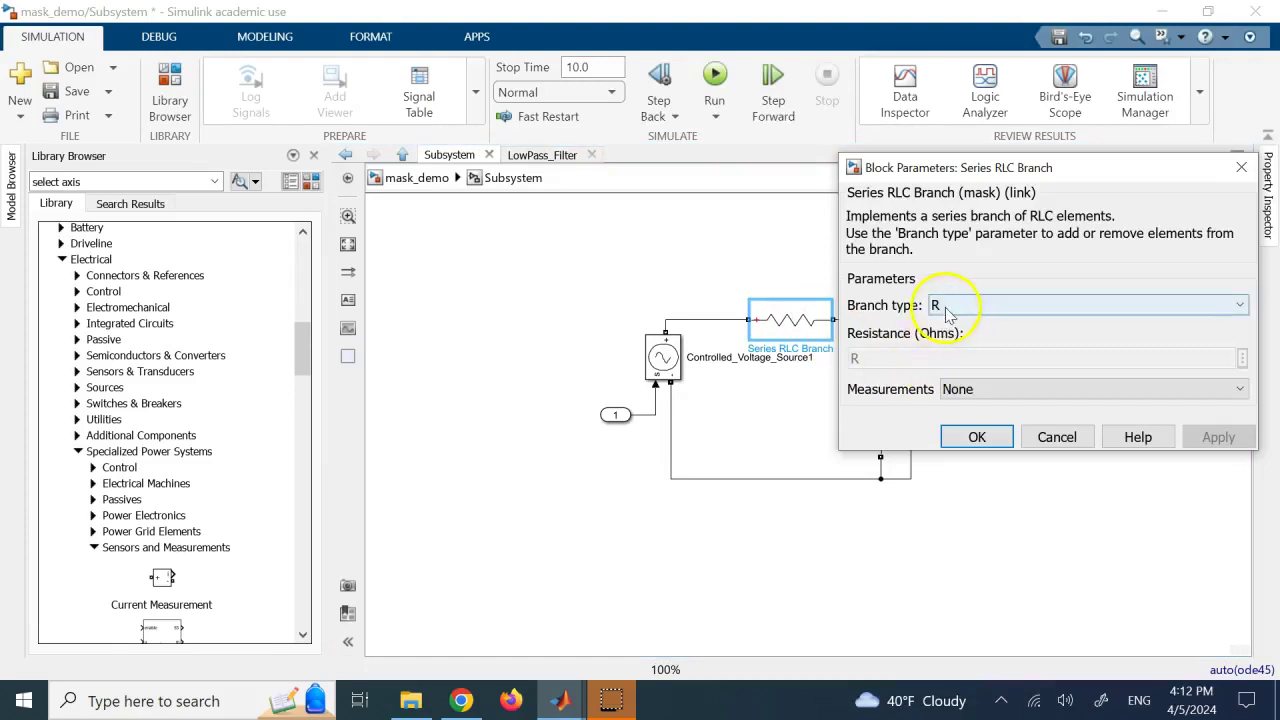
pyautogui.click(977, 437)
pyautogui.click(937, 392)
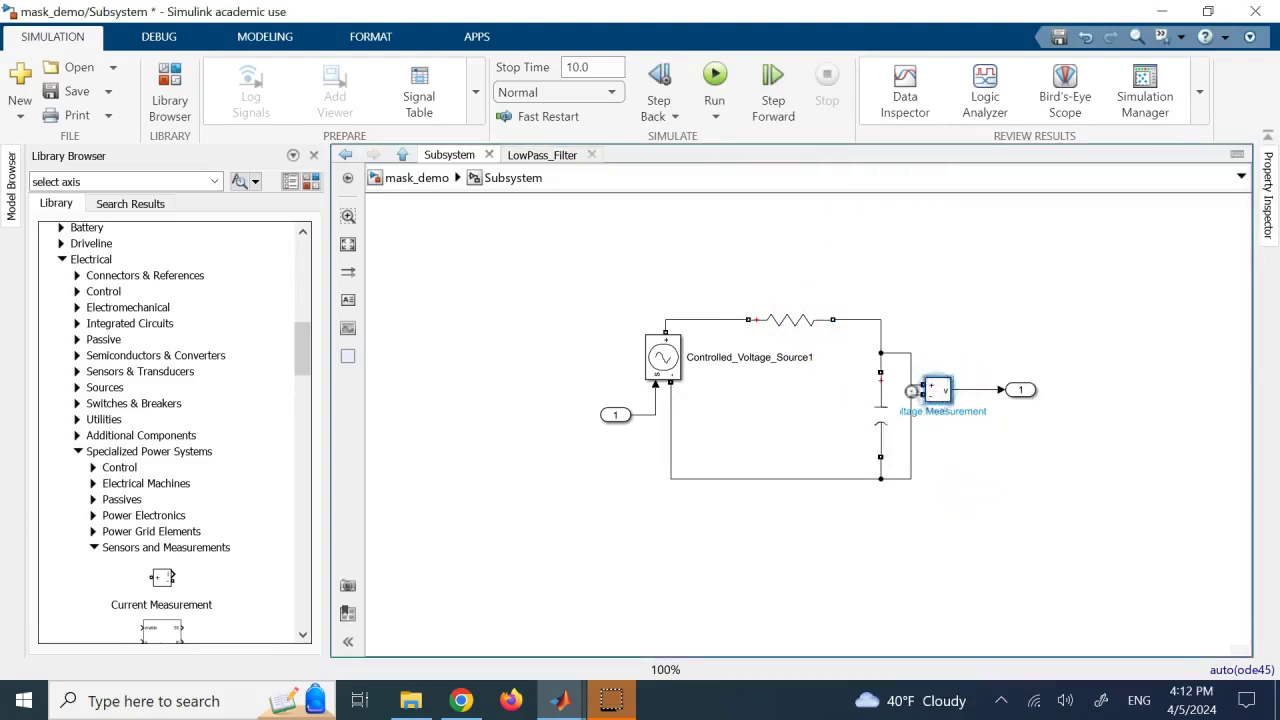
pyautogui.doubleClick(880, 430)
pyautogui.click(571, 544)
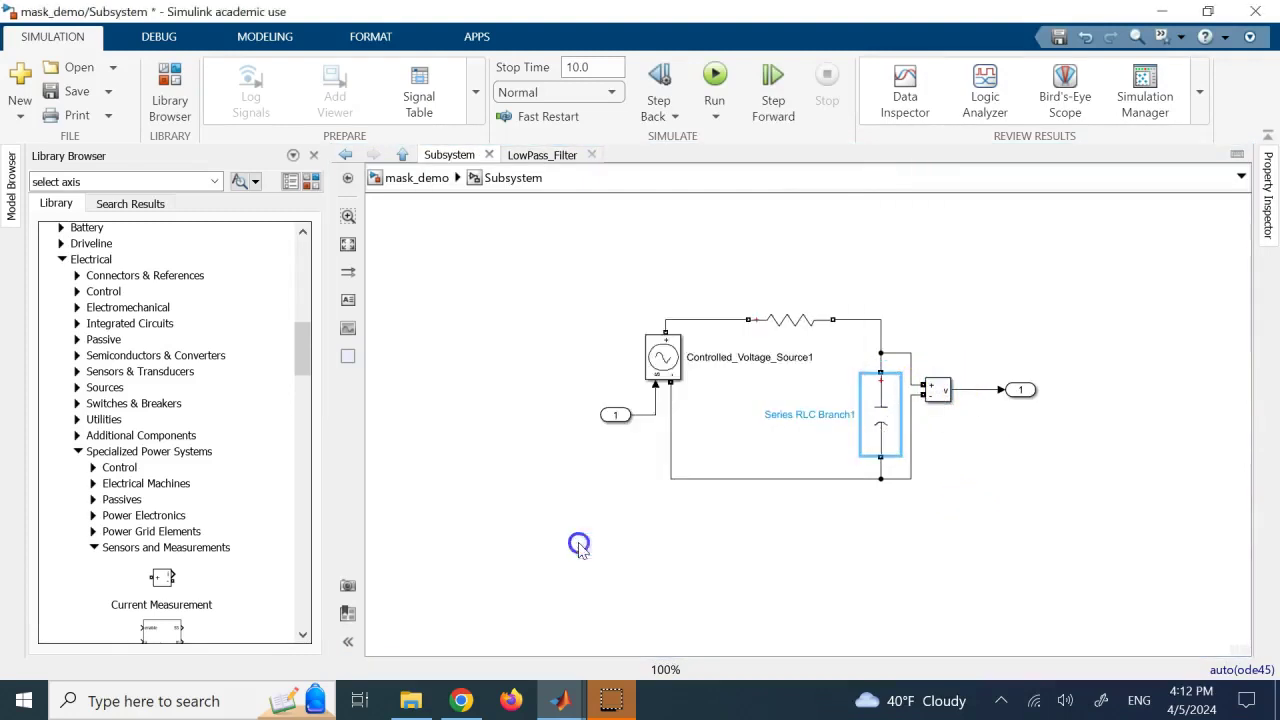
pyautogui.click(417, 177)
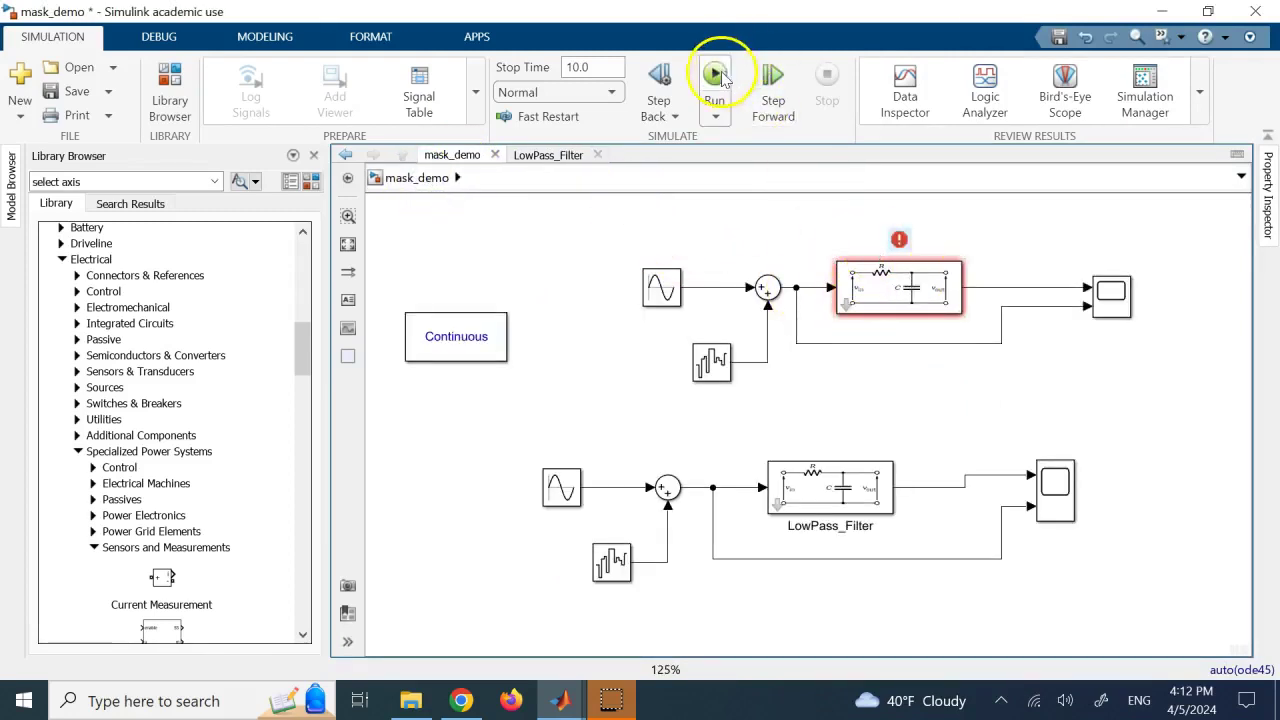
# Enter Resistance 2000 and Capacitance 100e-6 in the Subsystem's mask dialog and apply
pyautogui.doubleClick(888, 282)
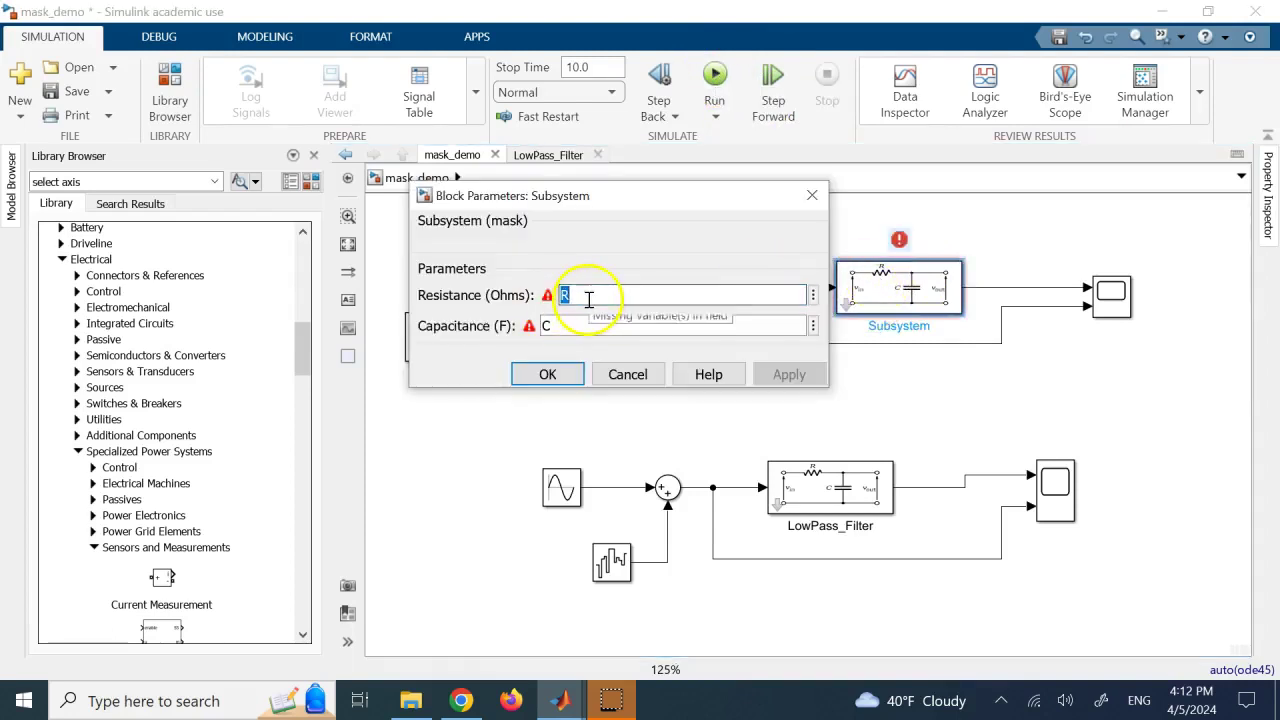
pyautogui.write('2000')
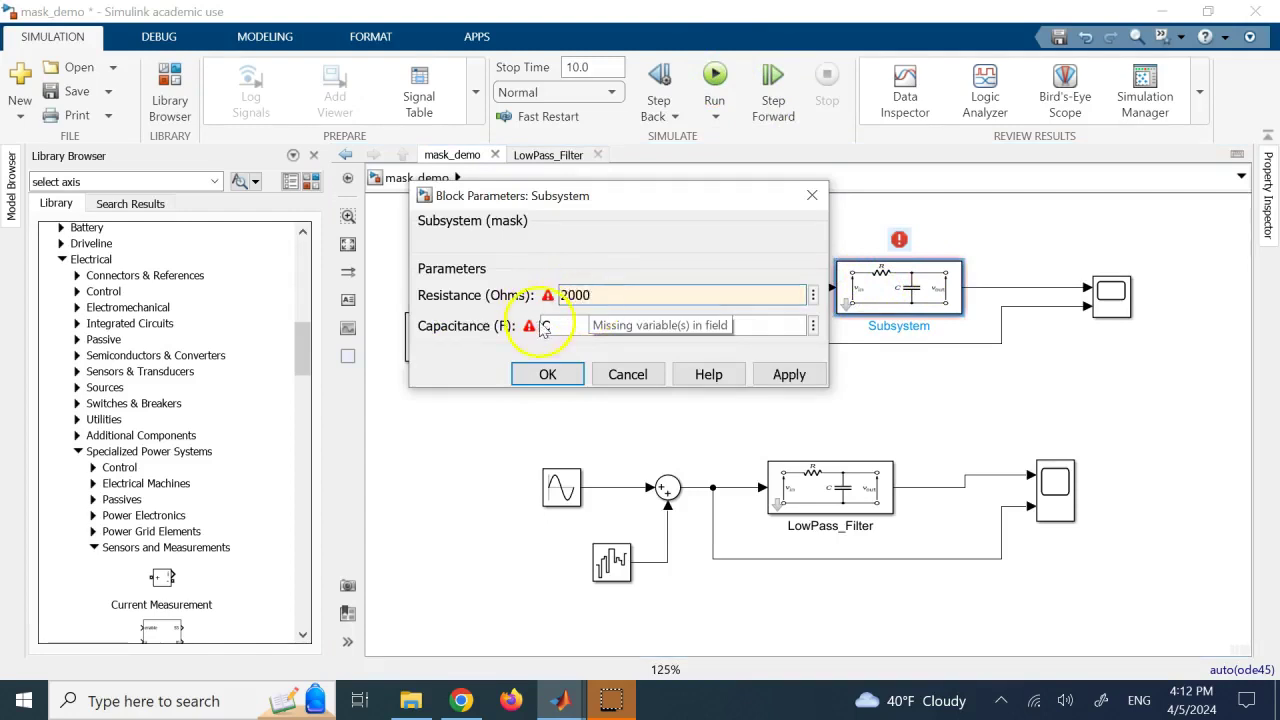
pyautogui.doubleClick(565, 324)
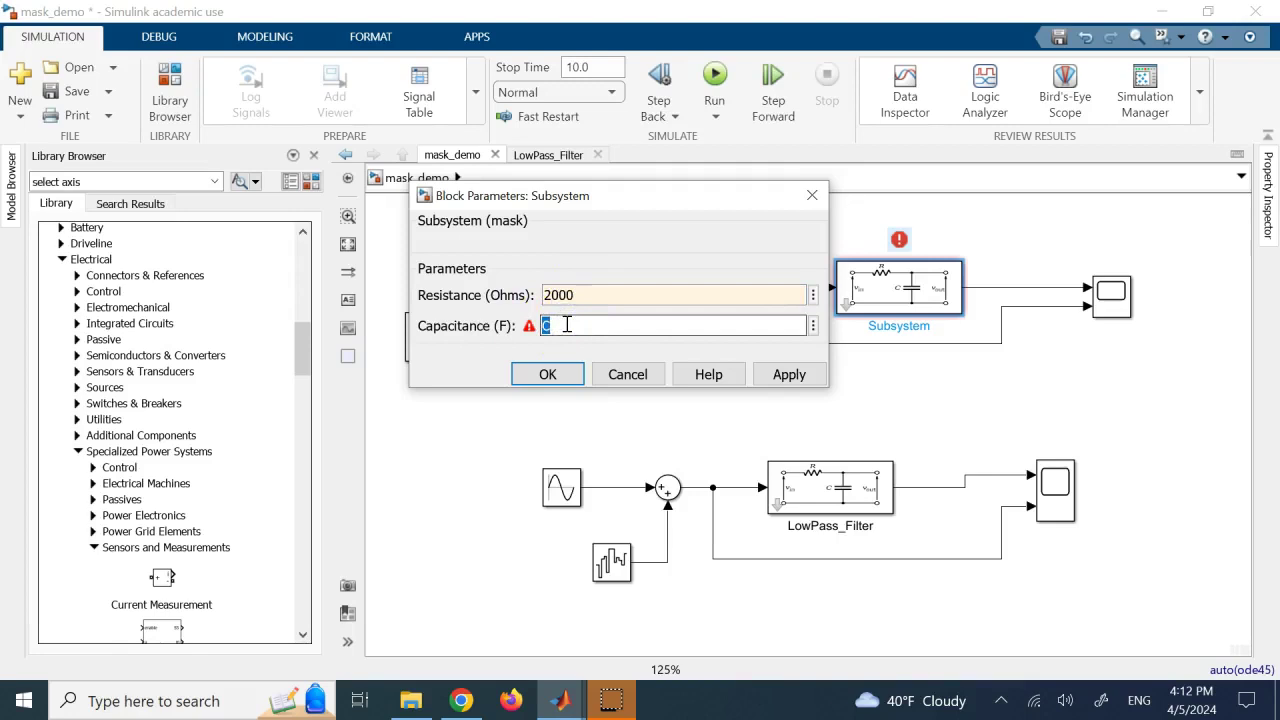
pyautogui.write('100e-6')
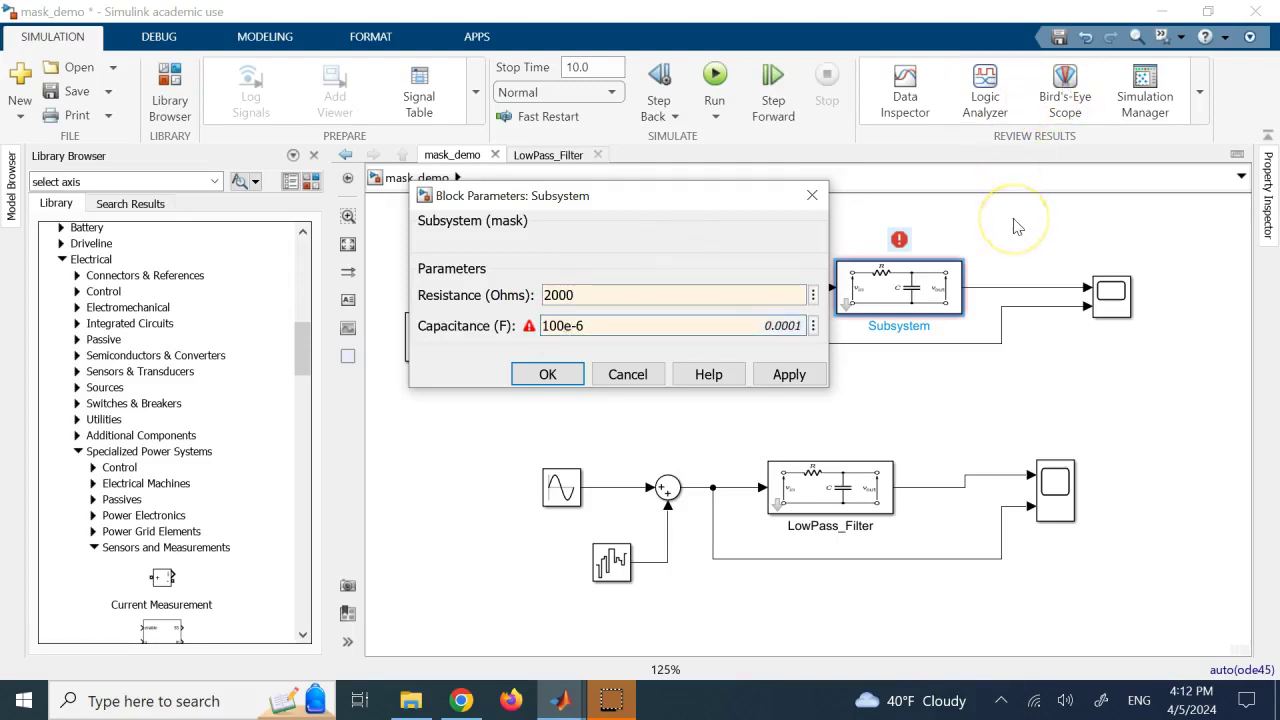
pyautogui.click(863, 219)
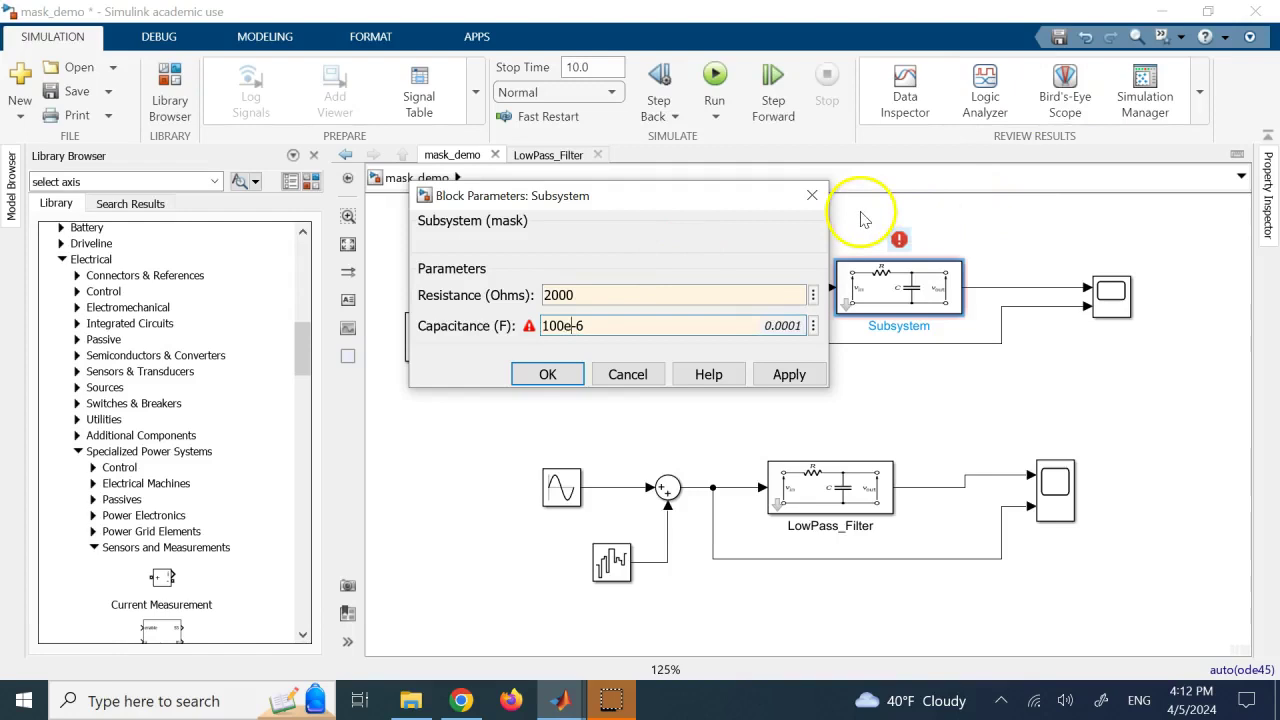
pyautogui.click(547, 374)
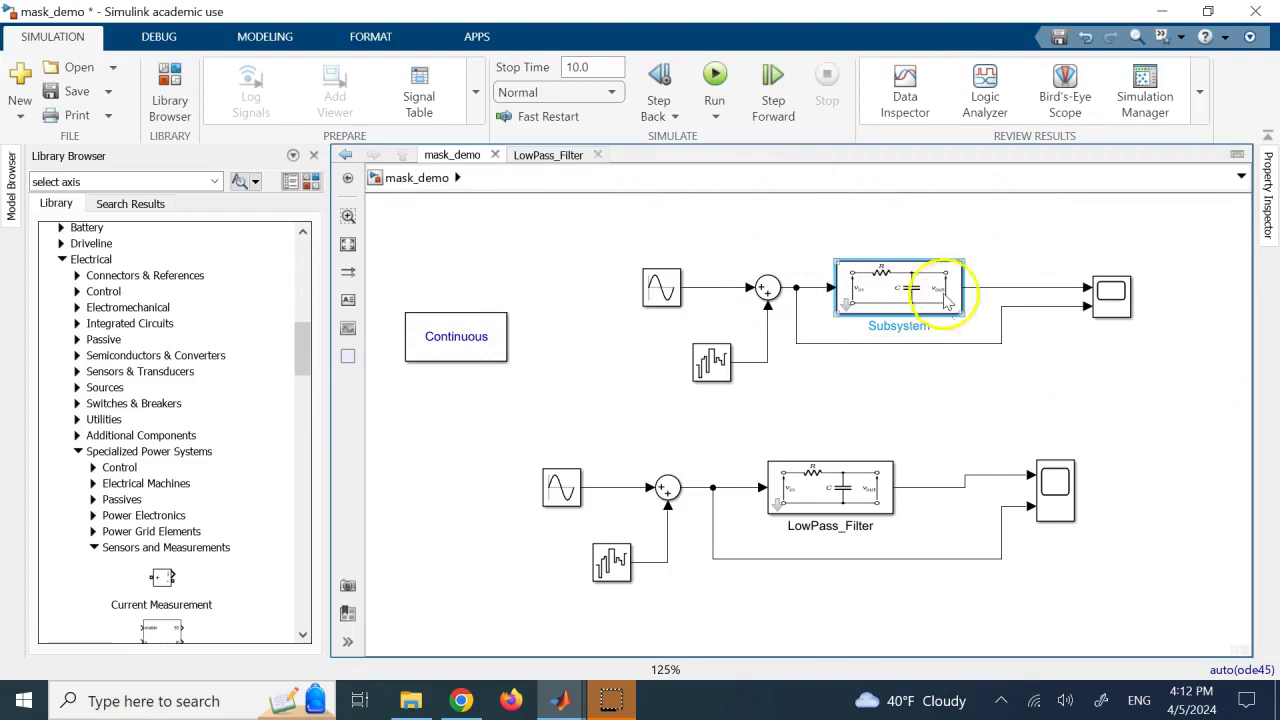
# Run the mask_demo simulation and inspect Scope1's smoothed versus noisy Sum1 traces
pyautogui.click(714, 72)
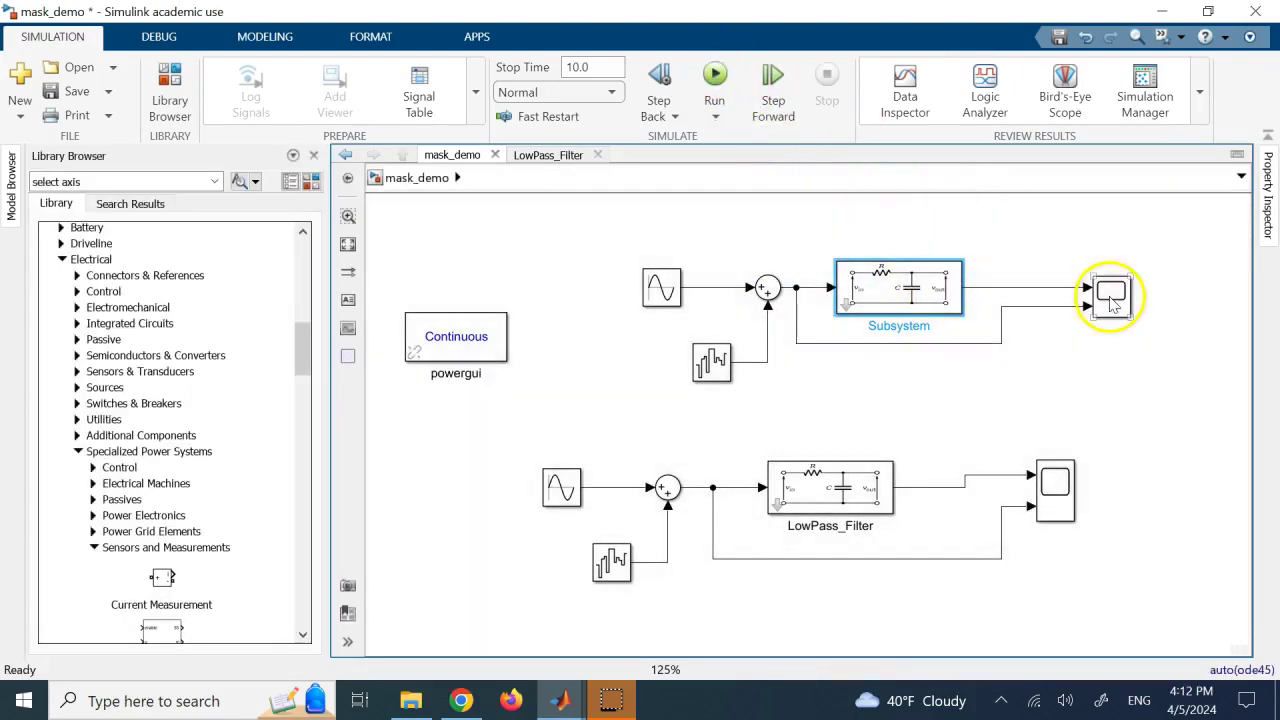
pyautogui.click(1111, 298)
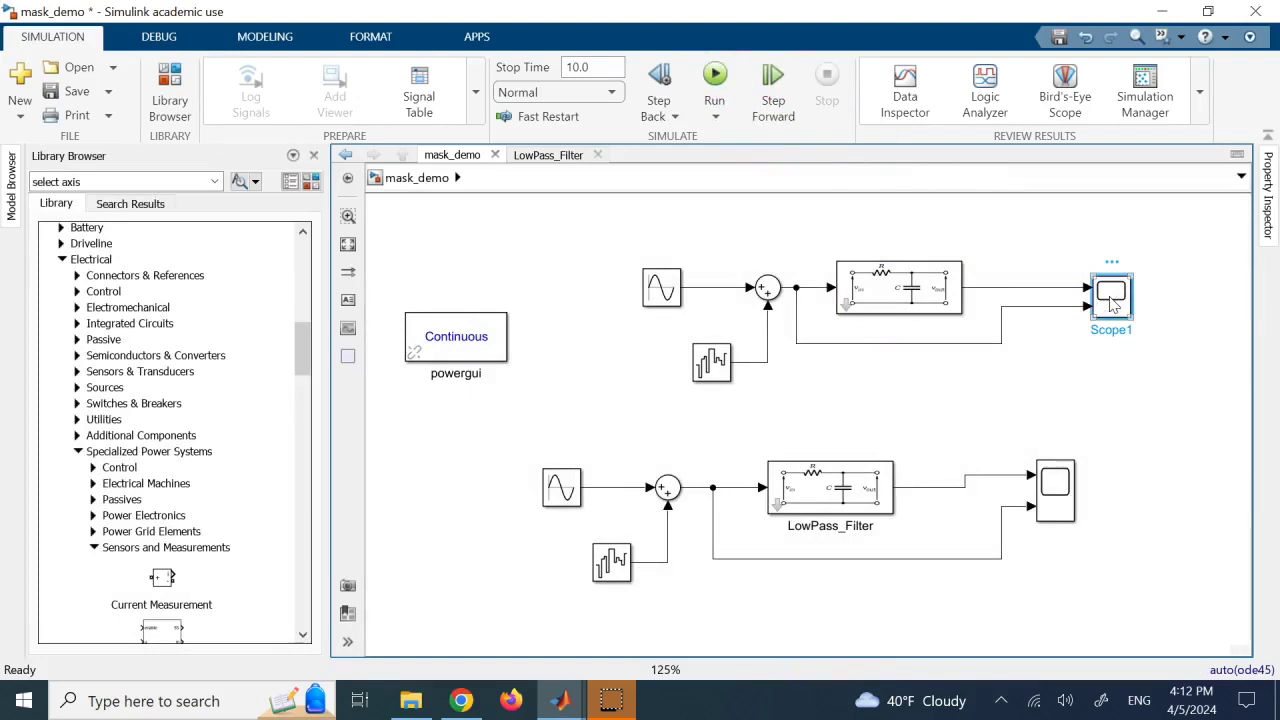
pyautogui.doubleClick(1112, 296)
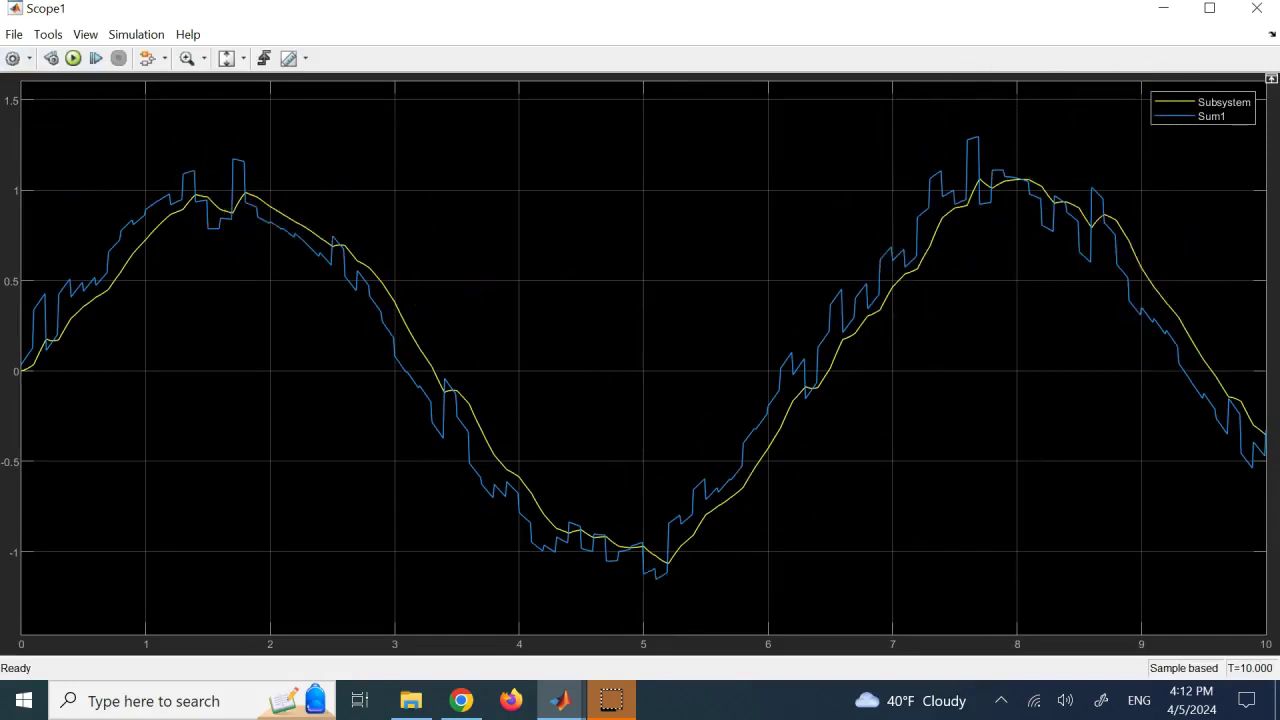
pyautogui.click(1272, 10)
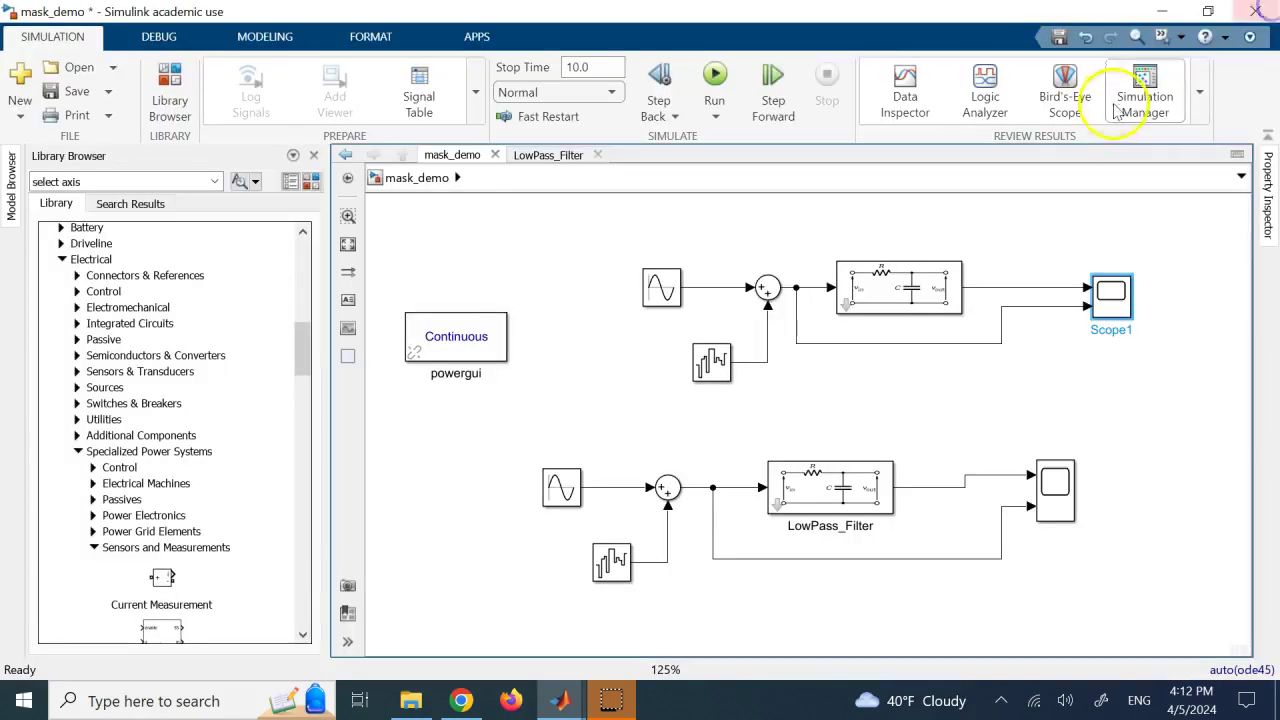
# Label the Subsystem's output line to Scope1 'filtered' and pick the lower feedback line next
pyautogui.click(1022, 289)
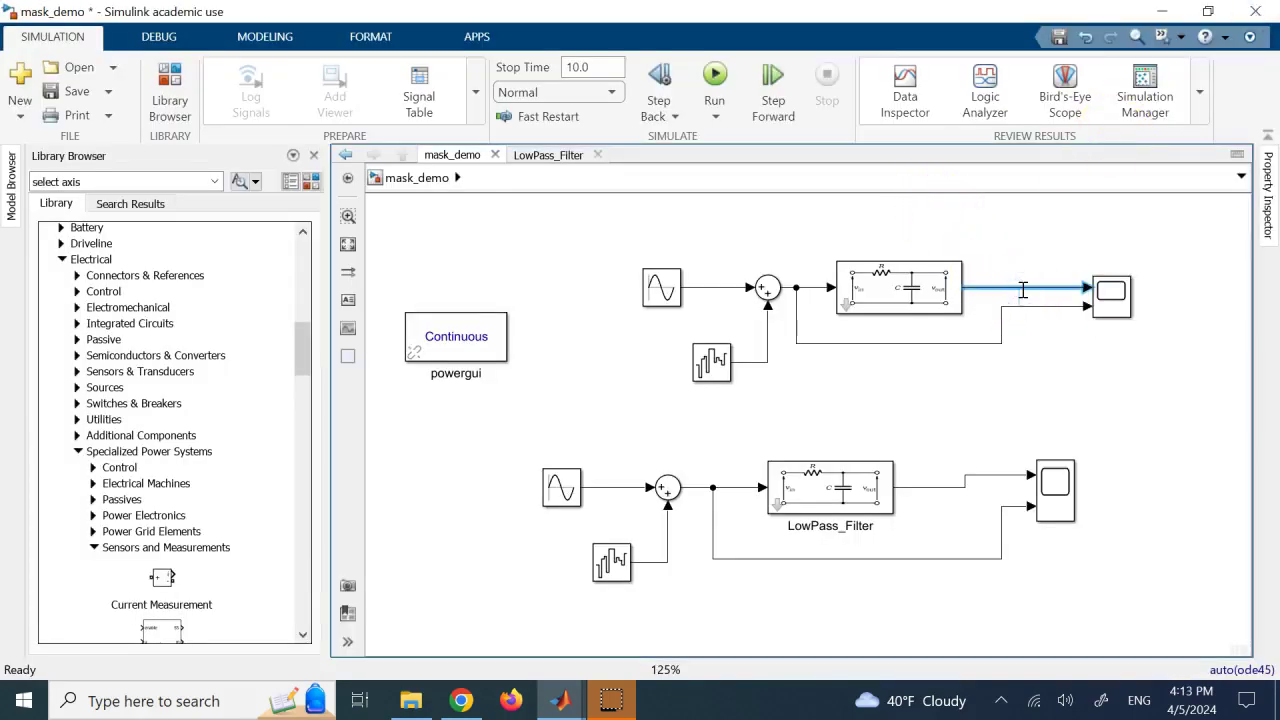
pyautogui.write('filtered')
pyautogui.click(1028, 345)
pyautogui.click(1033, 343)
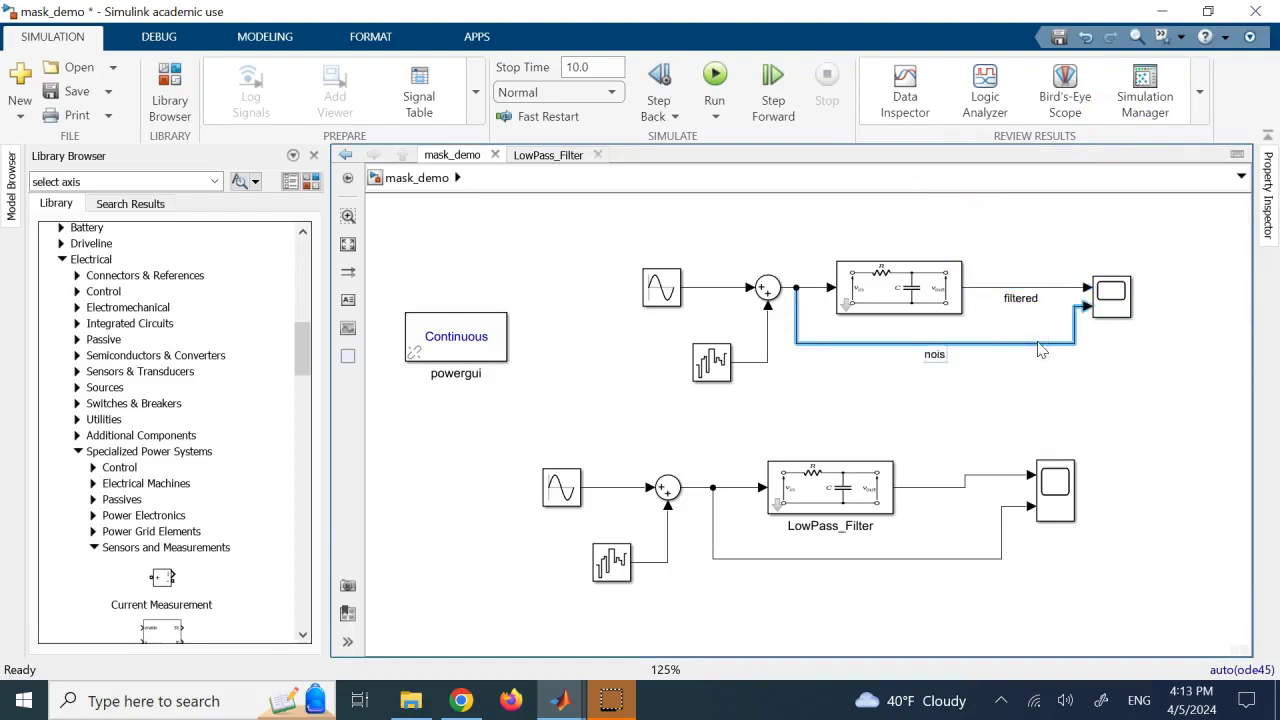
# Commit the 'noisy' signal label, rerun the simulation and check the labelled traces in Scope1
pyautogui.click(1143, 388)
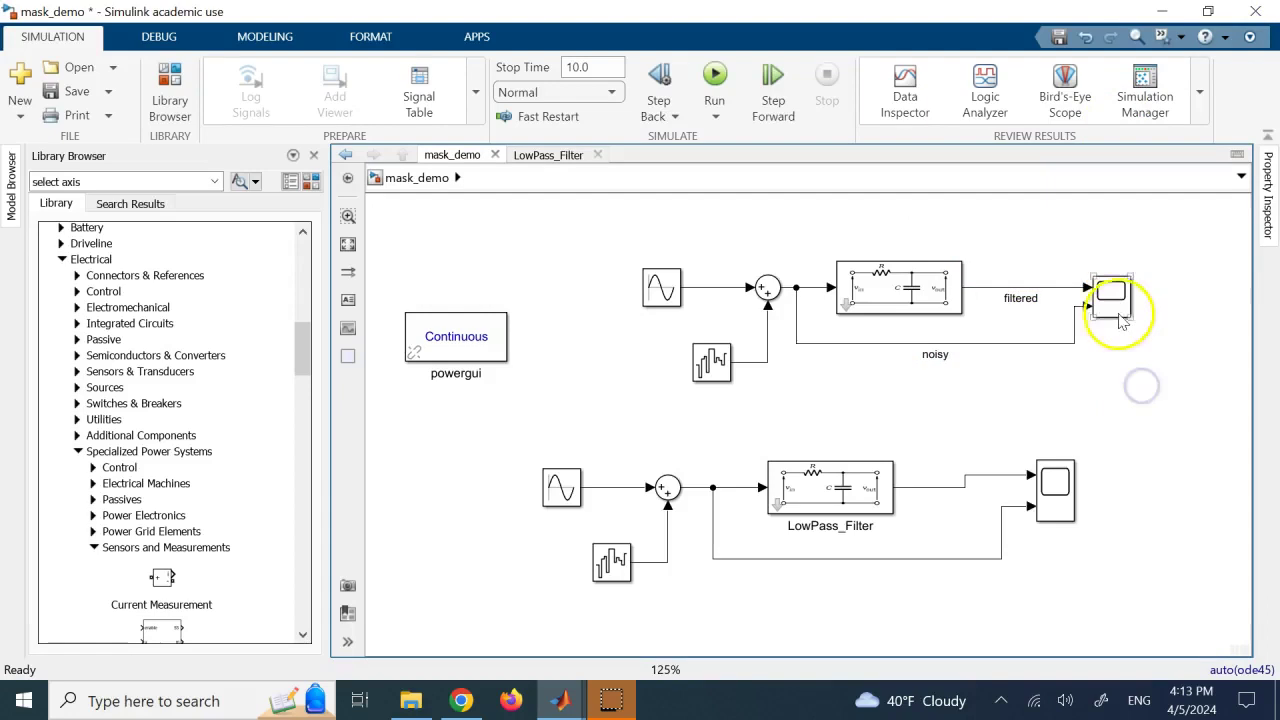
pyautogui.click(729, 78)
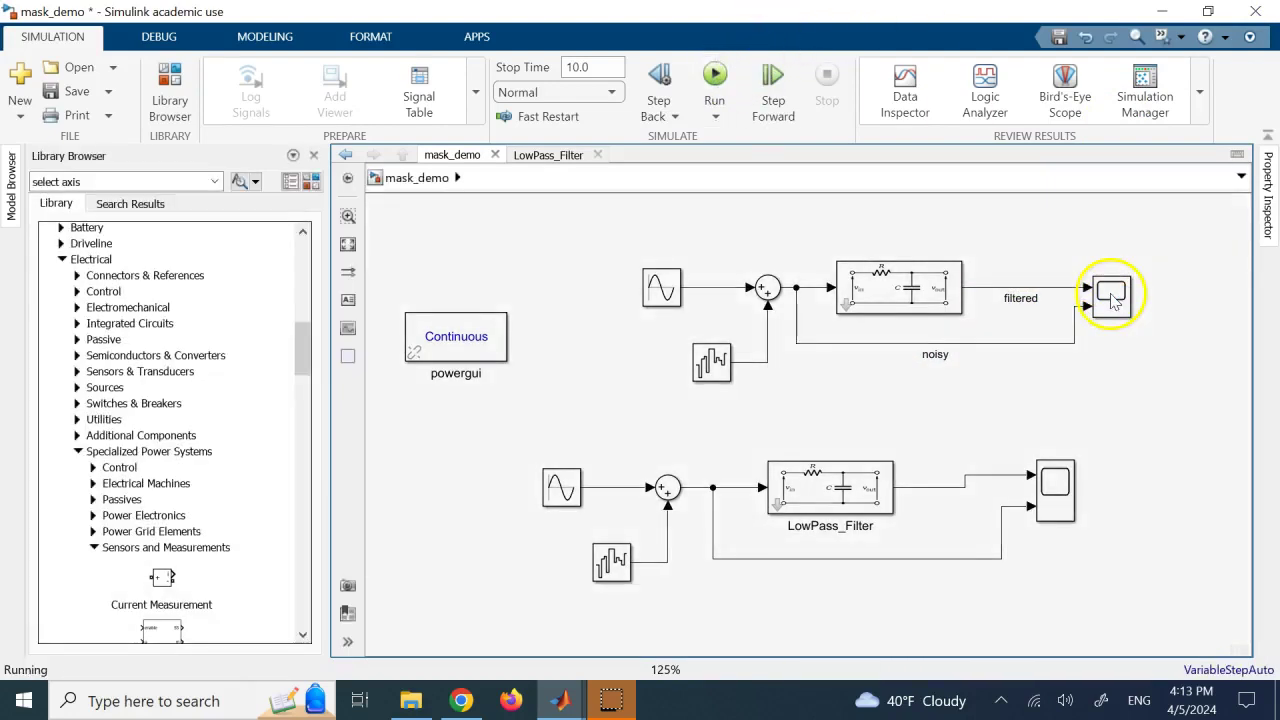
pyautogui.doubleClick(1111, 296)
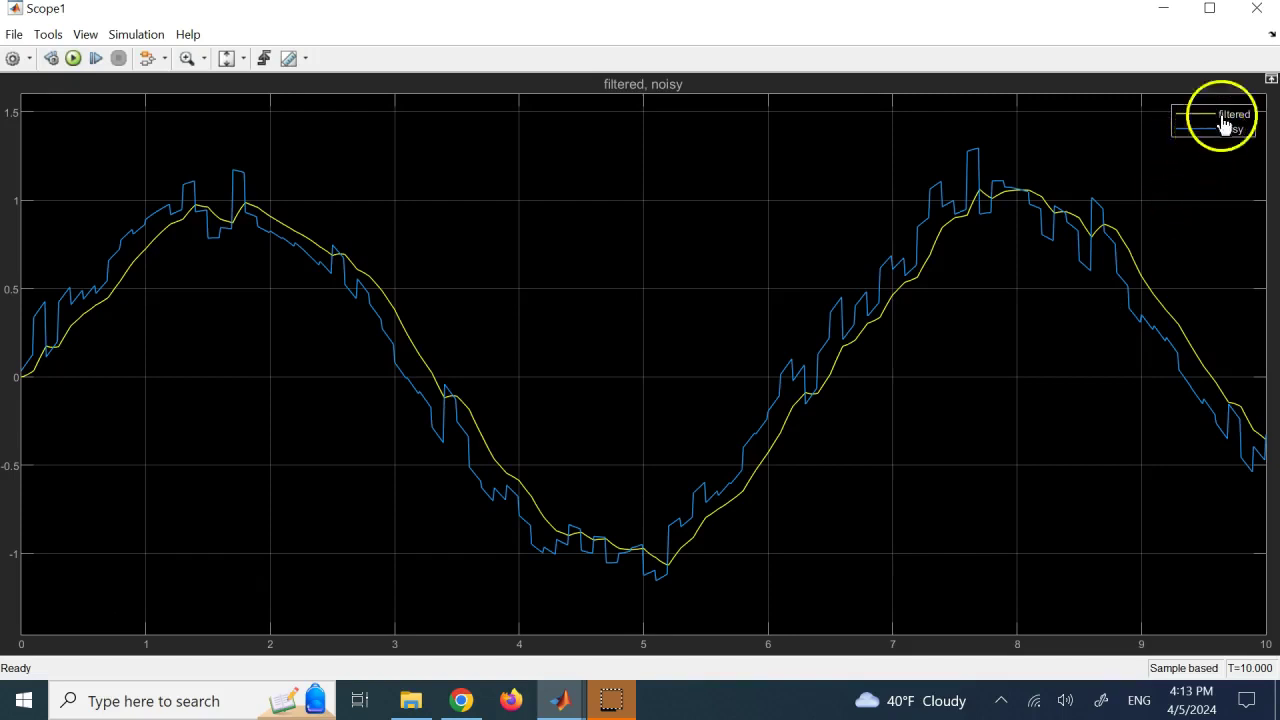
pyautogui.click(1256, 8)
# Change the Subsystem's Resistance (Ohms) from 2000 to 10000
pyautogui.doubleClick(889, 304)
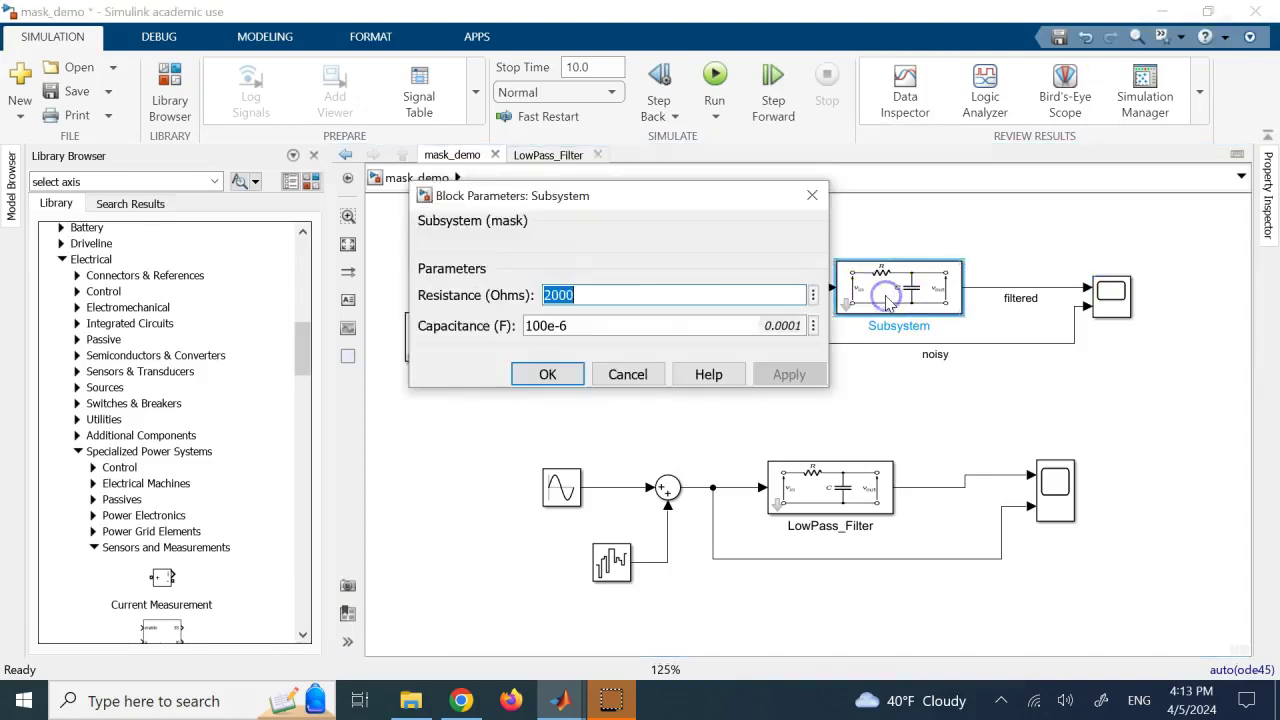
pyautogui.doubleClick(637, 295)
pyautogui.click(592, 295)
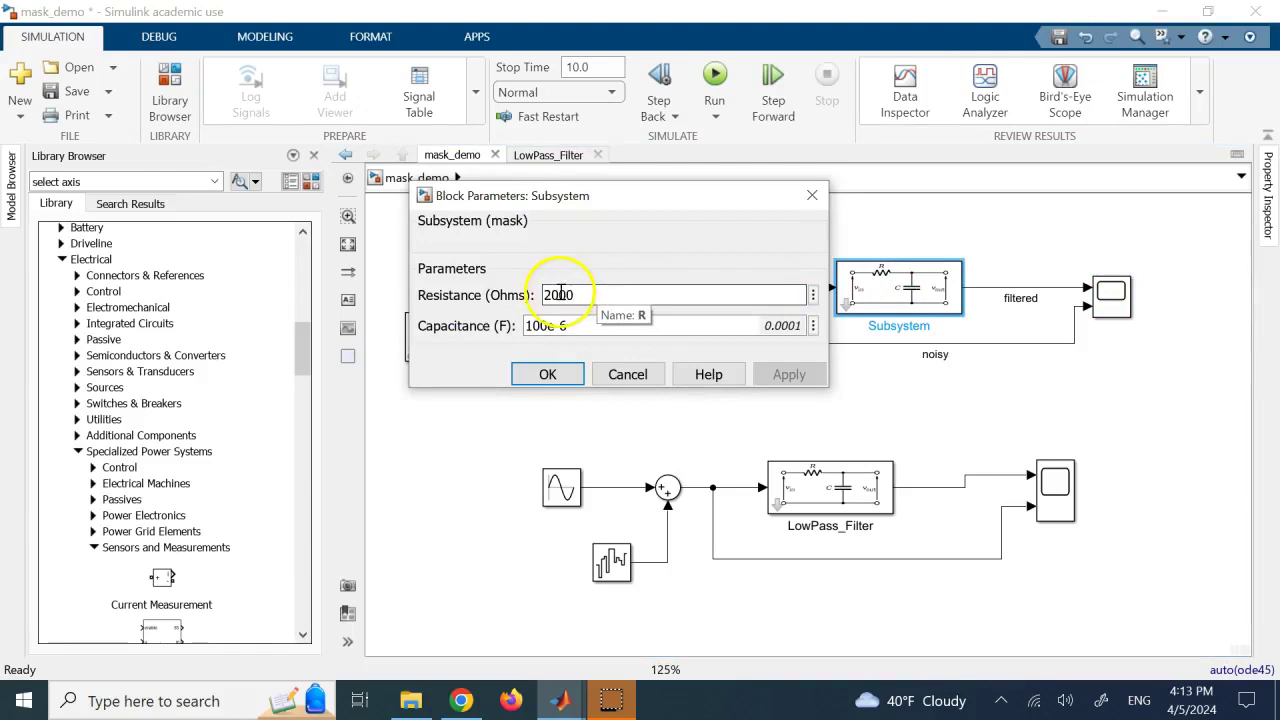
pyautogui.doubleClick(543, 295)
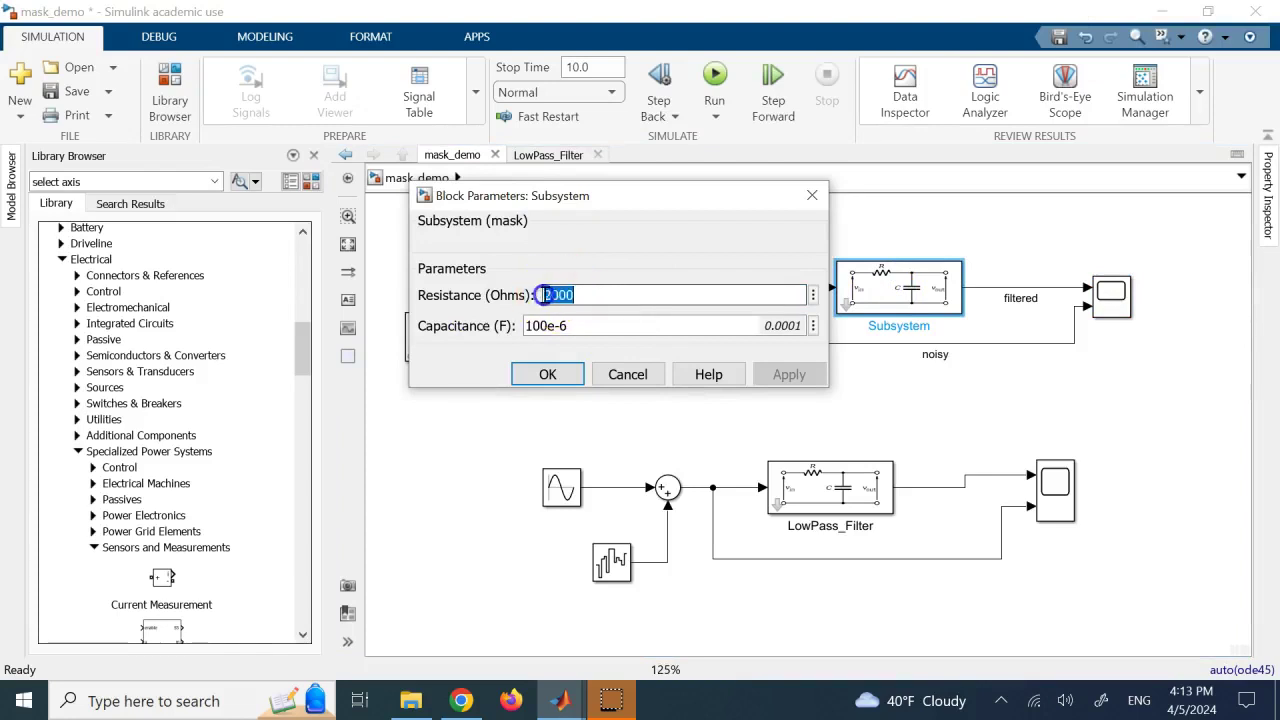
pyautogui.press('Delete')
pyautogui.write('1')
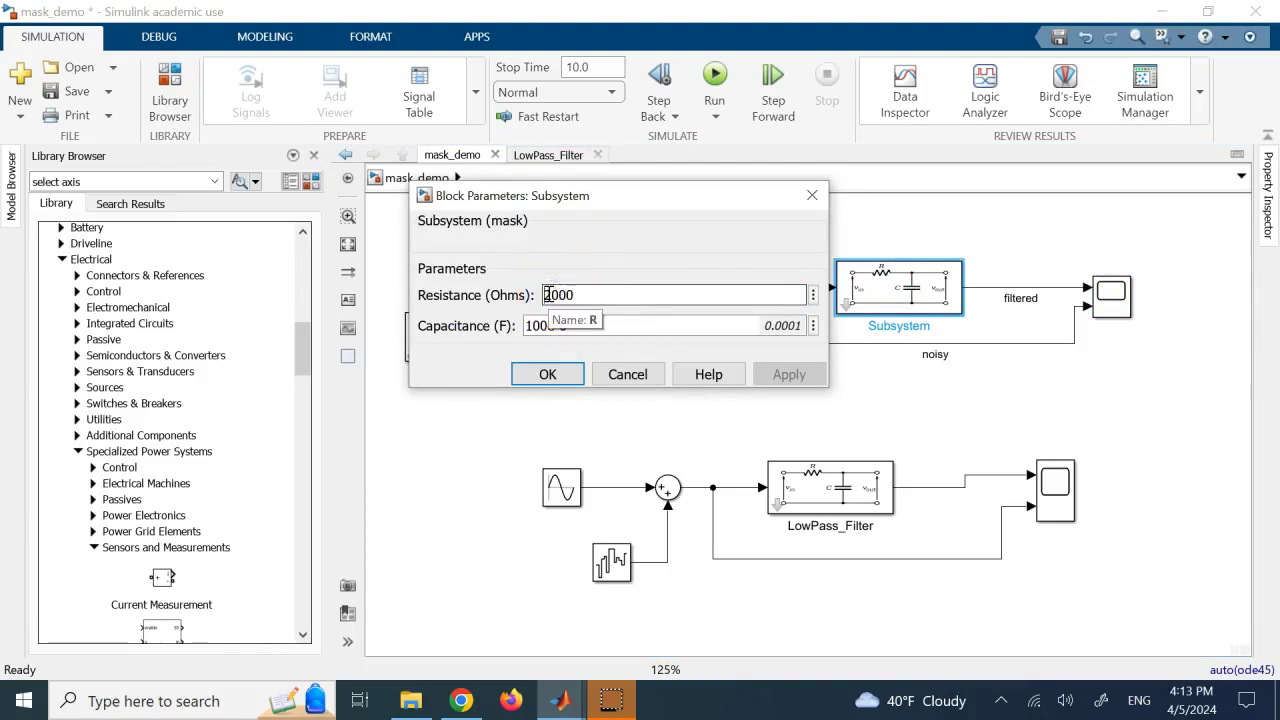
pyautogui.press('Delete')
pyautogui.write('10')
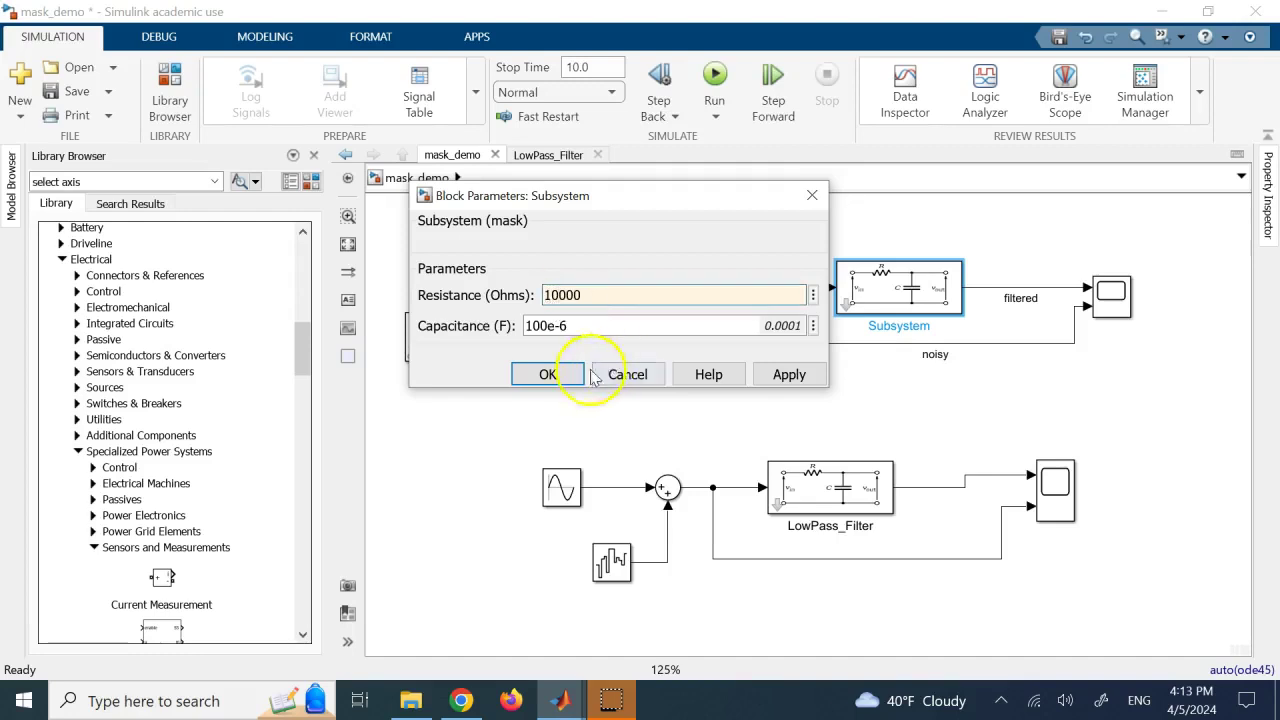
pyautogui.click(548, 374)
# Rerun the simulation and view the smoother, smaller filtered curve in Scope1
pyautogui.click(712, 70)
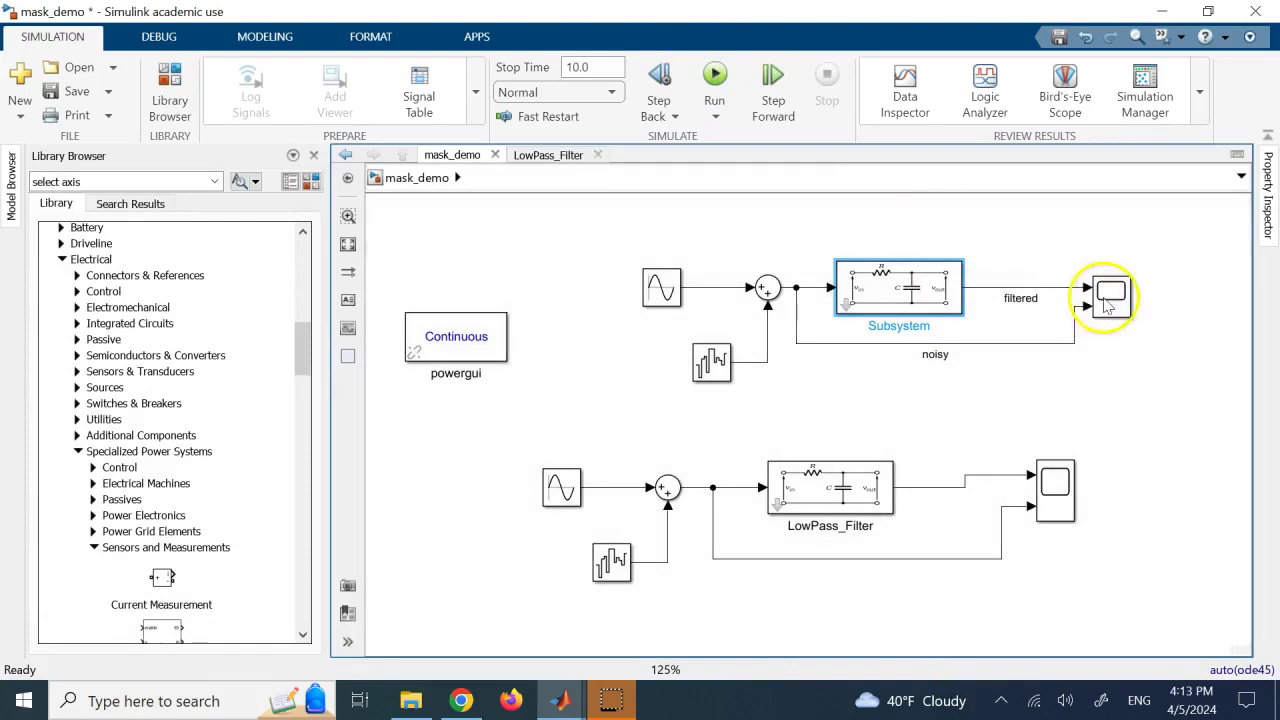
pyautogui.doubleClick(1111, 295)
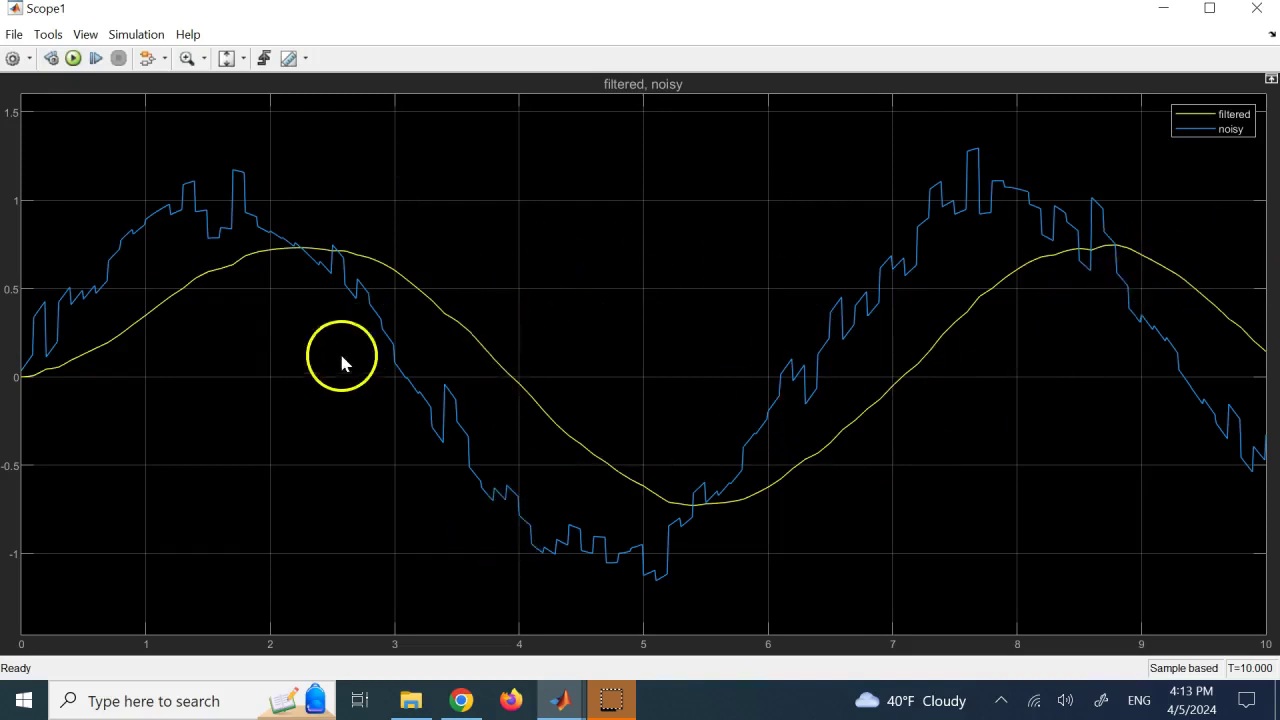
pyautogui.click(1257, 8)
# Resize the lower Scope block and reroute its direct wire below LowPass_Filter
pyautogui.click(943, 431)
pyautogui.click(1057, 512)
pyautogui.moveTo(1075, 518); pyautogui.dragTo(1082, 512)
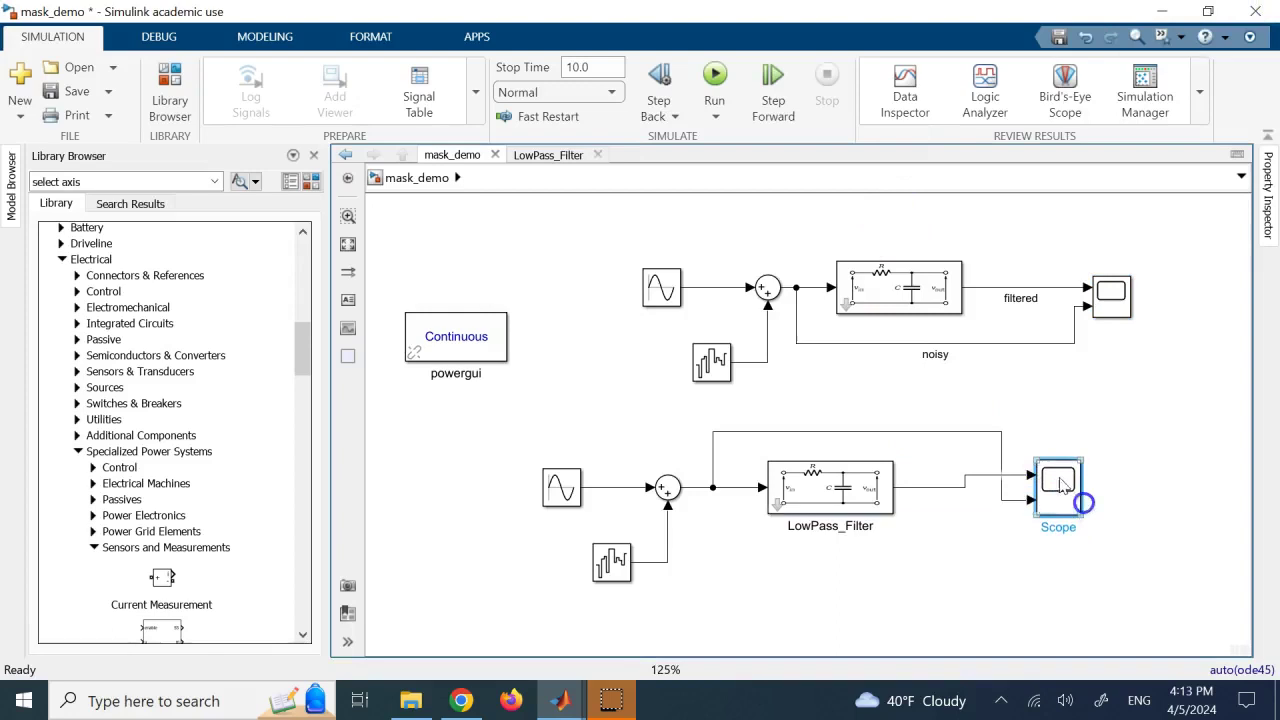
pyautogui.moveTo(982, 433); pyautogui.dragTo(971, 575)
pyautogui.click(929, 397)
# Look under the Subsystem's mask and open Controlled_Voltage_Source1's parameters
pyautogui.rightClick(928, 305)
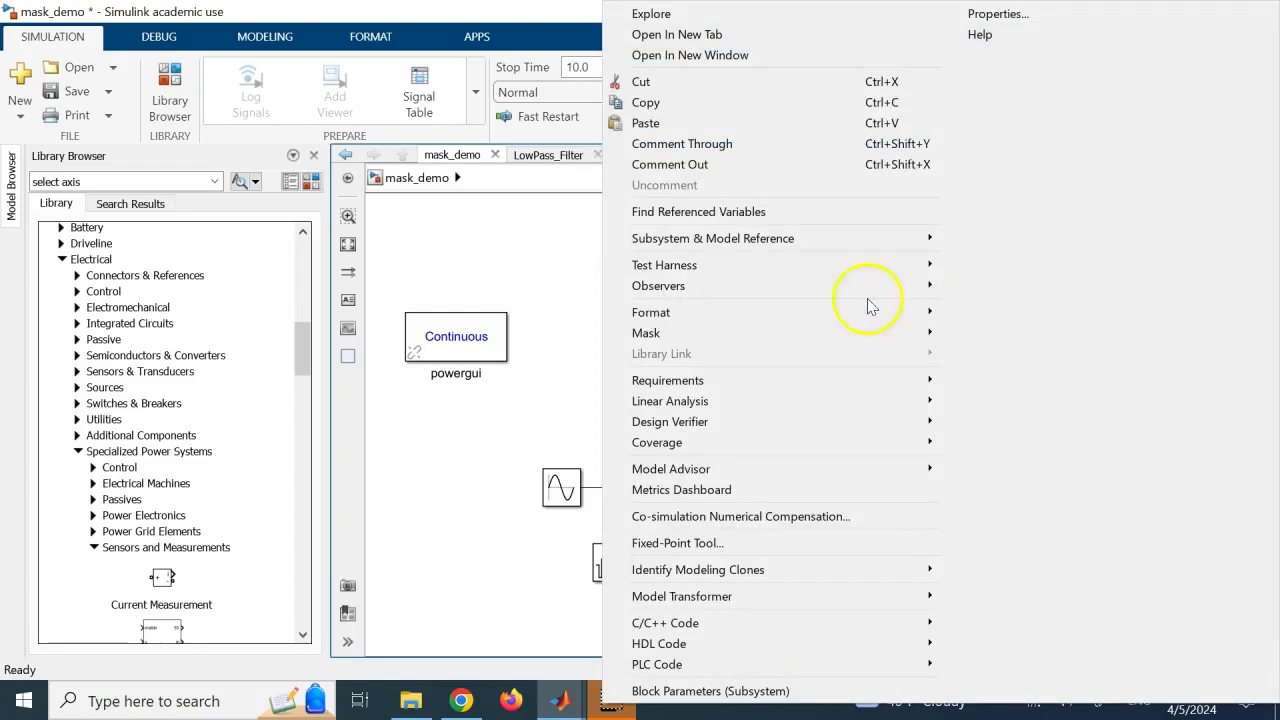
pyautogui.moveTo(806, 335)
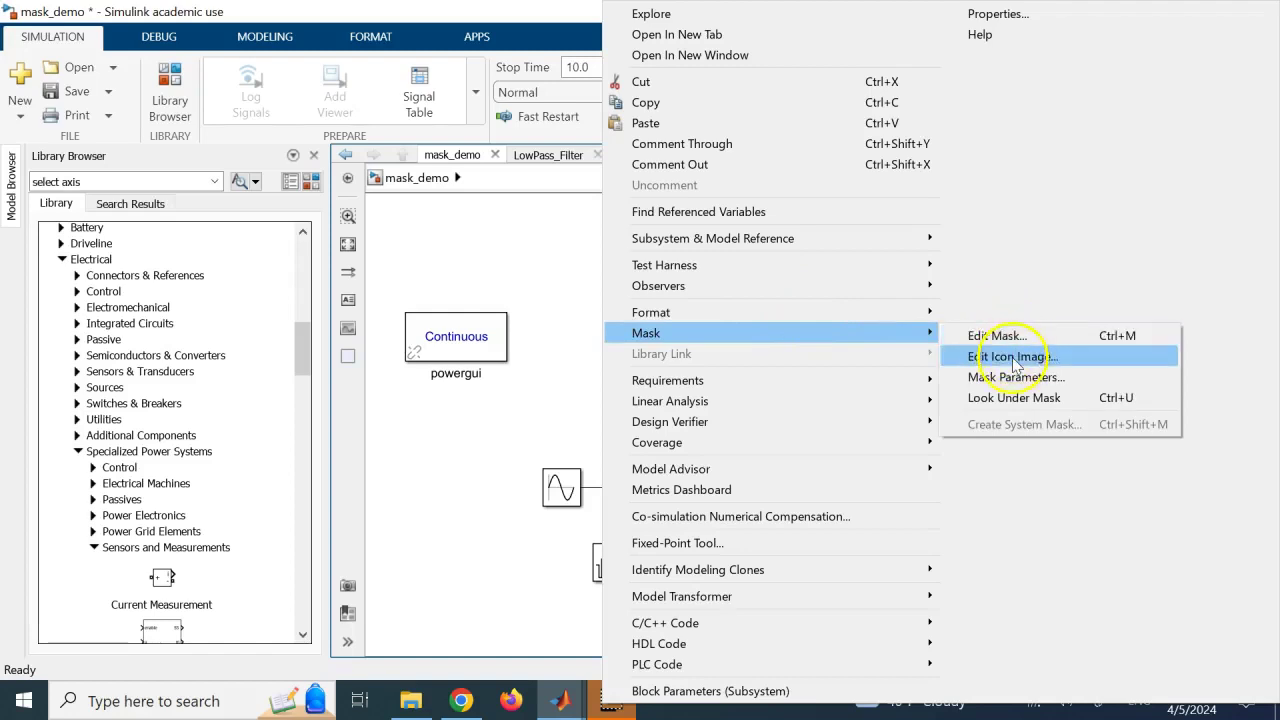
pyautogui.click(985, 398)
pyautogui.click(672, 362)
pyautogui.doubleClick(679, 364)
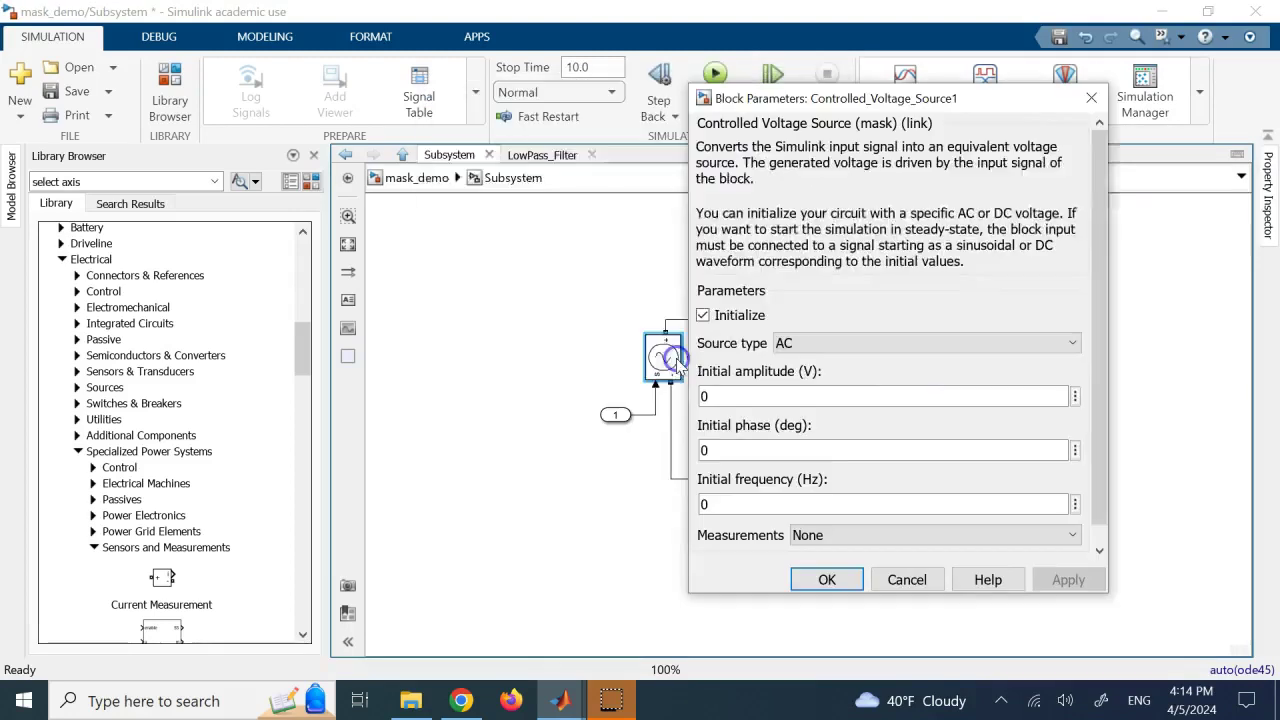
# Confirm the source's initial amplitude is 0, then cancel the dialog unchanged
pyautogui.doubleClick(768, 372)
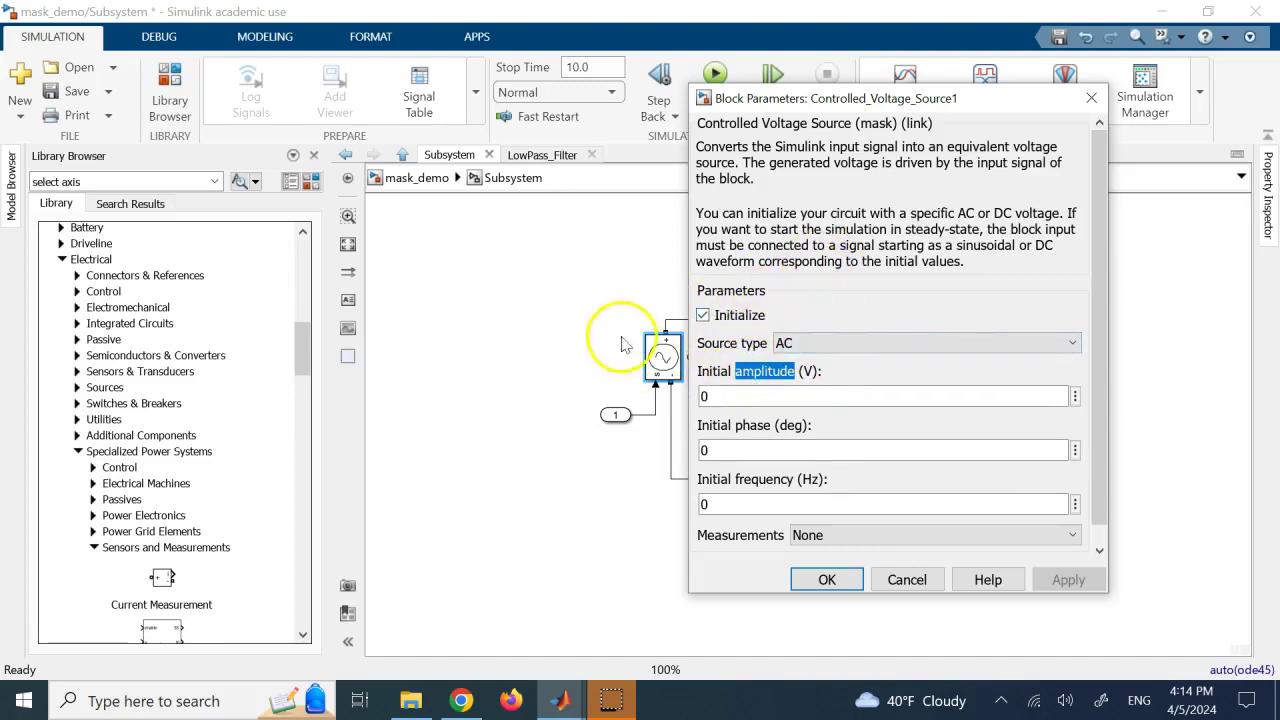
pyautogui.click(705, 396)
pyautogui.tripleClick(737, 372)
pyautogui.click(705, 394)
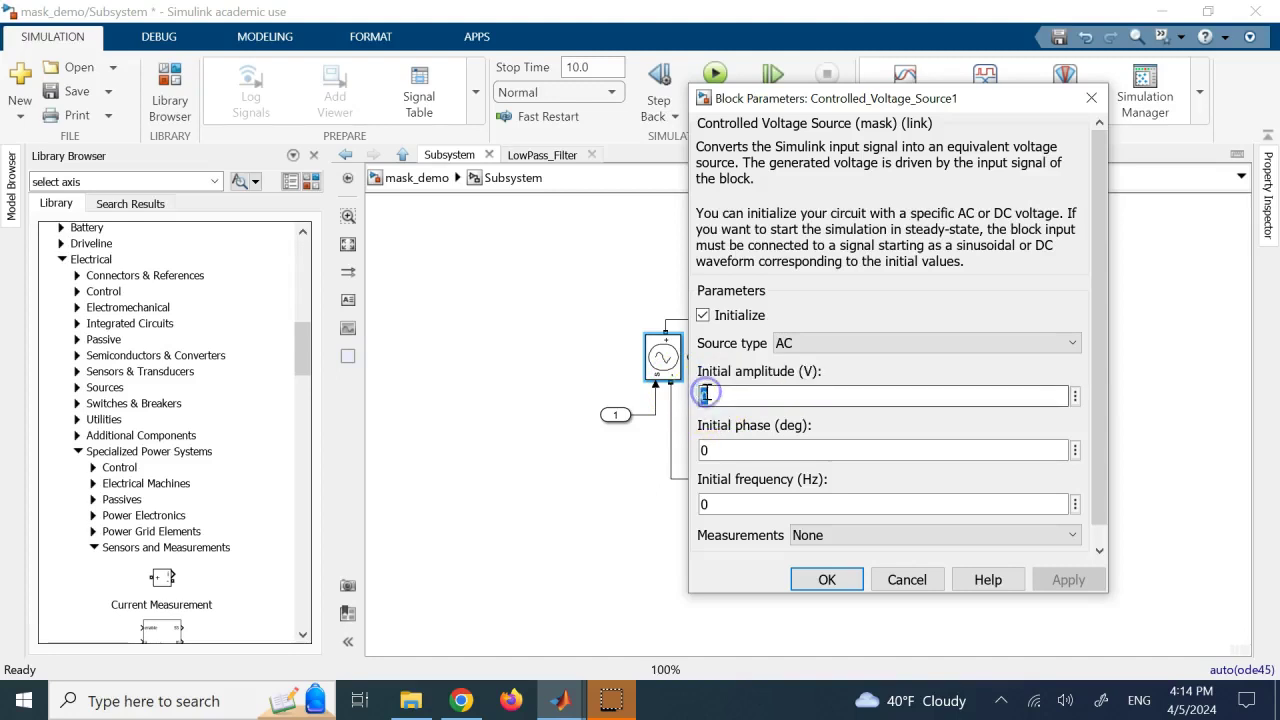
pyautogui.click(907, 580)
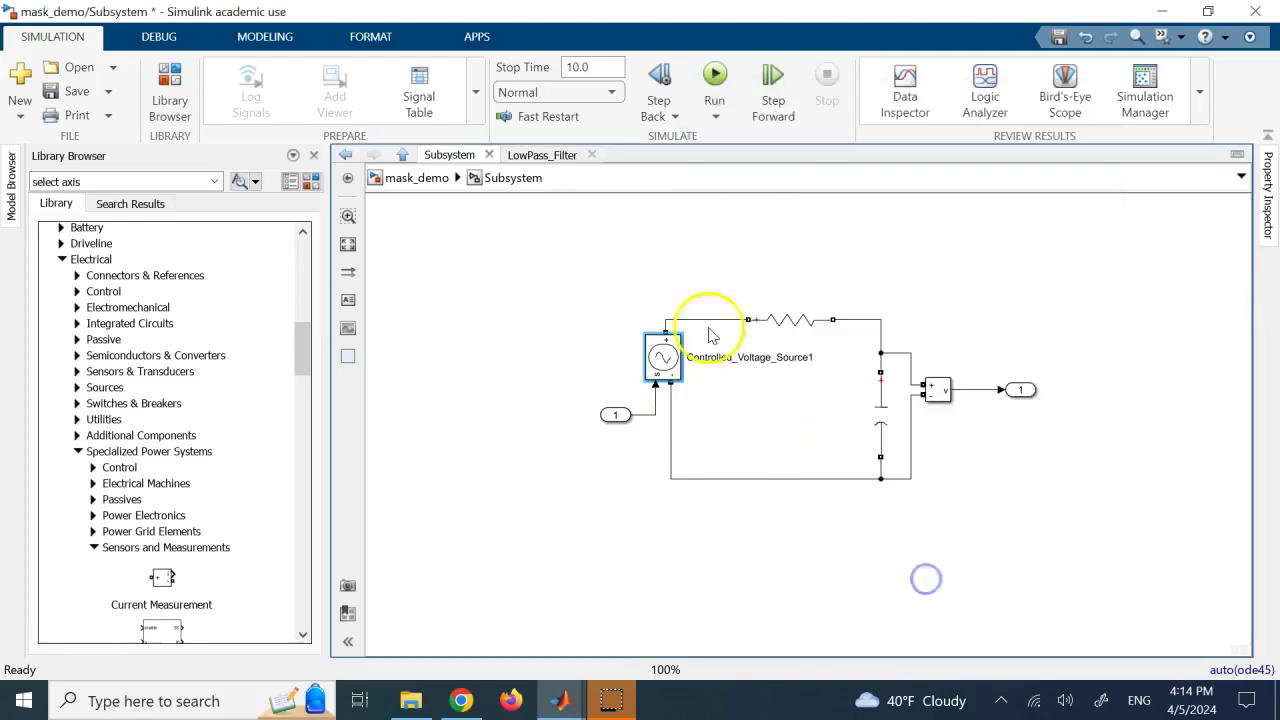
# Return to top-level mask_demo and view Scope1, whose filtered trace starts at 0
pyautogui.click(435, 180)
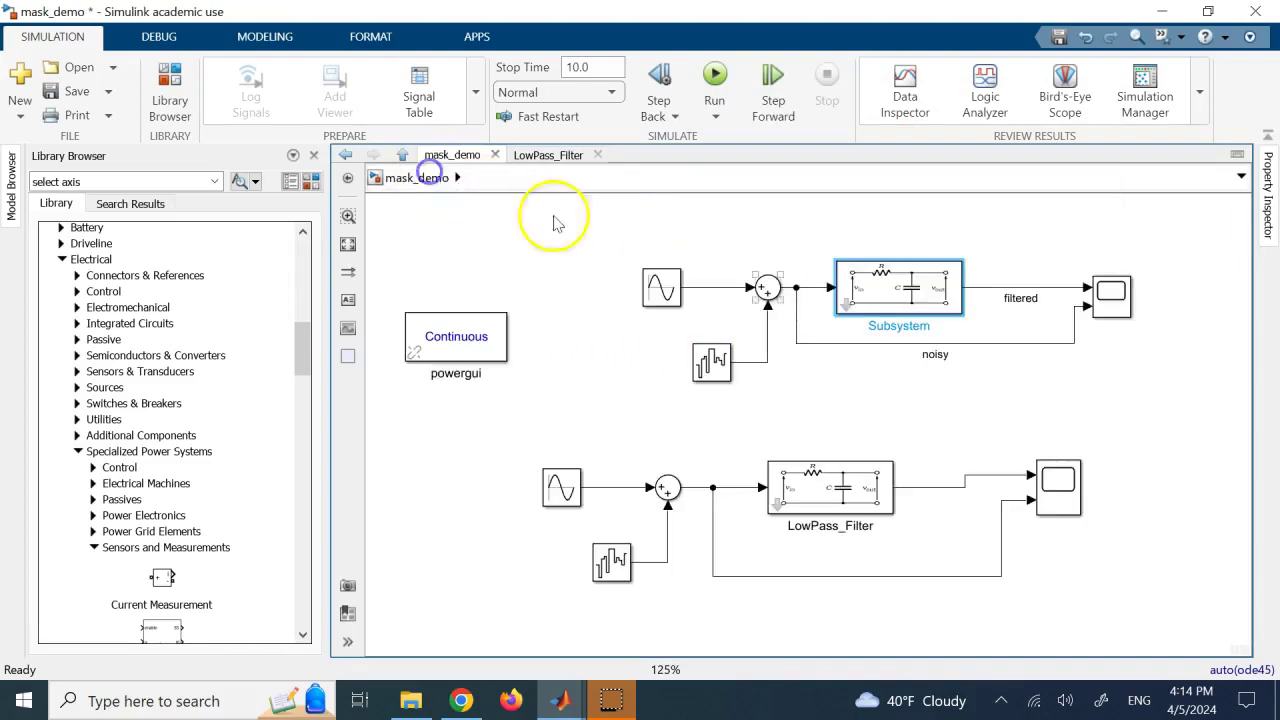
pyautogui.click(1115, 292)
pyautogui.doubleClick(1118, 292)
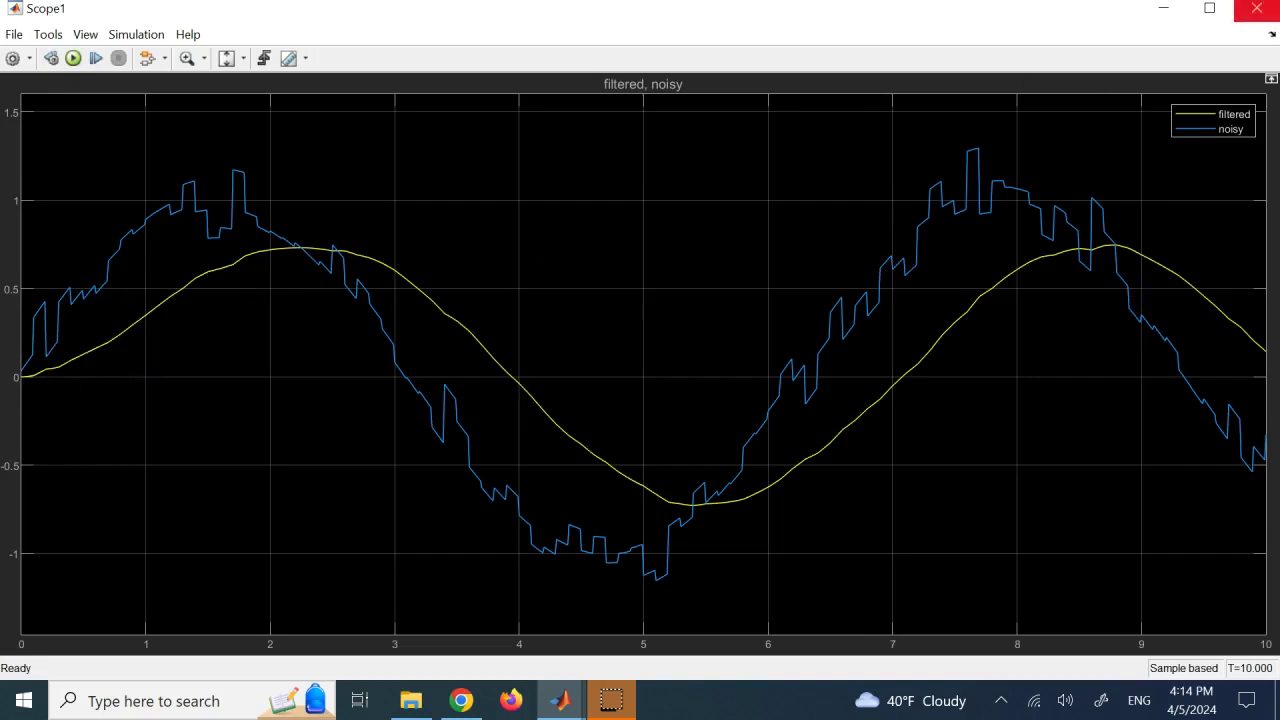
pyautogui.click(1256, 8)
# View the lower Scope's LowPass_Filter trace starting at 2, then open LowPass_Filter's context menu
pyautogui.click(1060, 495)
pyautogui.doubleClick(1062, 497)
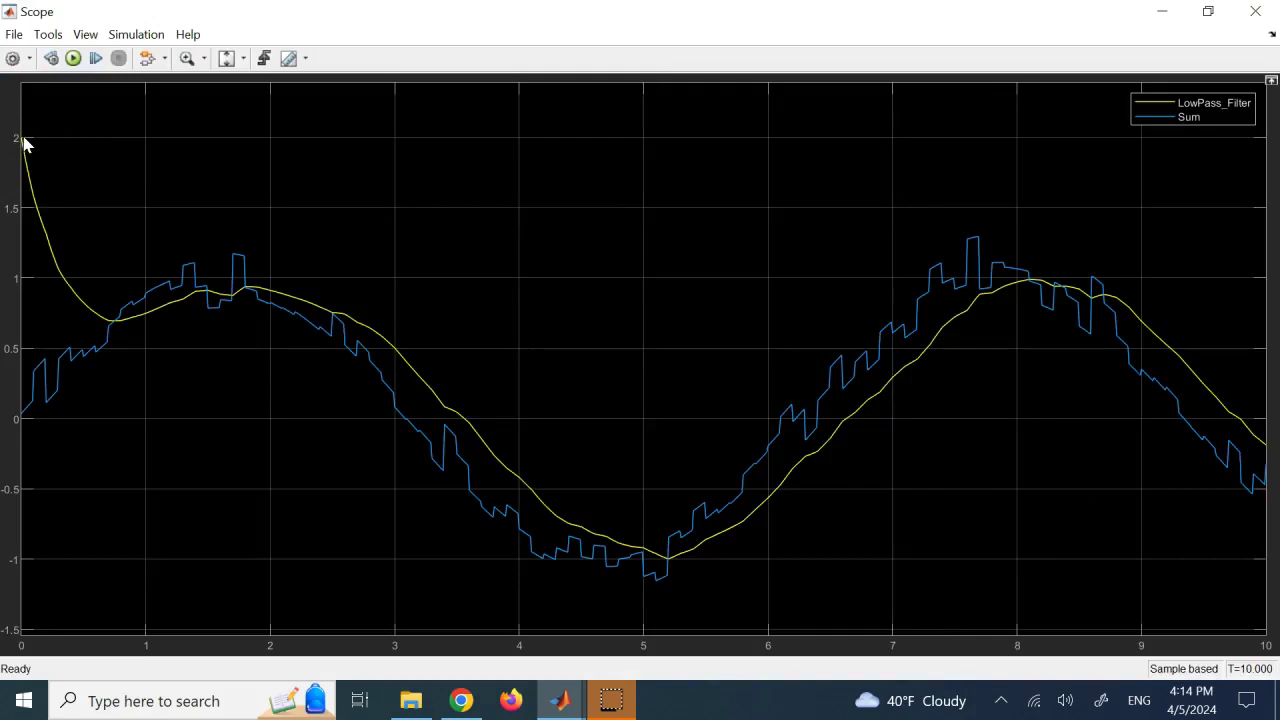
pyautogui.click(1255, 11)
pyautogui.rightClick(852, 477)
# Open LowPass_Filter's Mask Editor on the Code tab, maximized, showing the MaskInitialization function
pyautogui.moveTo(786, 332)
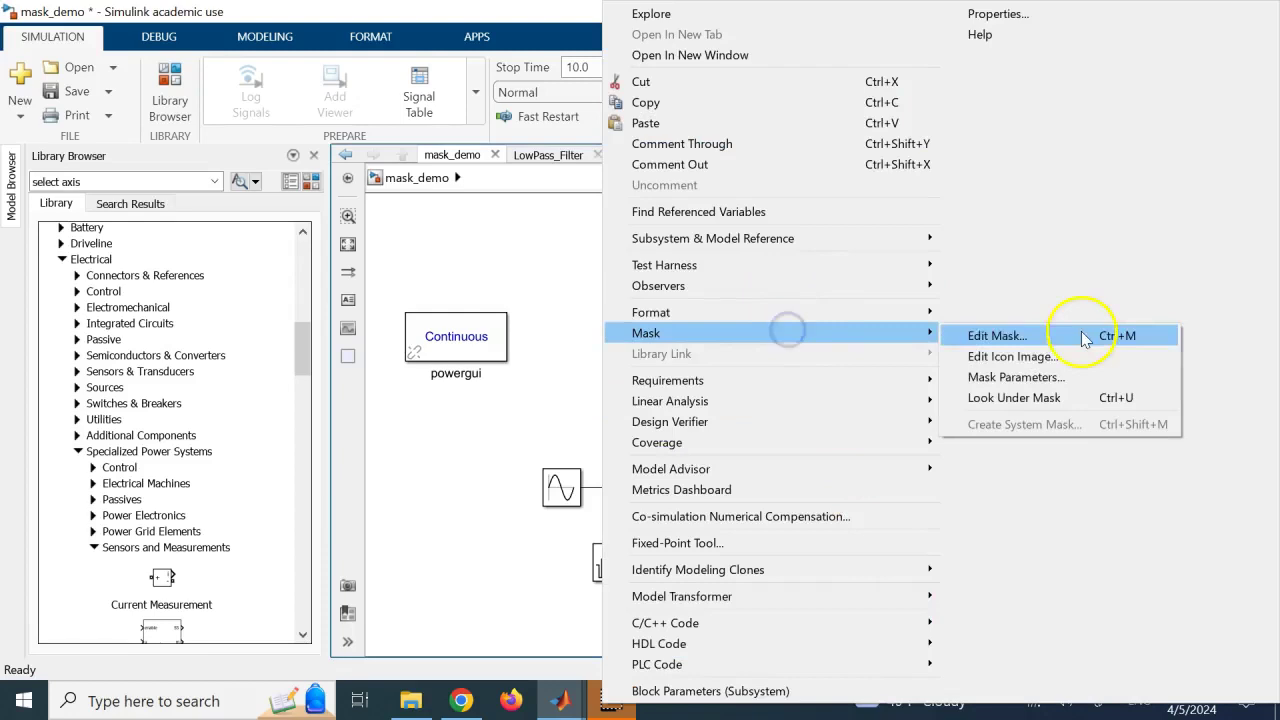
pyautogui.click(1049, 335)
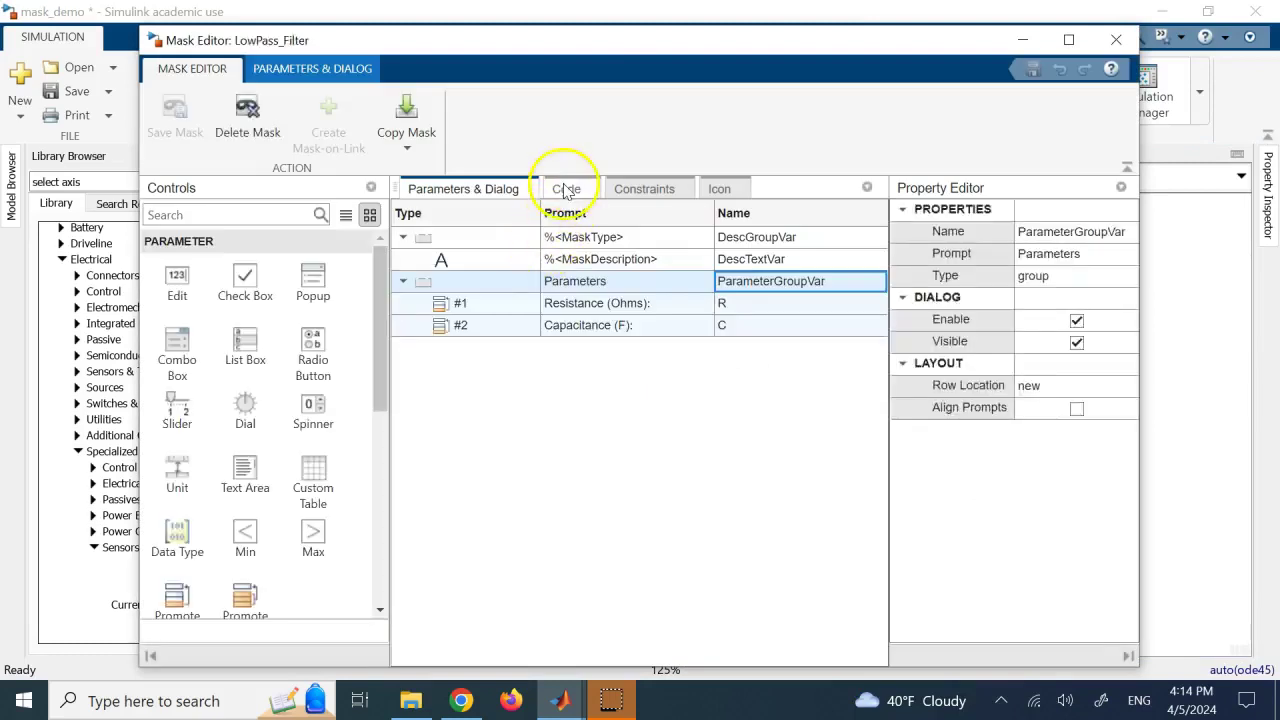
pyautogui.click(564, 188)
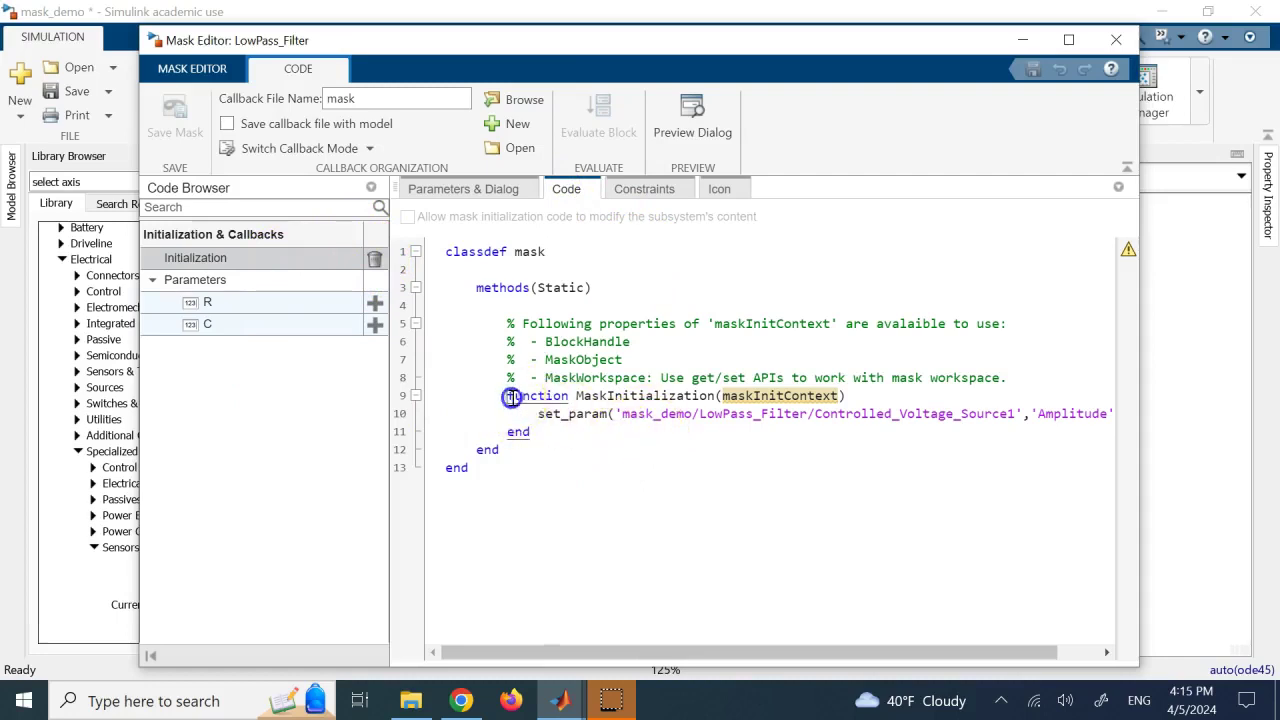
pyautogui.moveTo(510, 396); pyautogui.dragTo(535, 430)
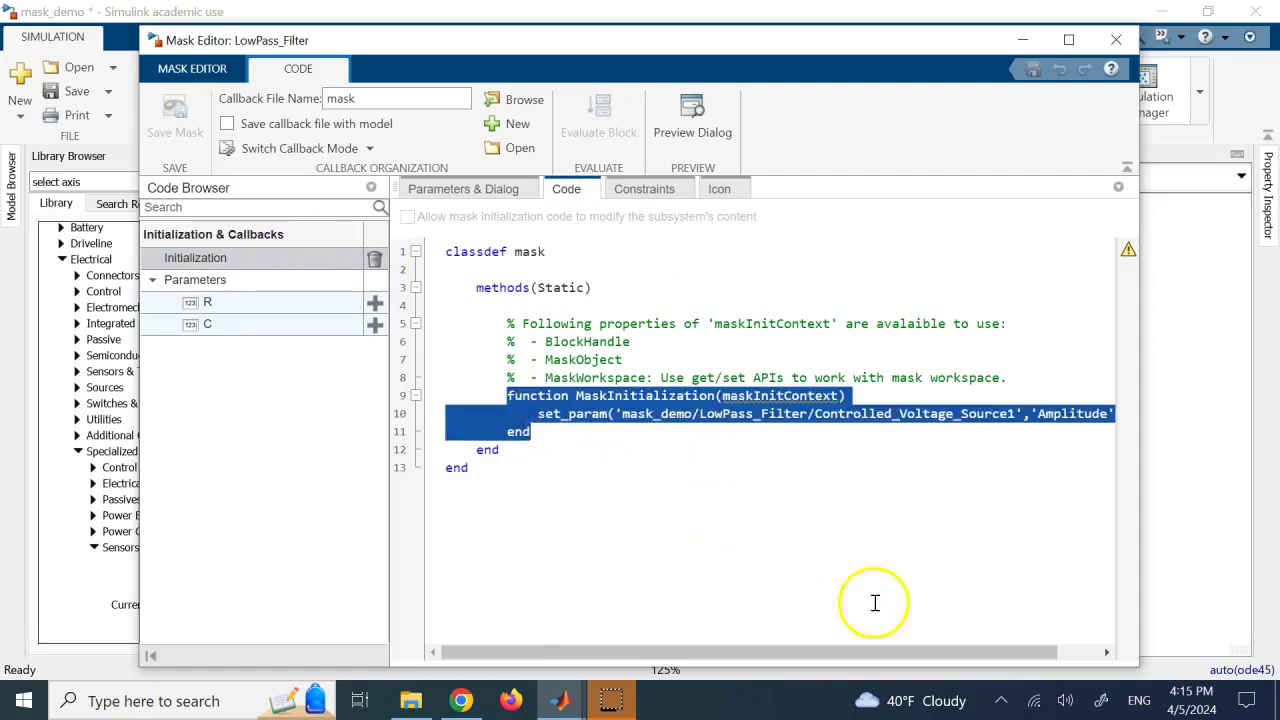
pyautogui.click(1068, 40)
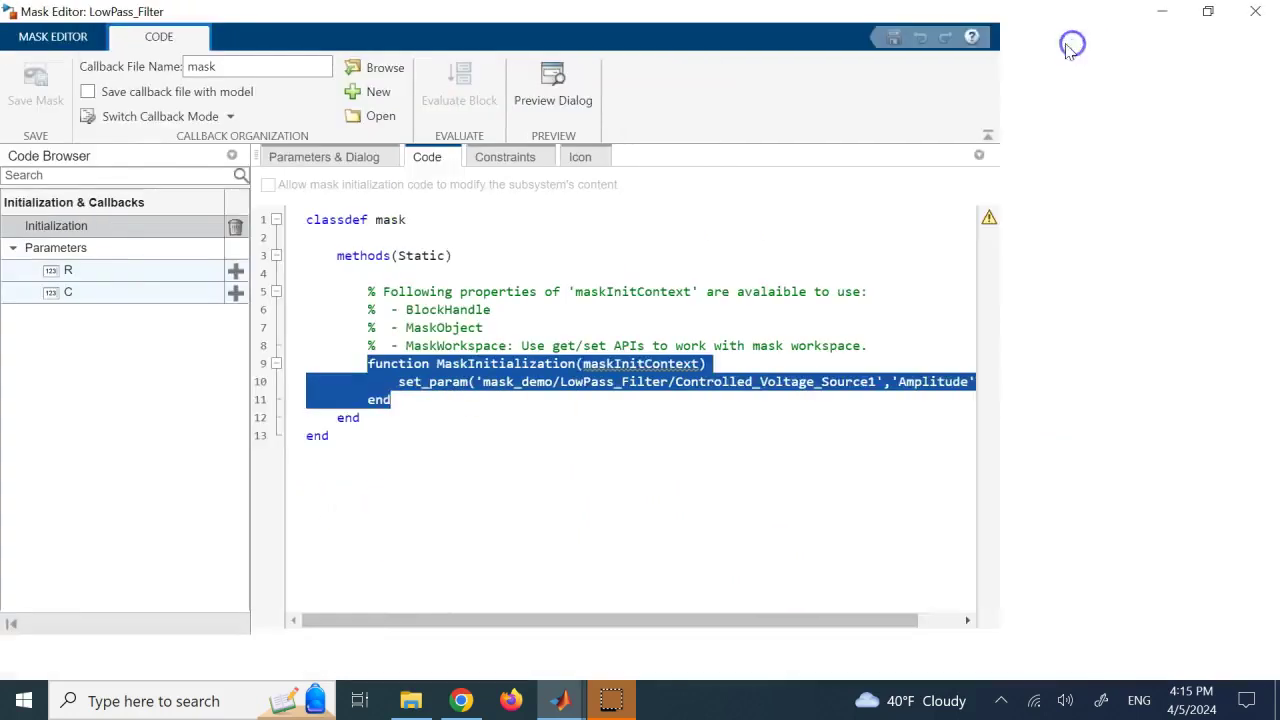
pyautogui.click(720, 523)
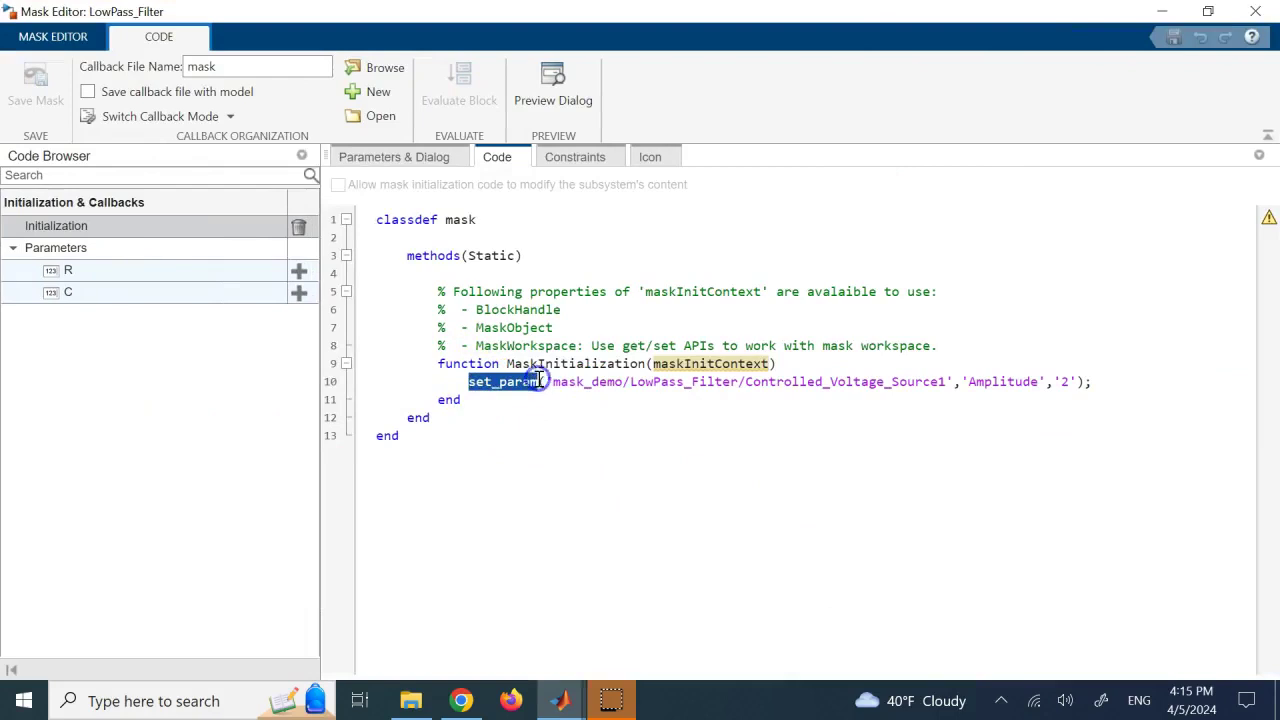
# Inspect the set_param line targeting LowPass_Filter/Controlled_Voltage_Source1 with Amplitude '2'
pyautogui.click(571, 382)
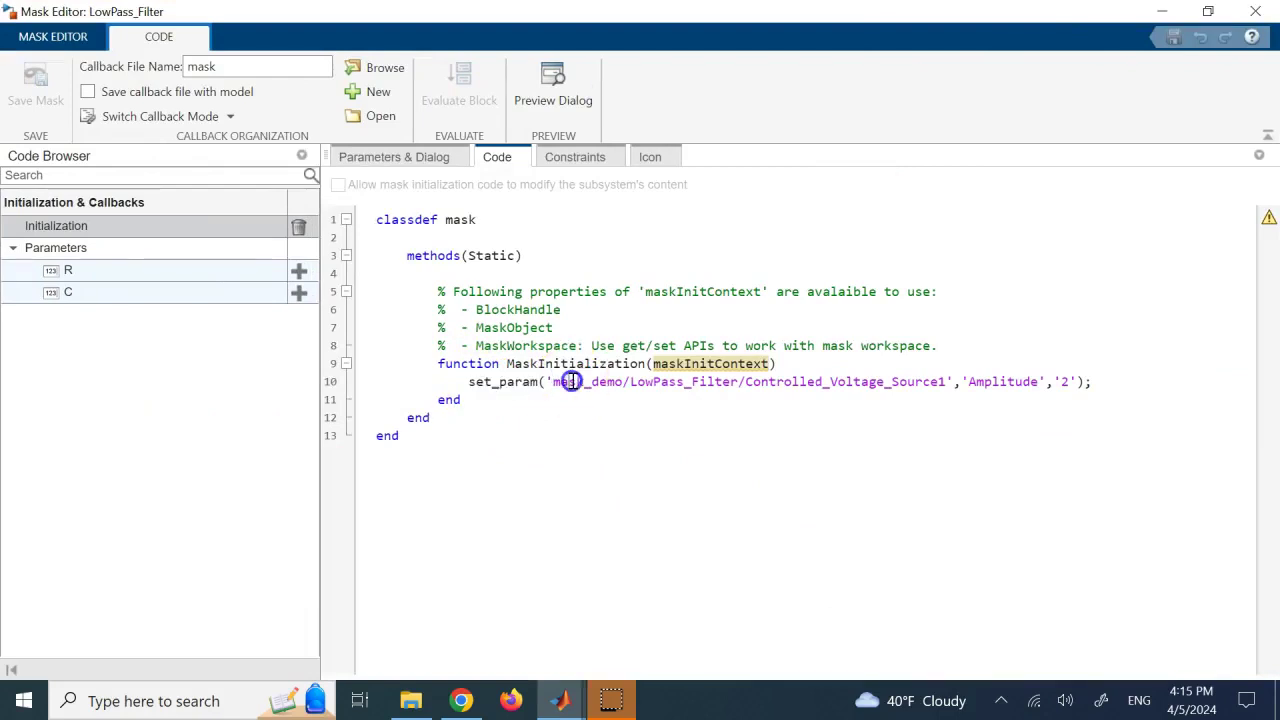
pyautogui.click(679, 389)
pyautogui.doubleClick(677, 385)
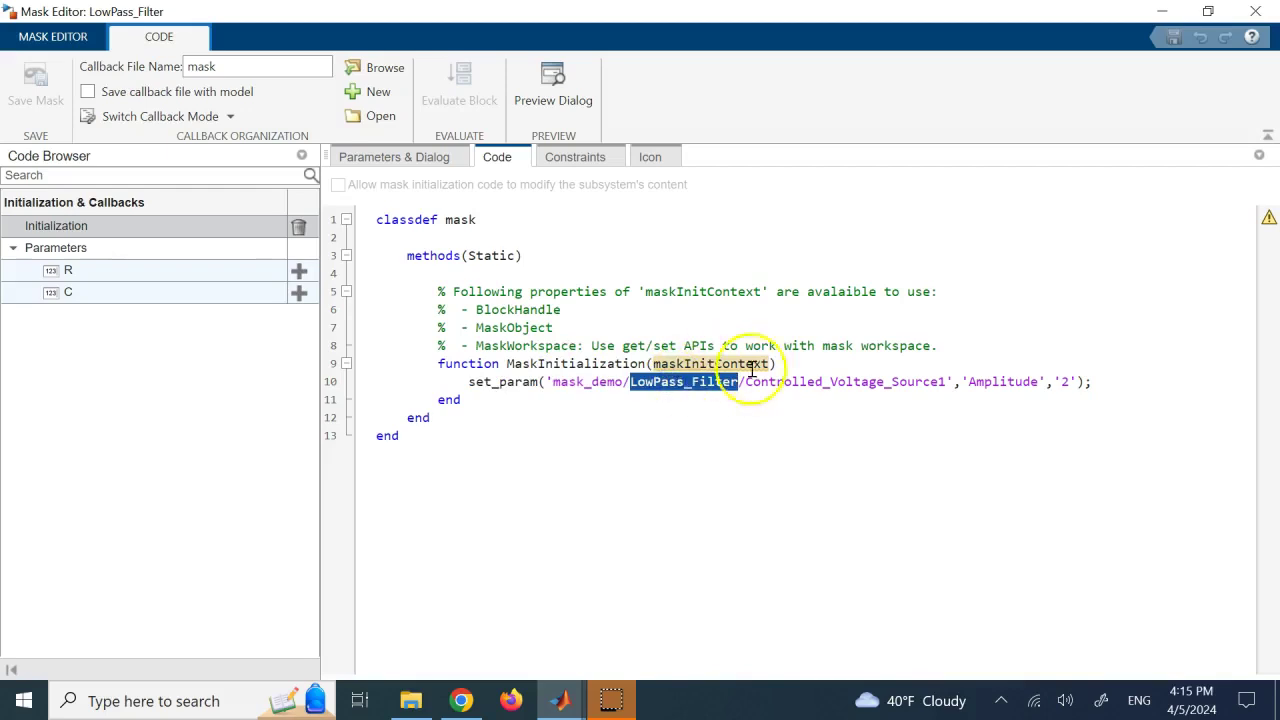
pyautogui.doubleClick(810, 385)
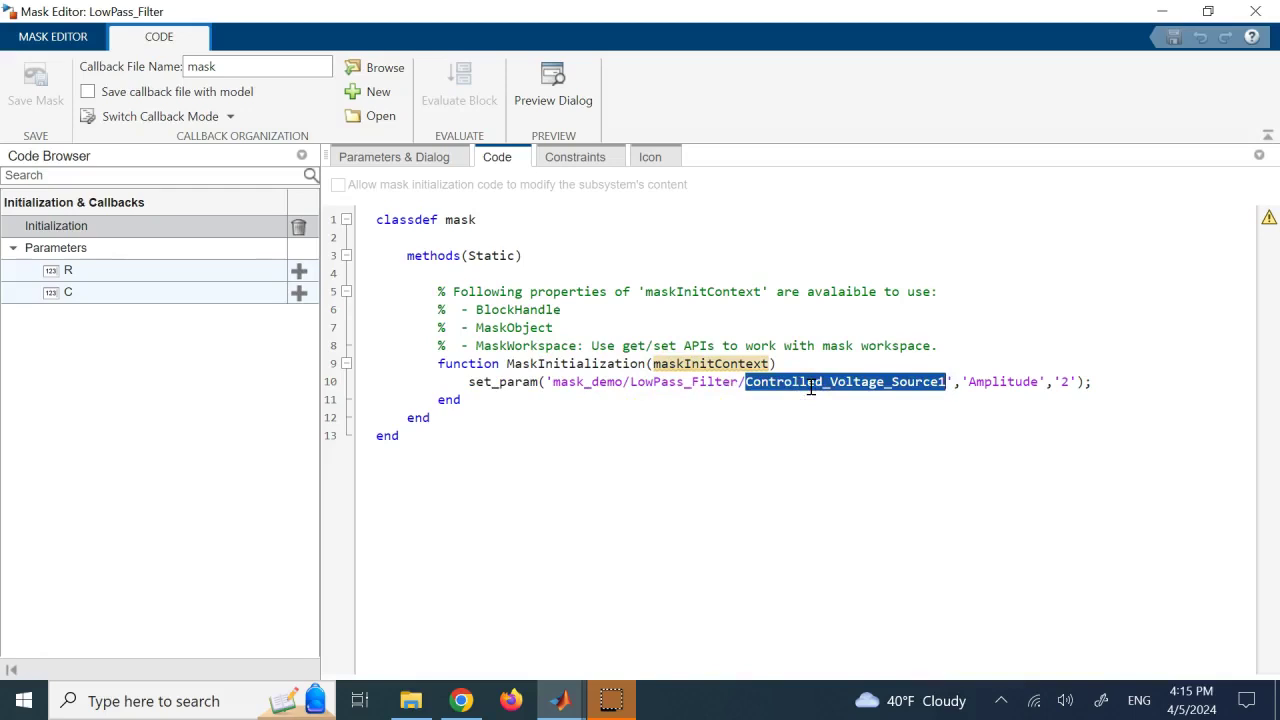
pyautogui.click(810, 386)
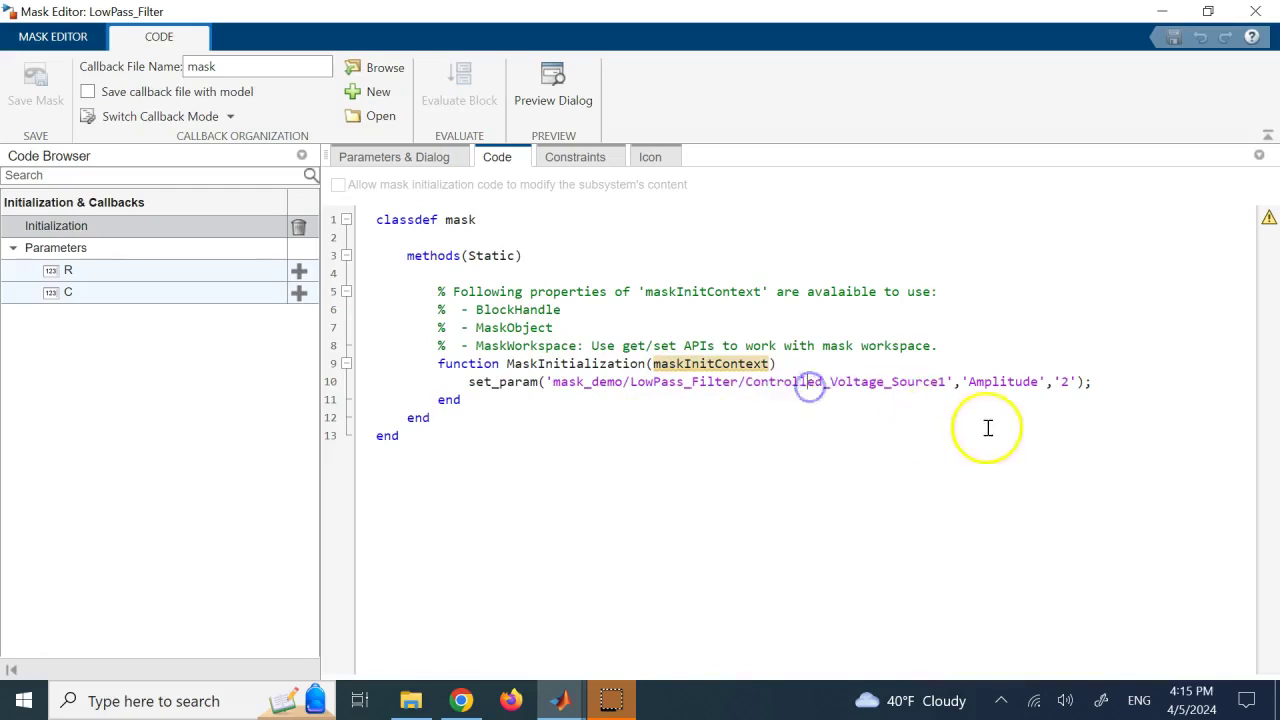
pyautogui.click(1003, 380)
pyautogui.doubleClick(1068, 381)
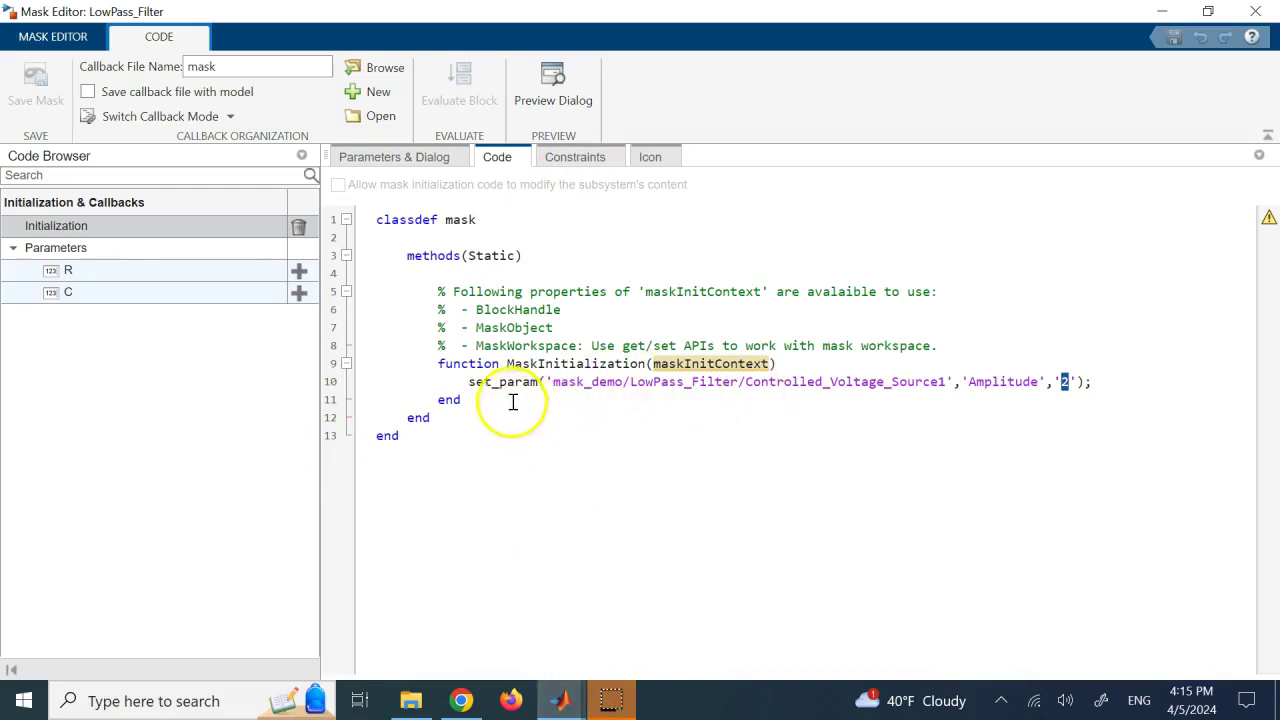
# Select and delete the MaskInitialization function on lines 9–11
pyautogui.moveTo(472, 384); pyautogui.dragTo(1090, 377)
pyautogui.moveTo(486, 399); pyautogui.dragTo(336, 370)
pyautogui.press('Delete')
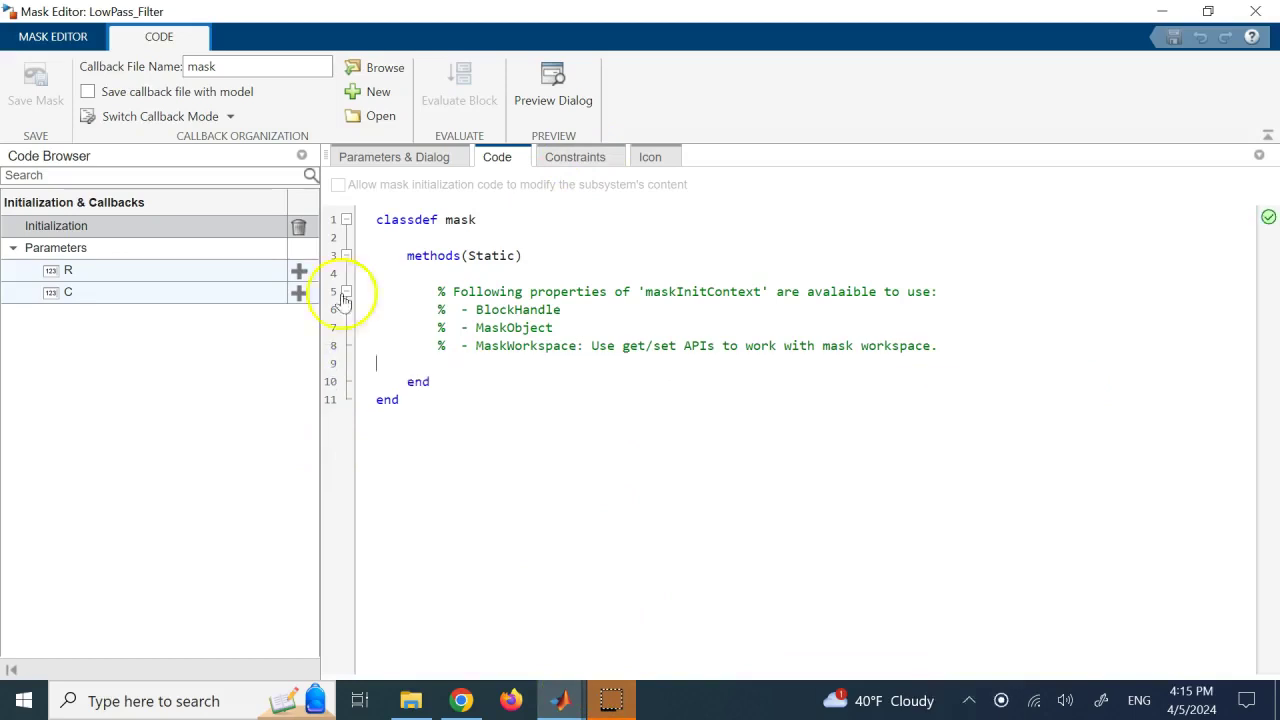
# Restore the MaskInitialization function with its set_param line, then close the Mask Editor
pyautogui.click(298, 227)
pyautogui.click(612, 490)
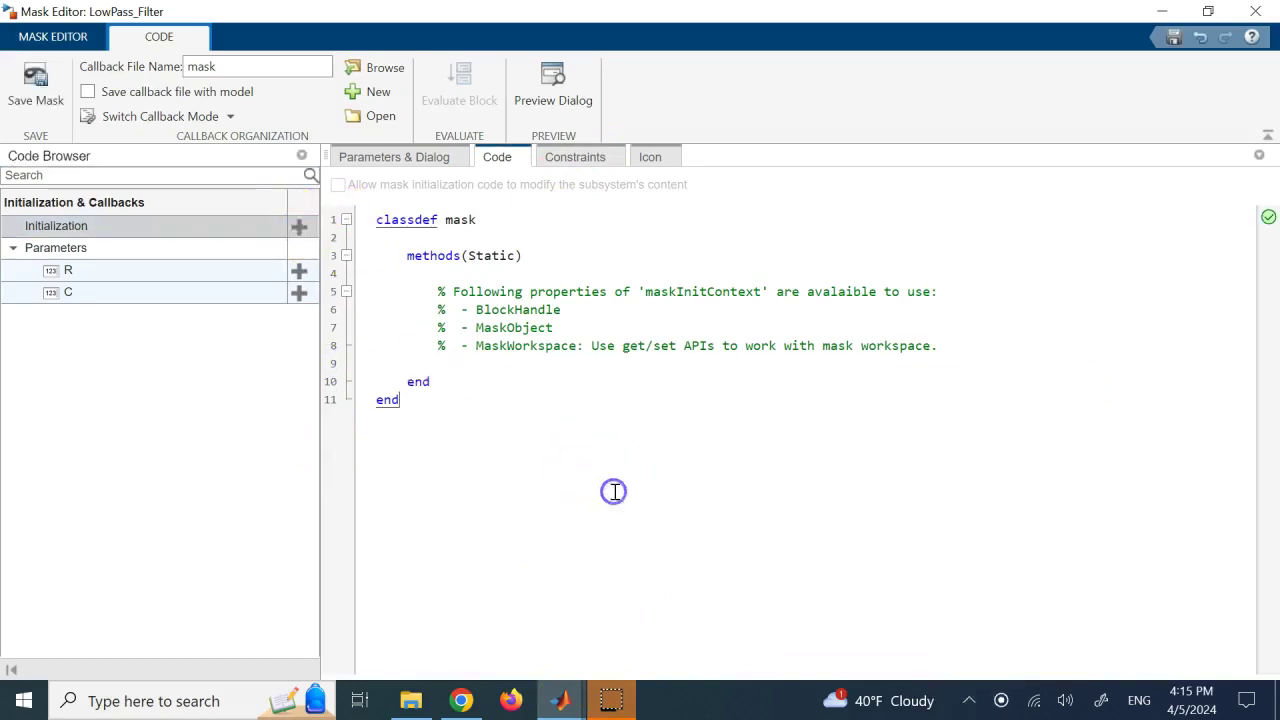
pyautogui.click(298, 226)
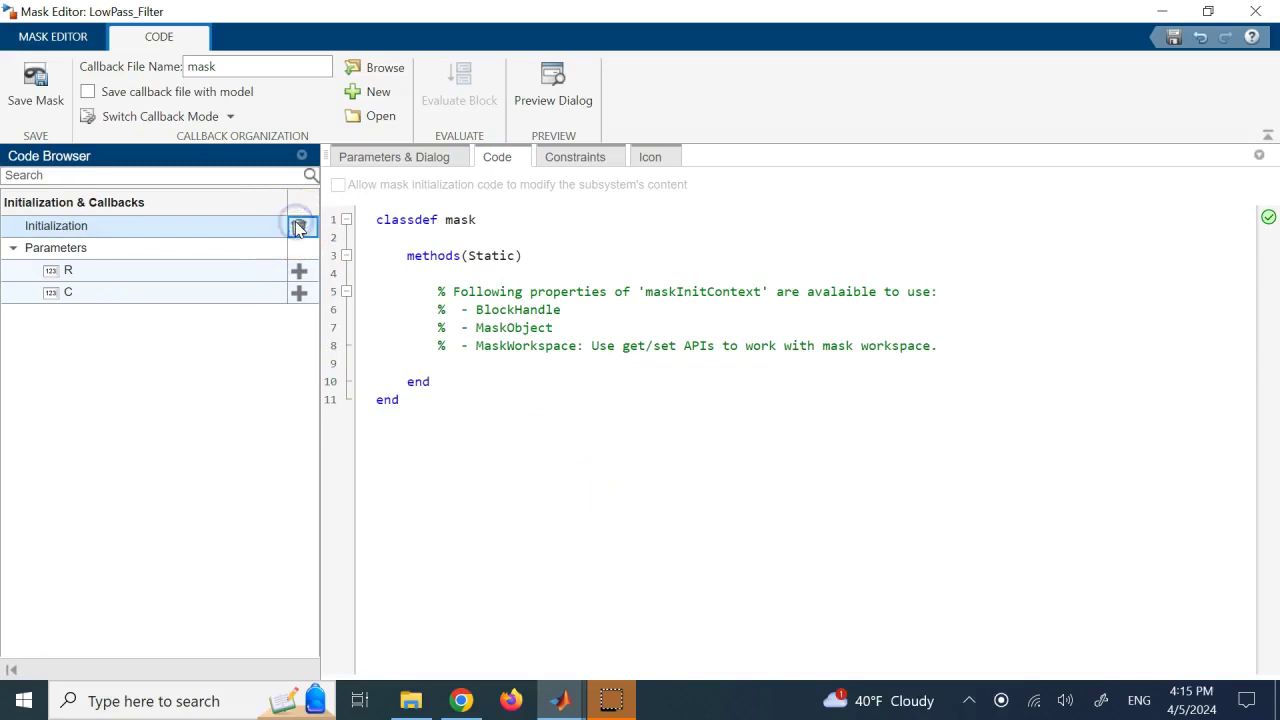
pyautogui.click(537, 364)
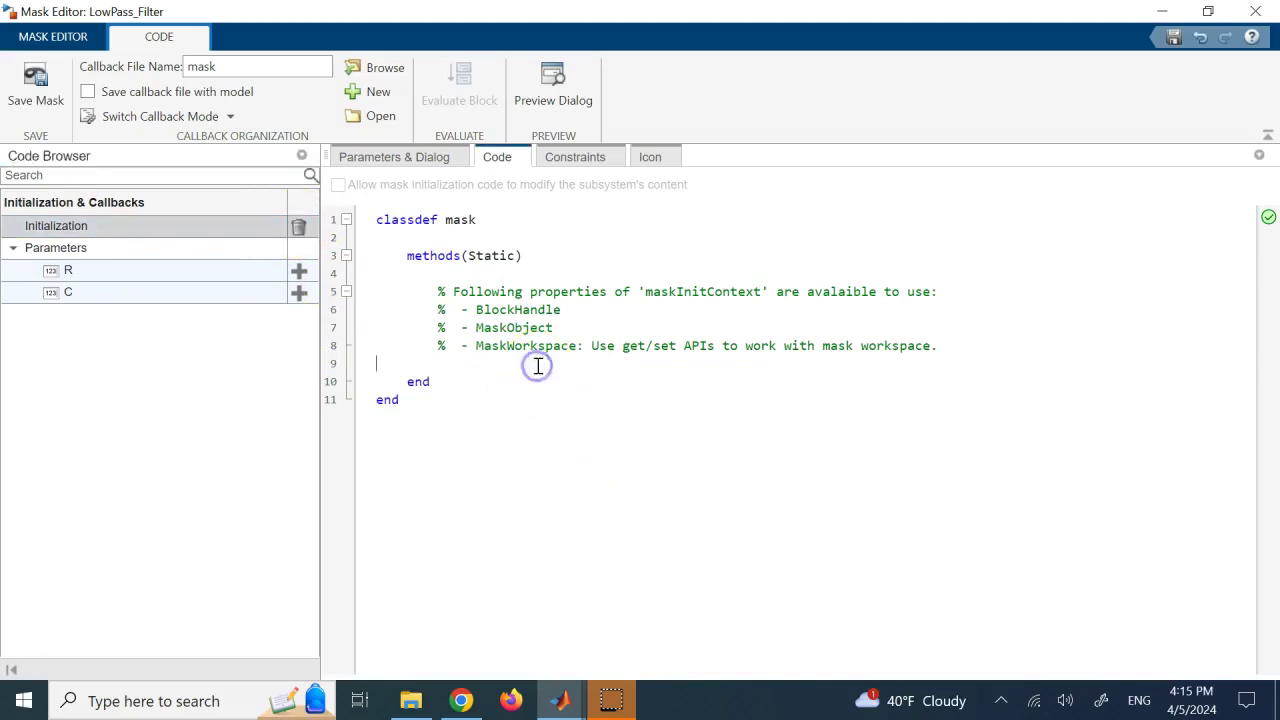
pyautogui.click(973, 348)
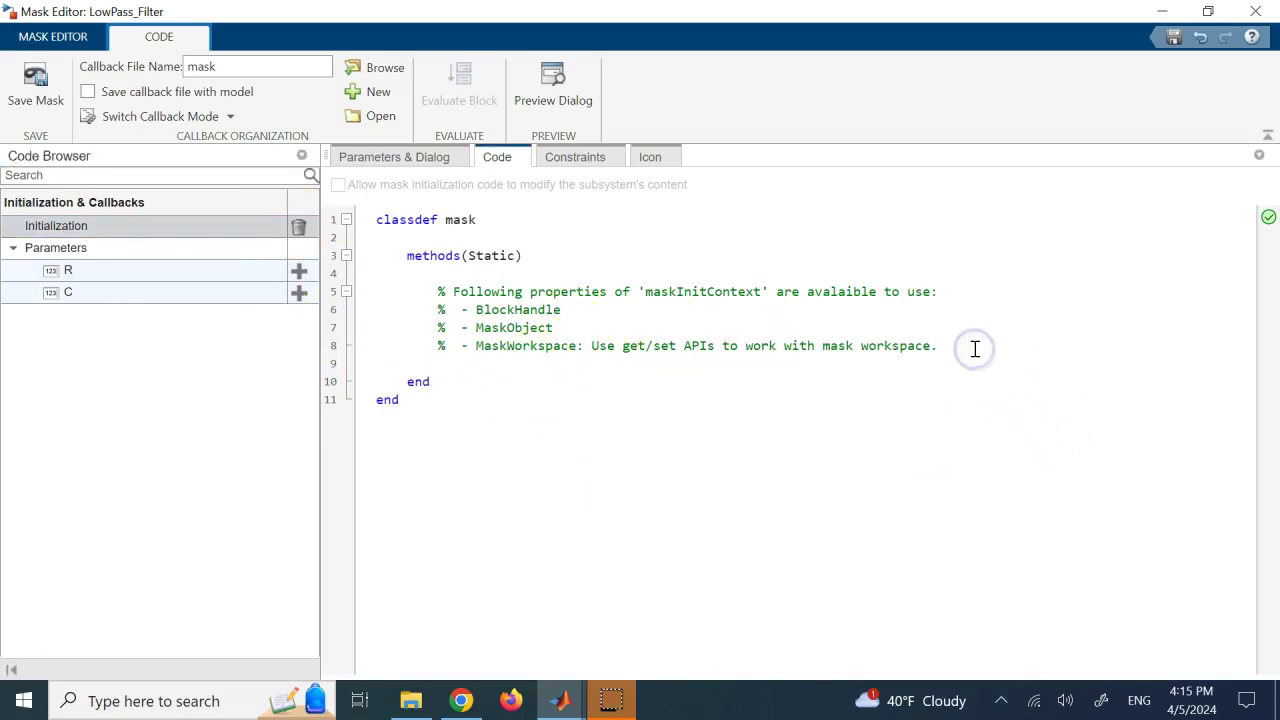
pyautogui.click(298, 226)
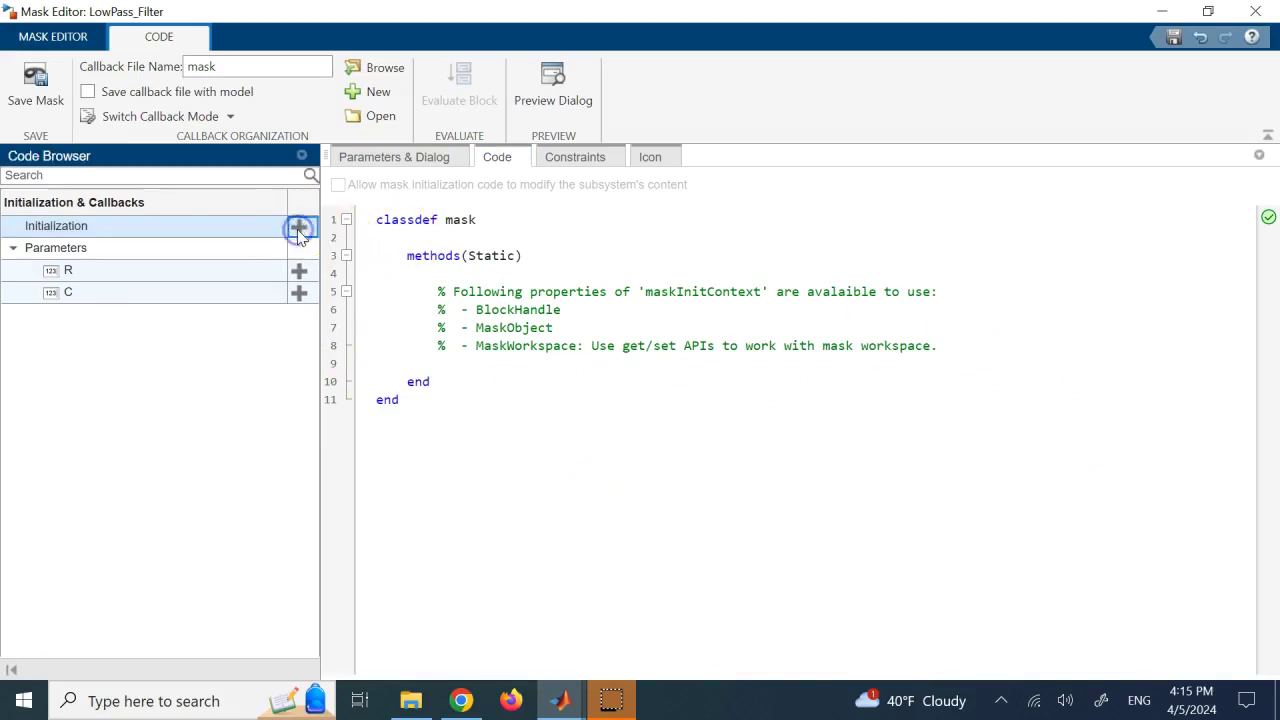
pyautogui.click(706, 404)
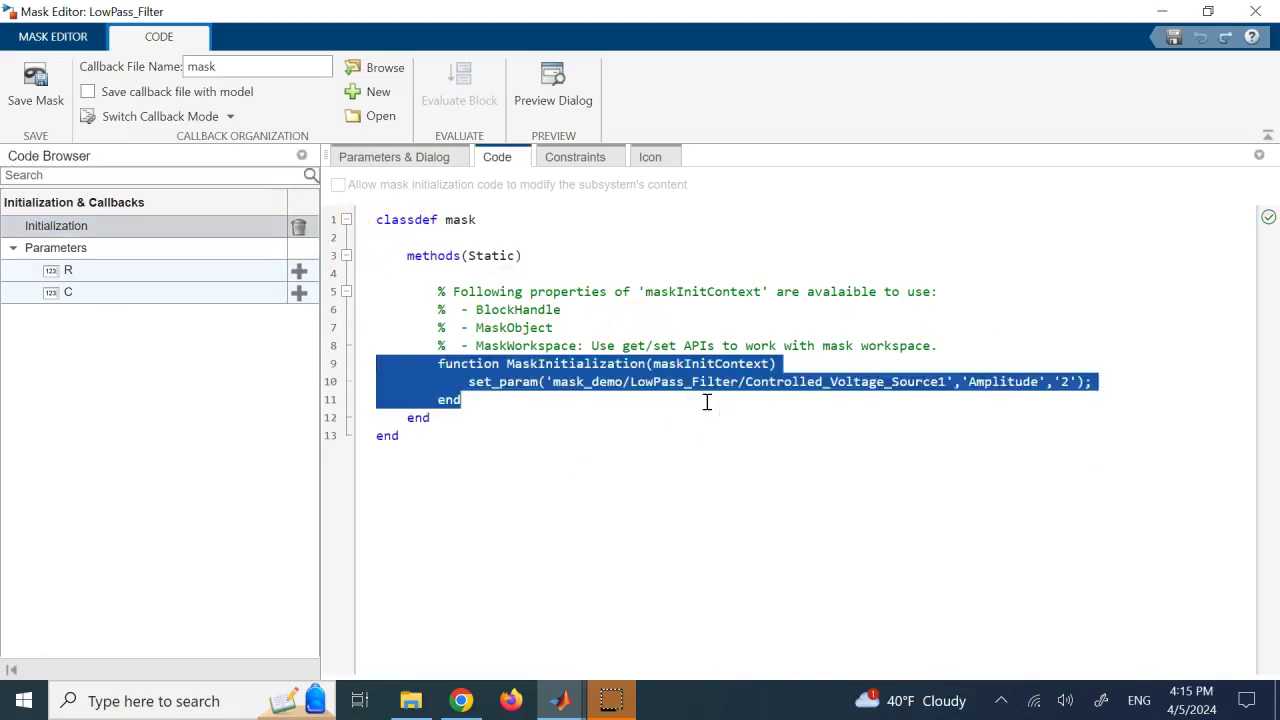
pyautogui.click(750, 518)
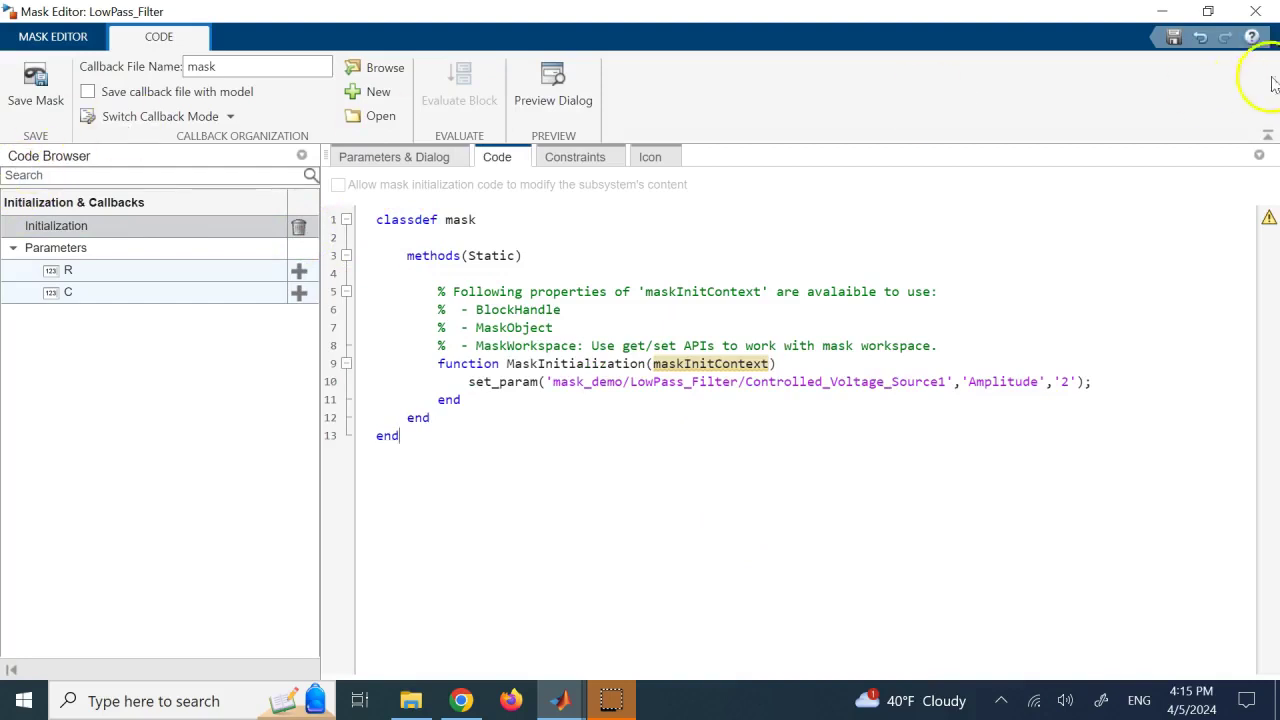
pyautogui.click(1257, 20)
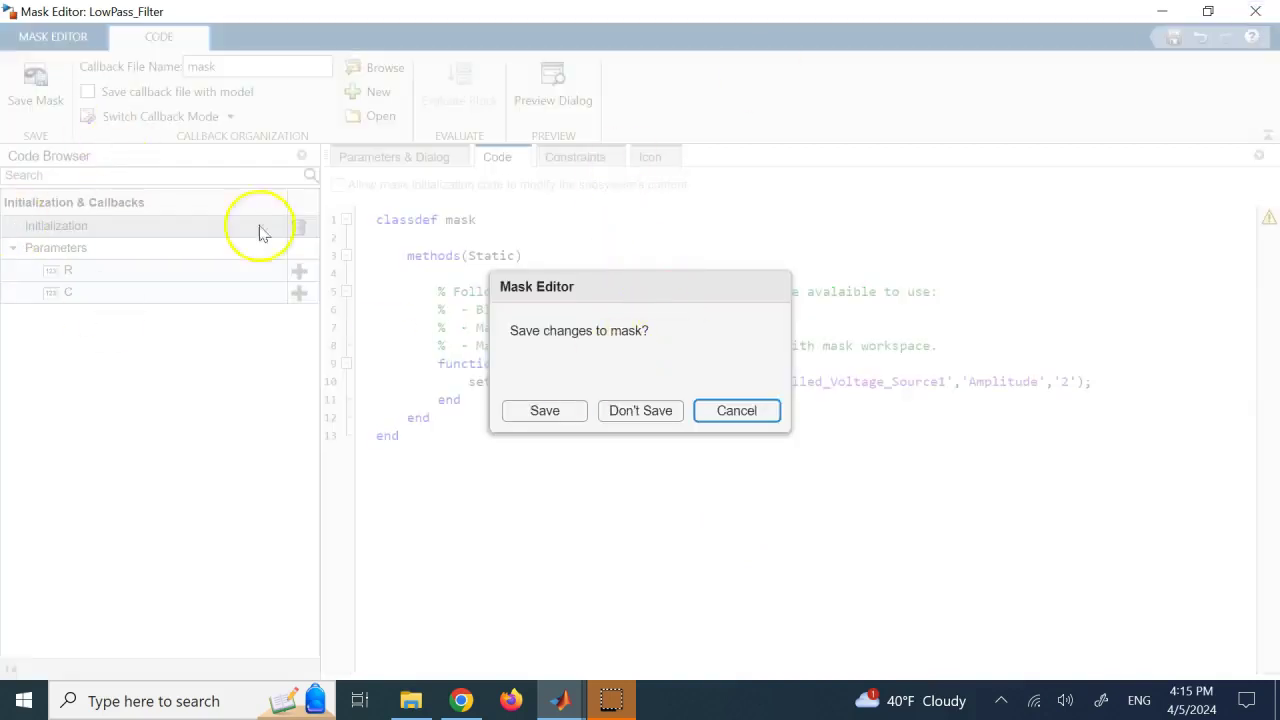
# Discard the LowPass_Filter mask changes and open the upper Subsystem's Mask Editor
pyautogui.click(640, 411)
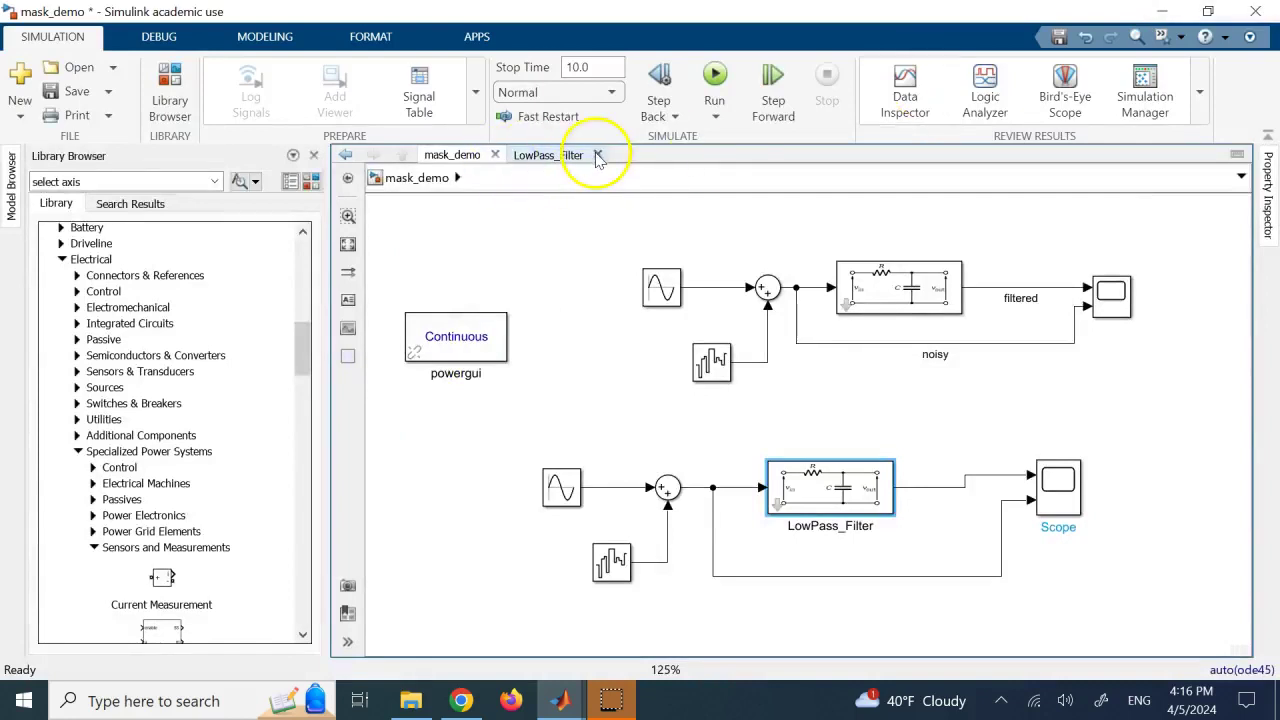
pyautogui.click(598, 155)
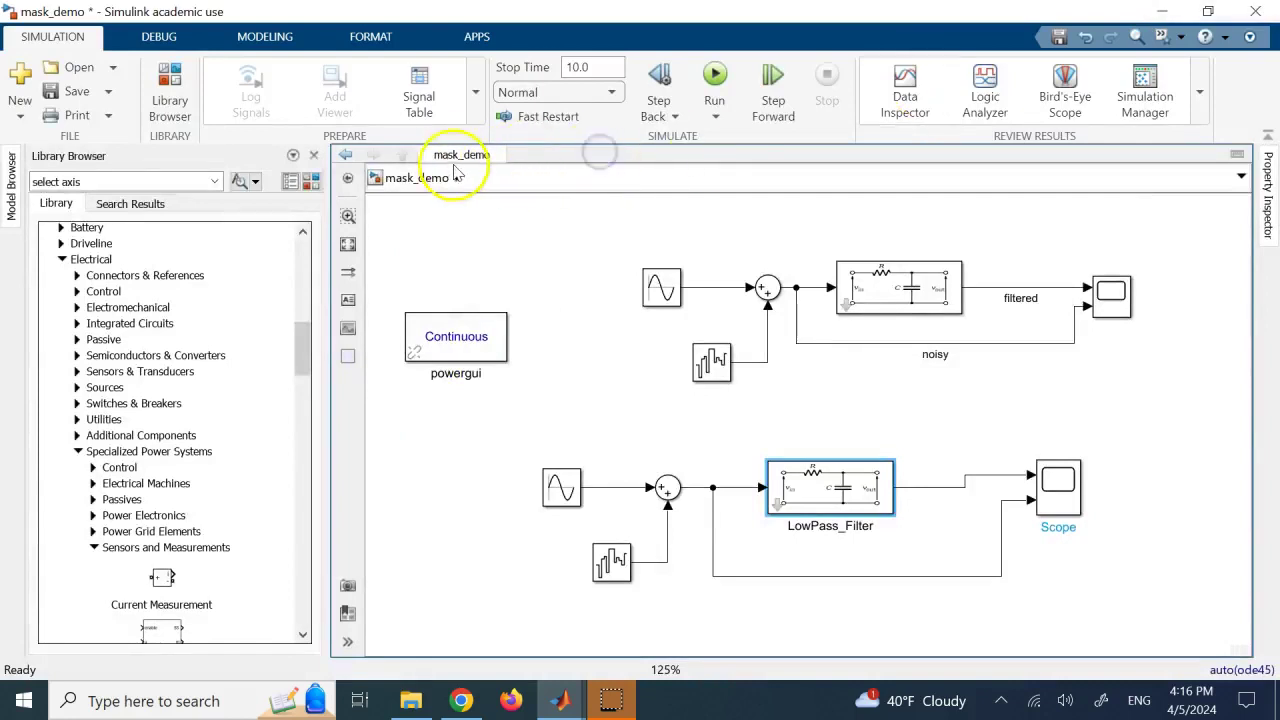
pyautogui.click(912, 293)
pyautogui.rightClick(911, 293)
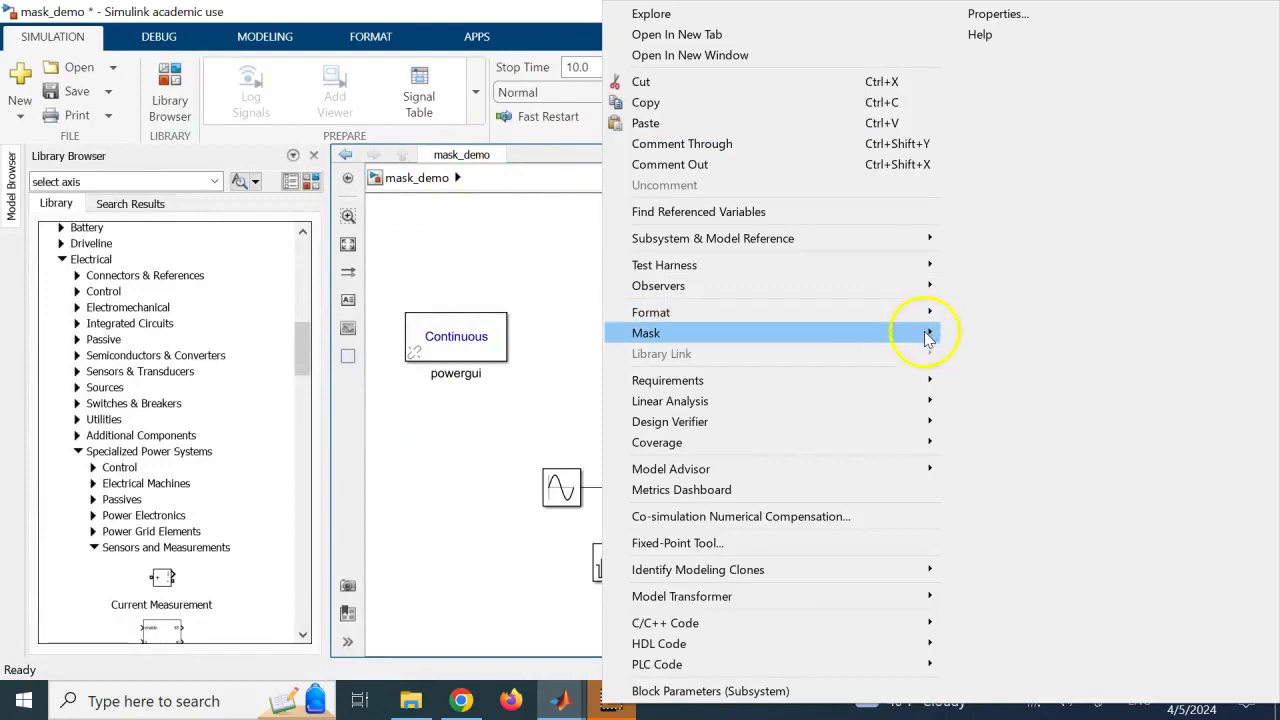
pyautogui.click(925, 332)
pyautogui.click(985, 337)
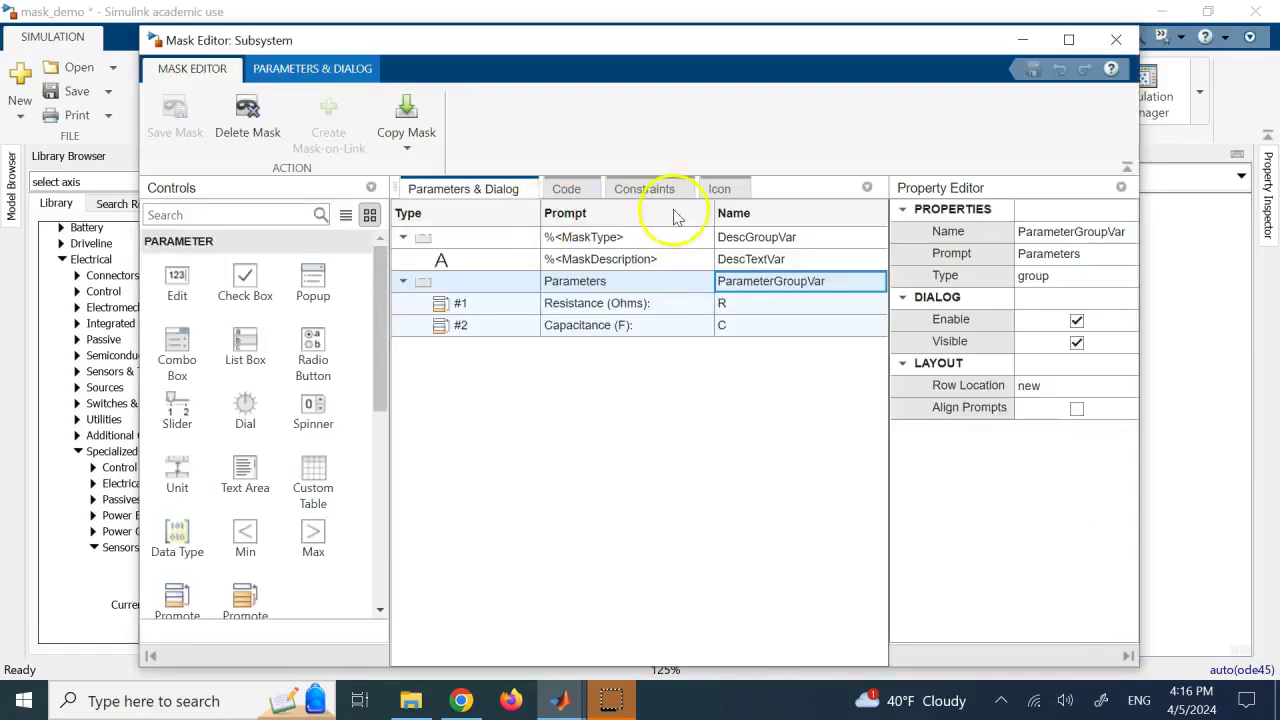
# Add an initialization function containing the pasted set_param line with Amplitude '1' and a closing end
pyautogui.click(566, 190)
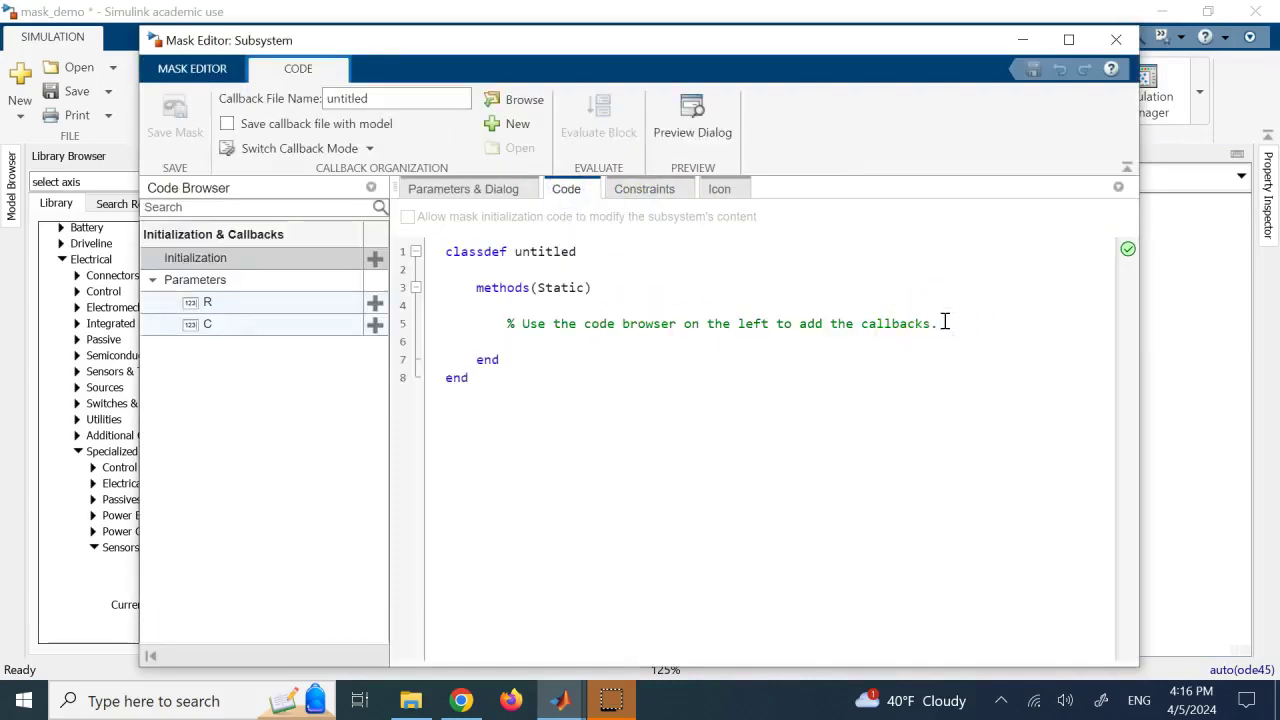
pyautogui.click(375, 258)
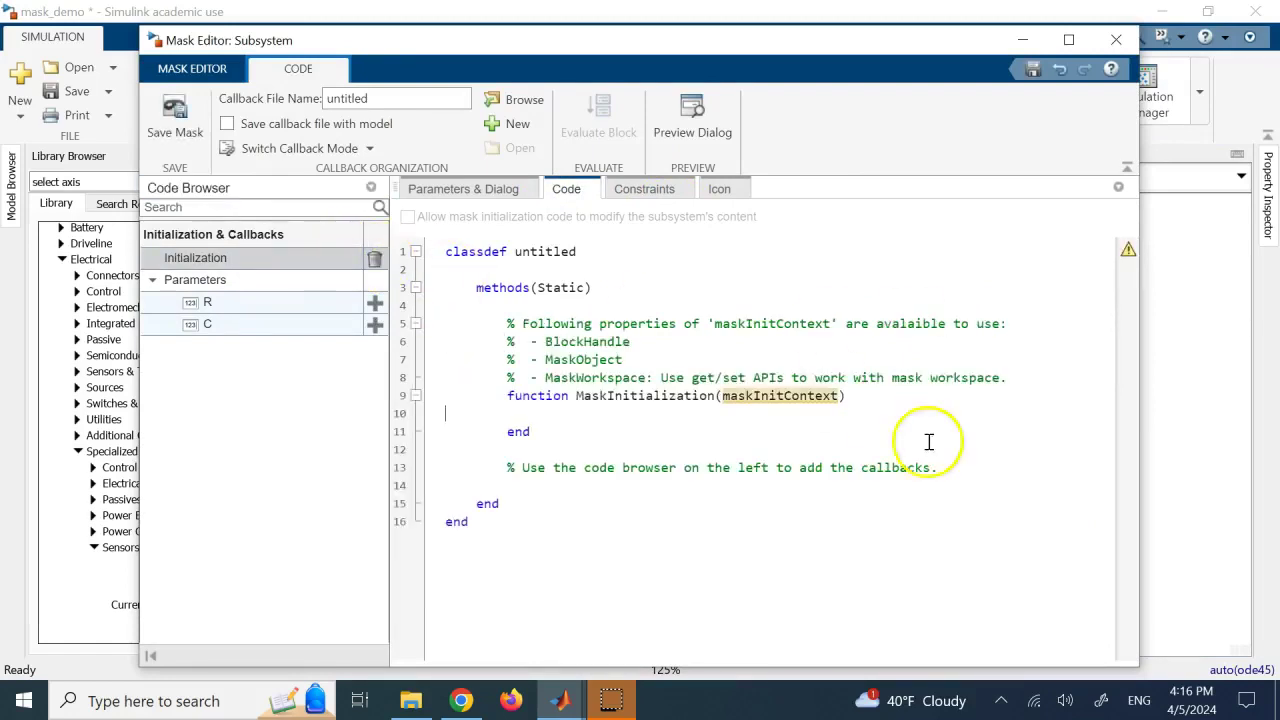
pyautogui.click(634, 406)
pyautogui.write("set_param('mask_demo/LowPass_Filter/Controlled_Voltage_Source1','Amplitude',1);")
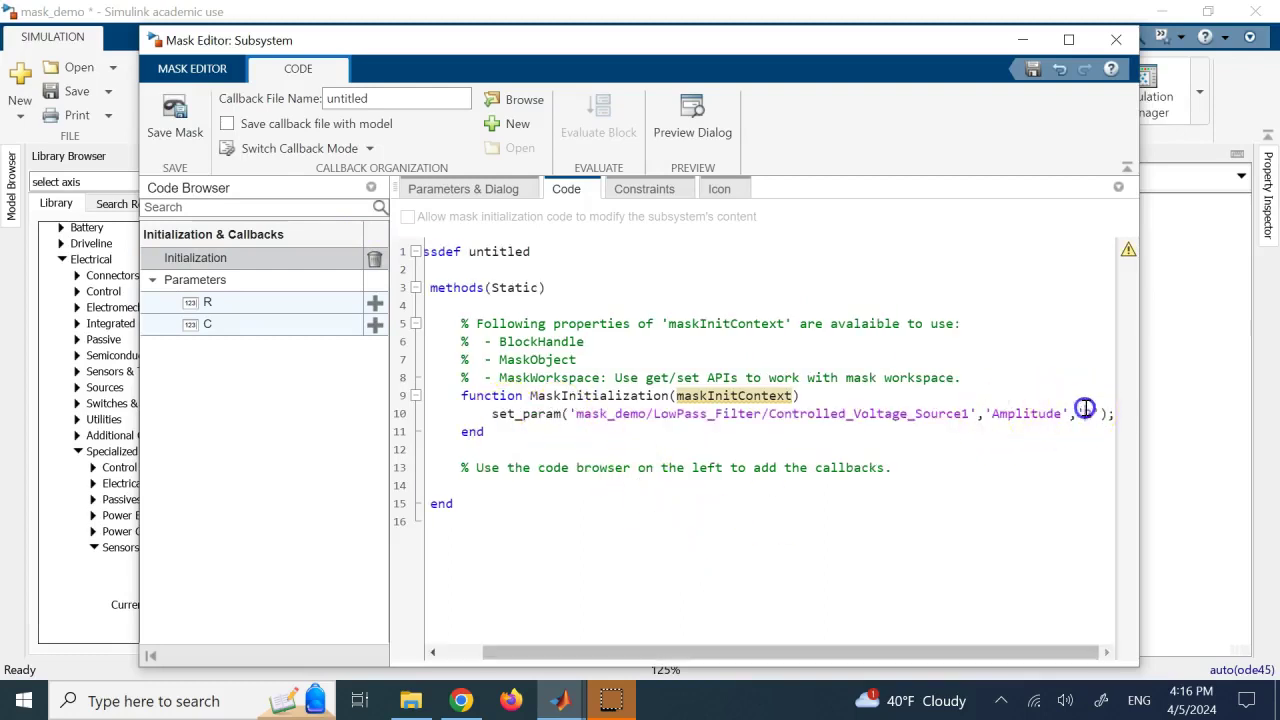
pyautogui.click(1041, 494)
pyautogui.press('Return')
pyautogui.write('end')
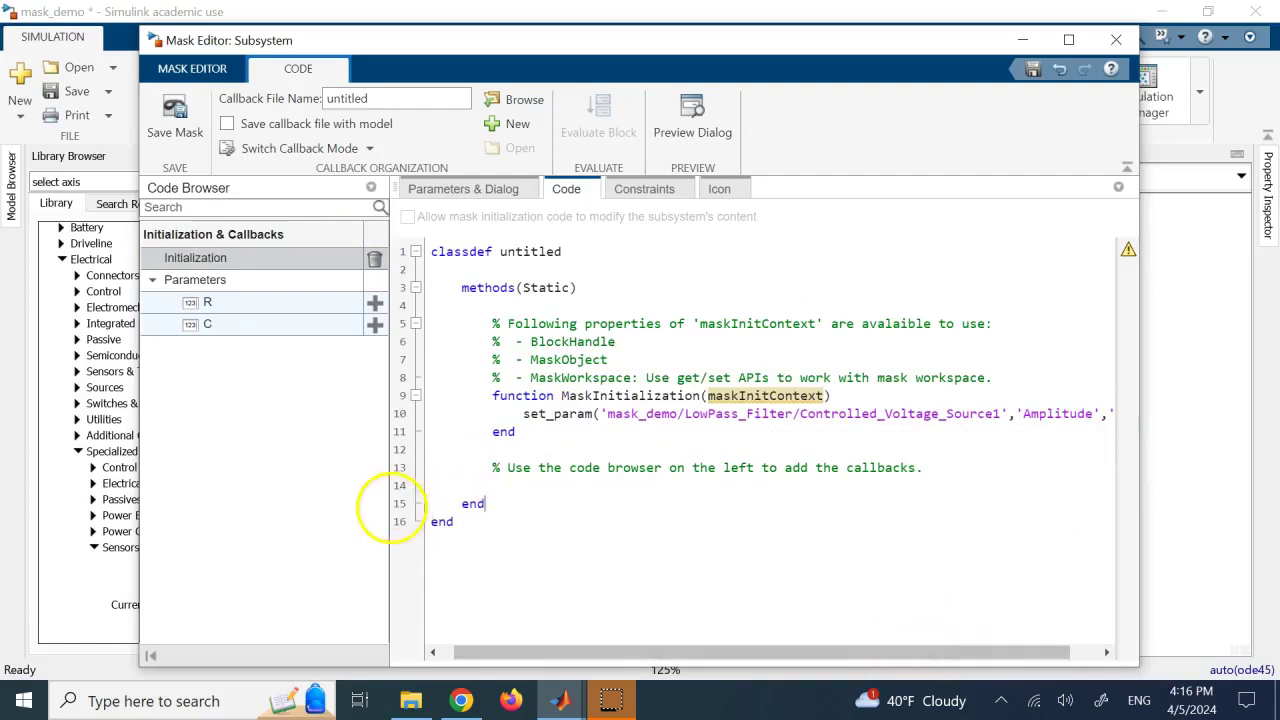
pyautogui.moveTo(390, 510); pyautogui.dragTo(327, 514)
# Save the mask callback file as mask1.m and close the Mask Editor
pyautogui.click(195, 133)
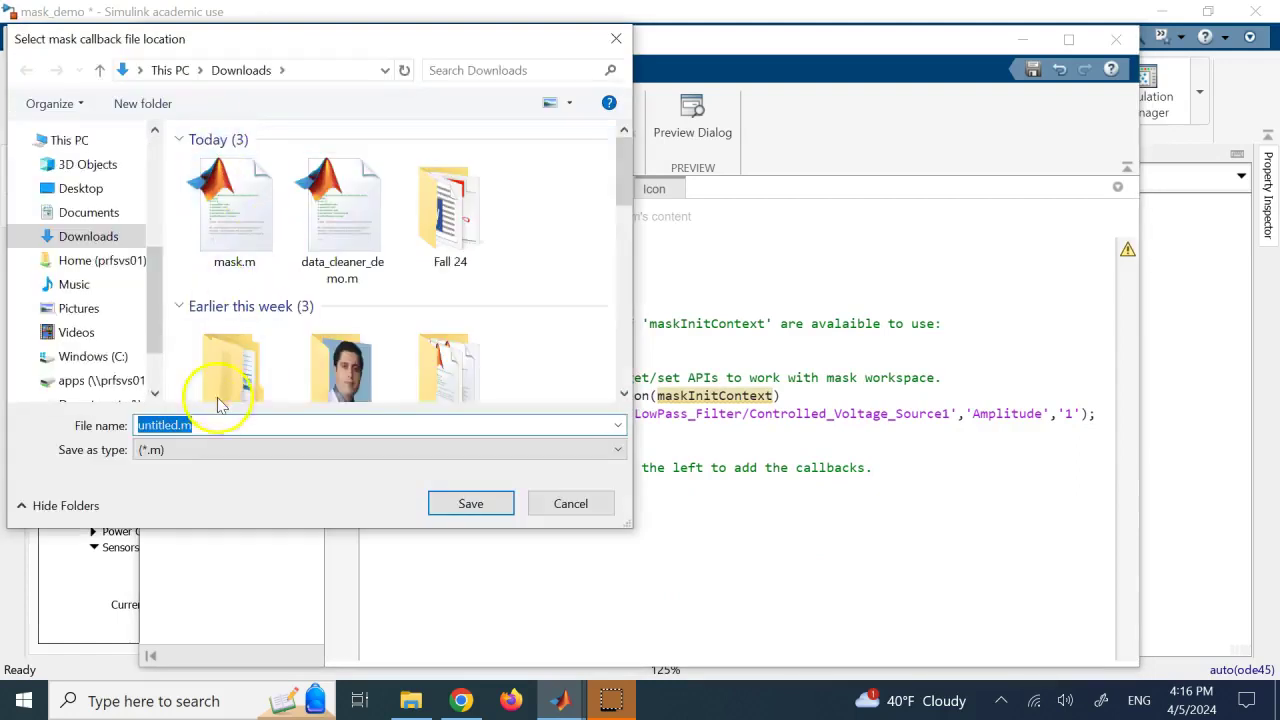
pyautogui.click(212, 248)
pyautogui.doubleClick(162, 426)
pyautogui.write('1')
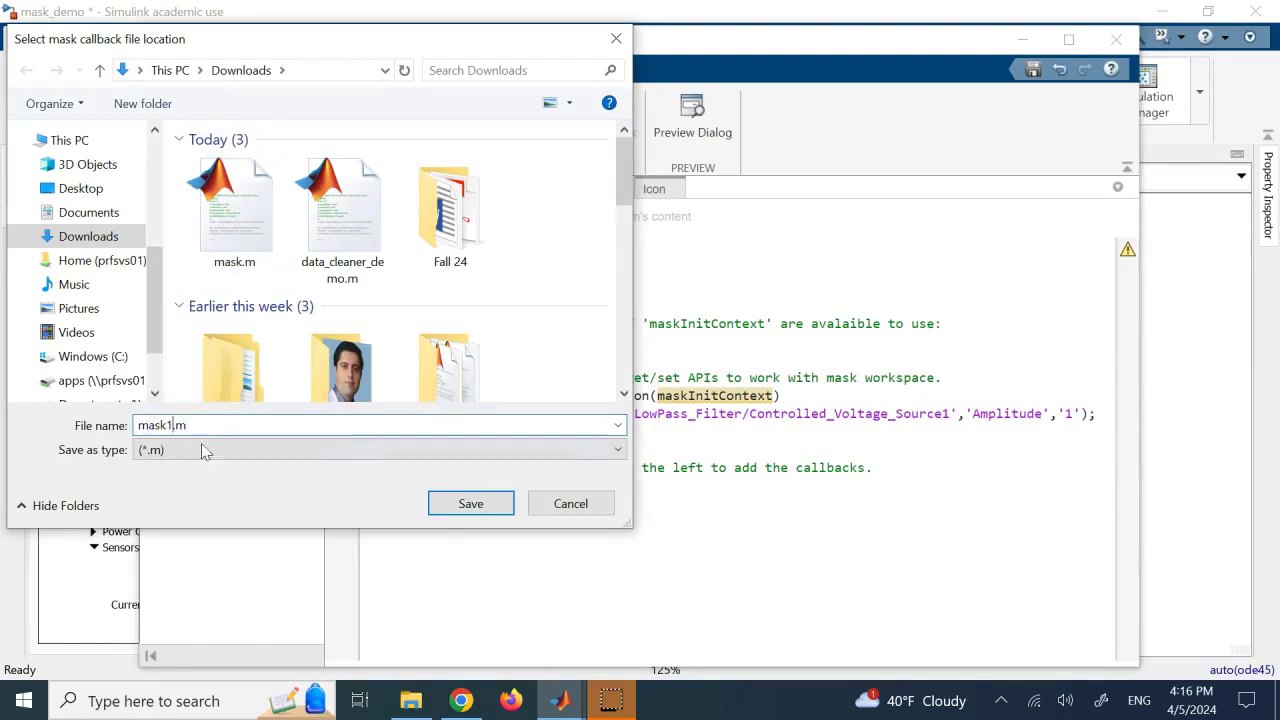
pyautogui.click(466, 505)
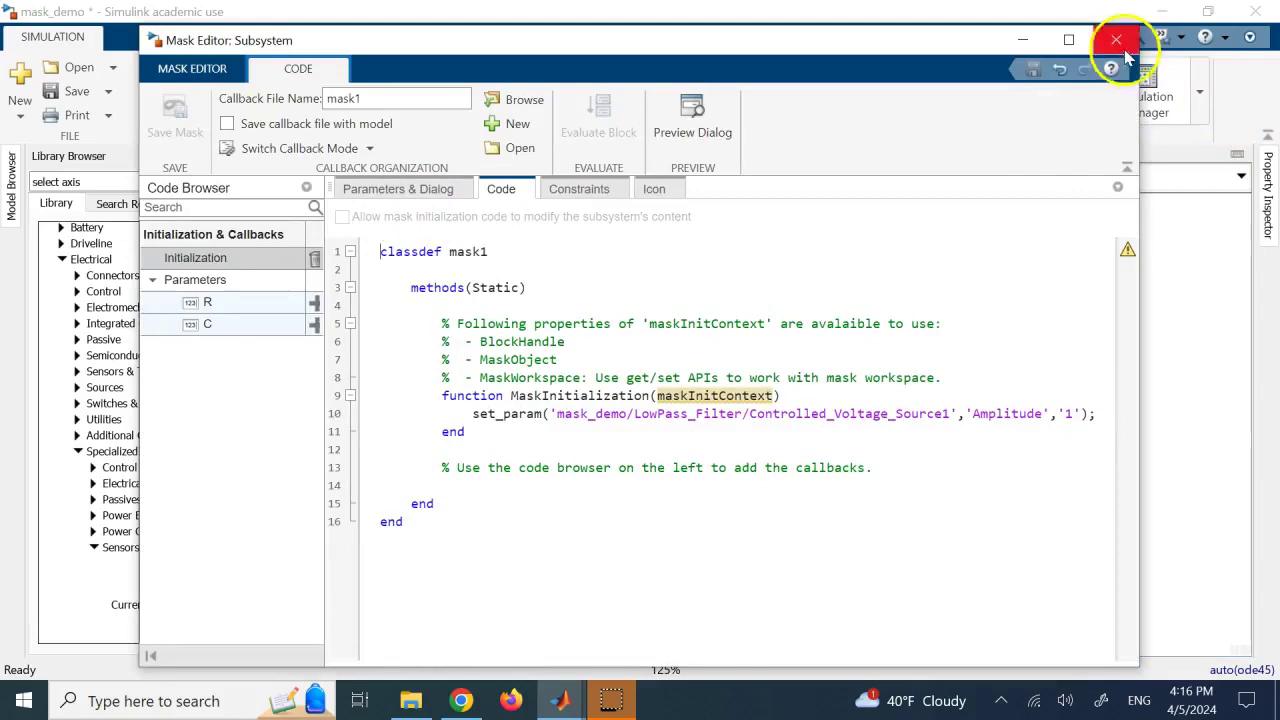
pyautogui.click(714, 76)
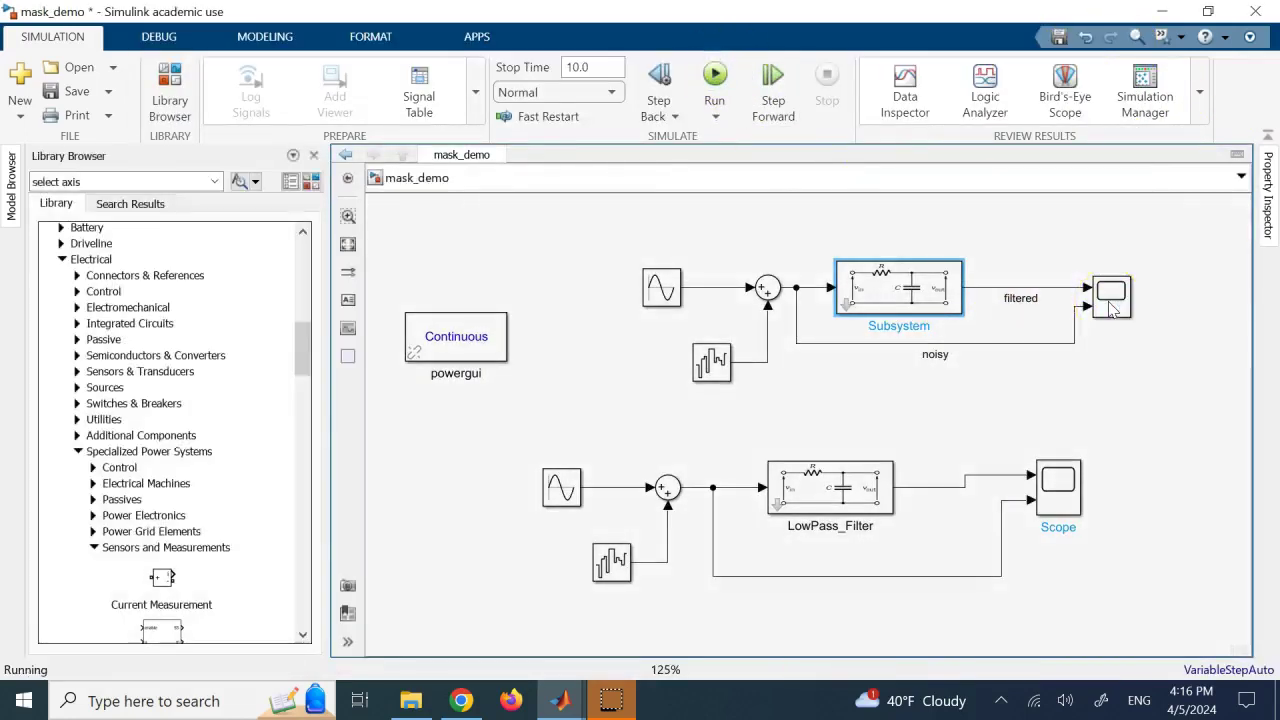
# Compare the scopes: the lower Scope's LowPass_Filter trace starts at 1, Scope1's at 0
pyautogui.doubleClick(1110, 300)
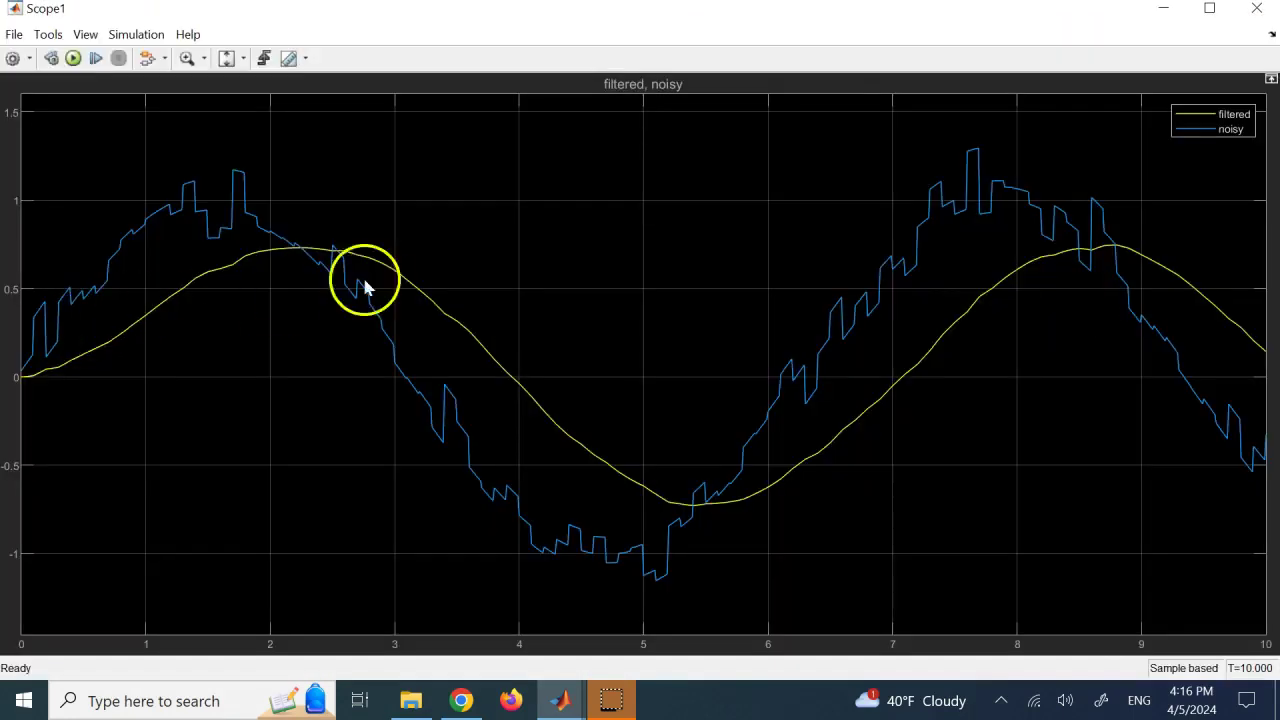
pyautogui.click(1256, 8)
pyautogui.doubleClick(1111, 294)
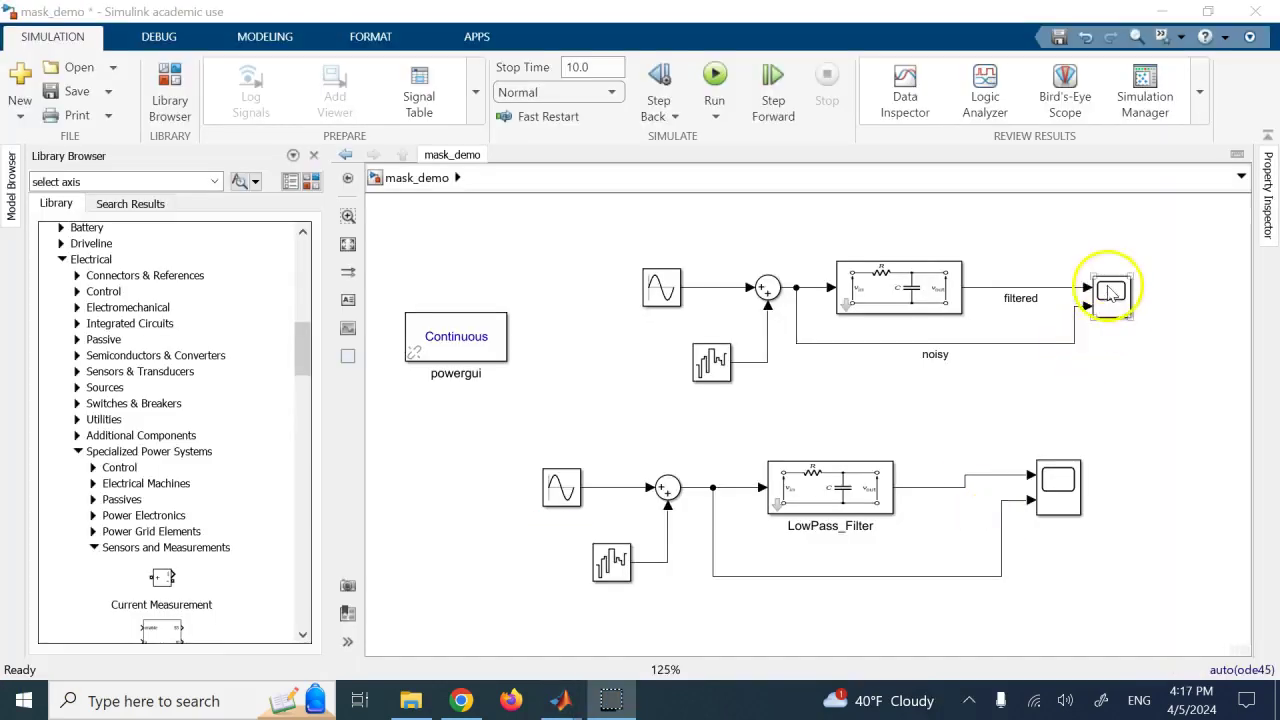
pyautogui.doubleClick(1110, 288)
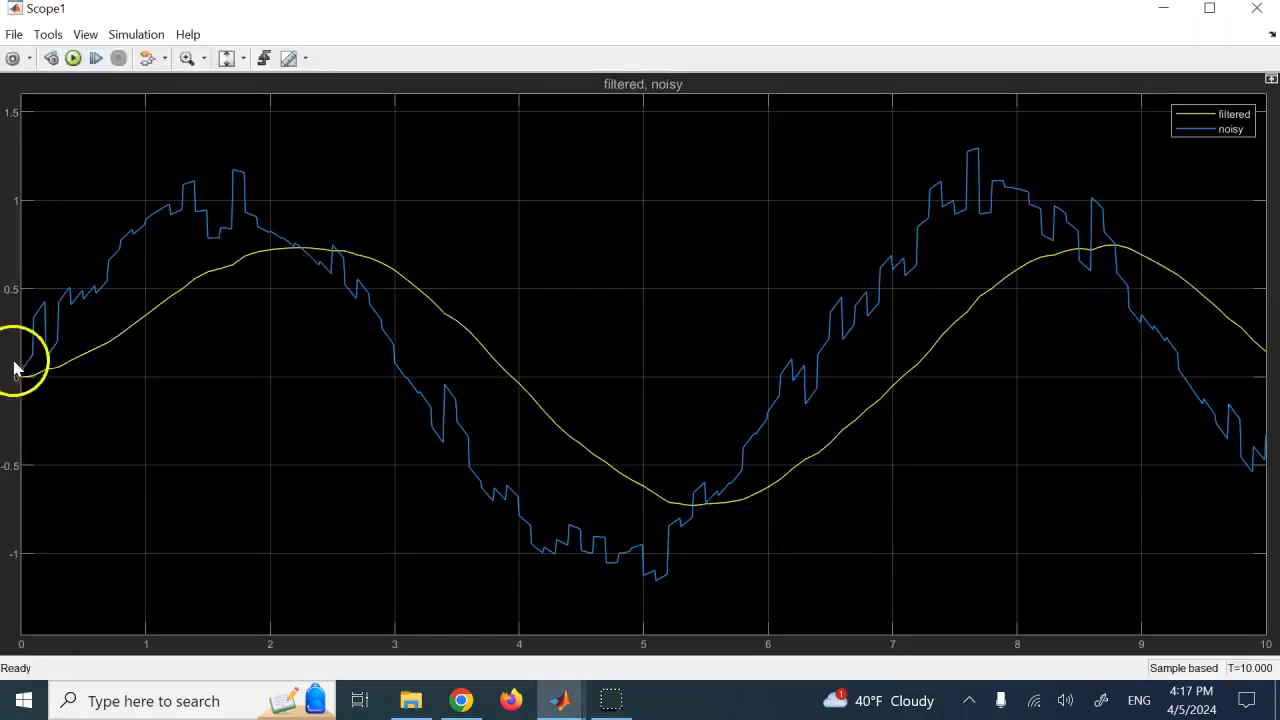
pyautogui.click(1256, 8)
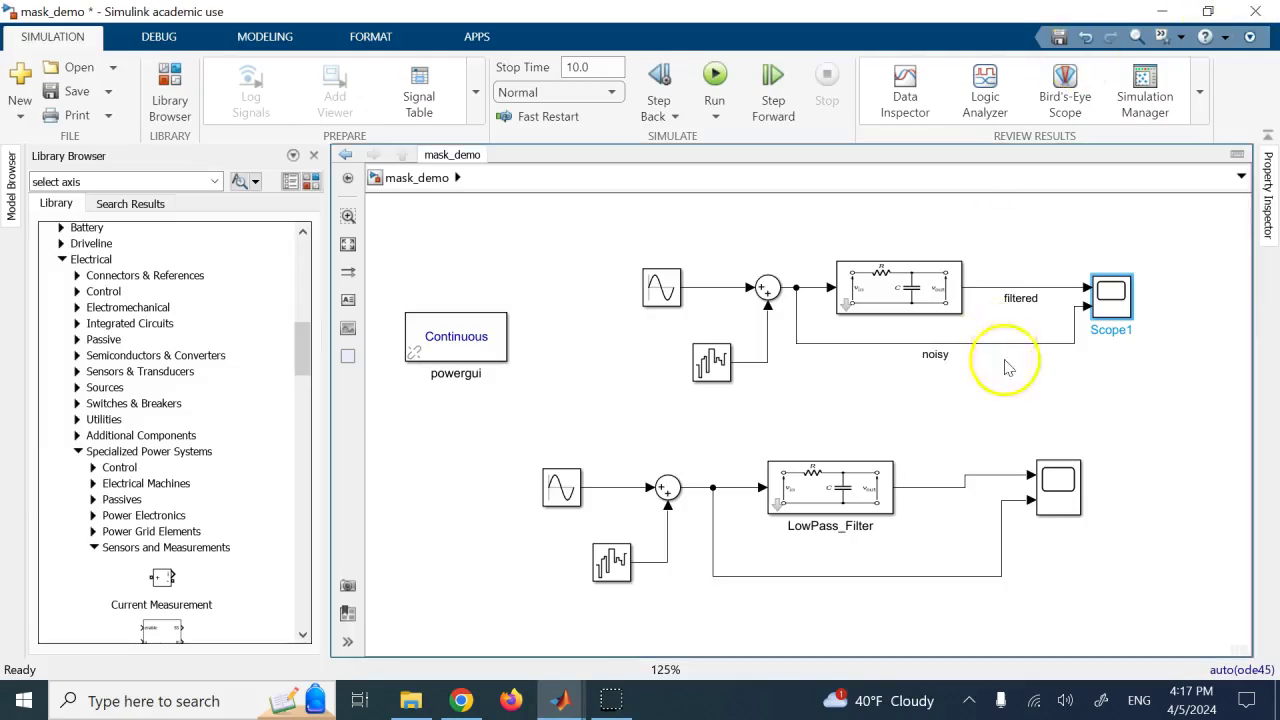
pyautogui.doubleClick(1045, 495)
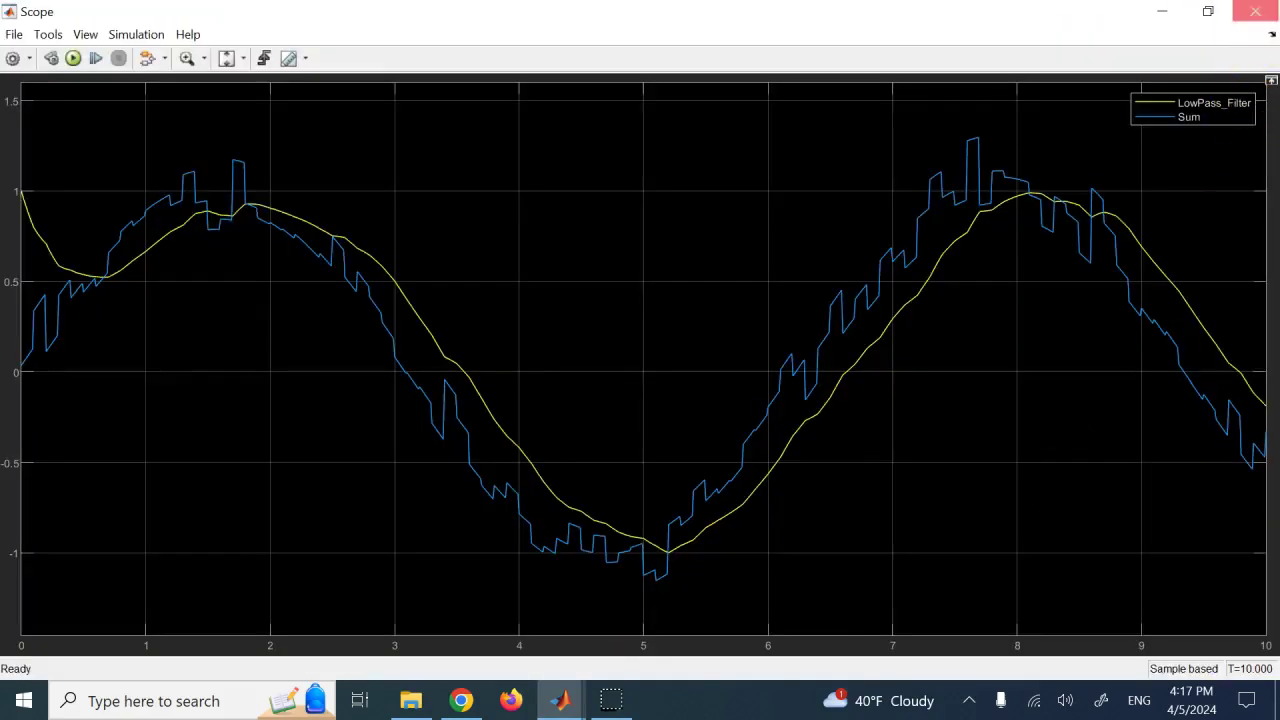
pyautogui.click(1256, 11)
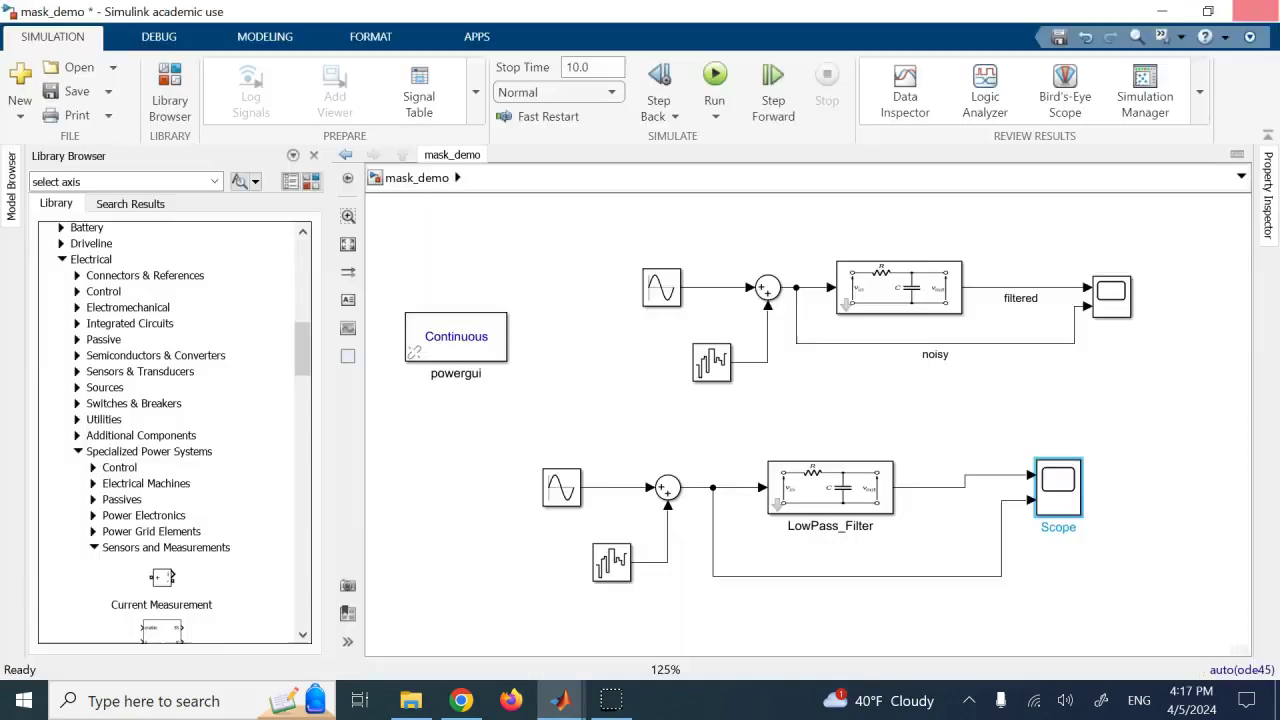
pyautogui.doubleClick(849, 527)
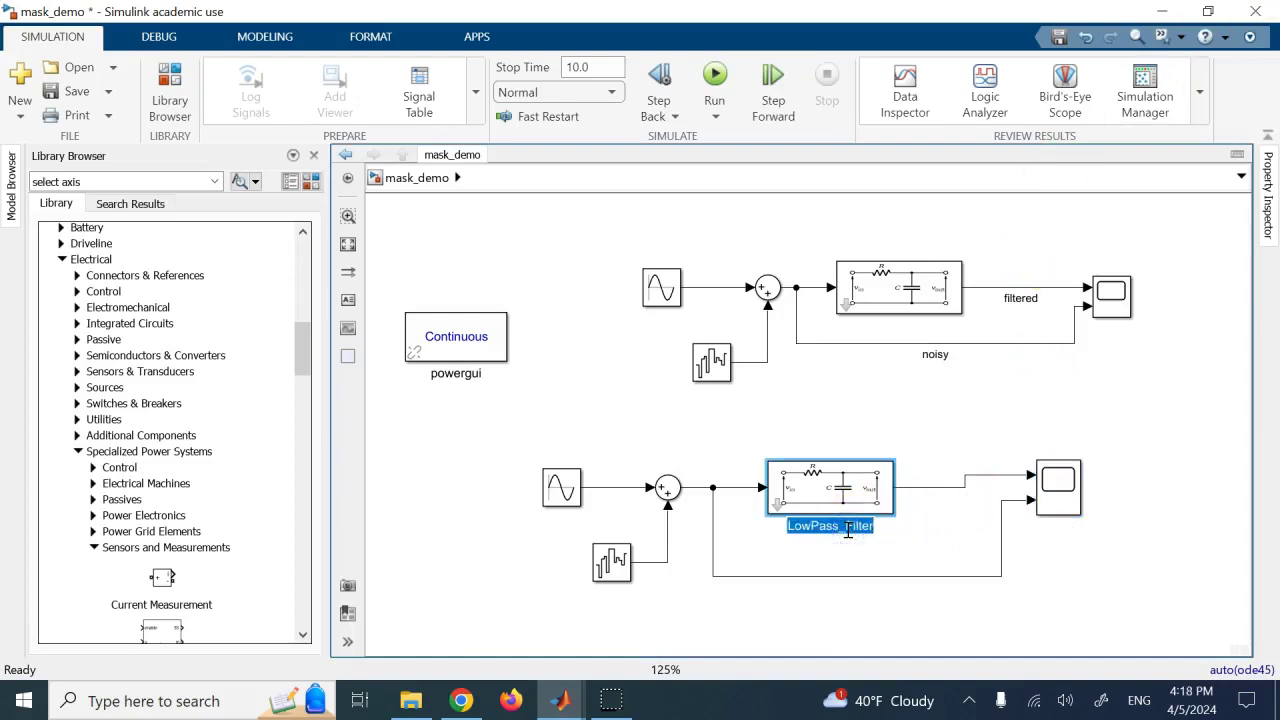
# Select the upper Subsystem block and open its Mask Editor
pyautogui.click(929, 423)
pyautogui.click(880, 277)
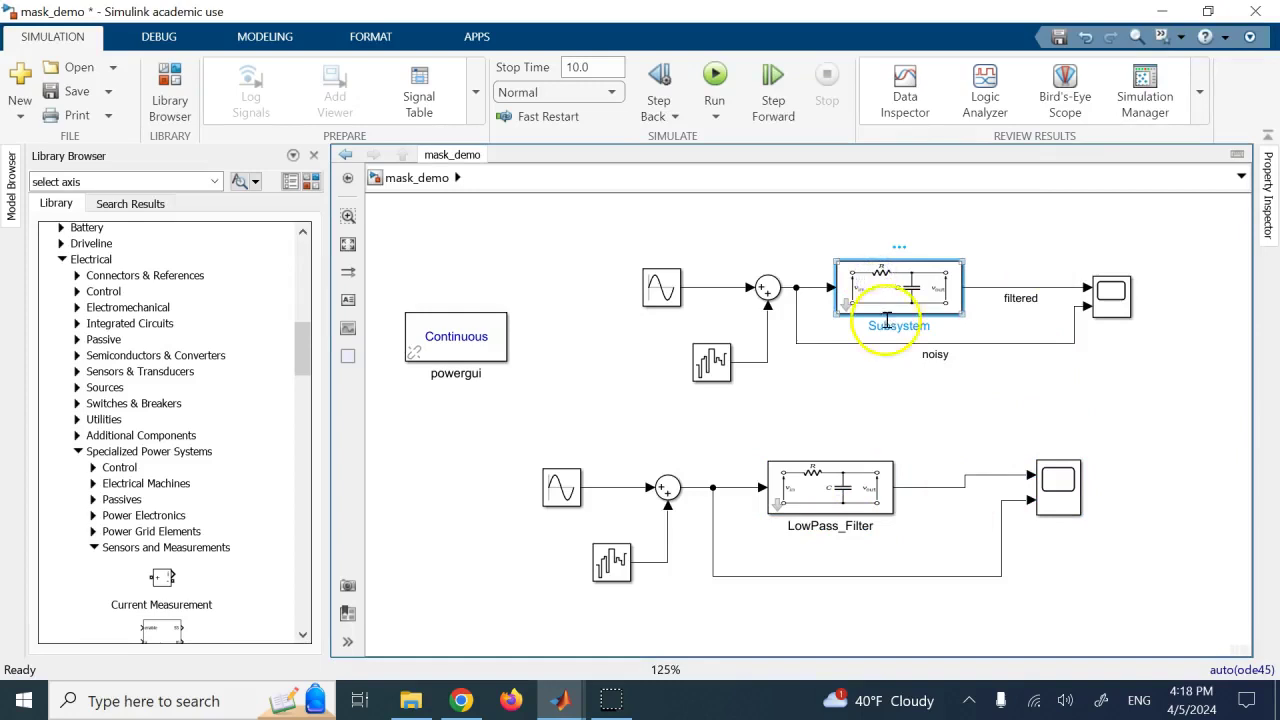
pyautogui.click(908, 220)
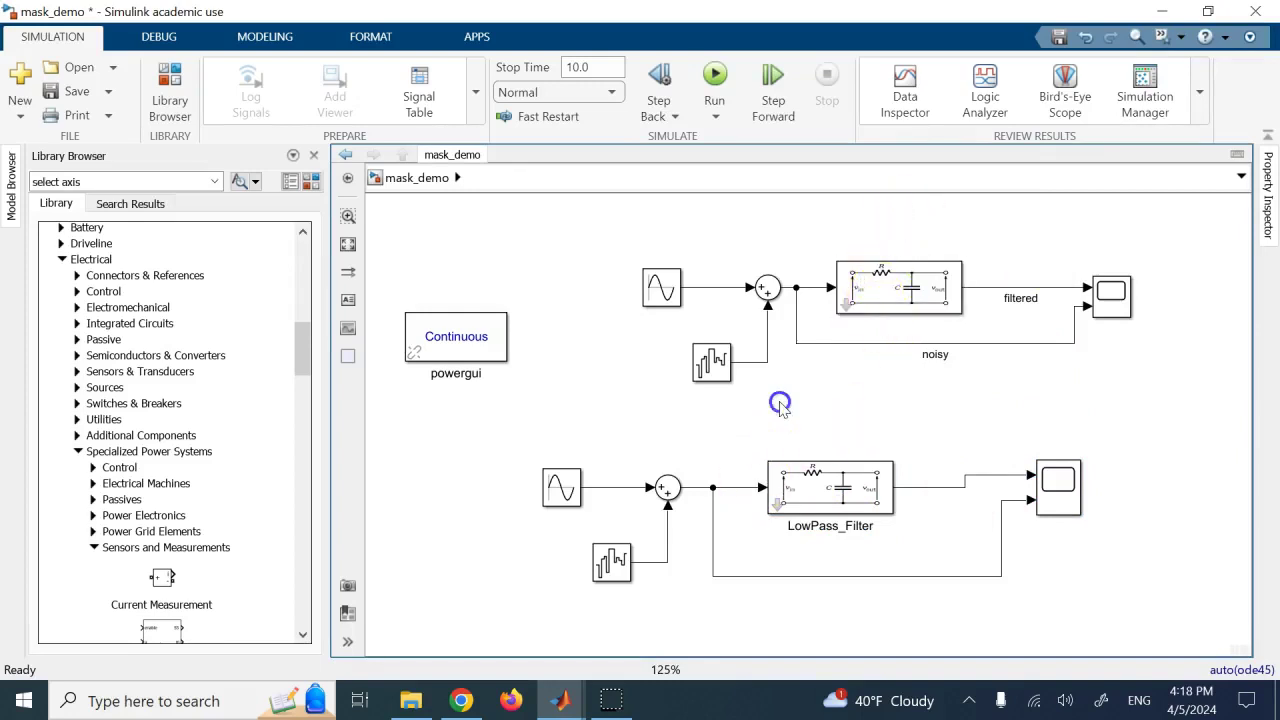
pyautogui.click(898, 290)
pyautogui.click(845, 382)
pyautogui.click(822, 485)
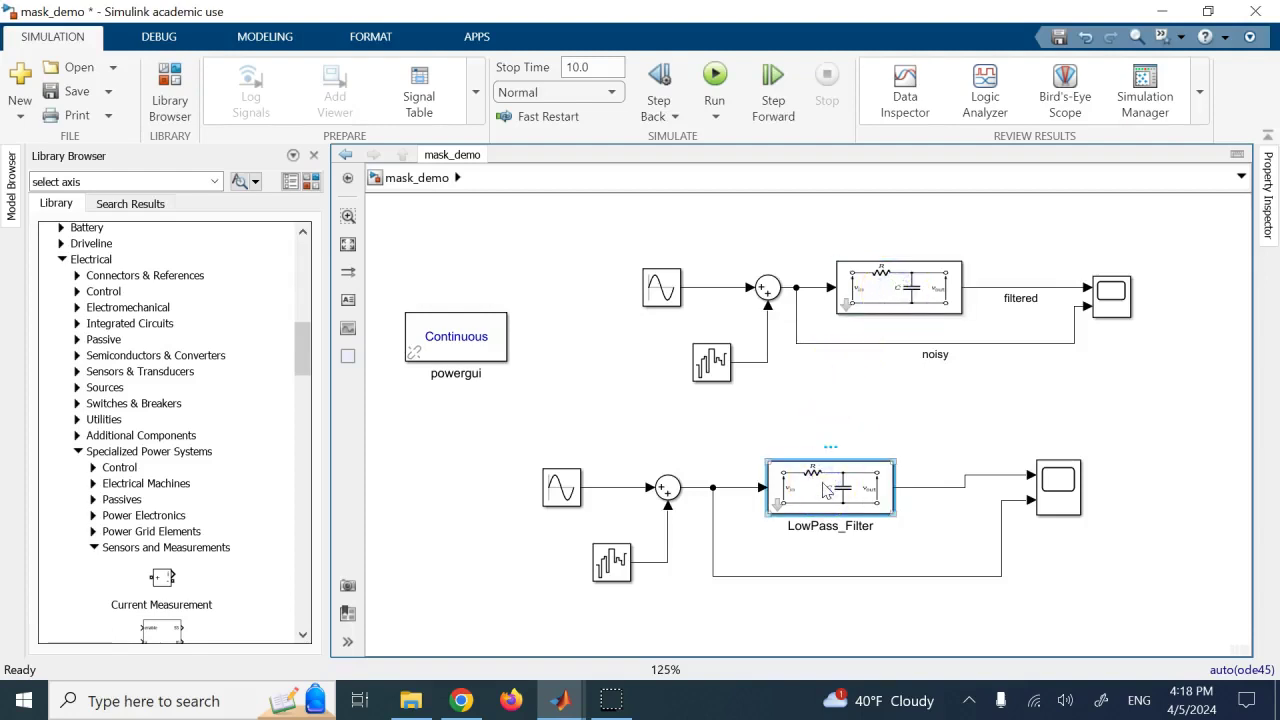
pyautogui.click(837, 397)
pyautogui.click(882, 270)
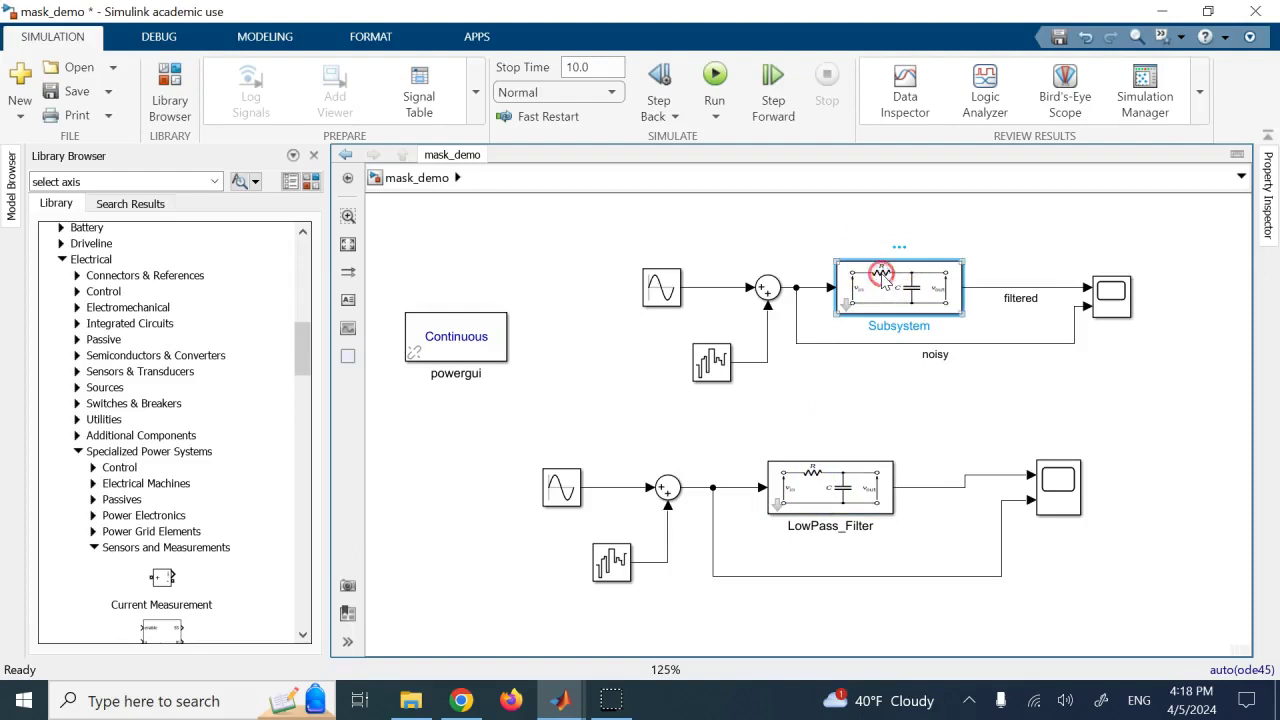
pyautogui.rightClick(882, 278)
pyautogui.moveTo(820, 333)
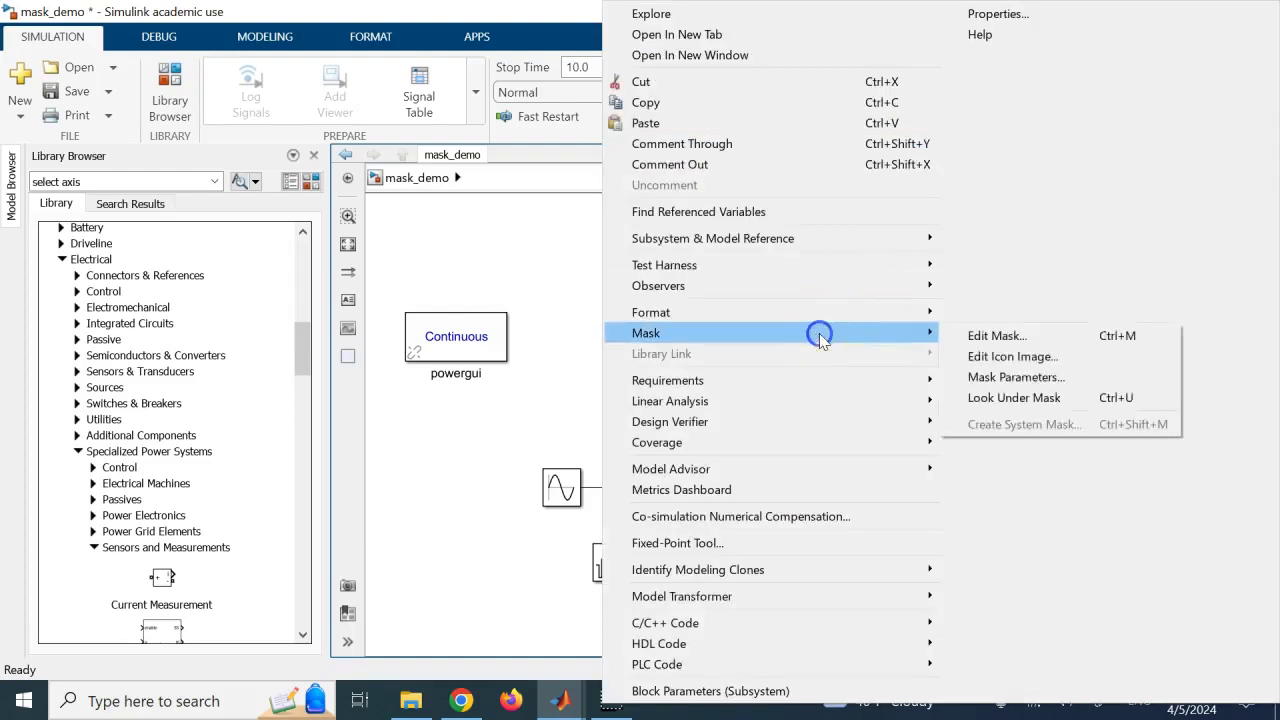
pyautogui.click(1044, 336)
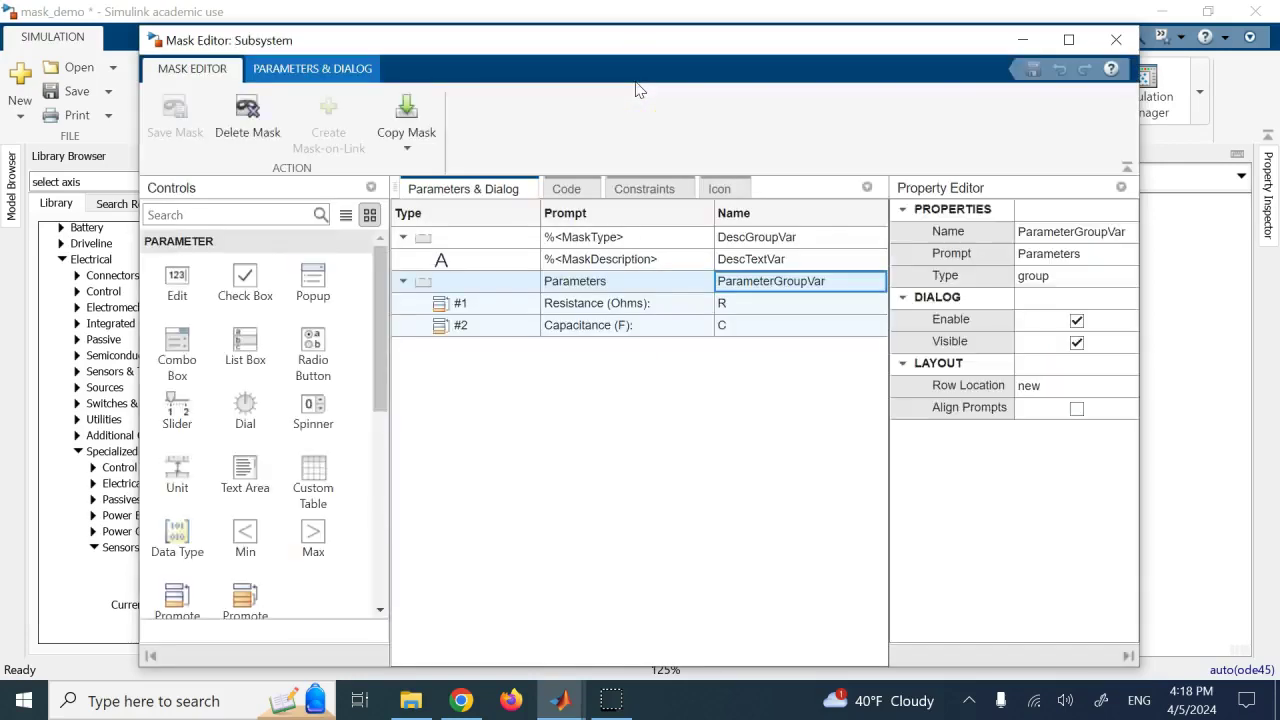
# Replace LowPass_Filter with Subsystem in the set_param block path and save the mask
pyautogui.click(566, 189)
pyautogui.click(810, 434)
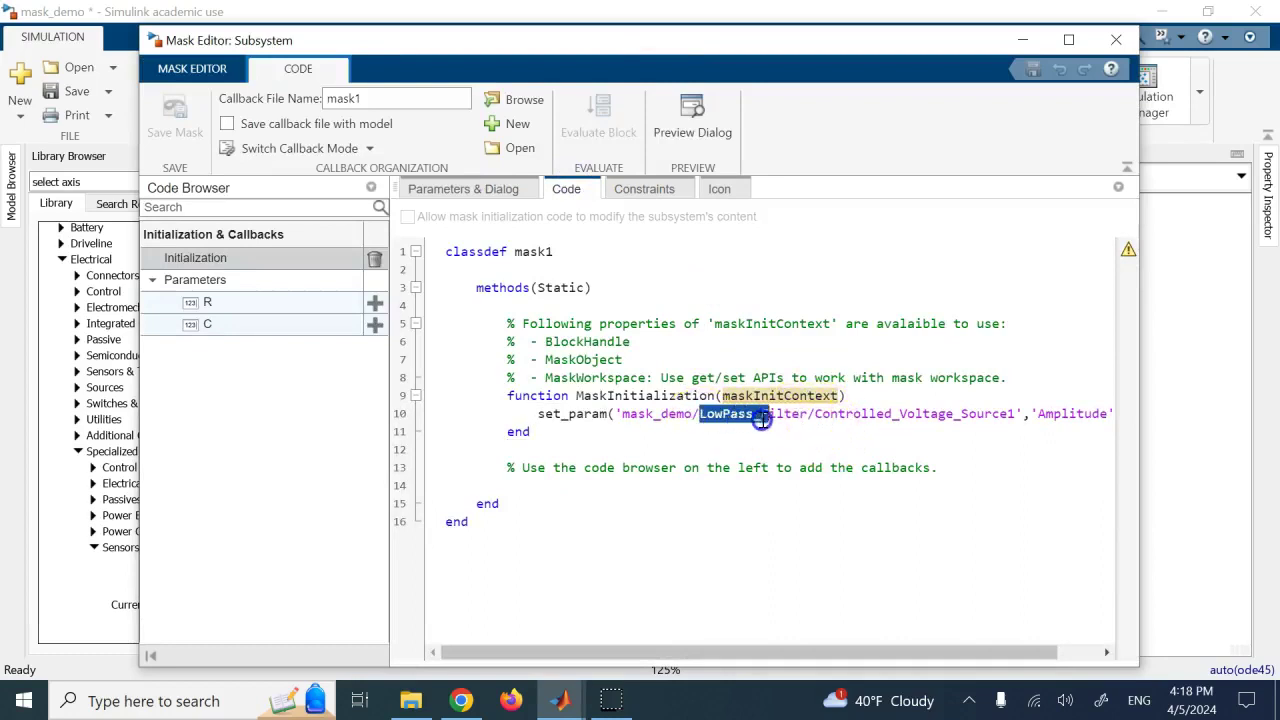
pyautogui.moveTo(775, 421); pyautogui.dragTo(803, 419)
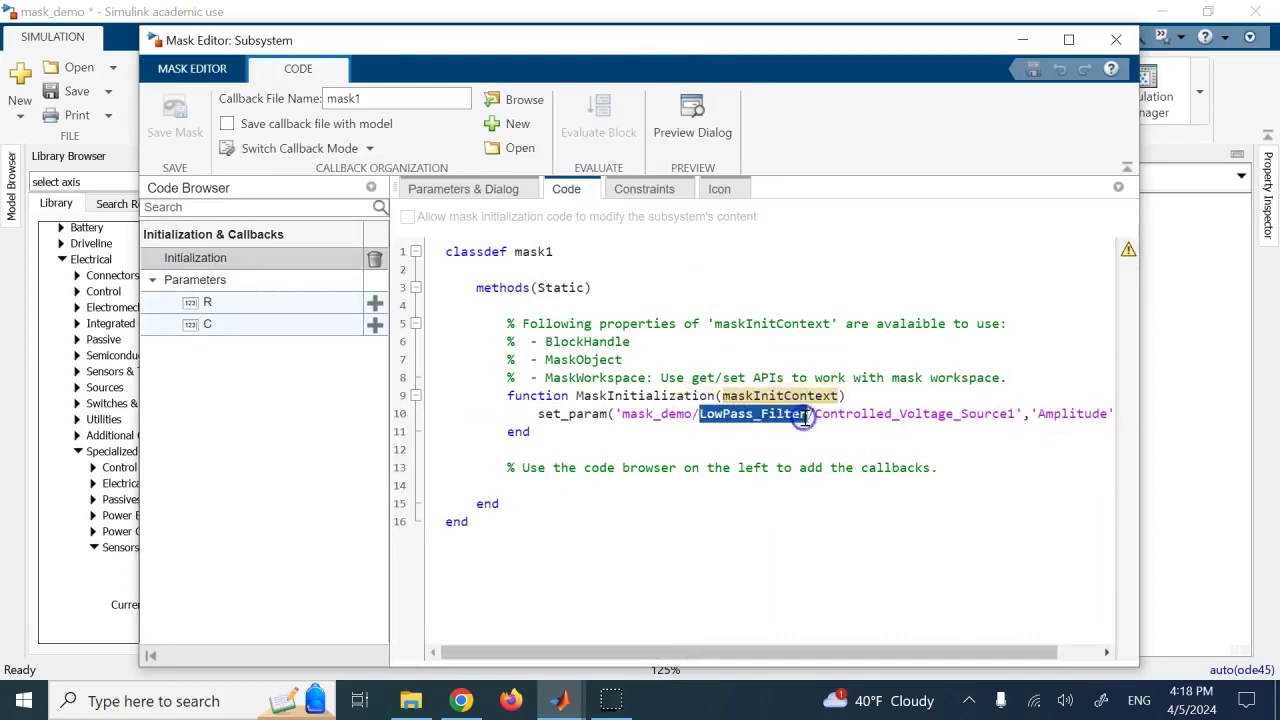
pyautogui.write('Subsystem')
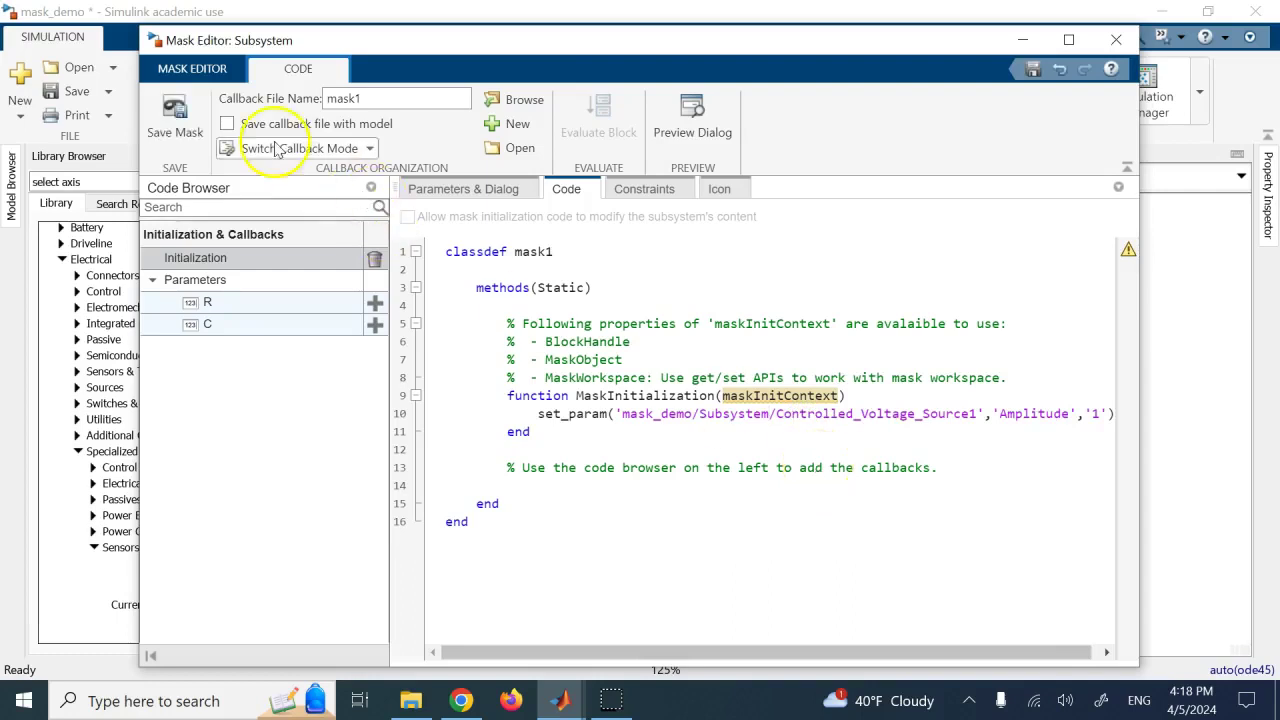
pyautogui.click(180, 120)
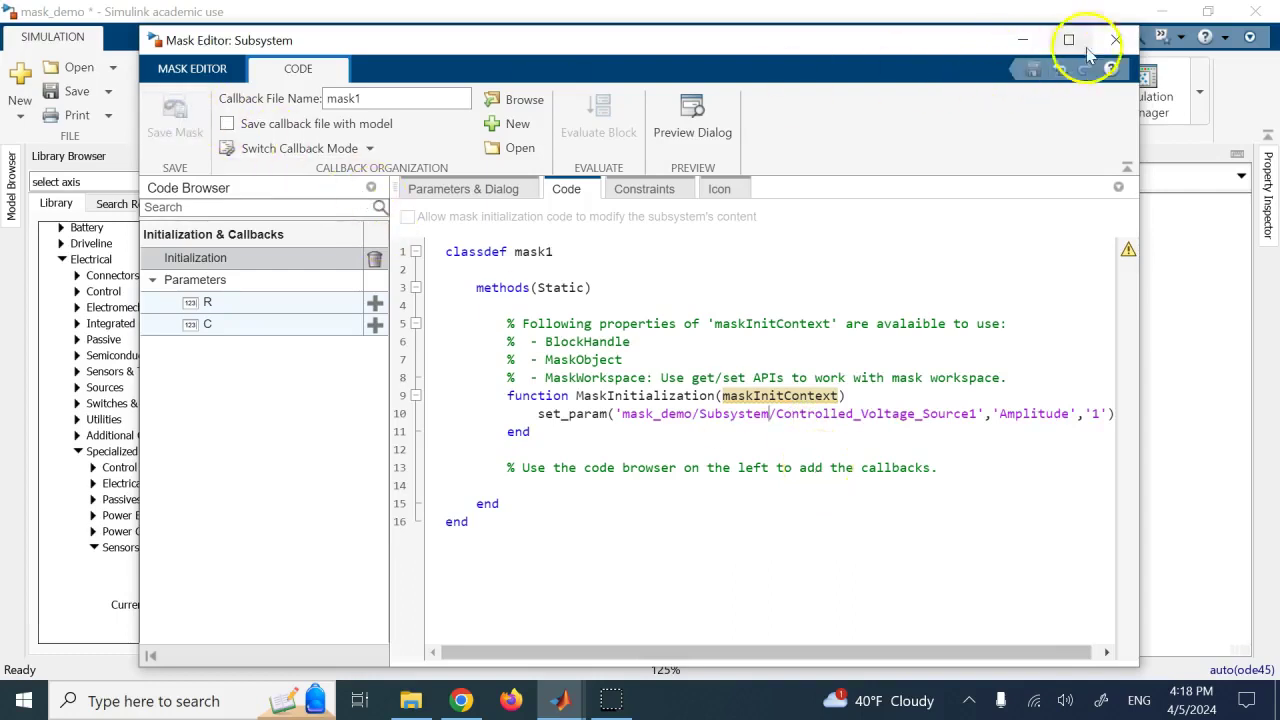
# Close the Mask Editor, rerun mask_demo and view Scope1, whose filtered trace now starts at 1
pyautogui.click(1117, 41)
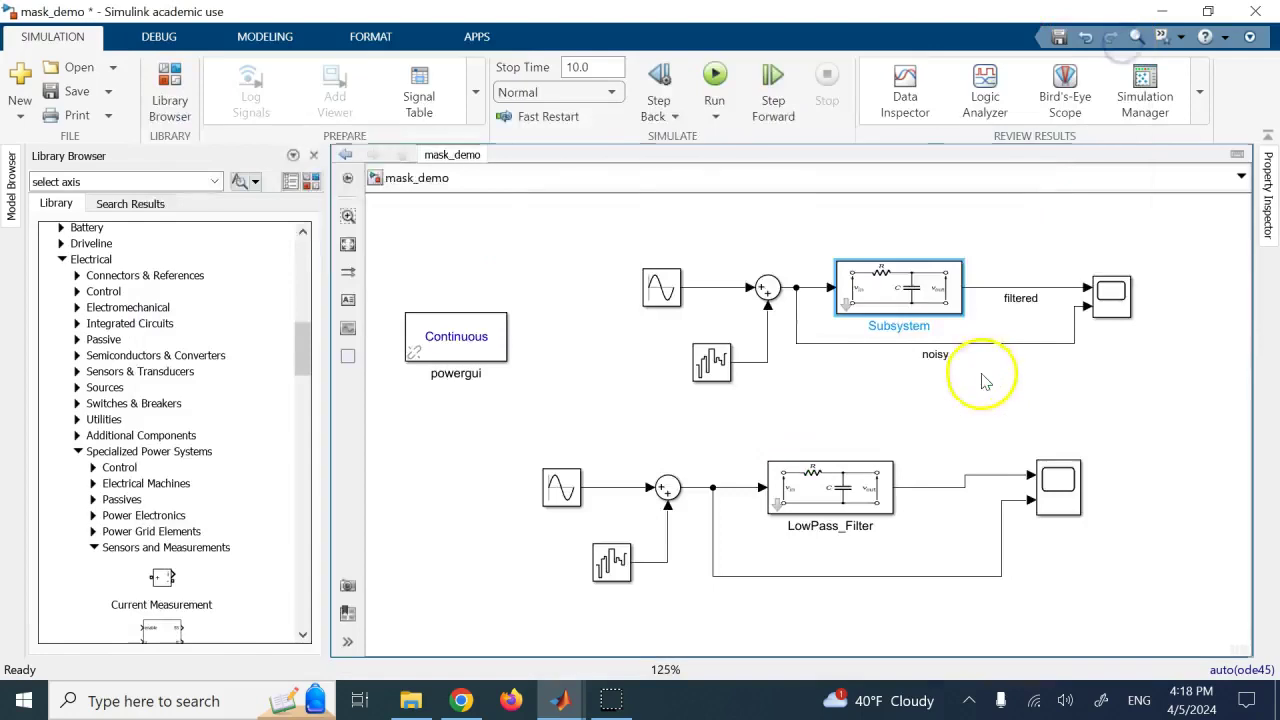
pyautogui.click(714, 73)
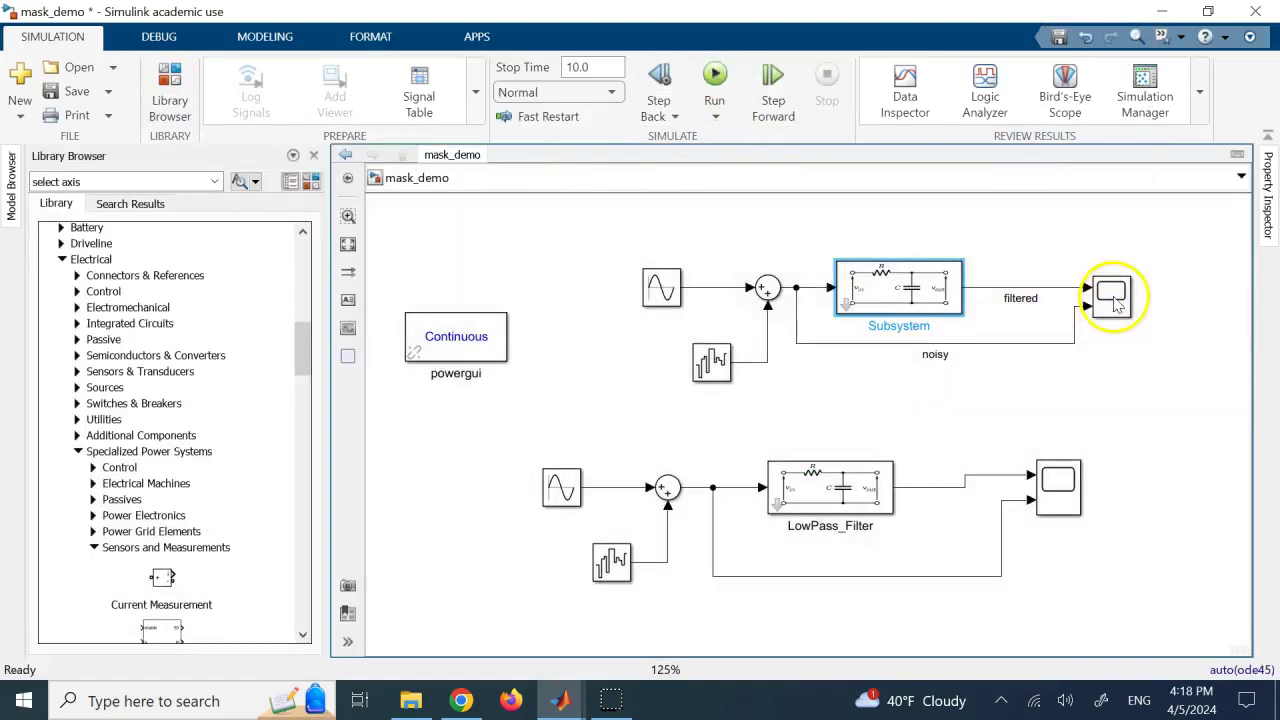
pyautogui.doubleClick(1113, 297)
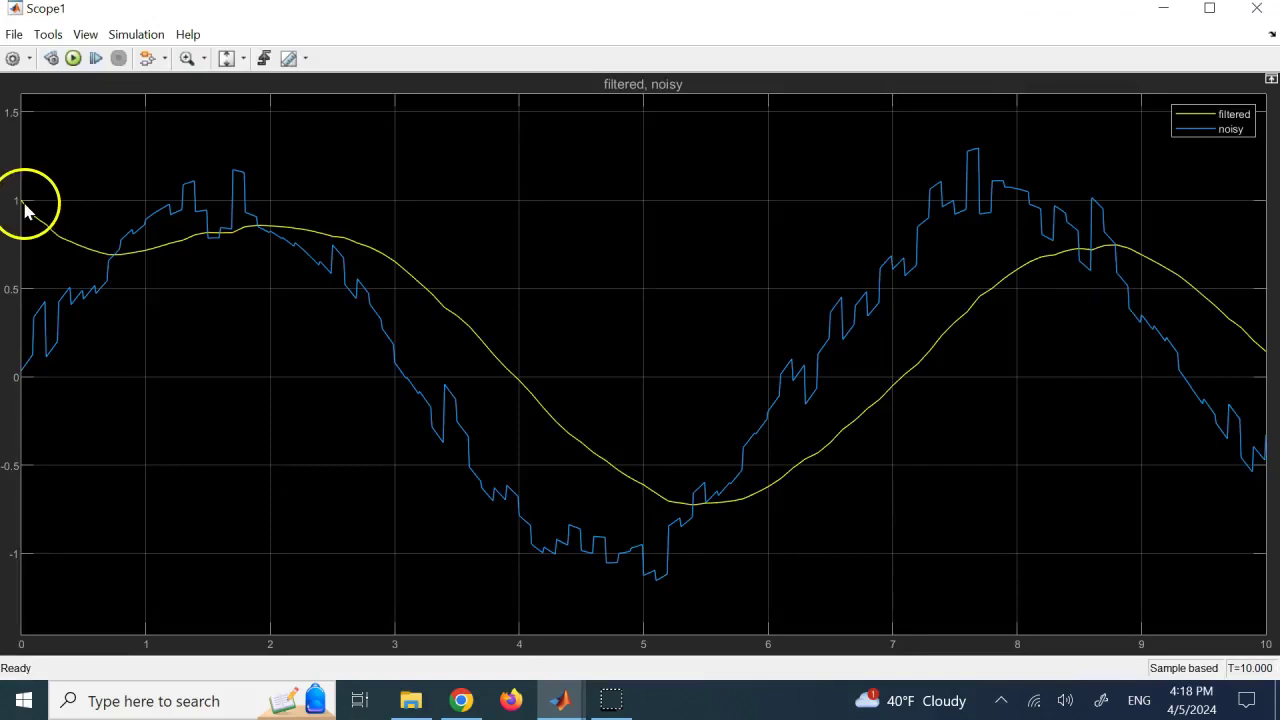
pyautogui.click(1256, 10)
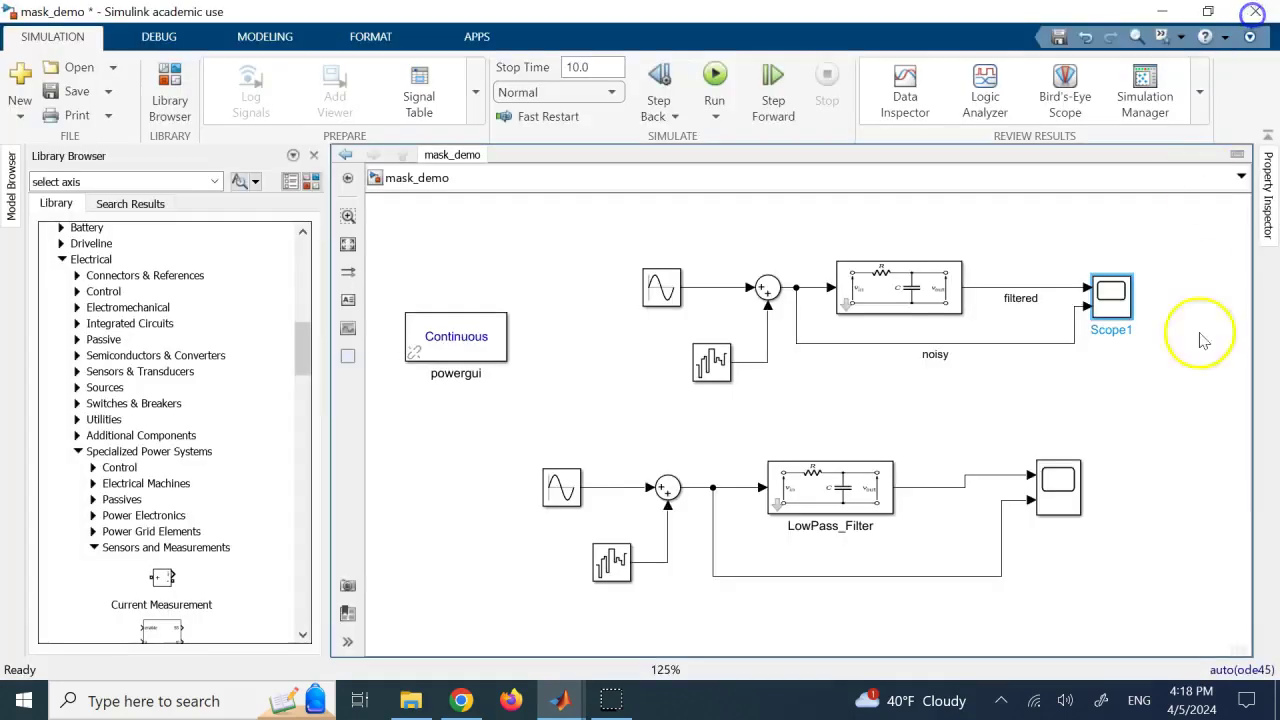
# View the lower Scope's LowPass_Filter trace starting at 2, then cancel the save prompt
pyautogui.doubleClick(1052, 460)
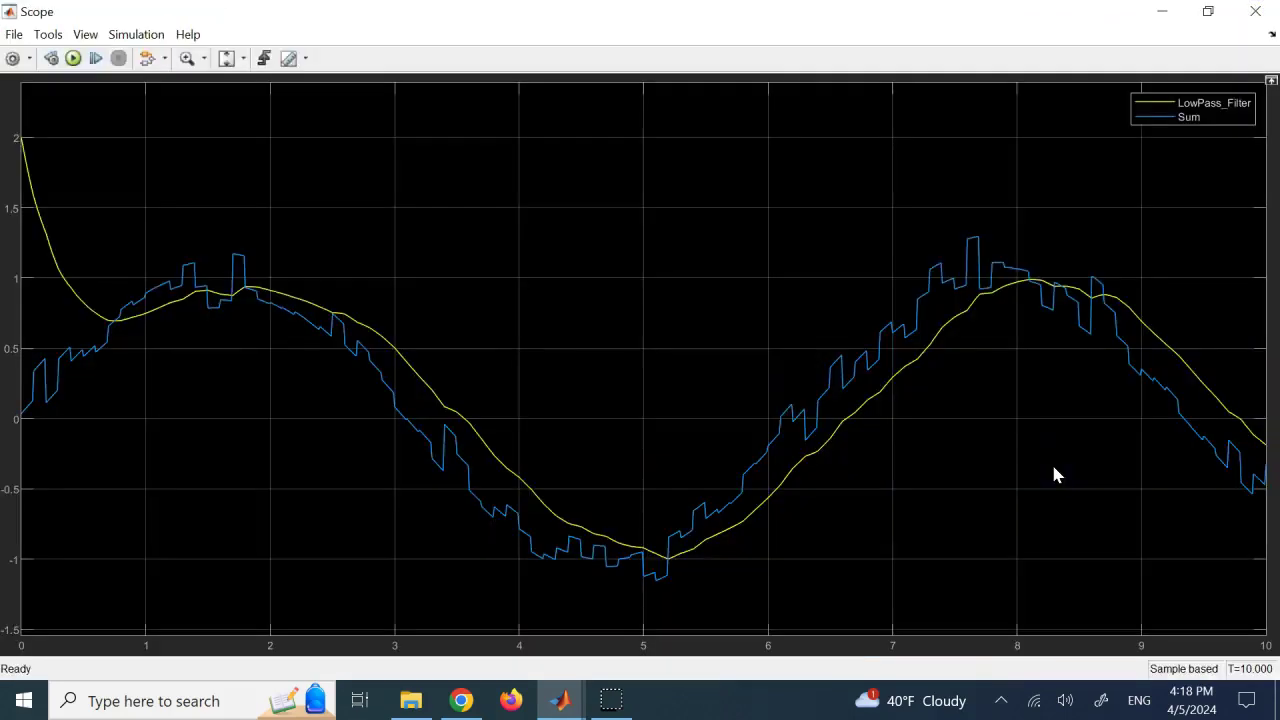
pyautogui.click(1250, 14)
pyautogui.click(1254, 12)
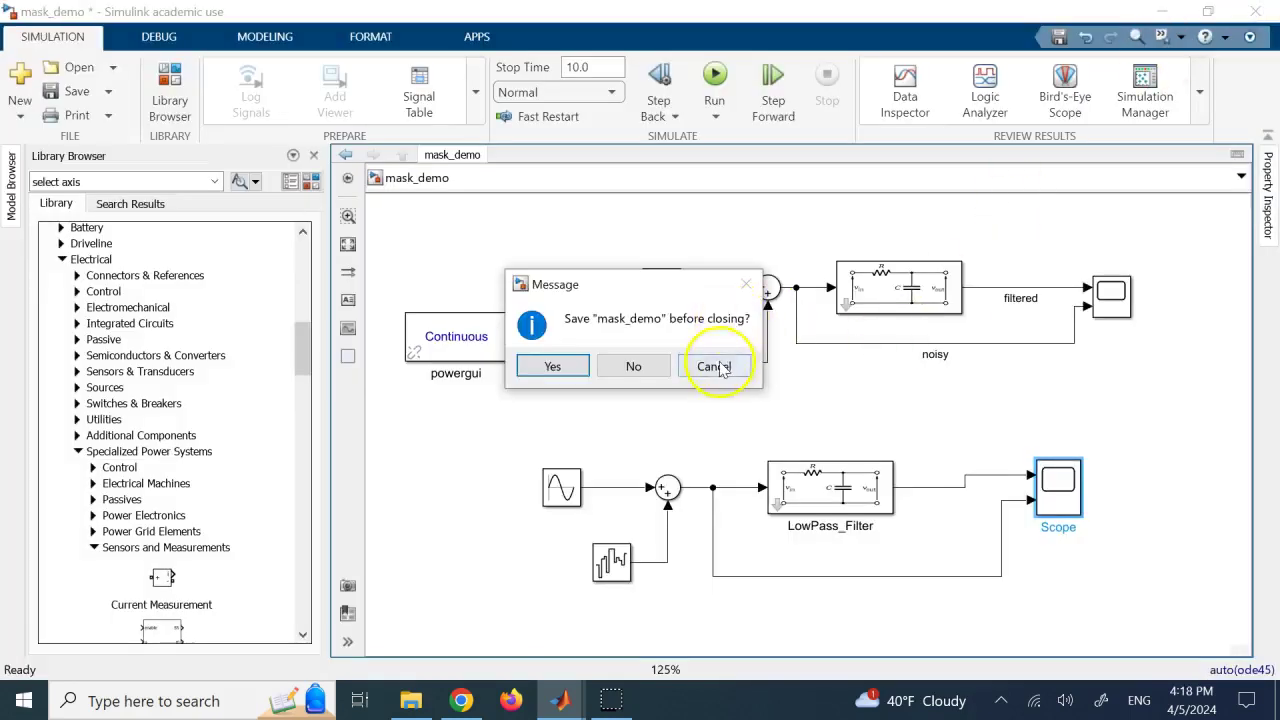
pyautogui.click(714, 366)
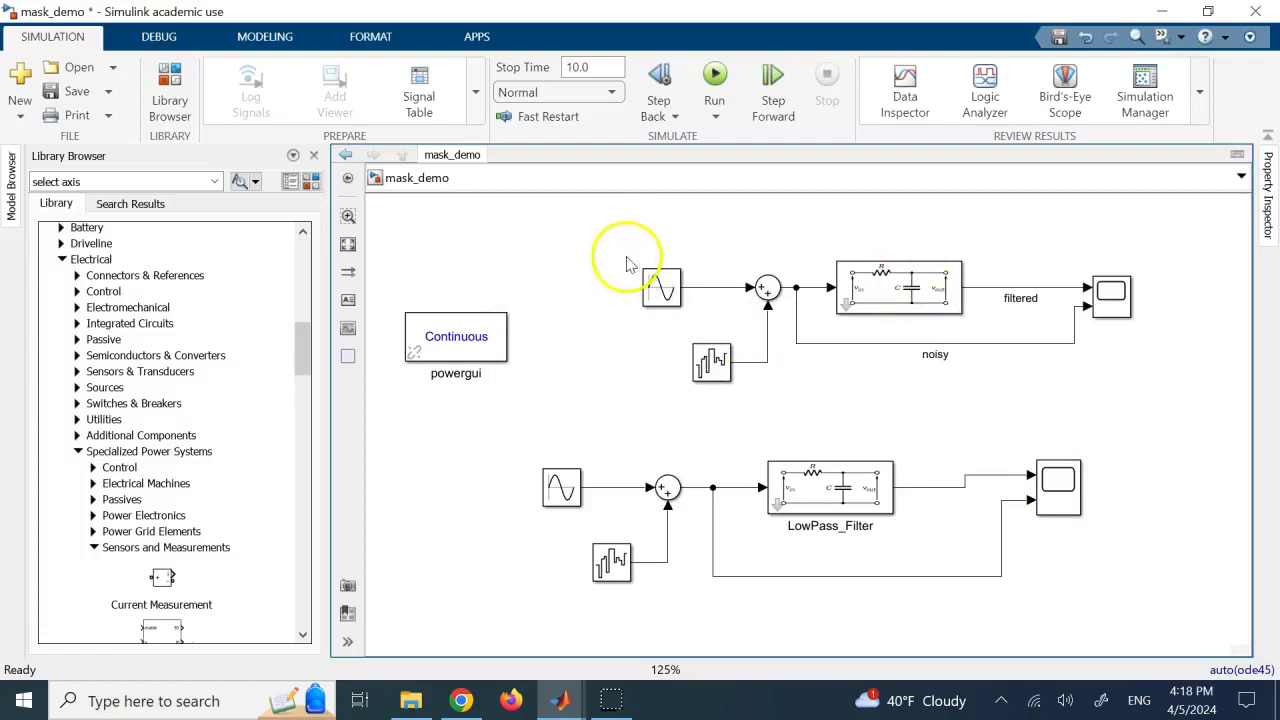
pyautogui.moveTo(600, 224); pyautogui.dragTo(913, 300)
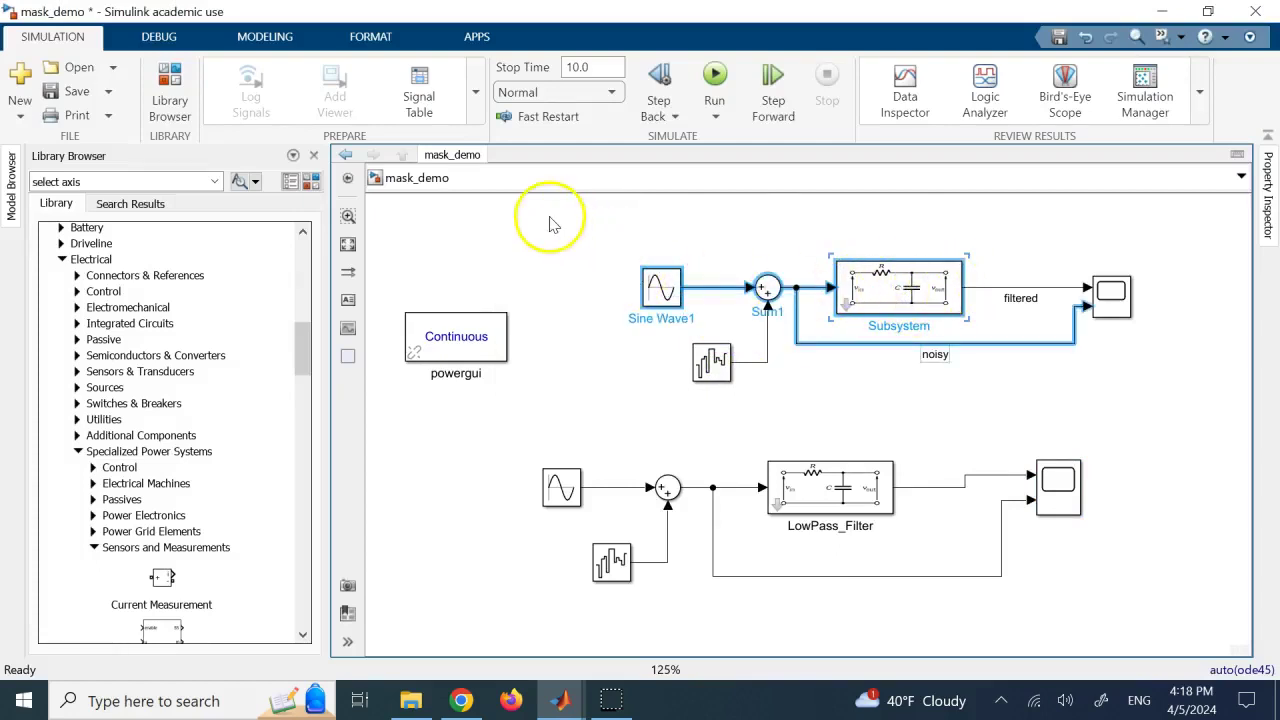
pyautogui.click(590, 234)
pyautogui.moveTo(583, 226); pyautogui.dragTo(674, 268)
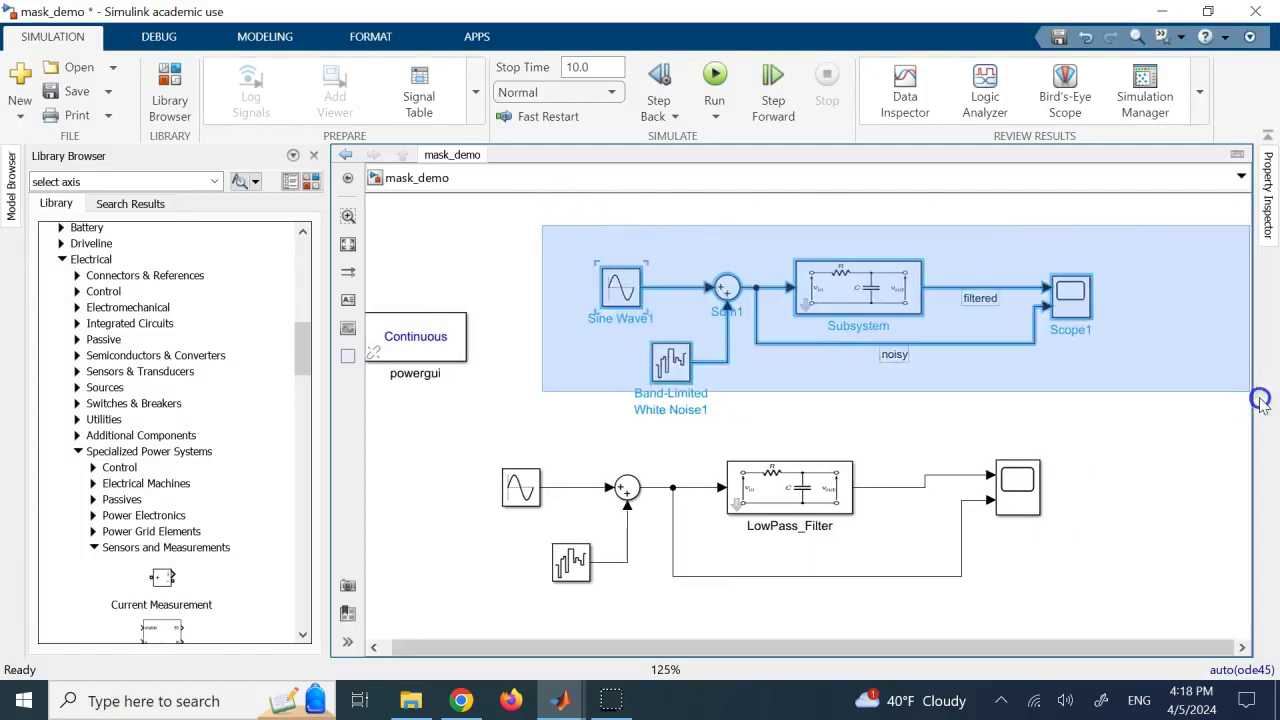
pyautogui.moveTo(1241, 402); pyautogui.dragTo(1040, 408)
pyautogui.moveTo(929, 648); pyautogui.dragTo(740, 645)
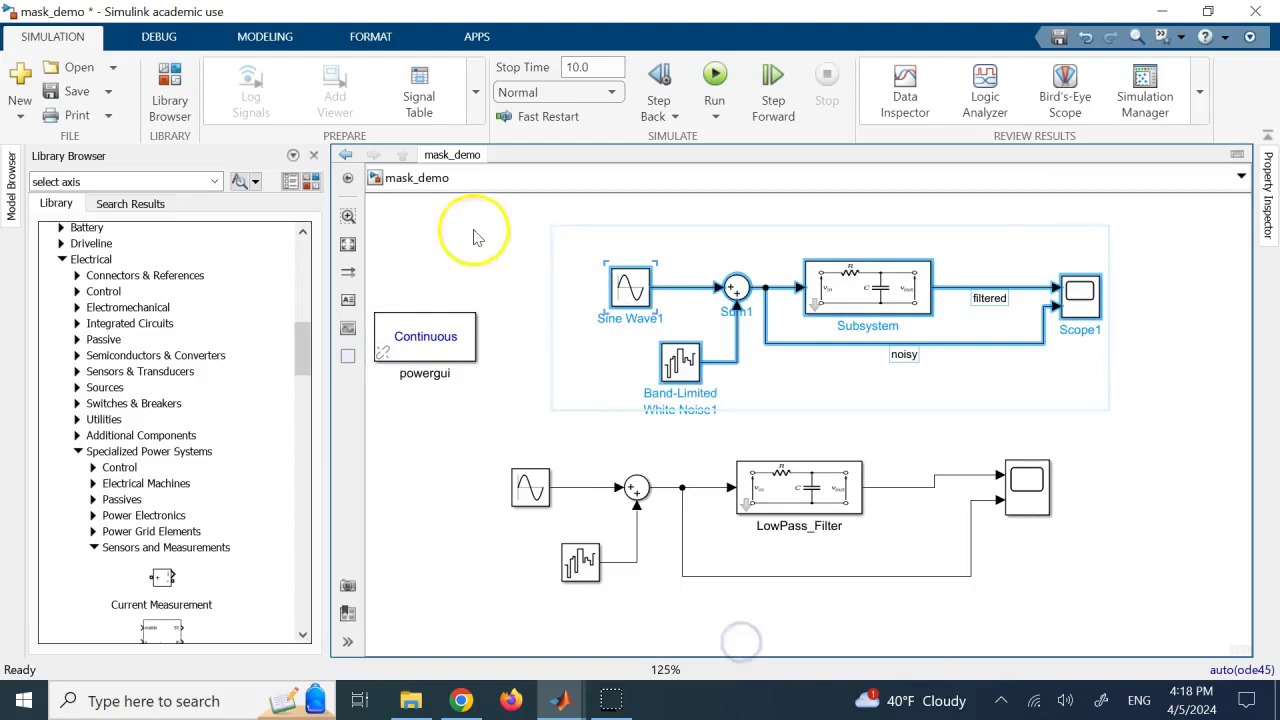
pyautogui.click(475, 237)
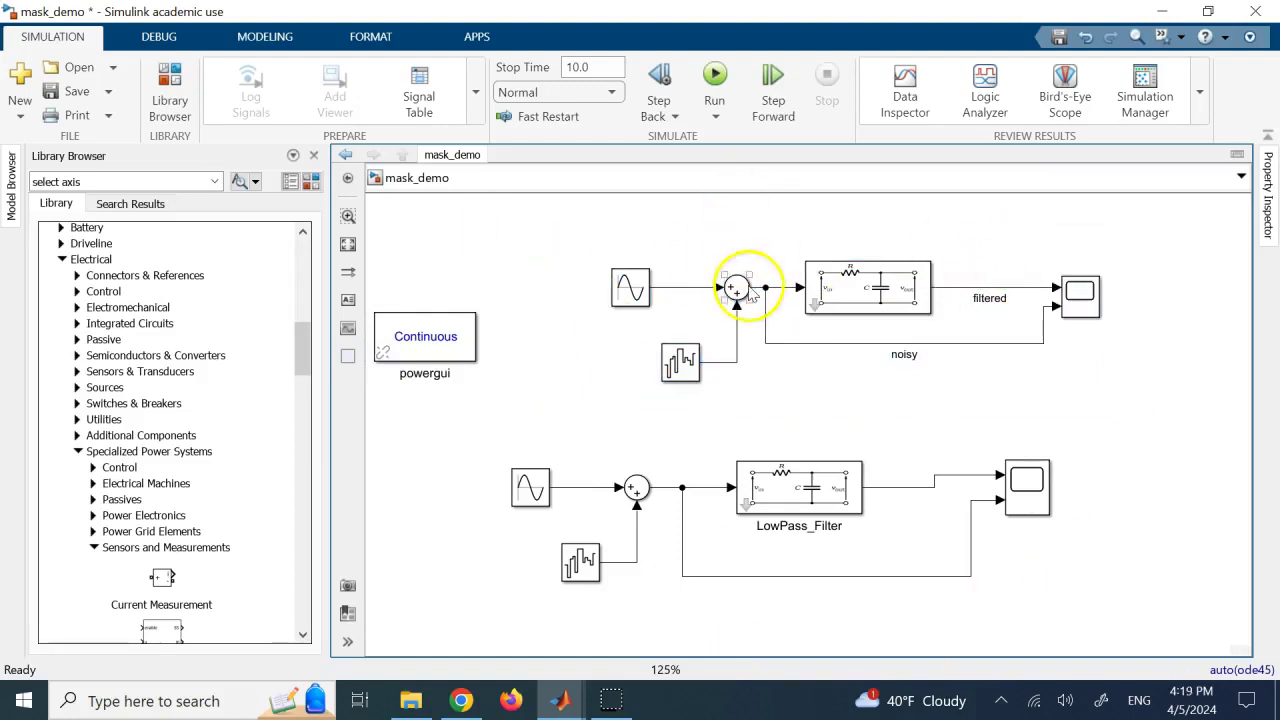
pyautogui.click(800, 510)
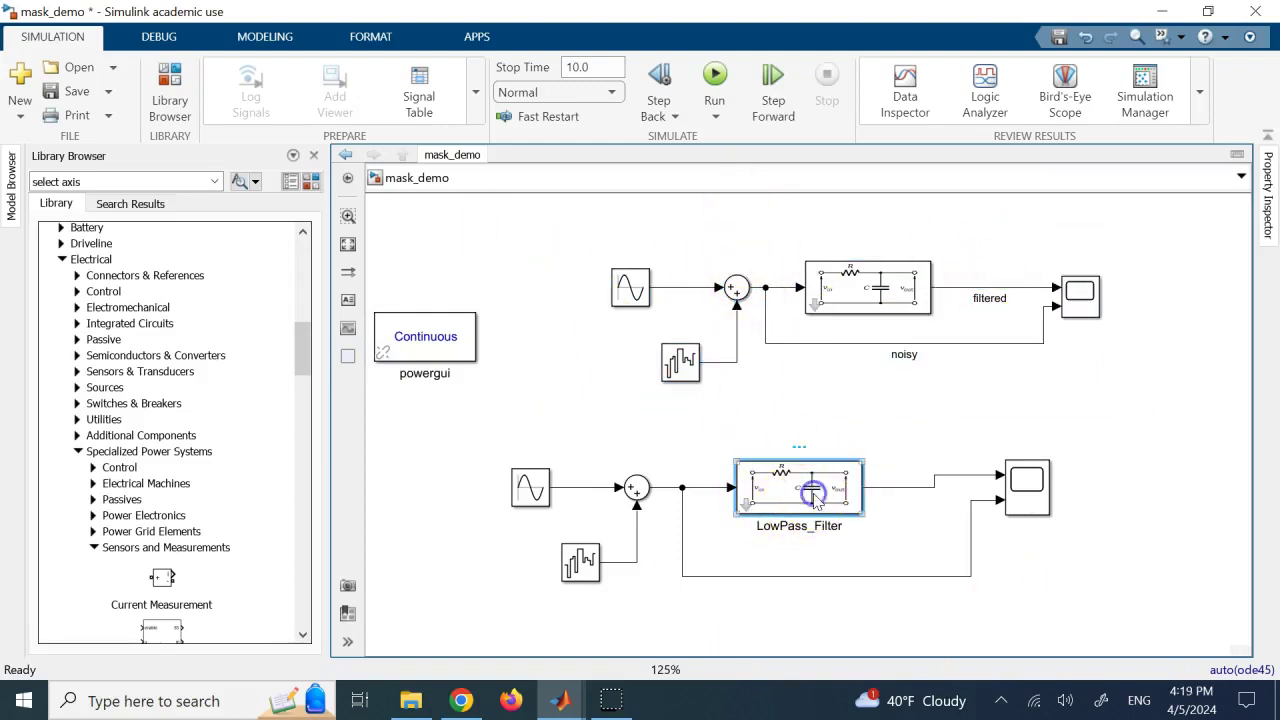
pyautogui.click(905, 434)
pyautogui.click(836, 487)
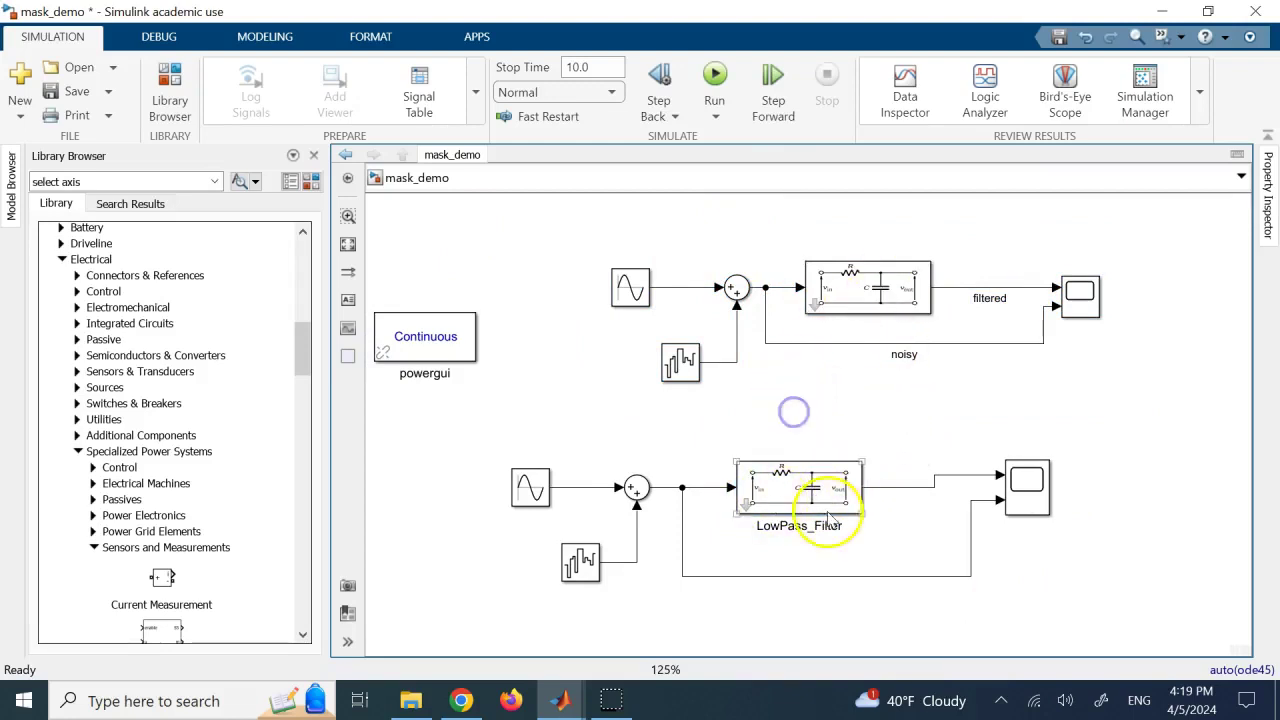
pyautogui.click(877, 288)
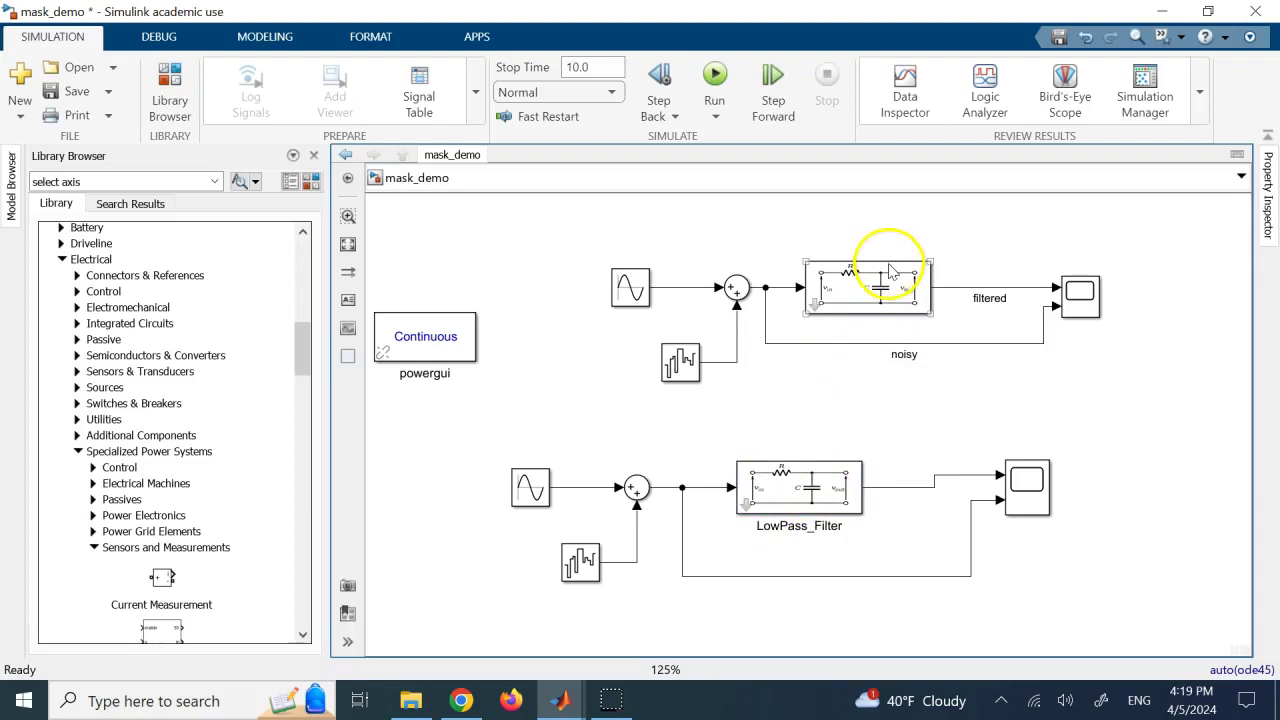
pyautogui.doubleClick(800, 497)
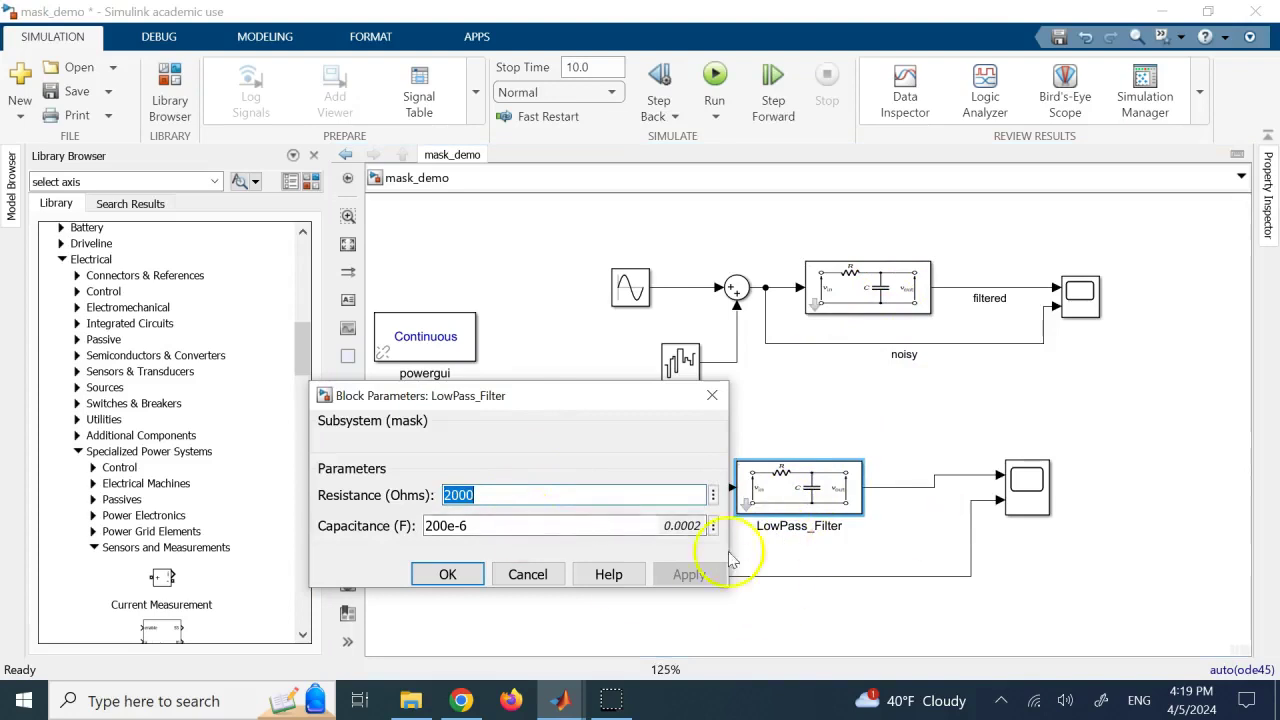
pyautogui.click(712, 398)
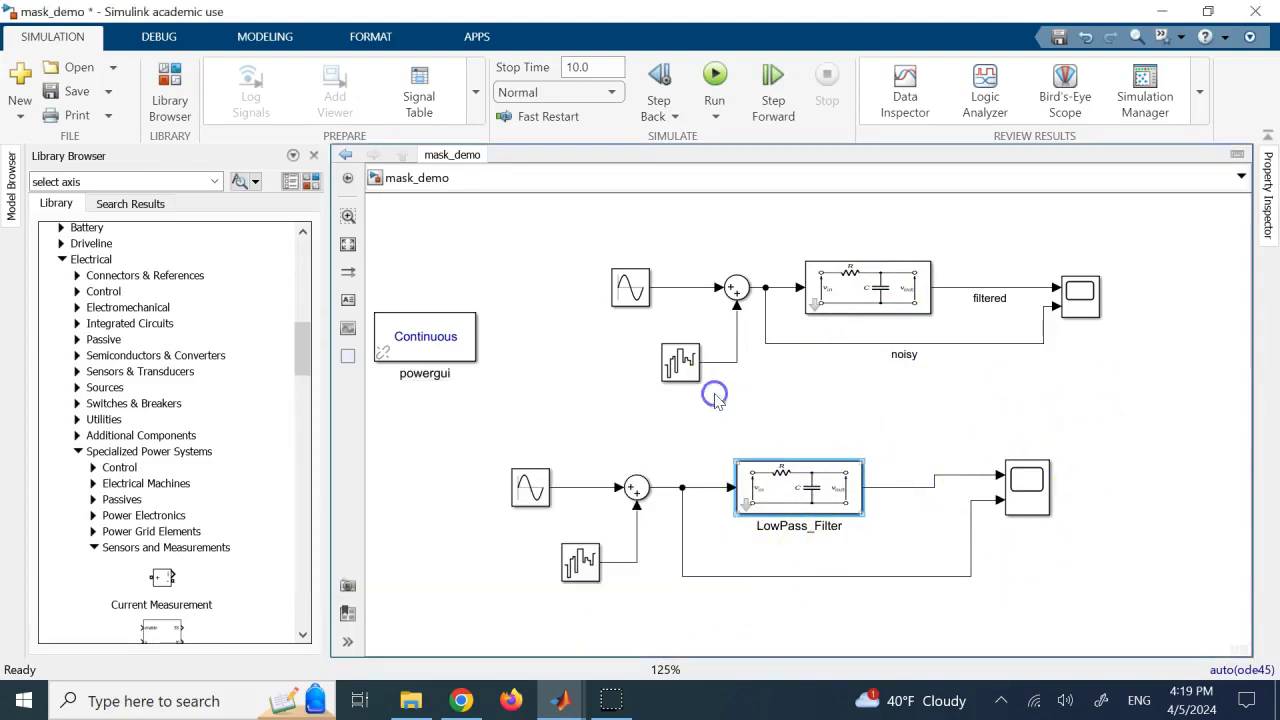